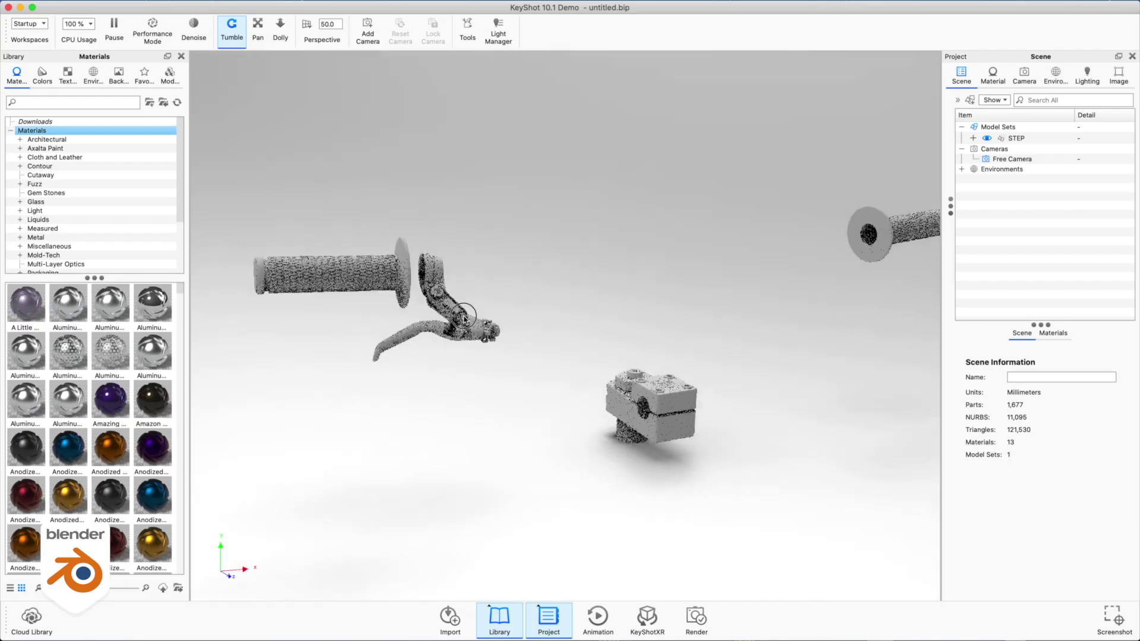
- Apply a blue anodized metal to the stem and an aluminum material to the brake lever assembly
drag(153, 496, 611, 410)
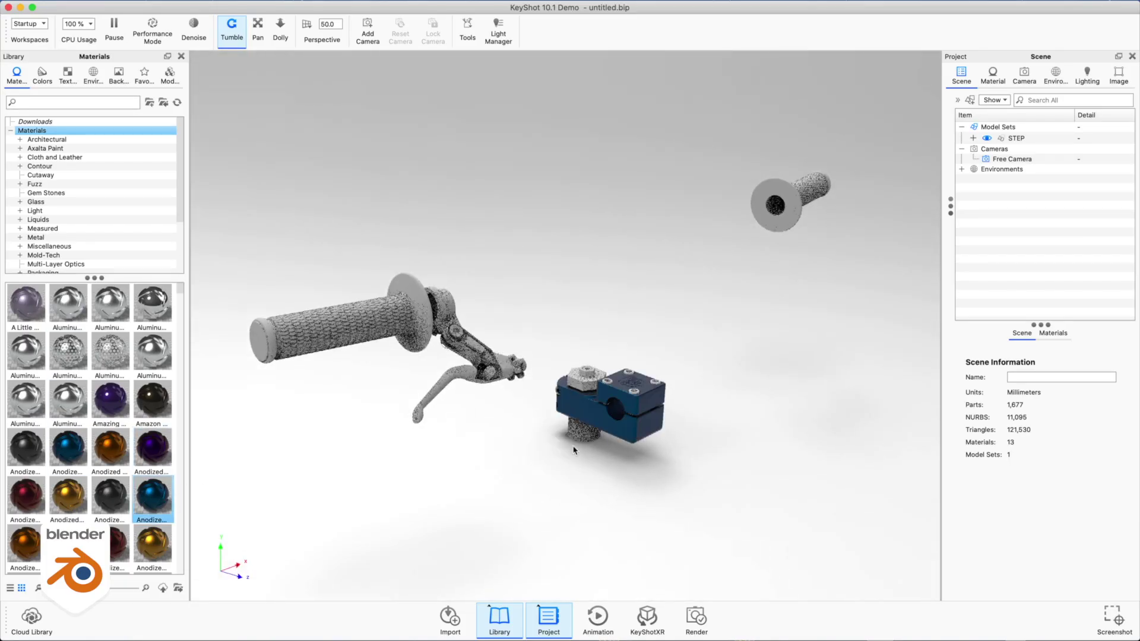
drag(110, 306, 443, 384)
- Apply the Rubber material from the plastics library to the handlebar grips
scroll(61, 218, down, 3)
click(61, 219)
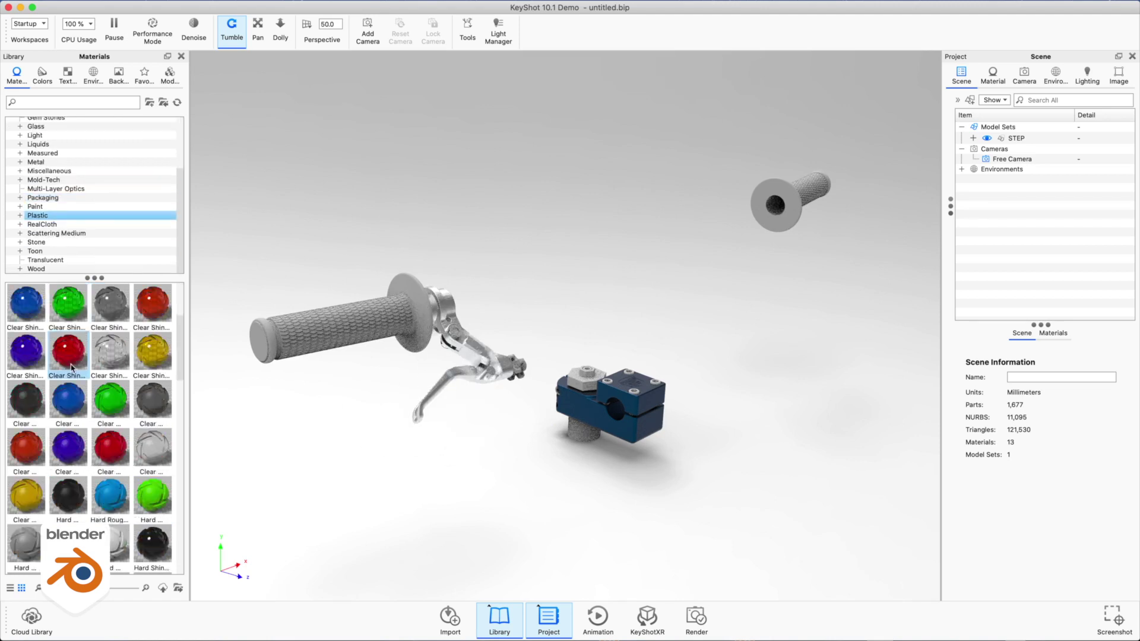
click(20, 216)
scroll(66, 243, down, 3)
click(47, 205)
drag(25, 302, 202, 336)
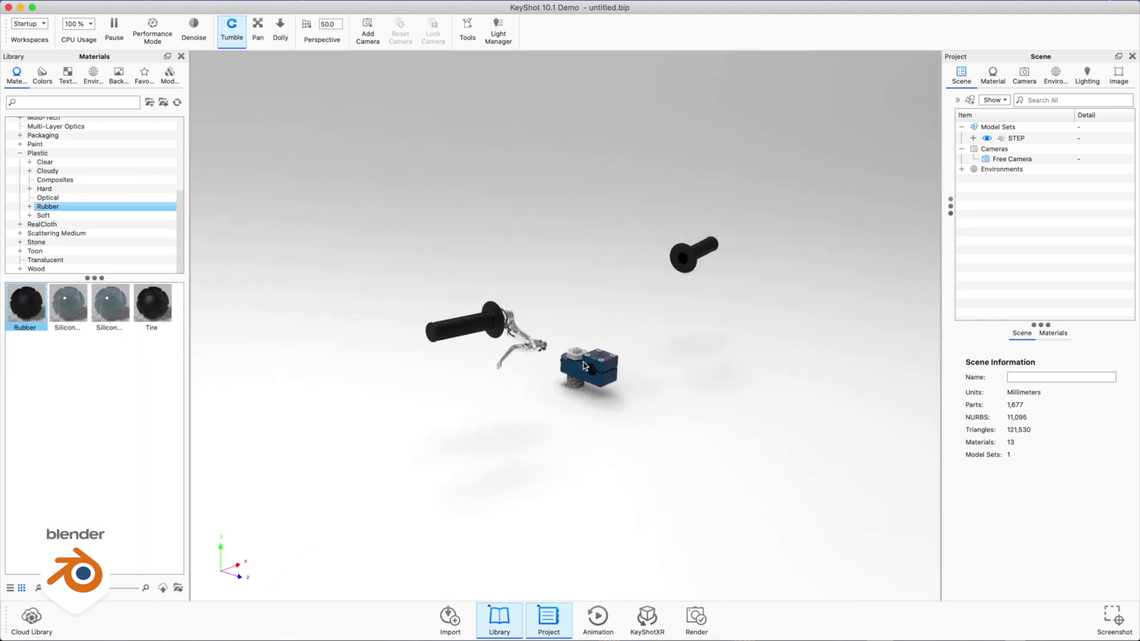
- Apply a bright silver-coloured metal to the stem's top nut and a platinum metal to the stem's bolts
scroll(36, 179, up, 5)
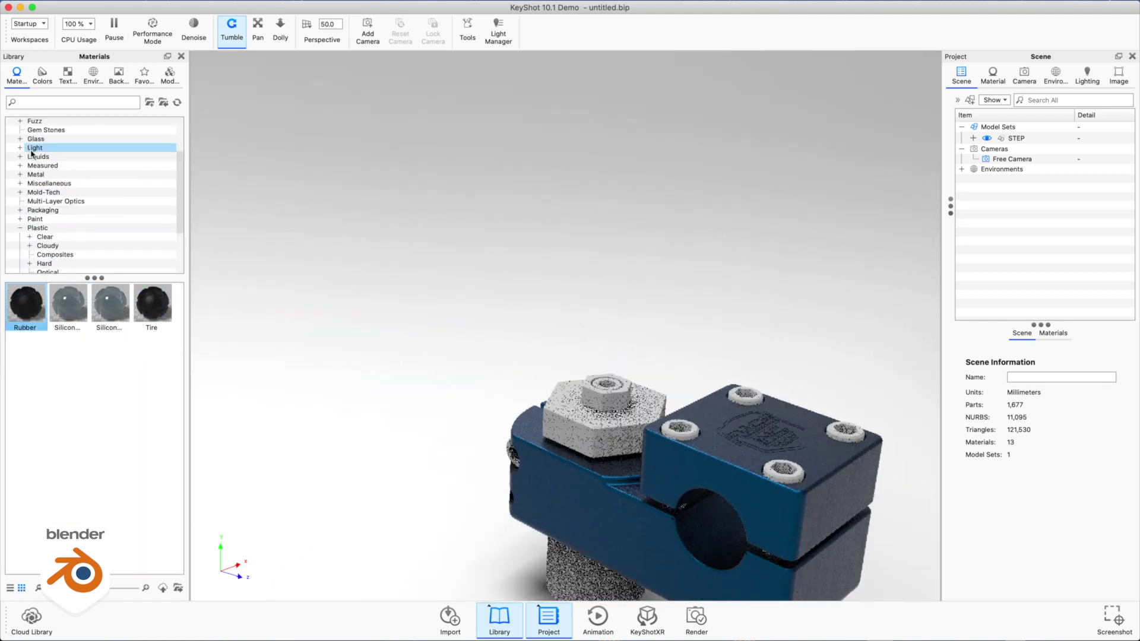
click(35, 224)
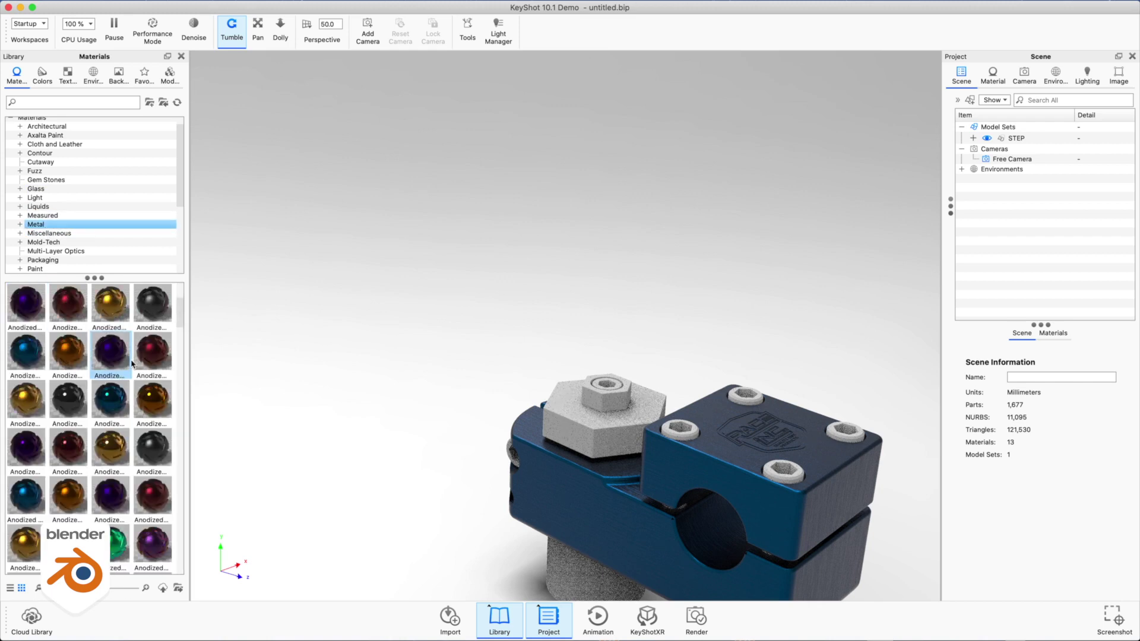
scroll(131, 364, down, 5)
drag(42, 305, 579, 438)
scroll(111, 446, down, 5)
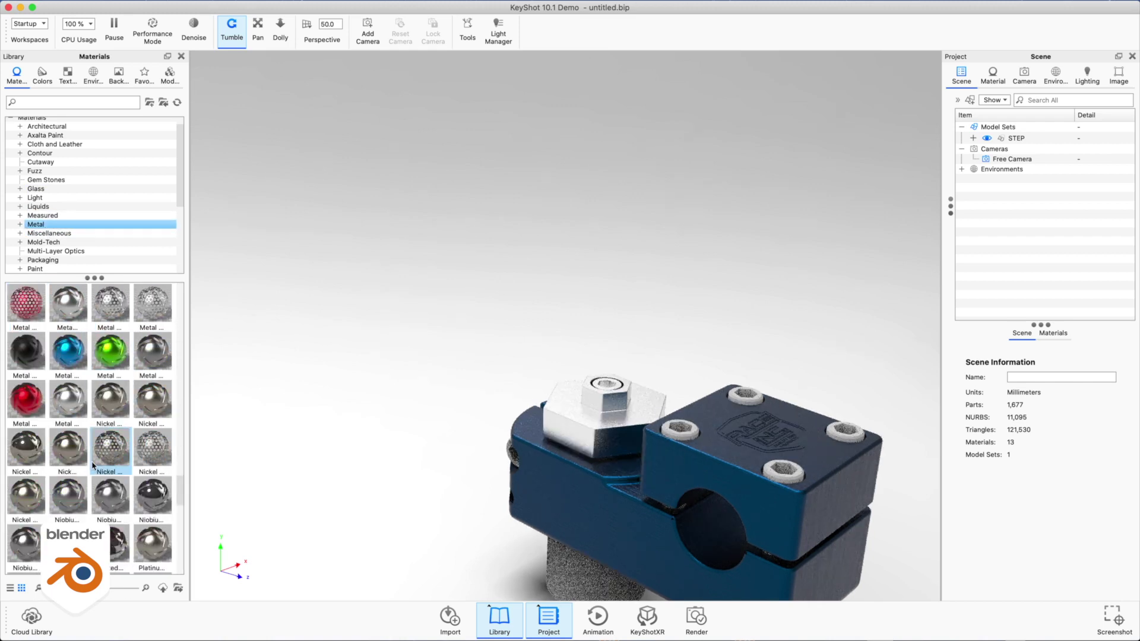
drag(84, 442, 643, 451)
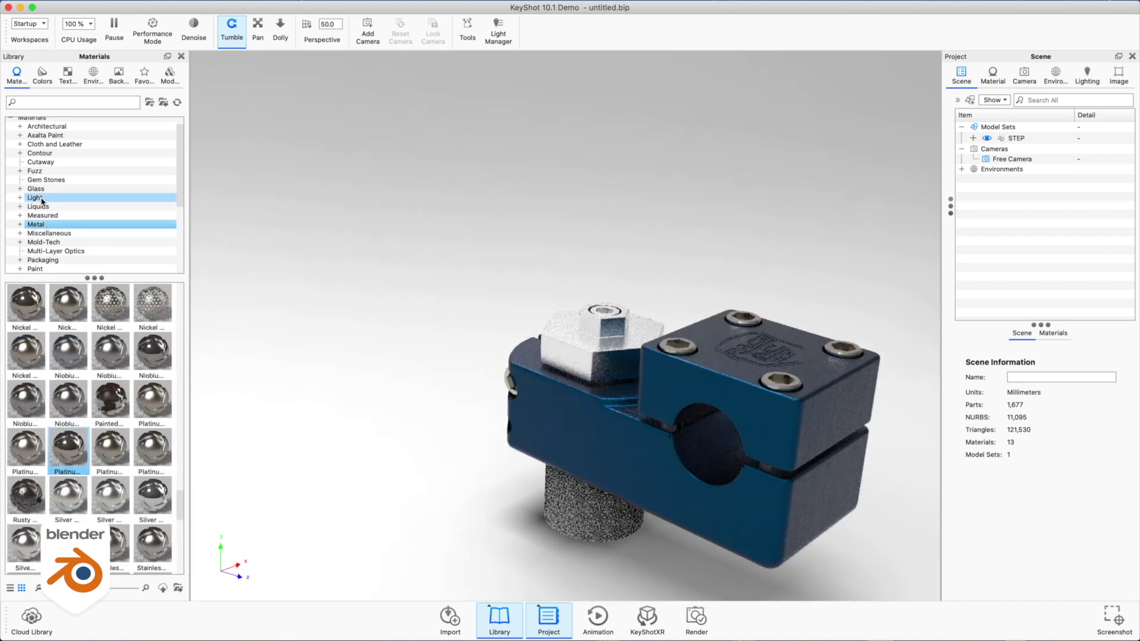
- Try a red metal on the tube beneath the stem
scroll(68, 415, down, 5)
click(69, 352)
scroll(68, 353, up, 5)
drag(26, 305, 595, 511)
- Apply a blue anodized metal to the tube beneath the stem
scroll(69, 353, up, 5)
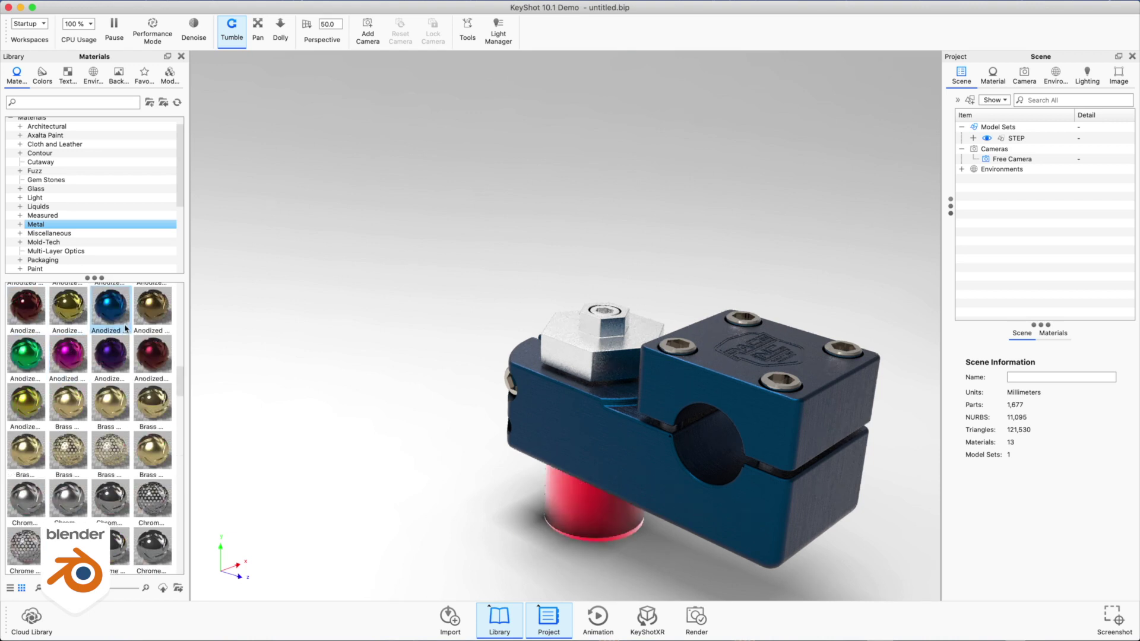
drag(113, 308, 596, 511)
- Apply the black matte paint from the Rough paint materials to the adjuster knob at the end of the brake lever
drag(461, 466, 855, 356)
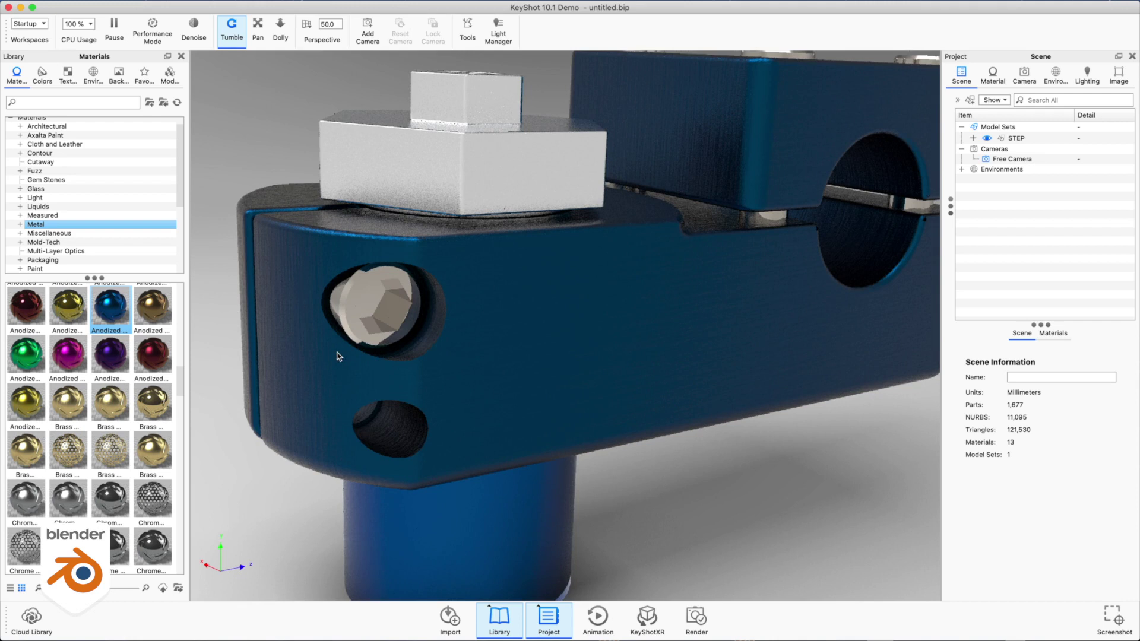
scroll(469, 297, up, 5)
scroll(468, 297, down, 10)
drag(468, 298, 506, 286)
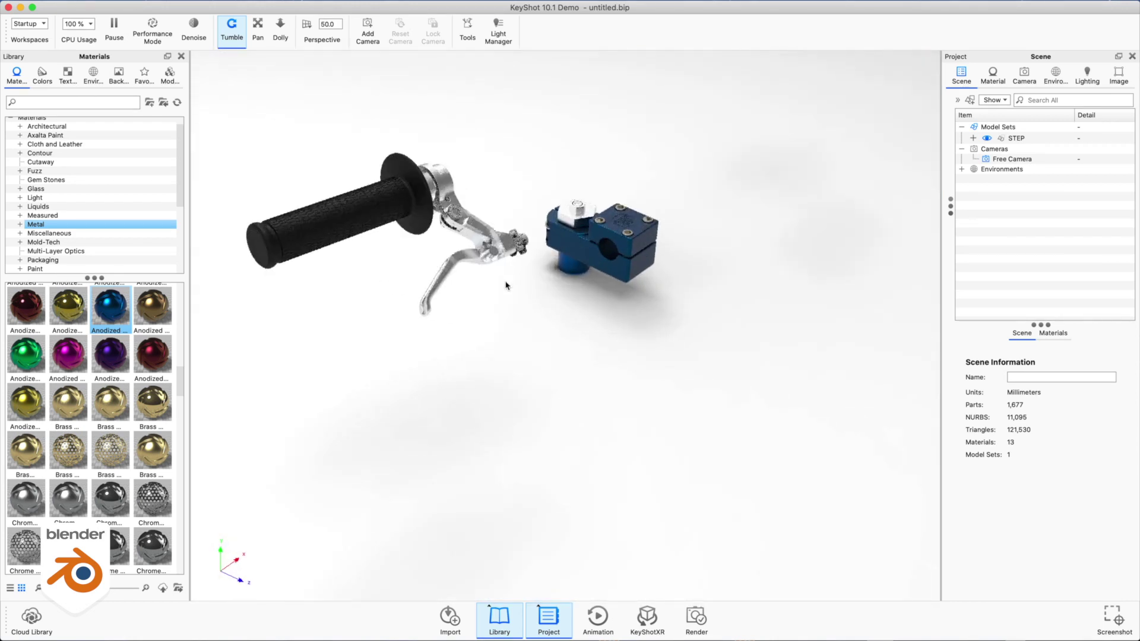
scroll(505, 286, up, 8)
scroll(89, 196, down, 3)
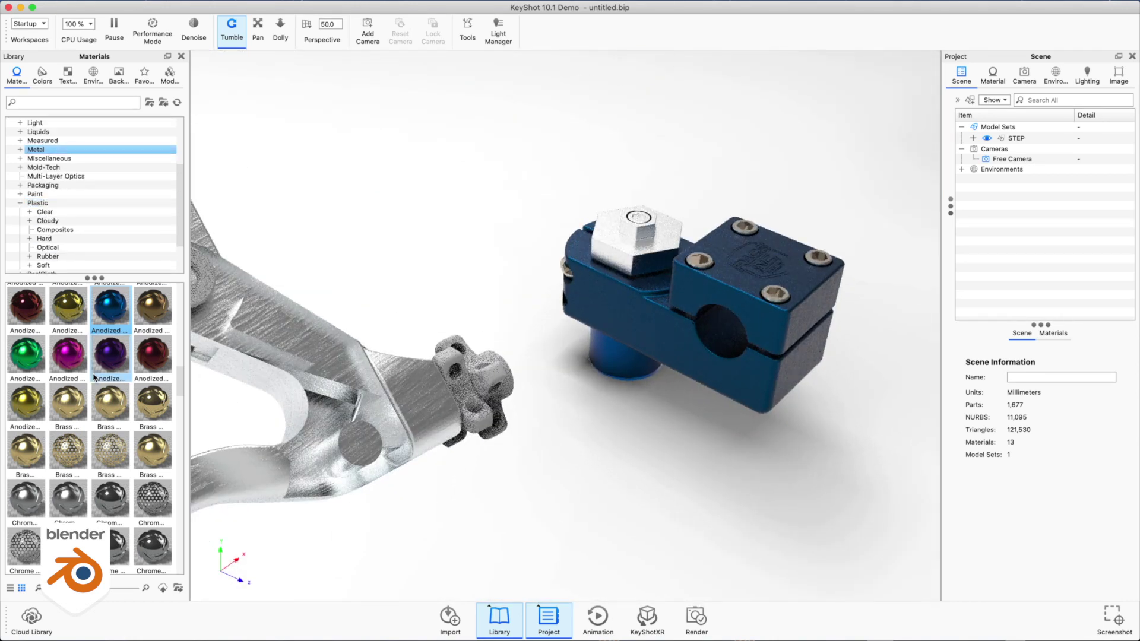
click(21, 194)
click(47, 212)
mouse_move(26, 304)
mouse_down()
mouse_move(463, 408)
mouse_move(475, 386)
mouse_up()
click(653, 332)
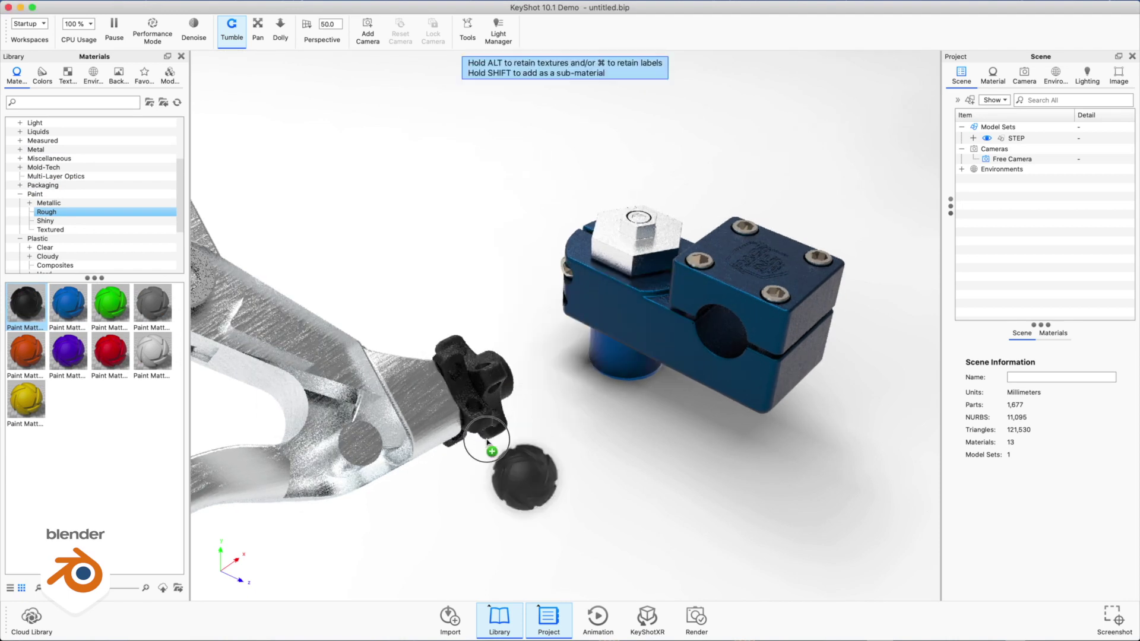
- Apply a material from the Aluminum metals category to the brake lever body
scroll(550, 433, down, 5)
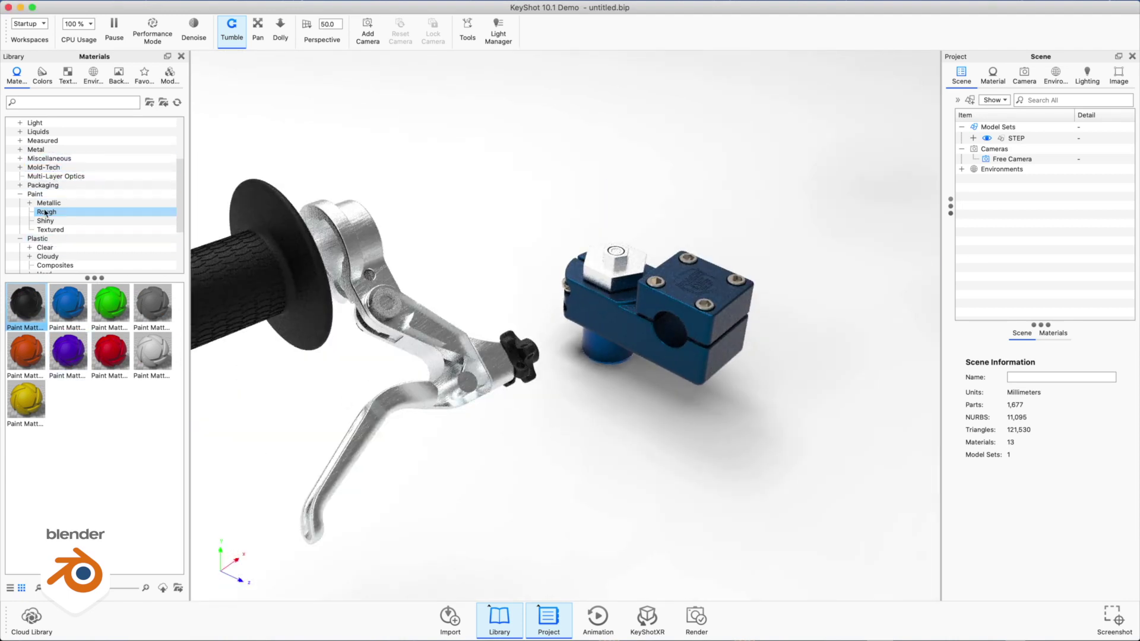
click(20, 194)
click(21, 150)
click(52, 159)
drag(152, 302, 442, 342)
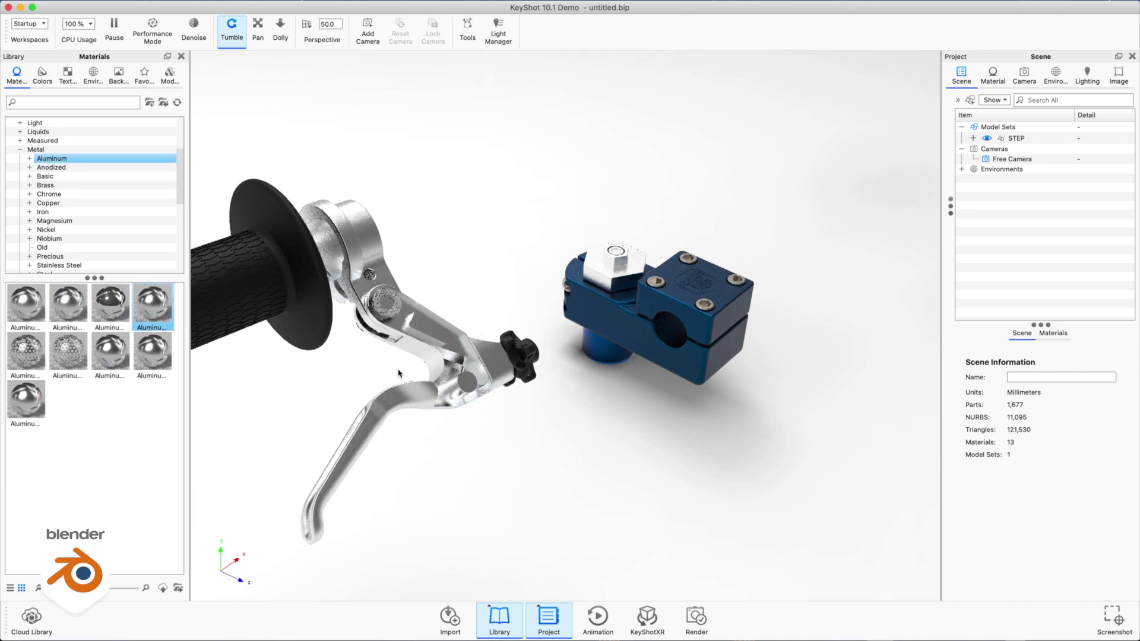
scroll(476, 353, up, 2)
scroll(539, 366, down, 5)
drag(539, 366, 397, 374)
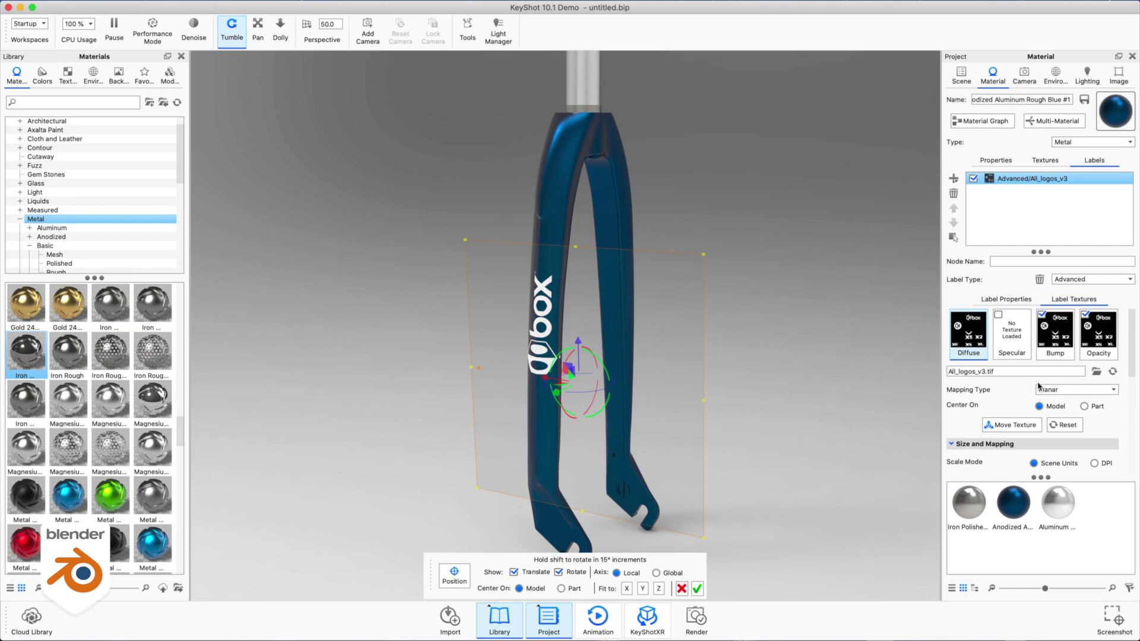
- Accept the placement of the box logo label on the fork leg
click(696, 589)
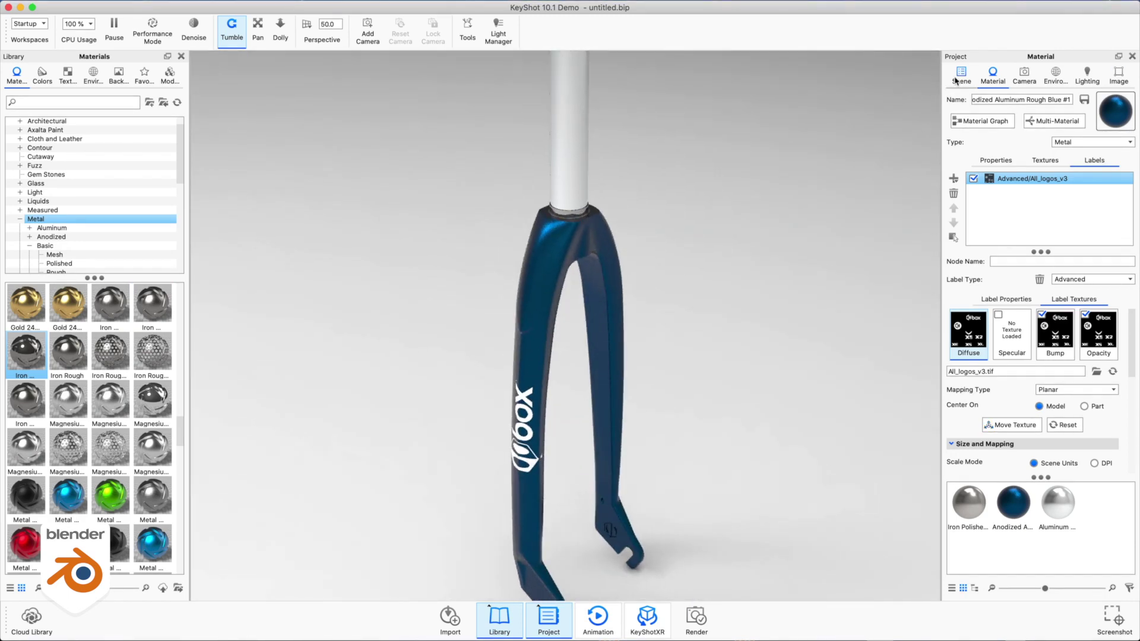
- Give the fork body BF001-D07 rounded edges with a 0.111 mm radius and an 82.35° minimum edge angle
click(961, 76)
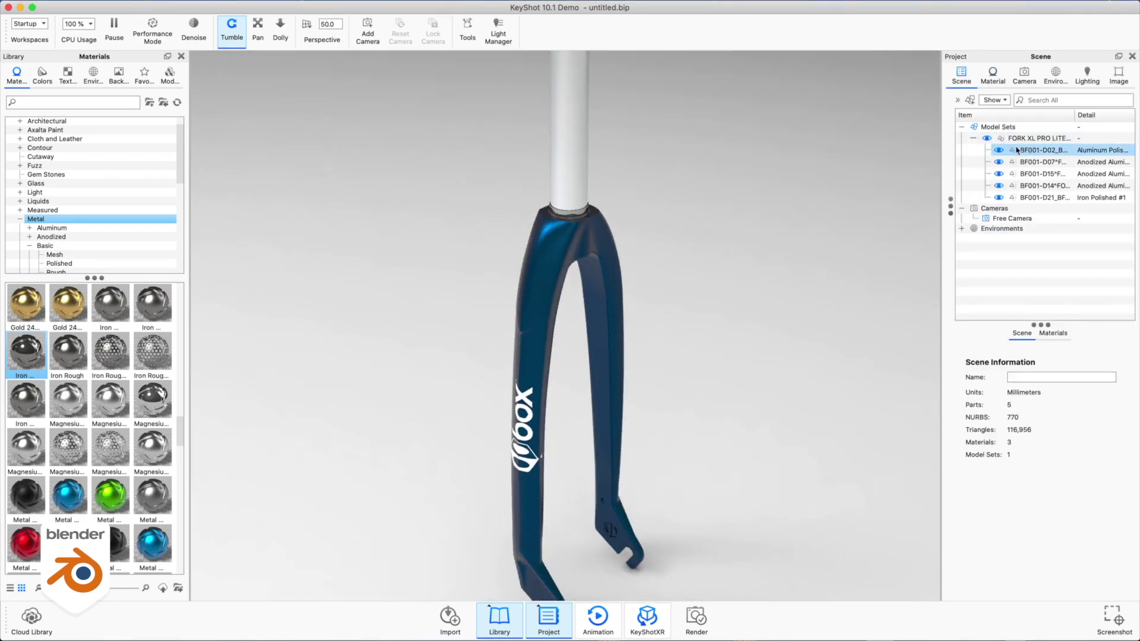
click(1043, 161)
click(993, 553)
drag(993, 552, 1041, 552)
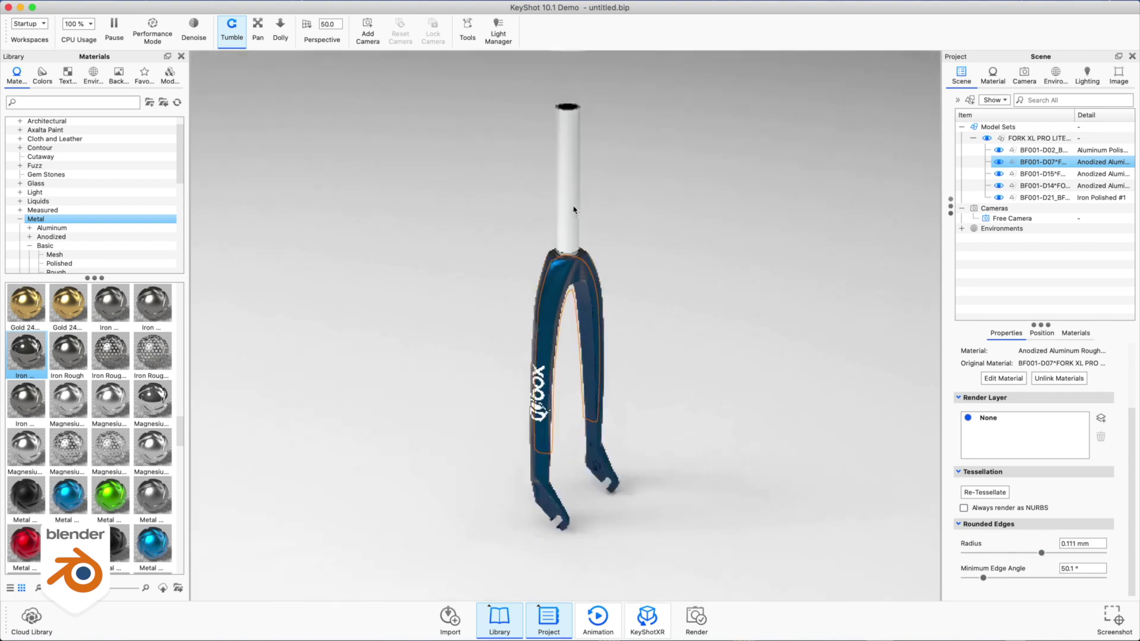
scroll(576, 207, up, 5)
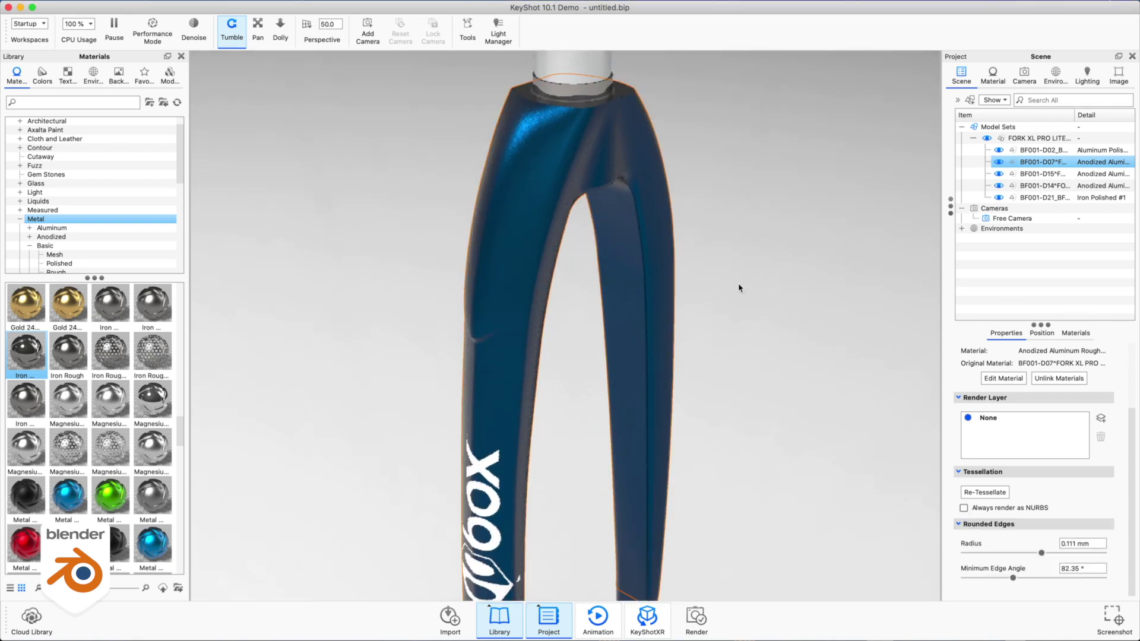
- Apply the Iron Brushed material to the fork's steerer tube
drag(741, 287, 707, 305)
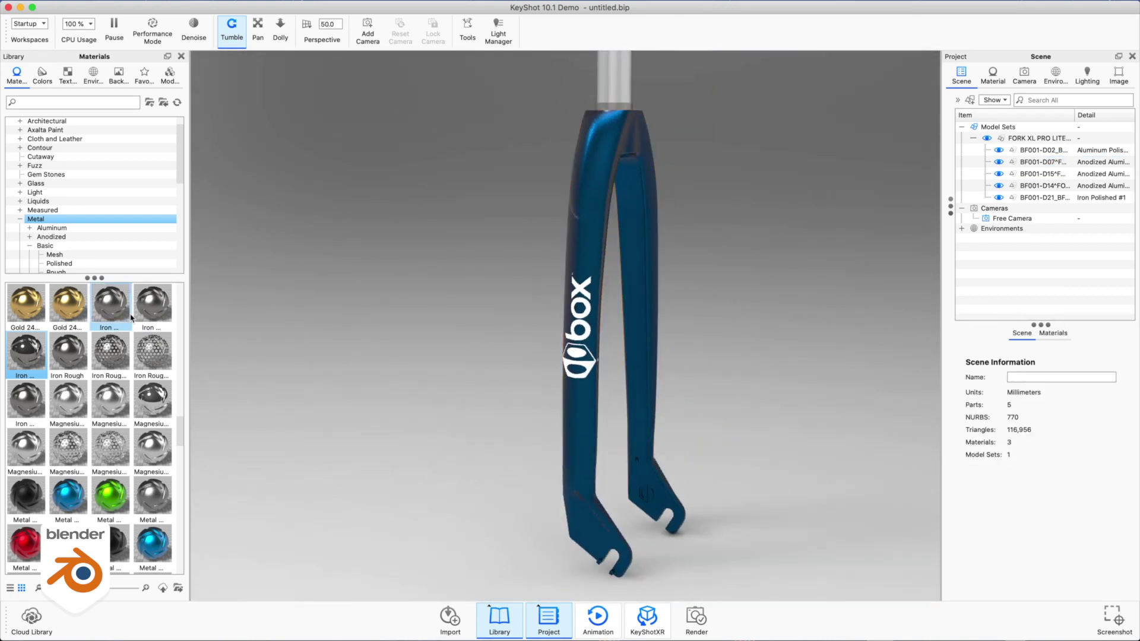
mouse_move(132, 318)
mouse_down()
mouse_move(598, 76)
mouse_move(612, 83)
mouse_up()
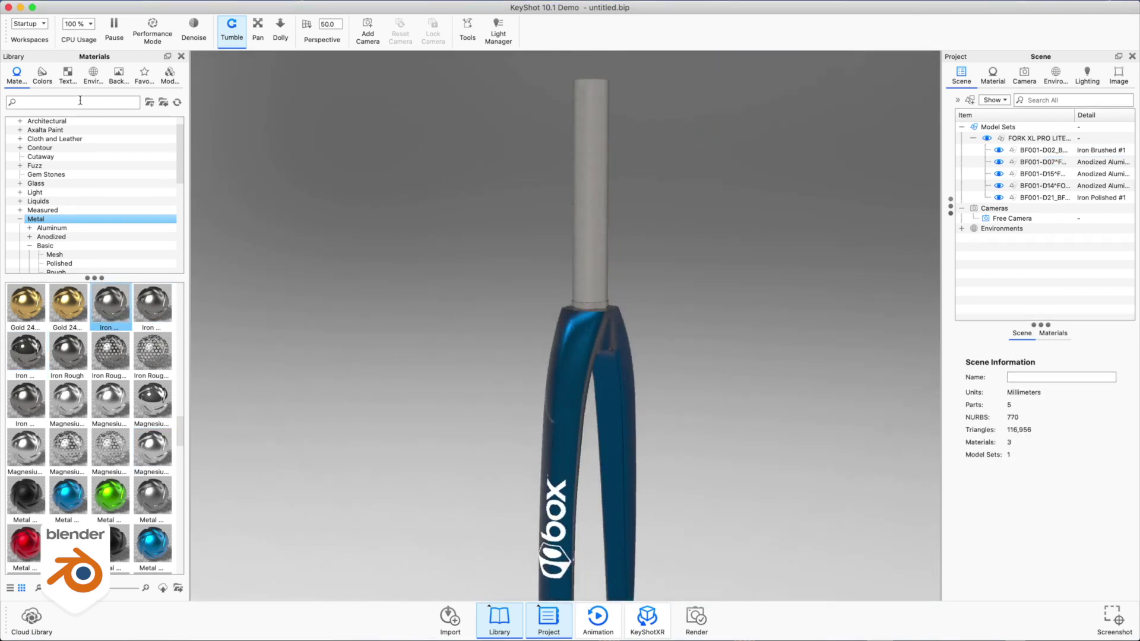
- Search the material library for "brushed" and apply the Steel Brushed material to the fork's steerer tube
click(80, 100)
text(brushed)
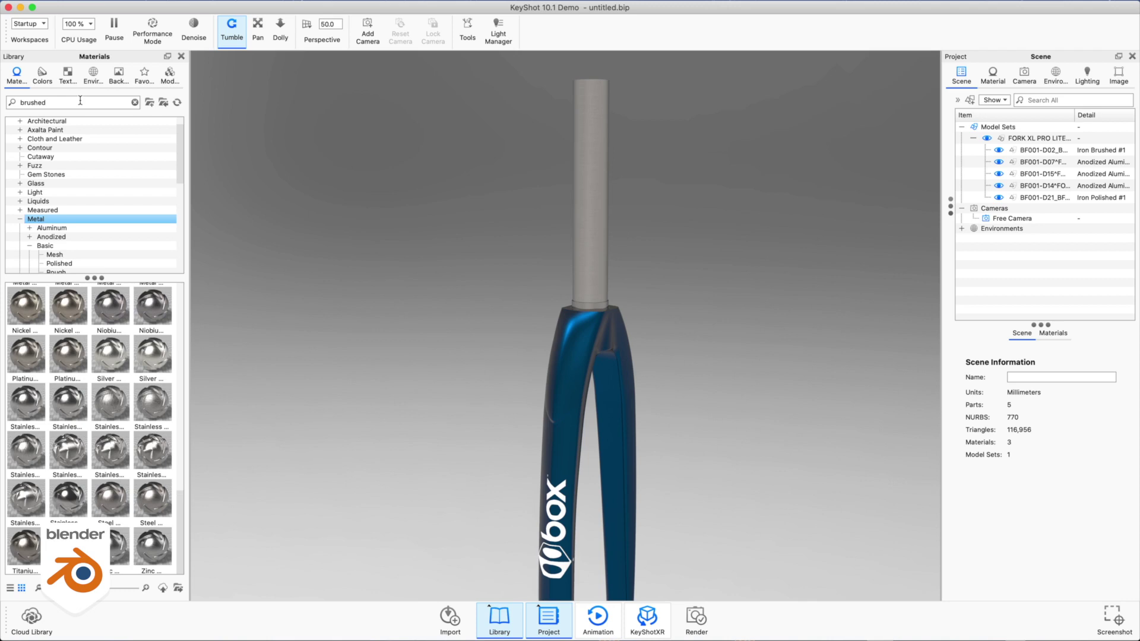
mouse_move(116, 491)
mouse_down()
mouse_move(609, 192)
mouse_move(586, 255)
mouse_up()
- Set the Angle UV of the steerer tube's brushed bump texture to 90°
scroll(580, 249, up, 5)
middle_drag(565, 289, 621, 184)
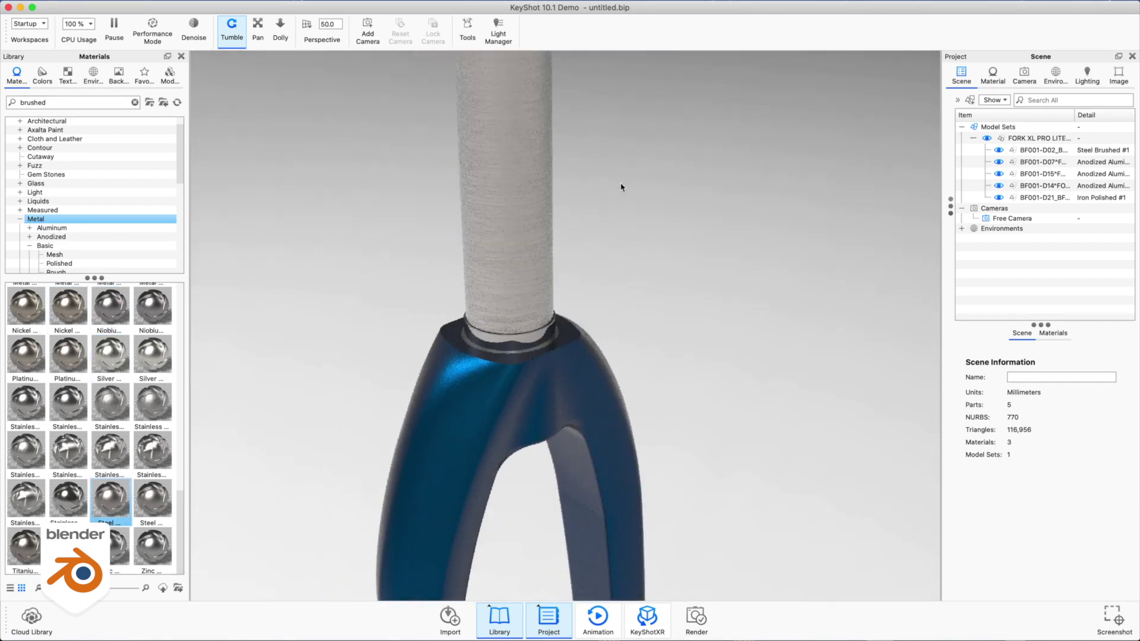
double_click(543, 232)
click(1045, 162)
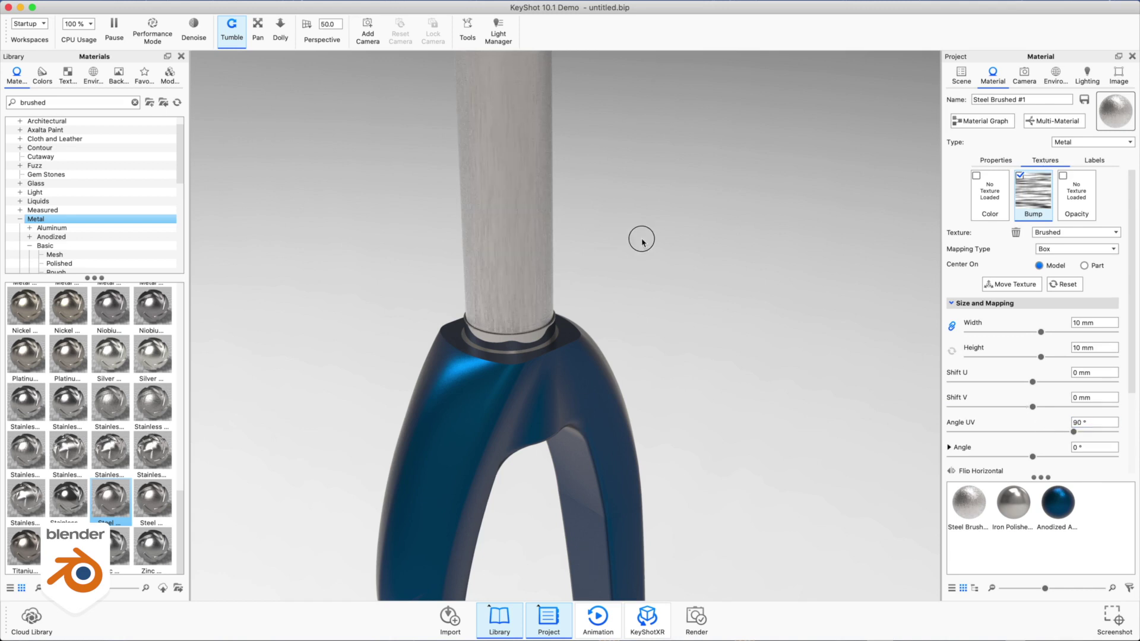
scroll(705, 216, up, 4)
drag(642, 242, 692, 178)
scroll(704, 218, down, 8)
scroll(709, 283, down, 2)
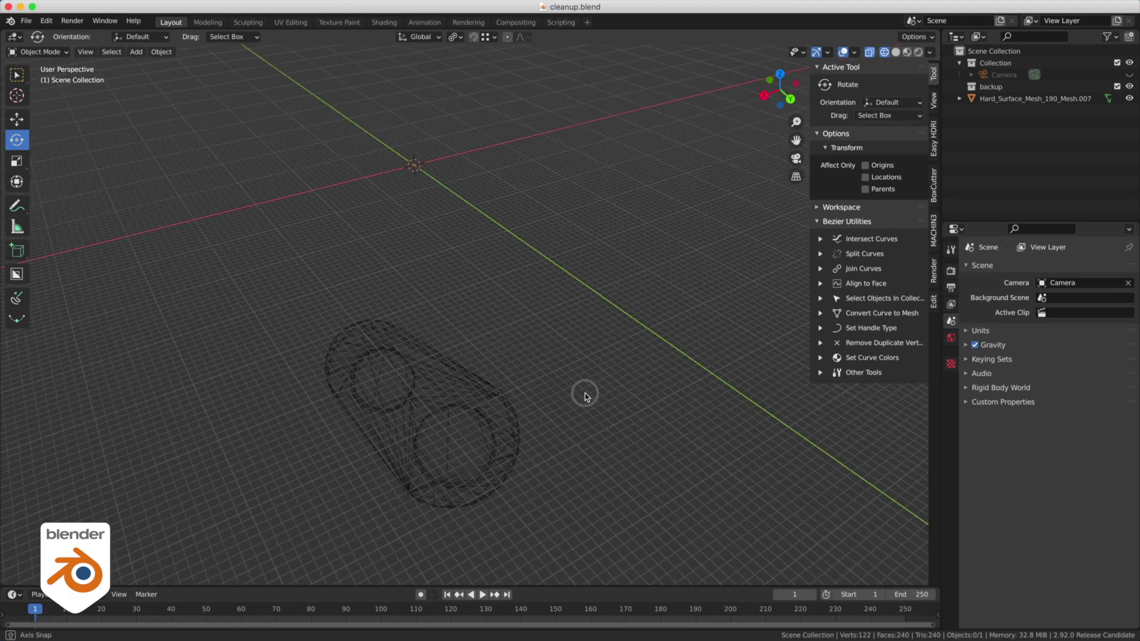
- Switch to Blender and display the two-holed linkage mesh in solid shading
middle_drag(582, 394, 609, 364)
shift+middle_drag(469, 409, 520, 362)
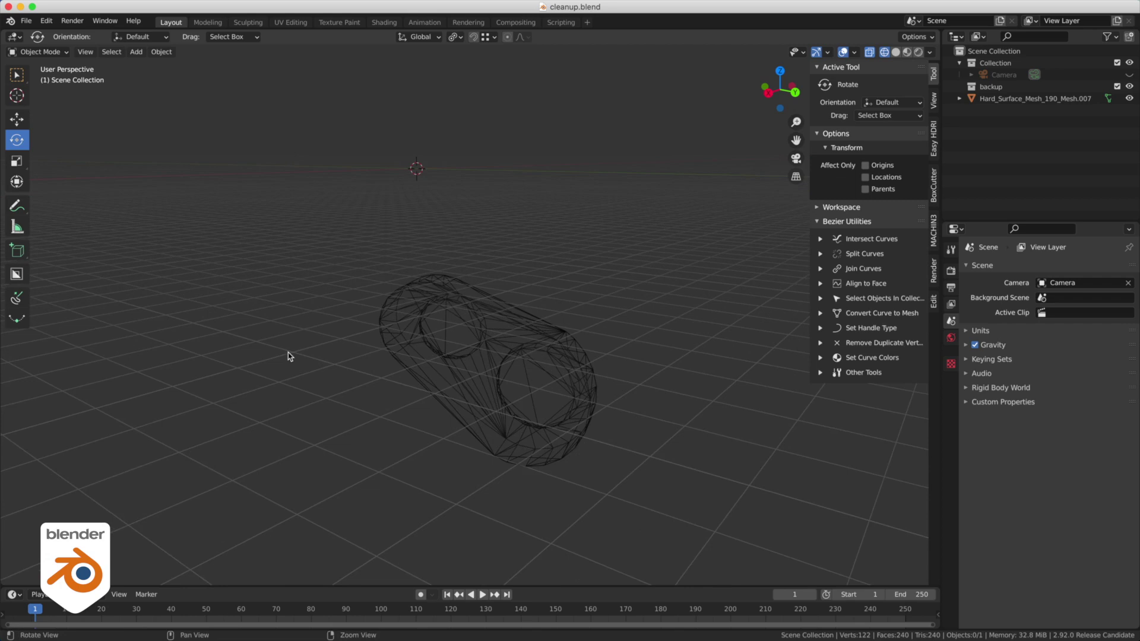
ctrl+middle_drag(290, 356, 443, 387)
key(shift+z)
mouse_move(453, 341)
middle_down()
mouse_move(432, 305)
mouse_move(387, 328)
mouse_move(475, 358)
mouse_move(428, 331)
middle_up()
alt+right_drag(426, 327, 447, 333)
key(Tab)
click(386, 330)
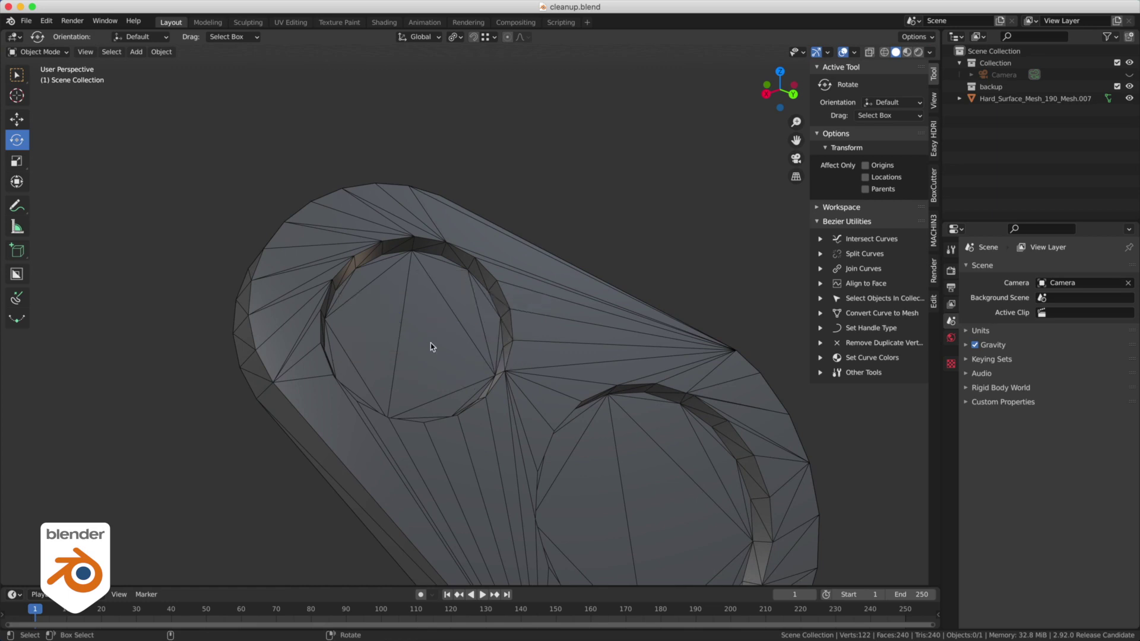
- Enter face selection in Edit Mode and select all faces coplanar with a triangle on the smaller recess's floor
click(425, 339)
key(ctrl+Tab)
click(436, 340)
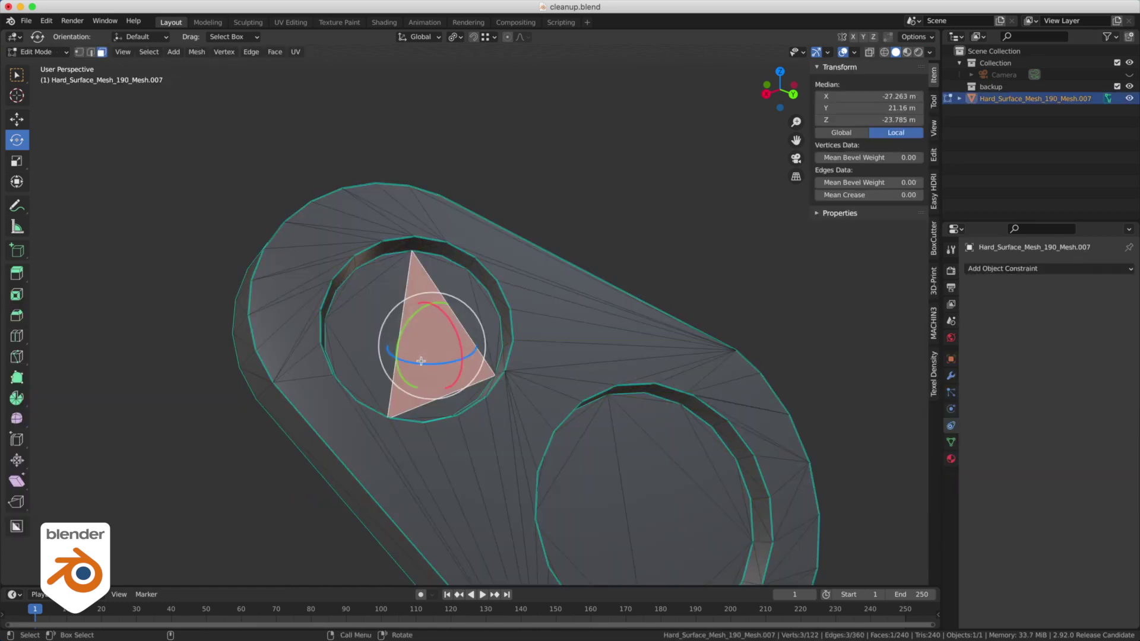
click(149, 53)
mouse_move(183, 184)
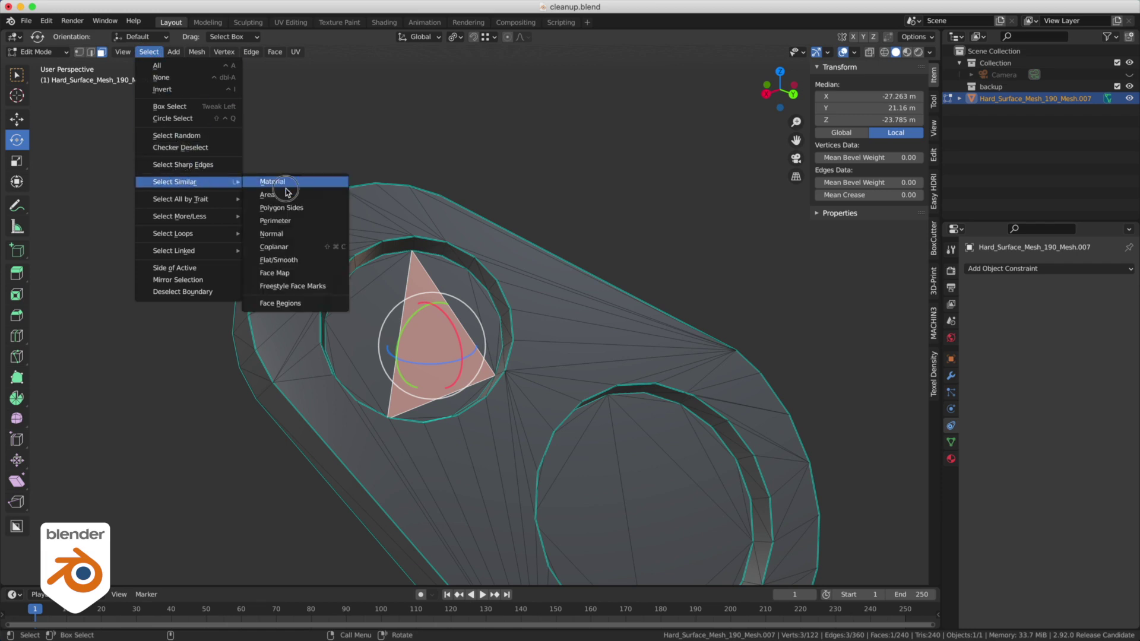
click(283, 247)
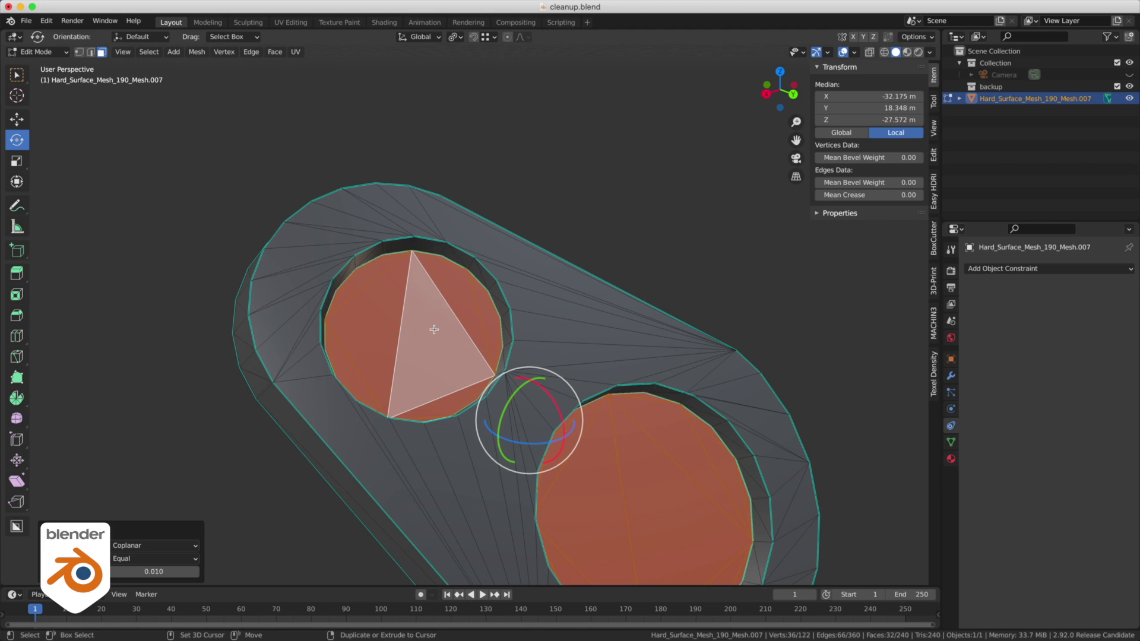
- Dissolve the selected coplanar faces into one clean face per circular recess, and clear the selection
key(ctrl+x)
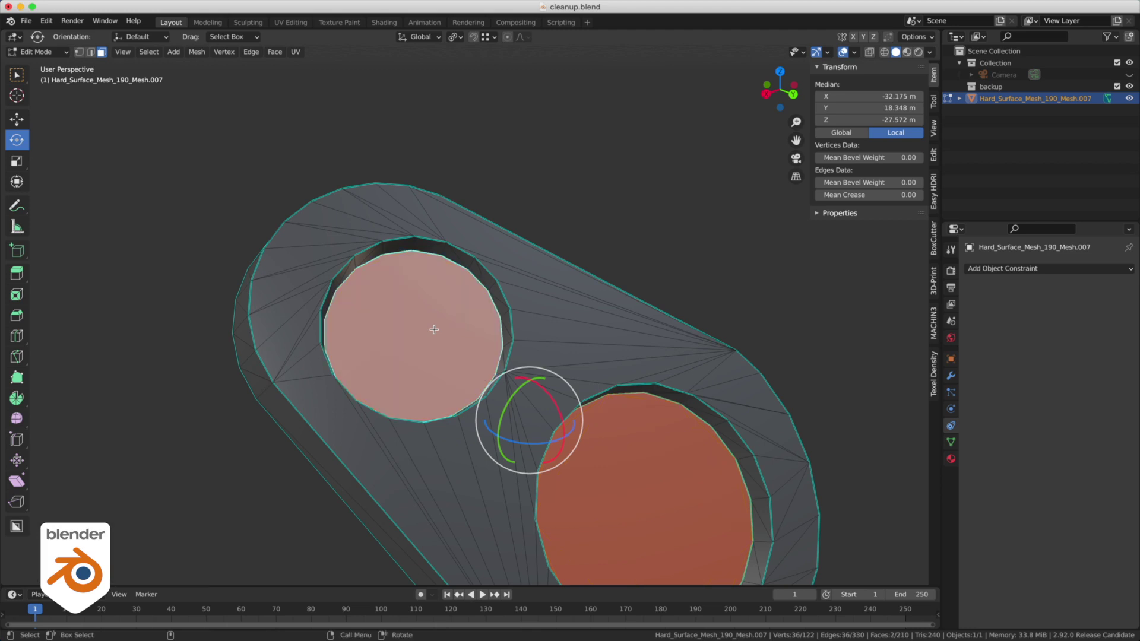
click(631, 200)
- Poke the smaller recess's circular floor face into triangles that meet at its centre
mouse_move(725, 361)
middle_down()
mouse_move(674, 336)
mouse_move(745, 356)
middle_up()
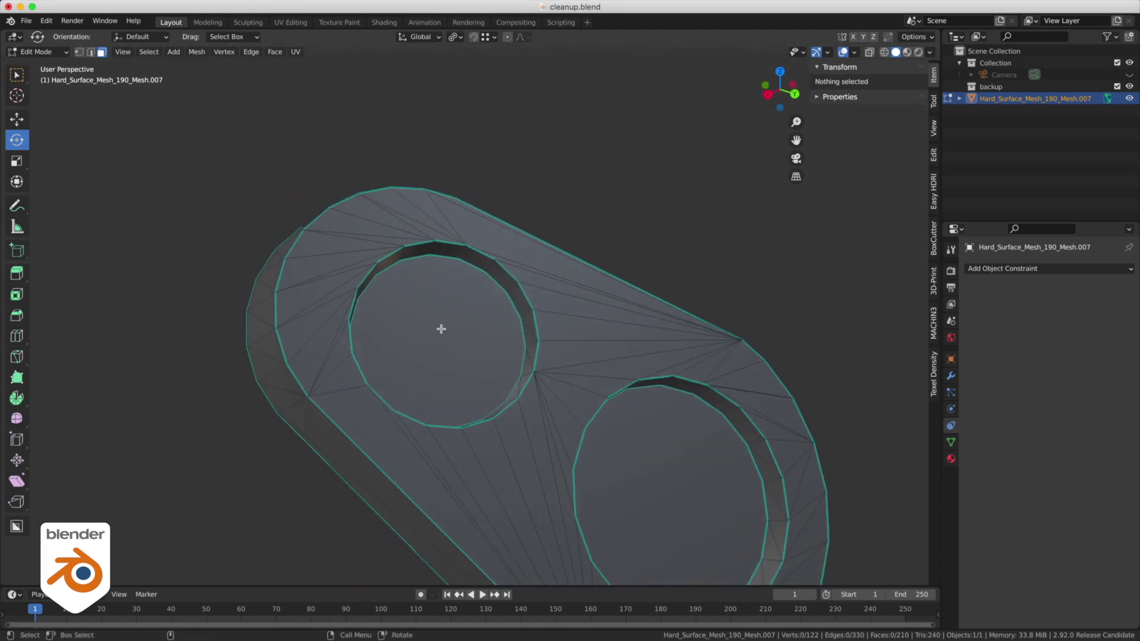
click(441, 329)
click(276, 52)
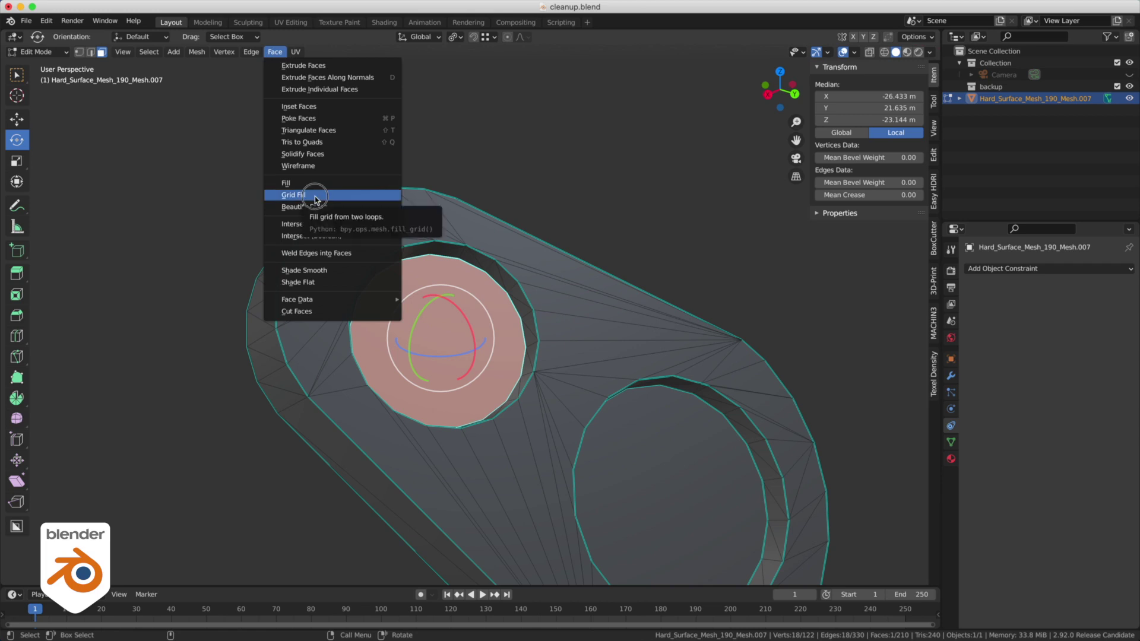
click(310, 117)
- Check the poked recess in Object Mode and return the mesh to Edit Mode with nothing selected
key(Tab)
click(434, 358)
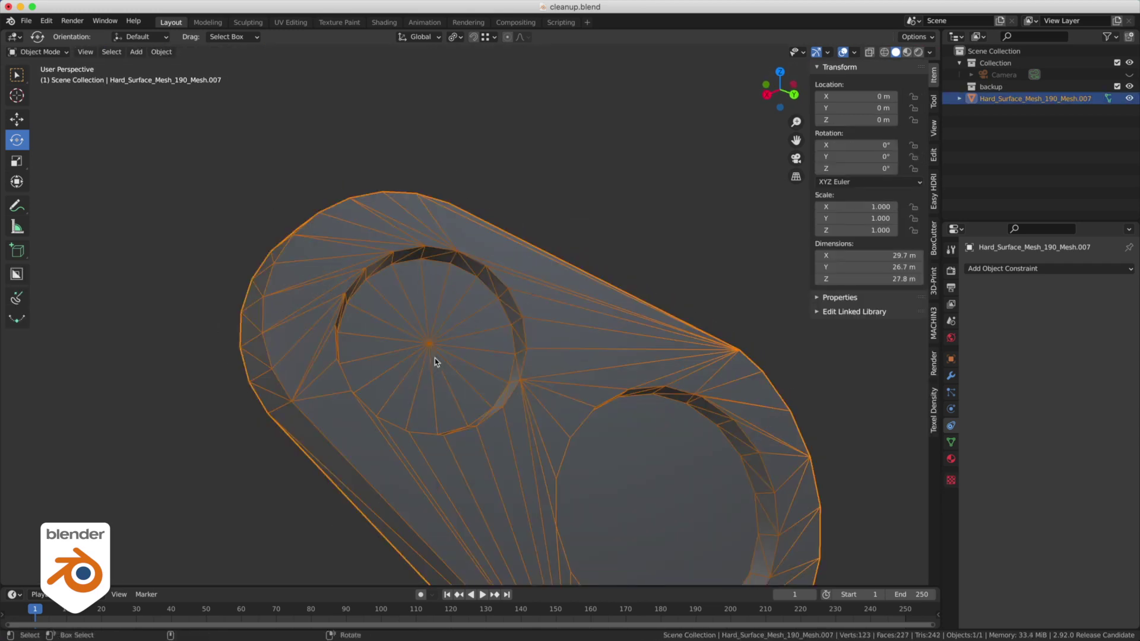
key(Tab)
key(Tab)
click(488, 330)
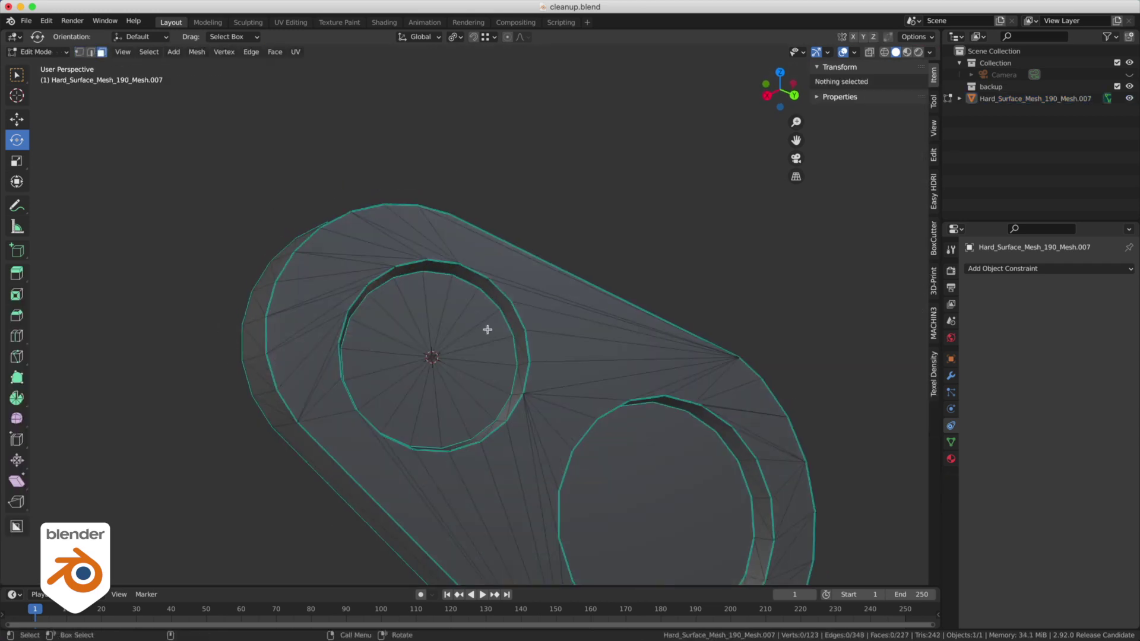
- Select one triangular floor face in the smaller recess and align the view to it from the Top
click(461, 323)
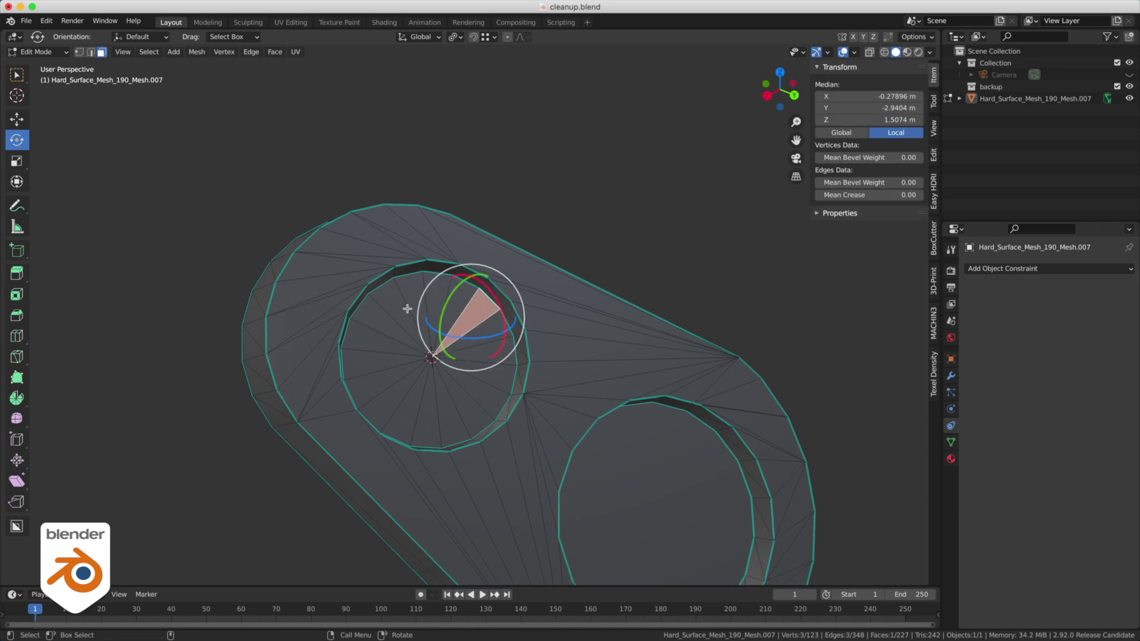
middle_drag(502, 226, 558, 202)
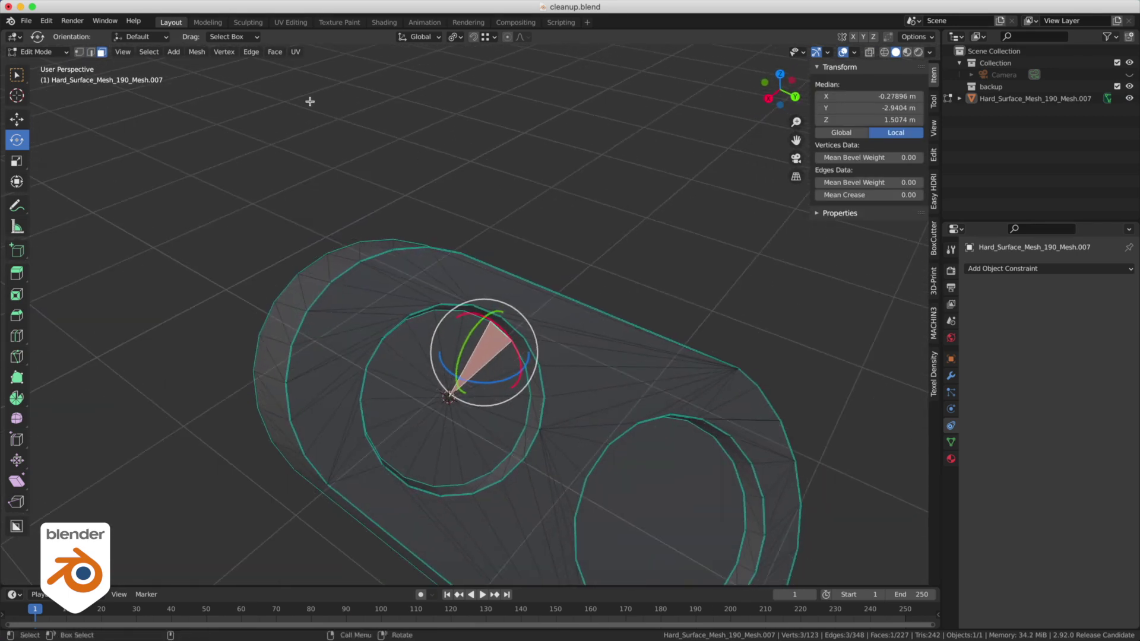
click(123, 53)
mouse_move(144, 217)
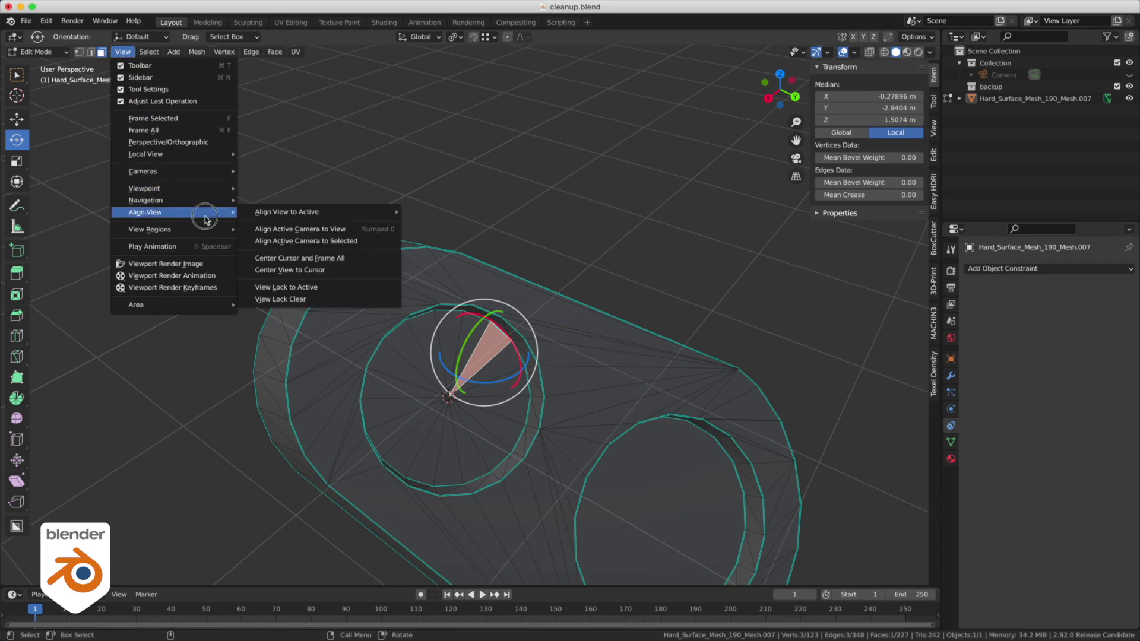
mouse_move(295, 213)
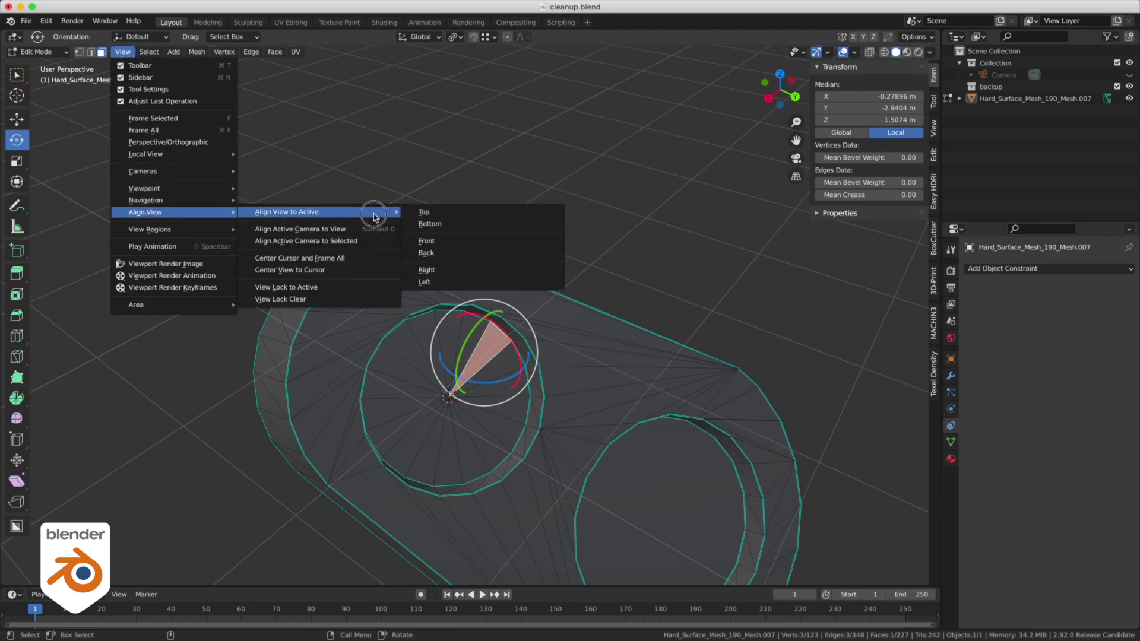
click(424, 212)
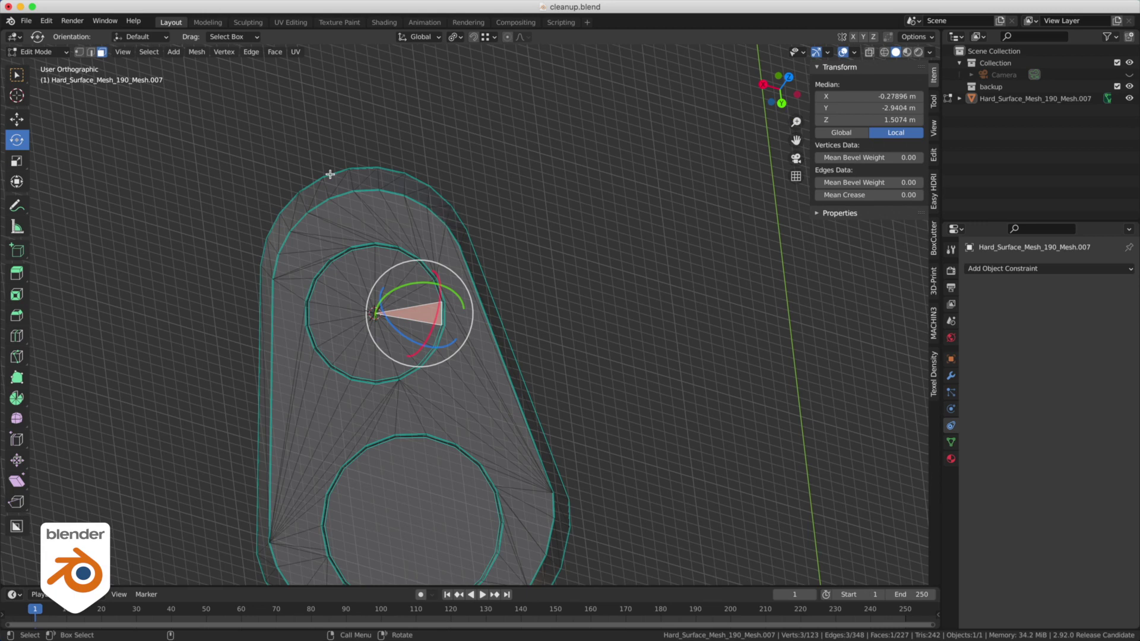
- Add a Plain Axes empty at the recess centre in Object Mode, with its alignment set to View
key(ctrl+Tab)
click(309, 161)
click(136, 52)
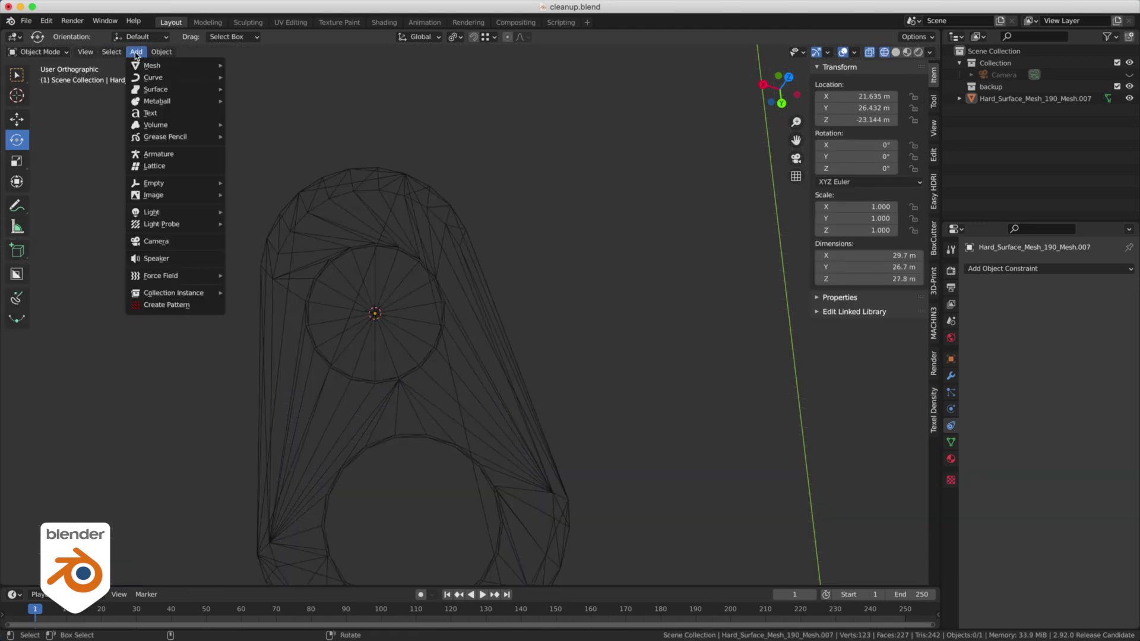
mouse_move(161, 187)
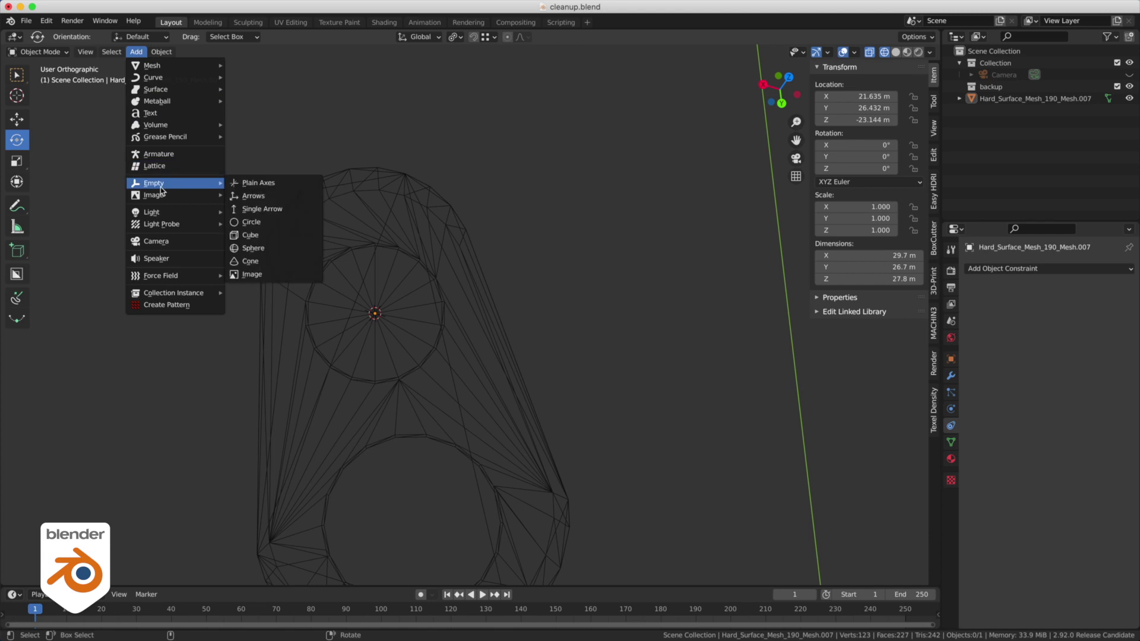
click(273, 184)
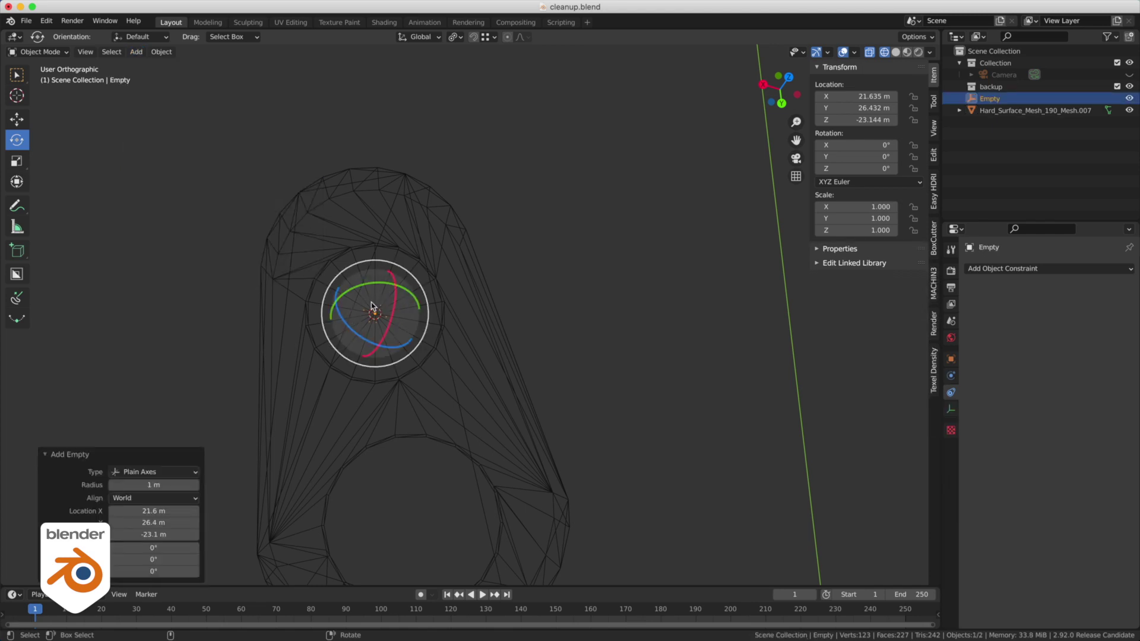
click(142, 497)
click(134, 528)
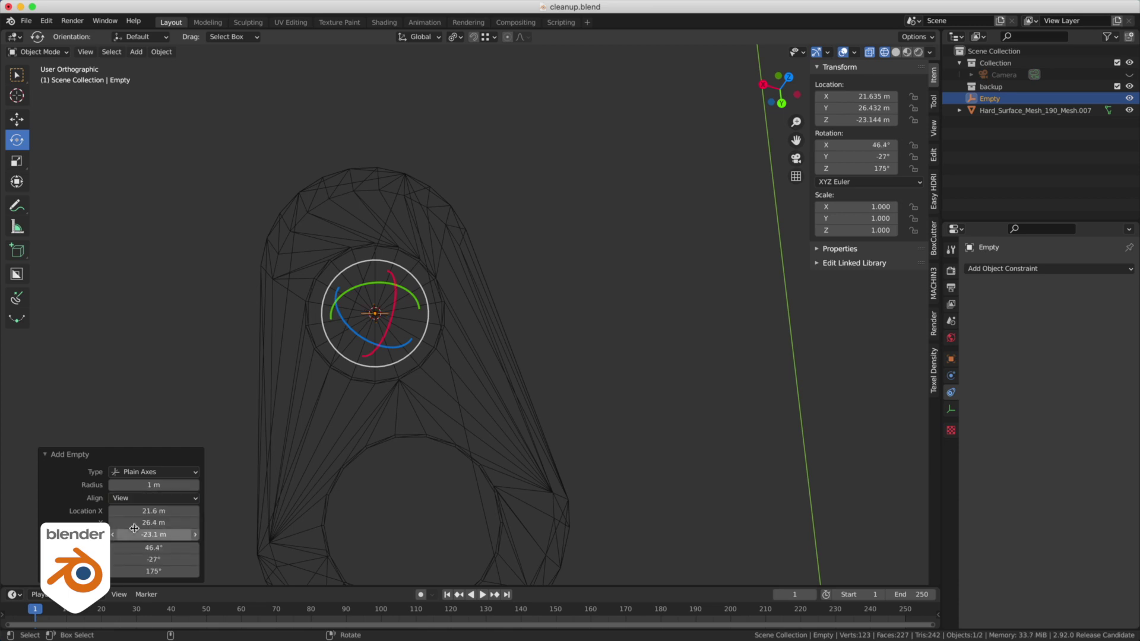
click(596, 342)
- Scale the Empty up uniformly to about 3.496
click(995, 99)
key(r)
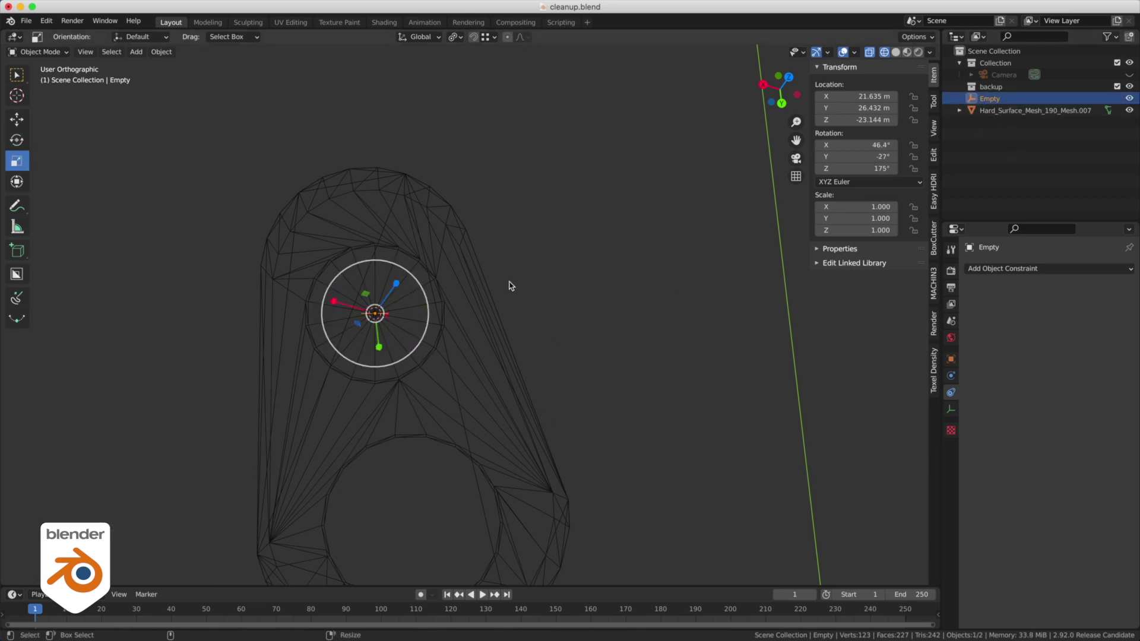
middle_drag(509, 285, 845, 393)
middle_drag(604, 287, 687, 290)
click(687, 290)
- Duplicate the Empty and the mesh in place, move the copies to the backup collection, and exclude that collection from the view layer
click(988, 99)
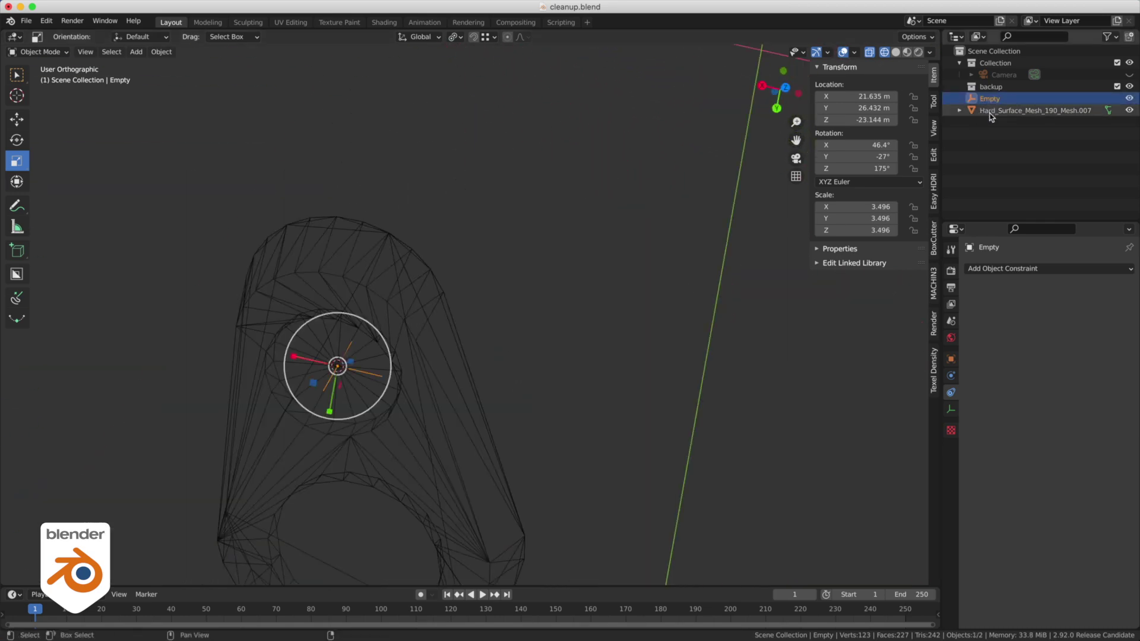
shift+click(982, 111)
key(shift+d)
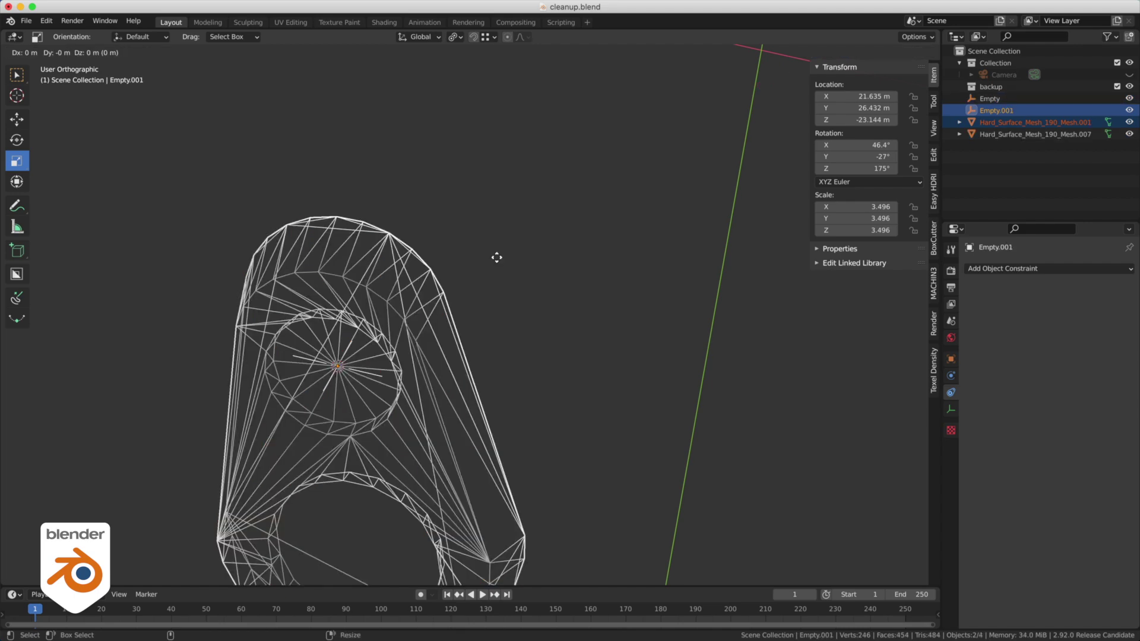
right_click(497, 261)
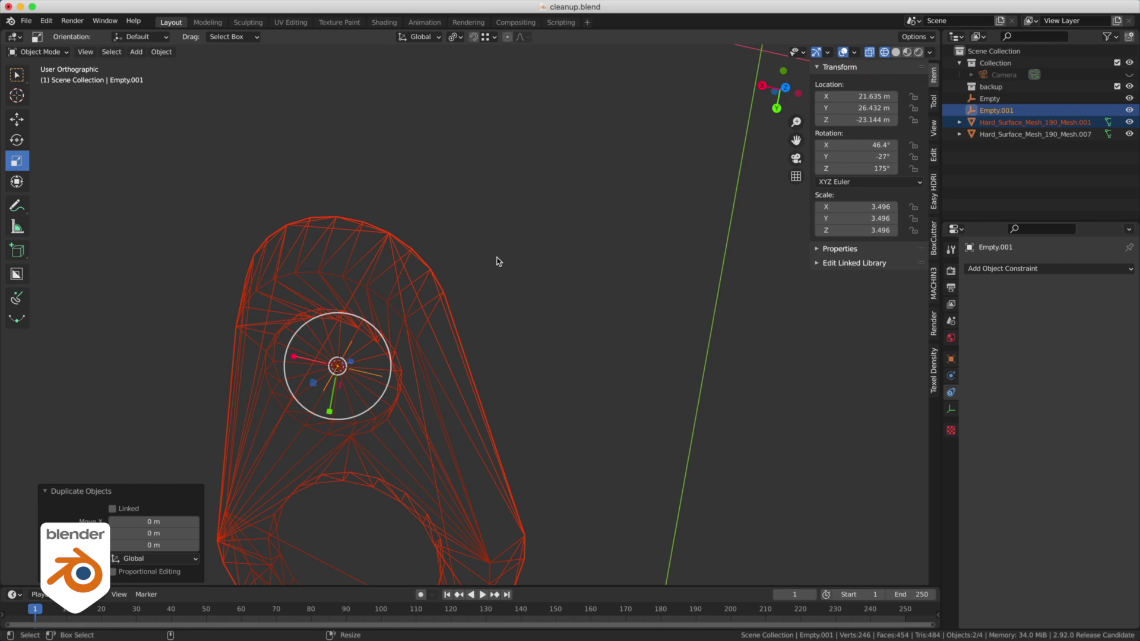
key(m)
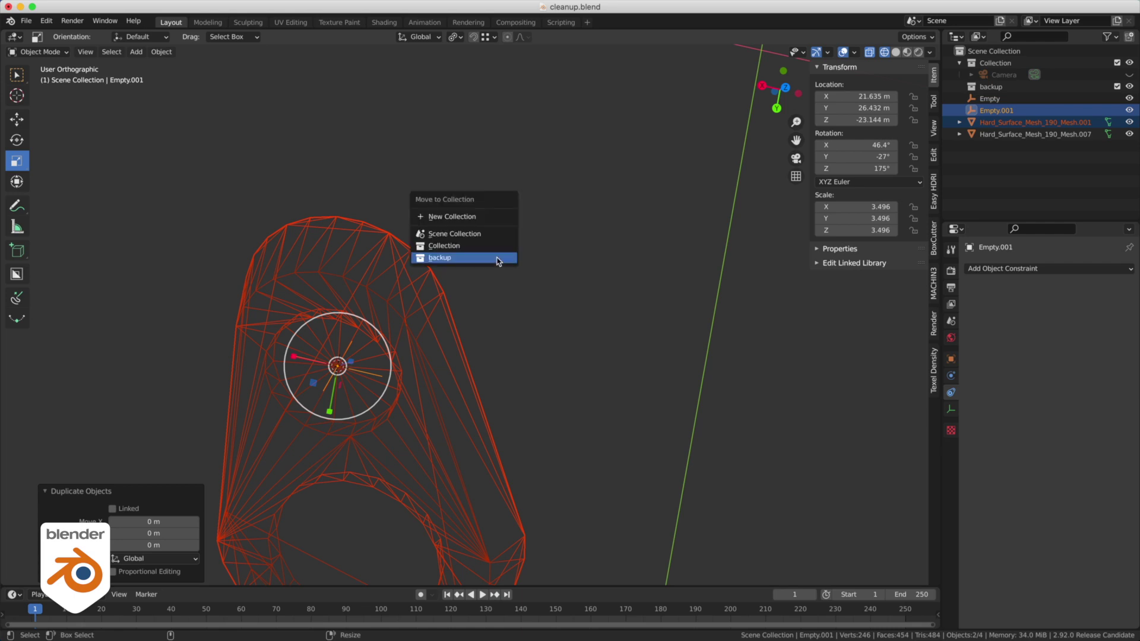
click(498, 261)
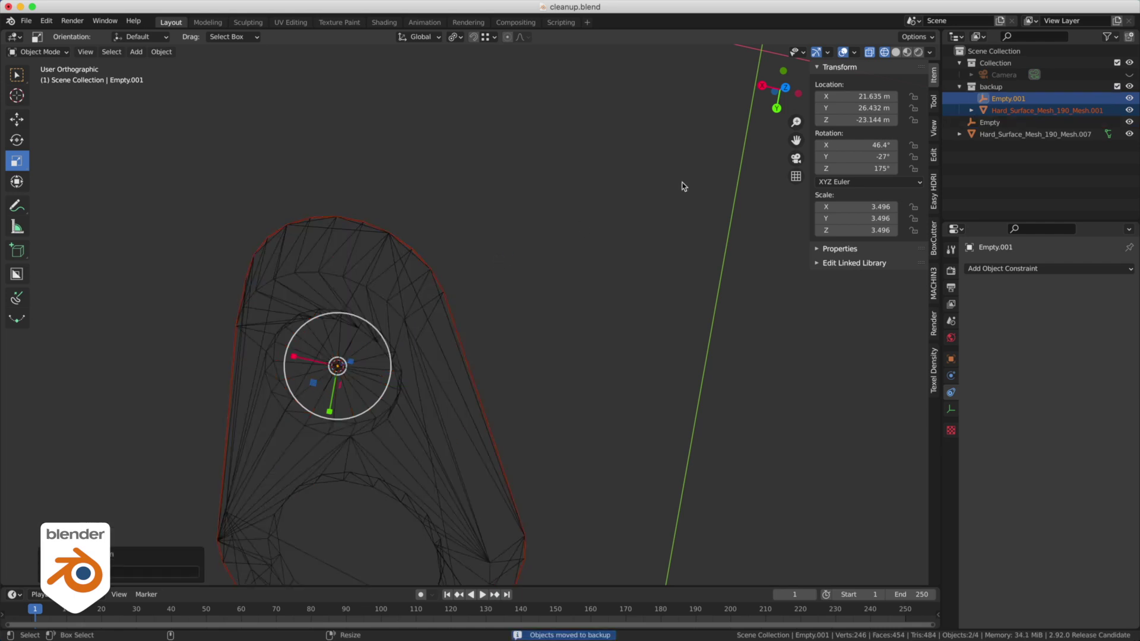
click(1117, 86)
- Parent the Hard_Surface_Mesh_190_Mesh.007 object to the Empty
click(619, 167)
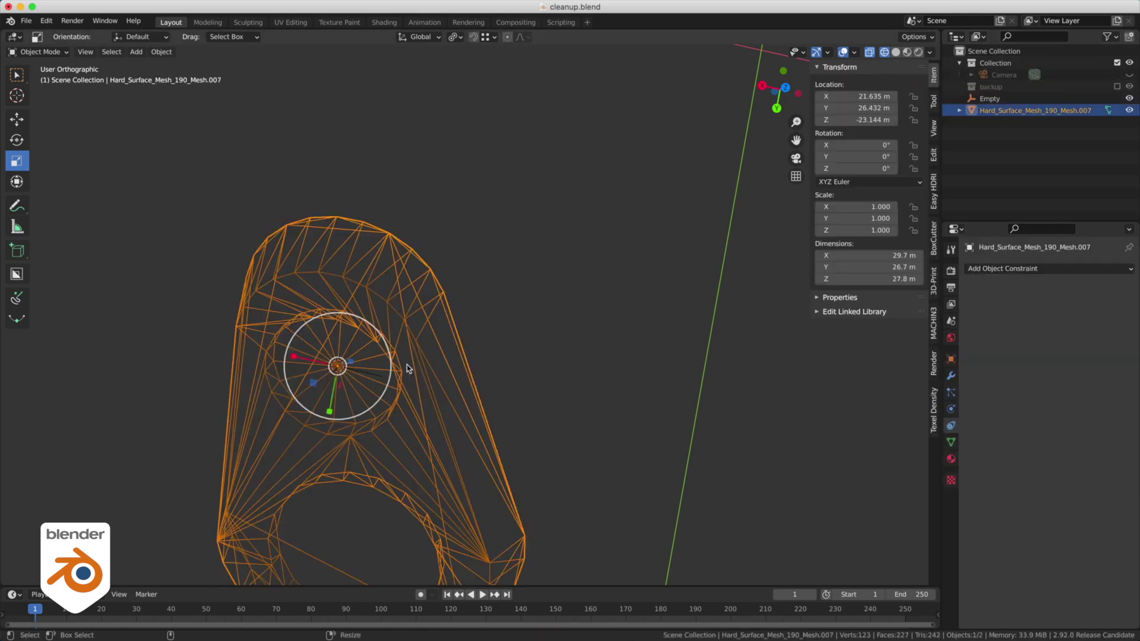
click(376, 377)
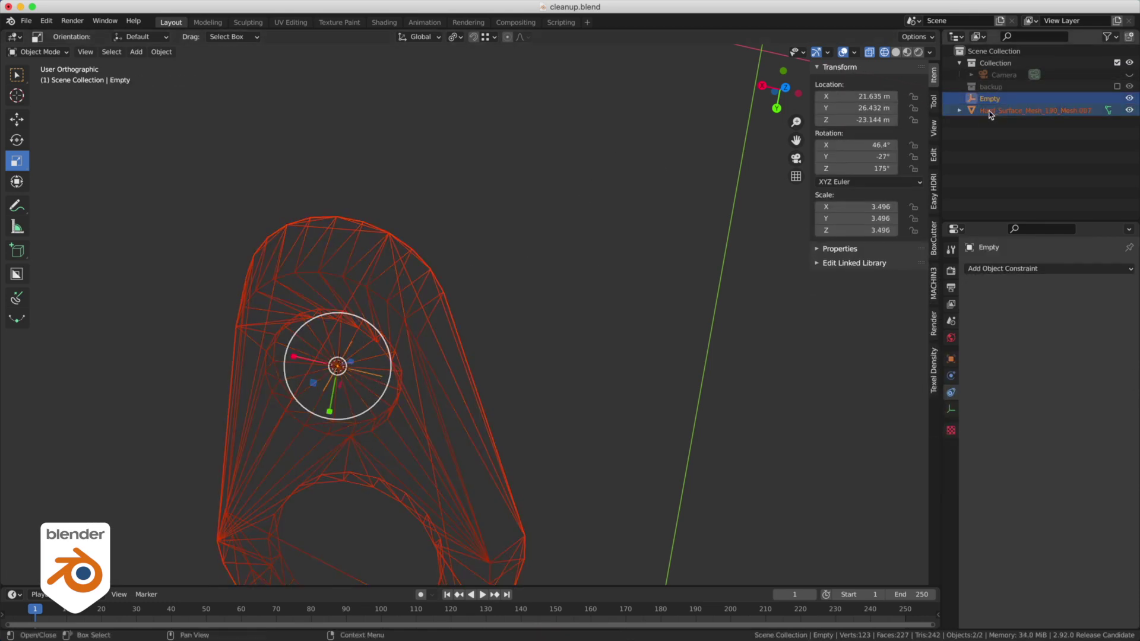
key(ctrl+p)
click(551, 238)
click(551, 238)
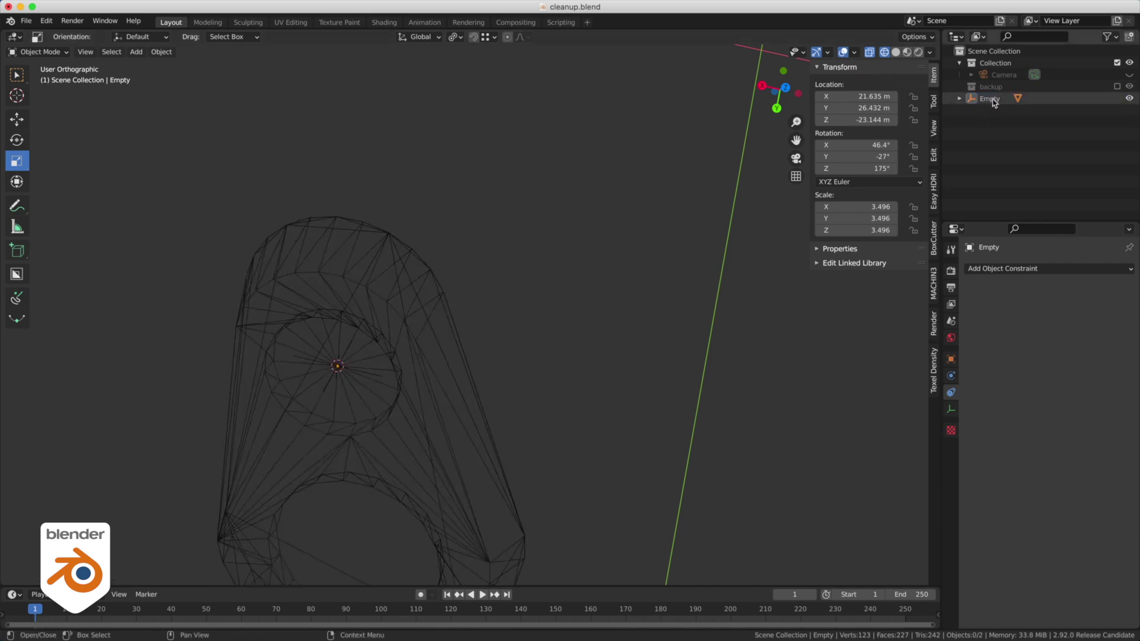
- Reset the Empty's location to 0 m and its rotation to 0° on all axes
click(991, 99)
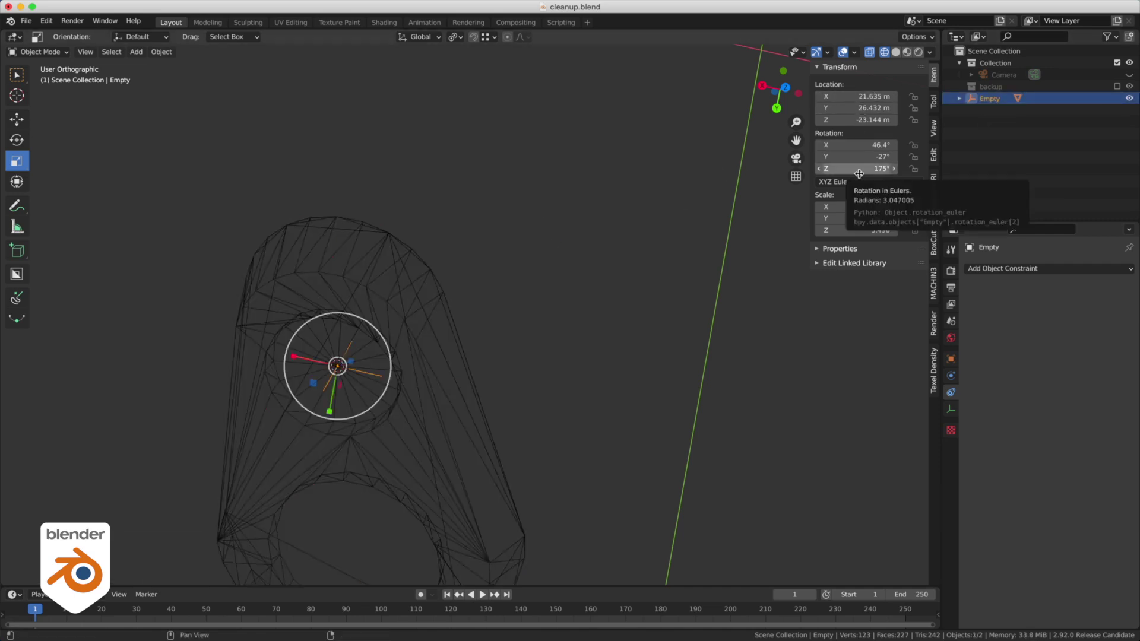
key(BackSpace)
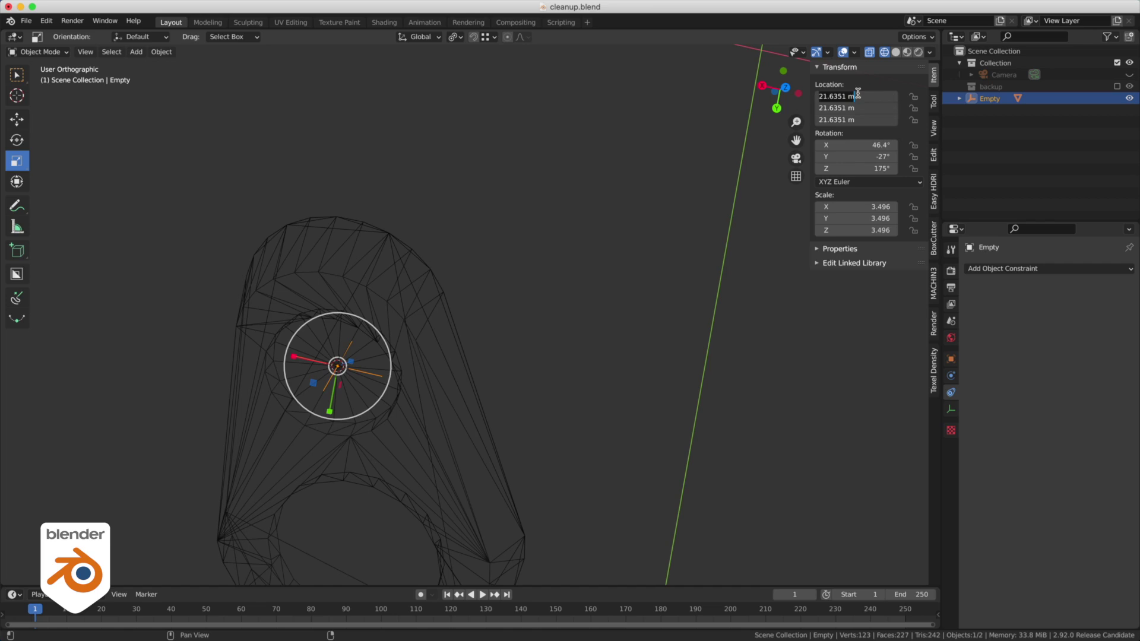
key(BackSpace)
click(506, 191)
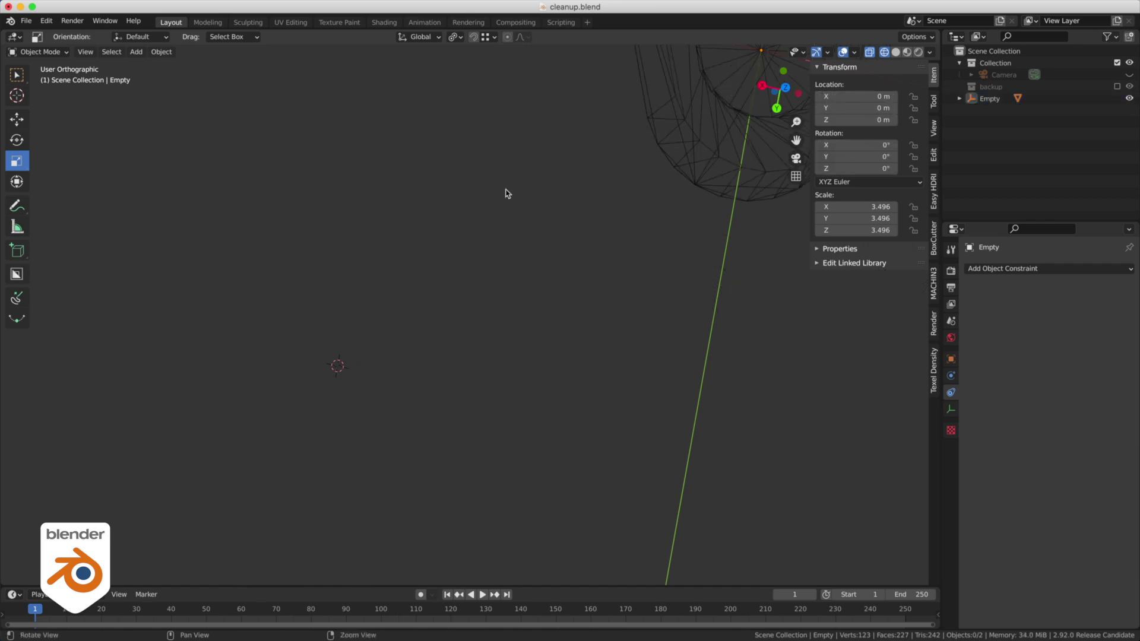
- Examine the part's alignment with the world axes in front, side and top orthographic views
key(F3)
alt+right_drag(469, 258, 445, 315)
alt+middle_drag(445, 315, 483, 244)
alt+drag(483, 243, 586, 221)
key(KP_1)
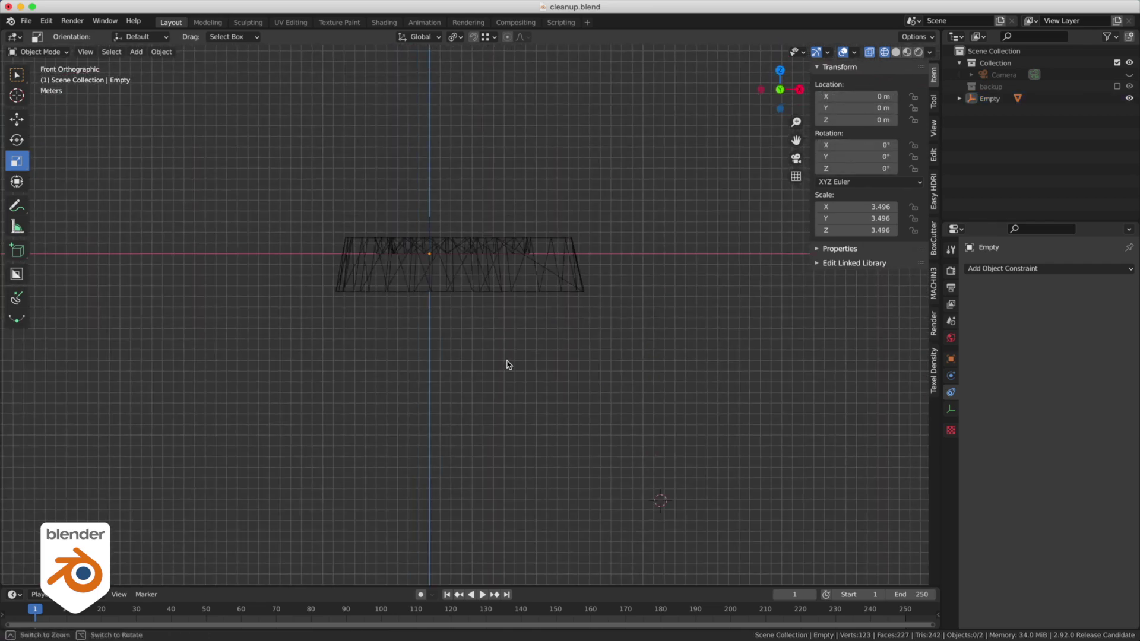
key(KP_3)
key(KP_0)
key(KP_7)
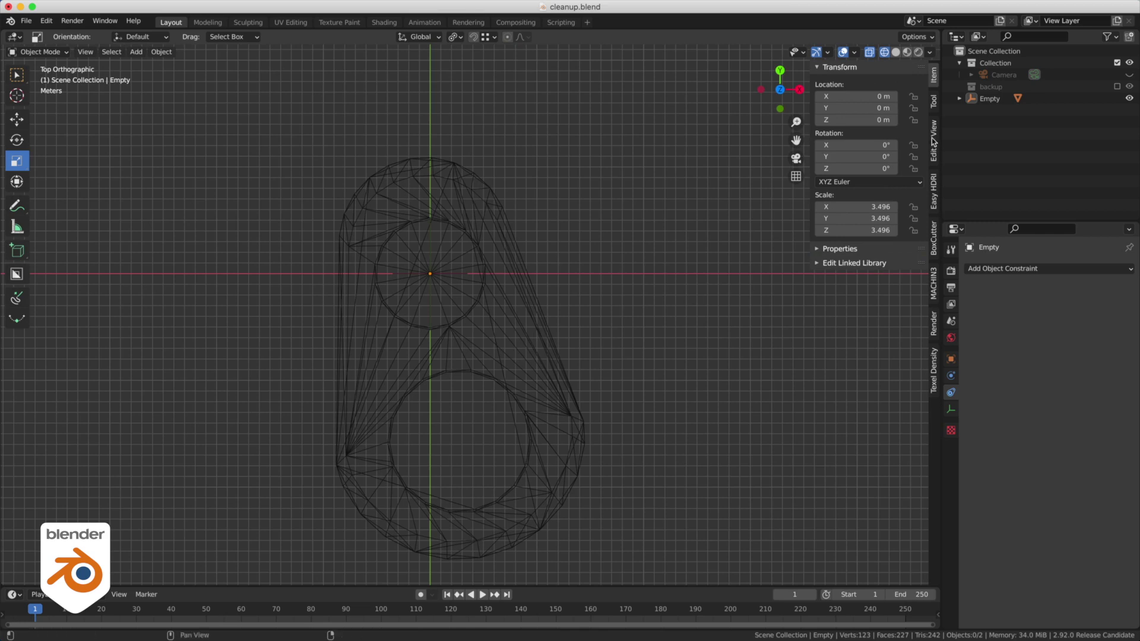
- Rotate the Empty to about -100° around Z so the part's length runs along the X axis
click(990, 99)
key(shift+space)
key(r)
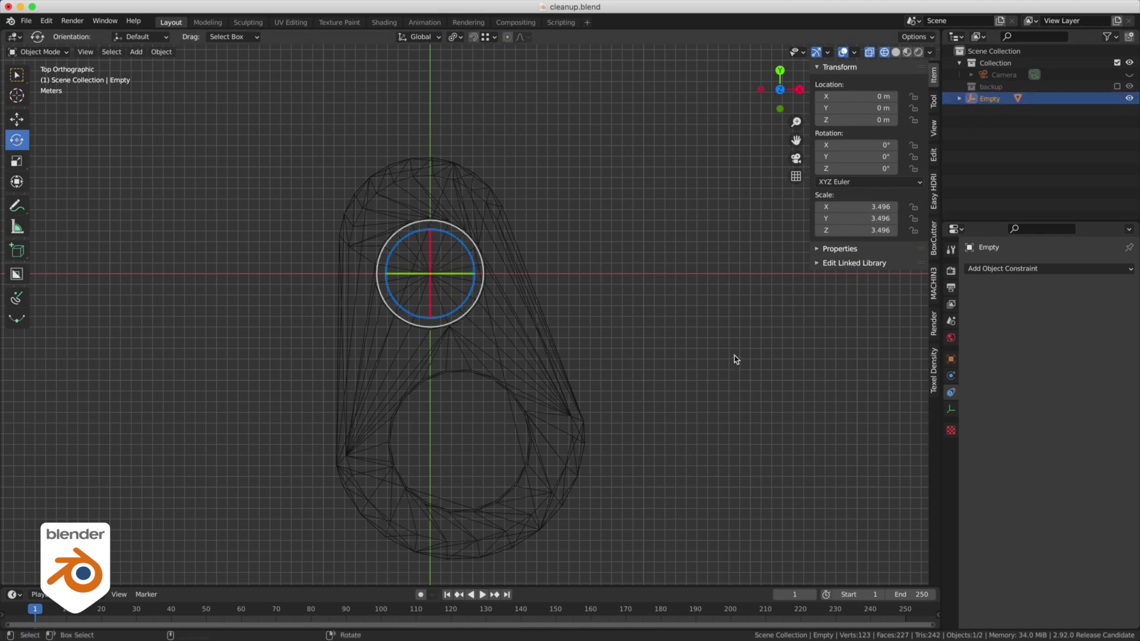
key(r)
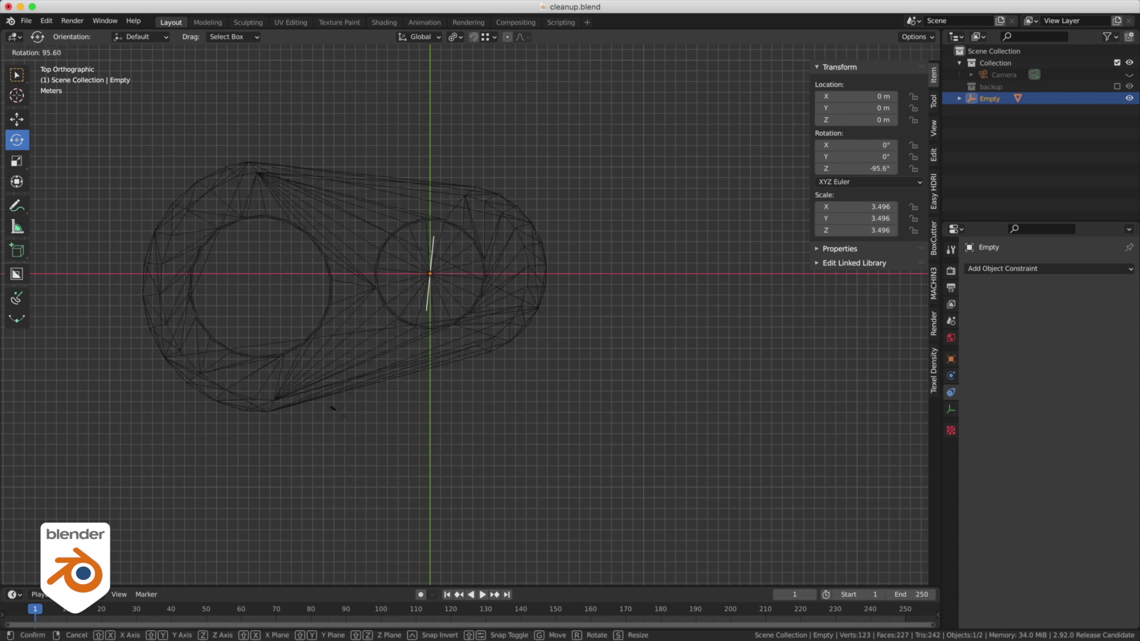
click(322, 404)
click(406, 434)
- Hide the Empty and the viewport grid, and display the mesh in solid shading
alt+middle_drag(301, 430, 515, 433)
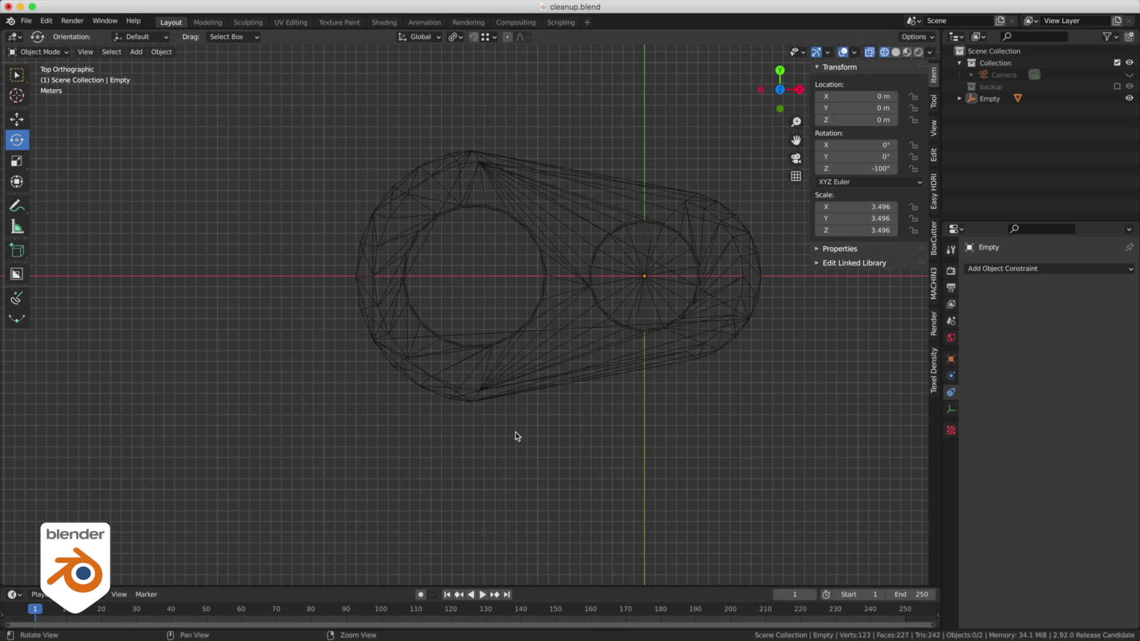
alt+right_drag(516, 433, 600, 437)
alt+middle_drag(601, 436, 479, 483)
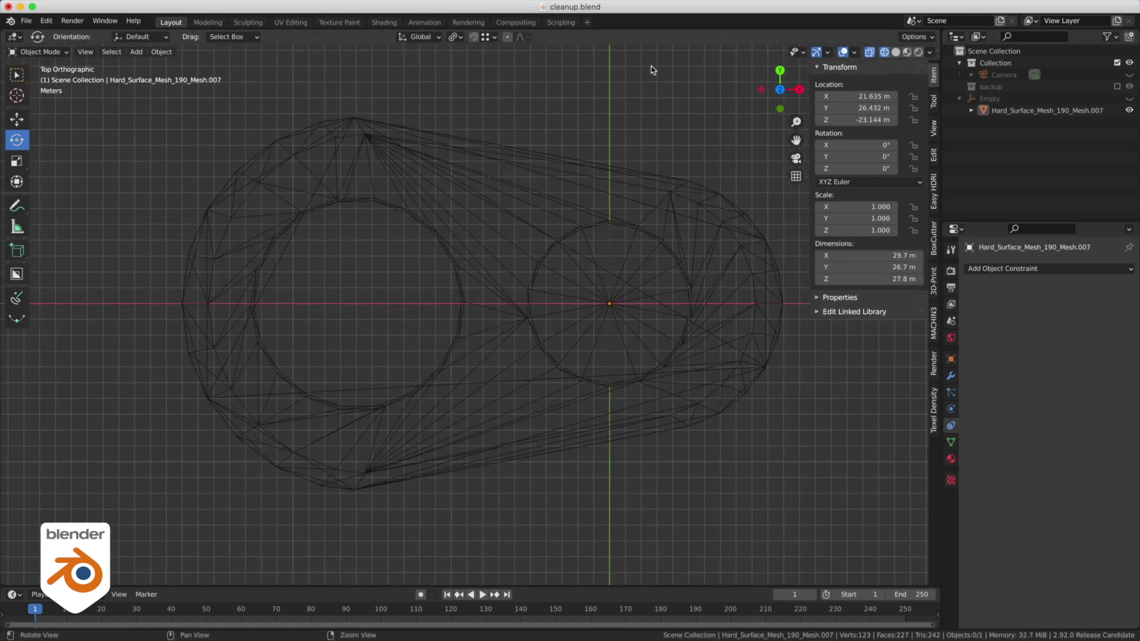
alt+middle_drag(651, 67, 621, 87)
click(854, 52)
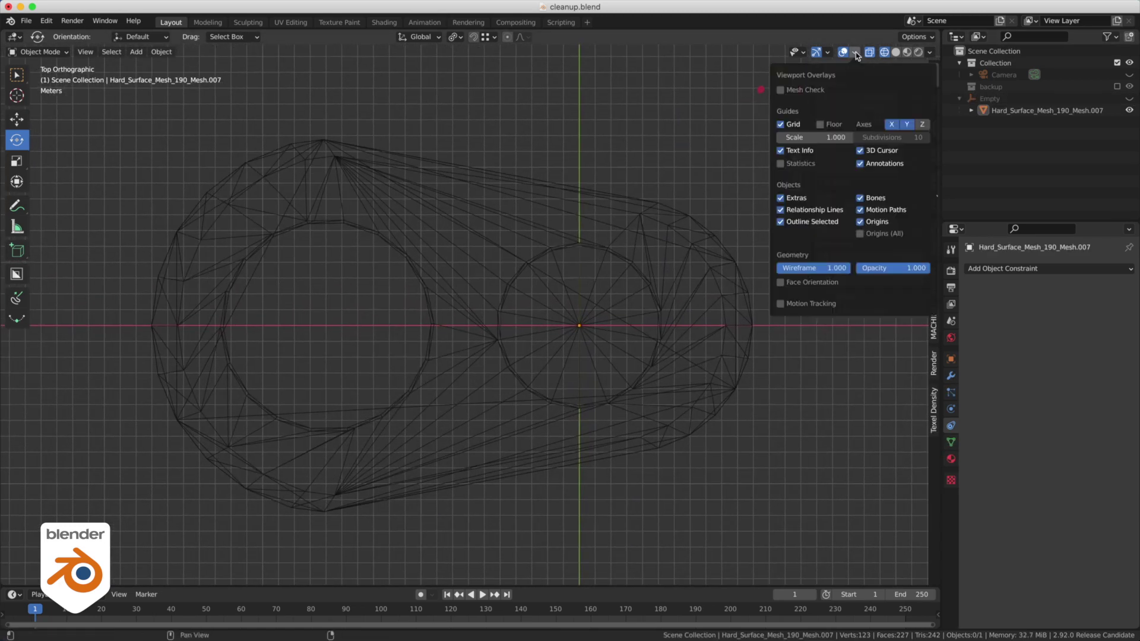
click(780, 121)
middle_drag(533, 314, 514, 255)
key(shift+z)
- Select the whole mesh in Edit Mode and convert its triangles to quads
key(Tab)
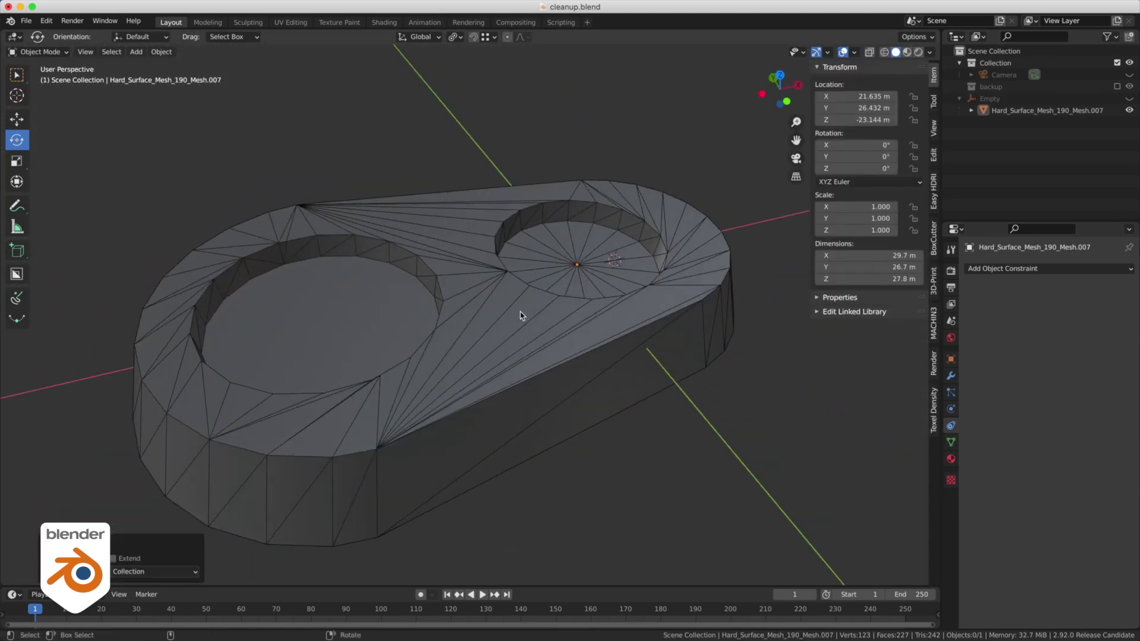
key(ctrl+l)
key(ctrl+f)
click(309, 154)
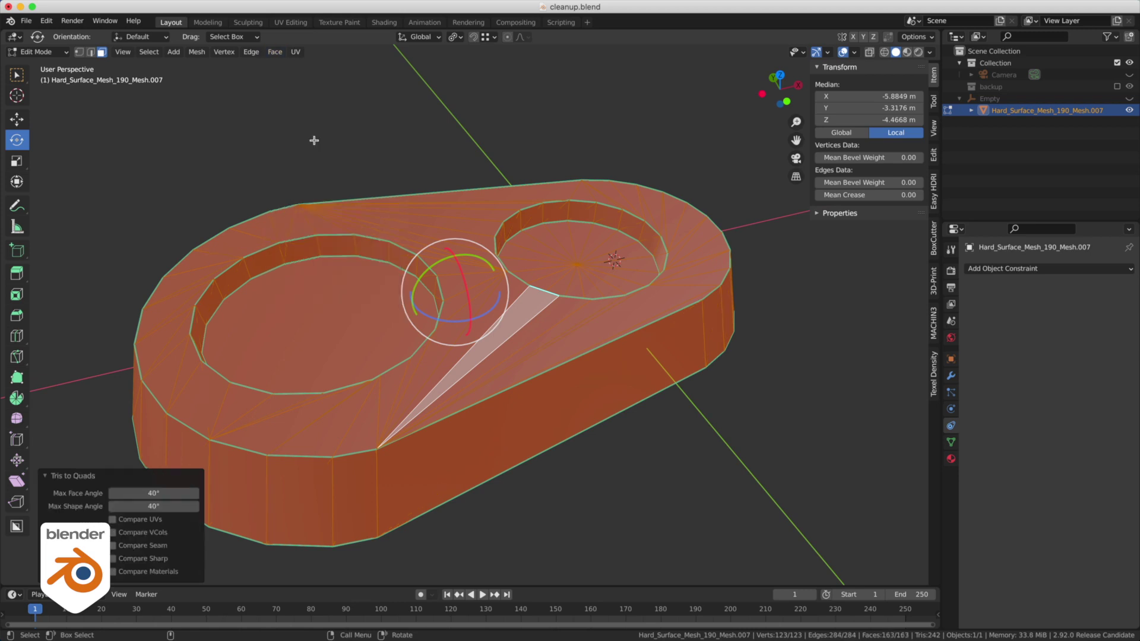
- Select all faces coplanar with a face on the part's underside and merge them into one face
middle_drag(311, 142, 296, 440)
alt+drag(296, 440, 560, 278)
click(560, 277)
click(172, 51)
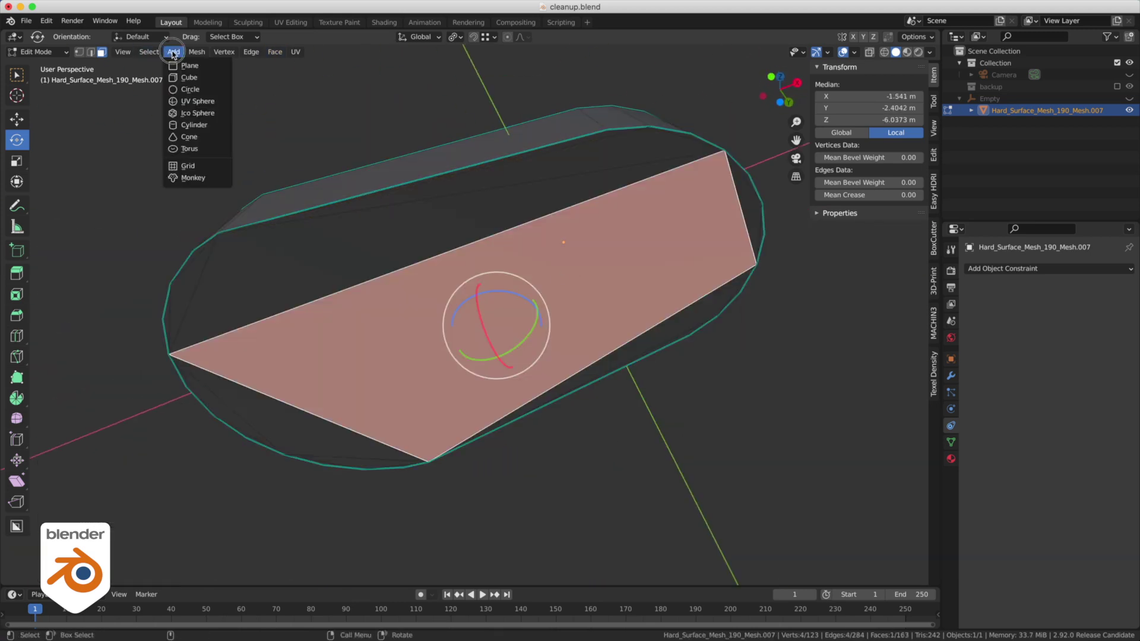
mouse_move(149, 52)
mouse_move(187, 181)
click(293, 280)
key(alt+a)
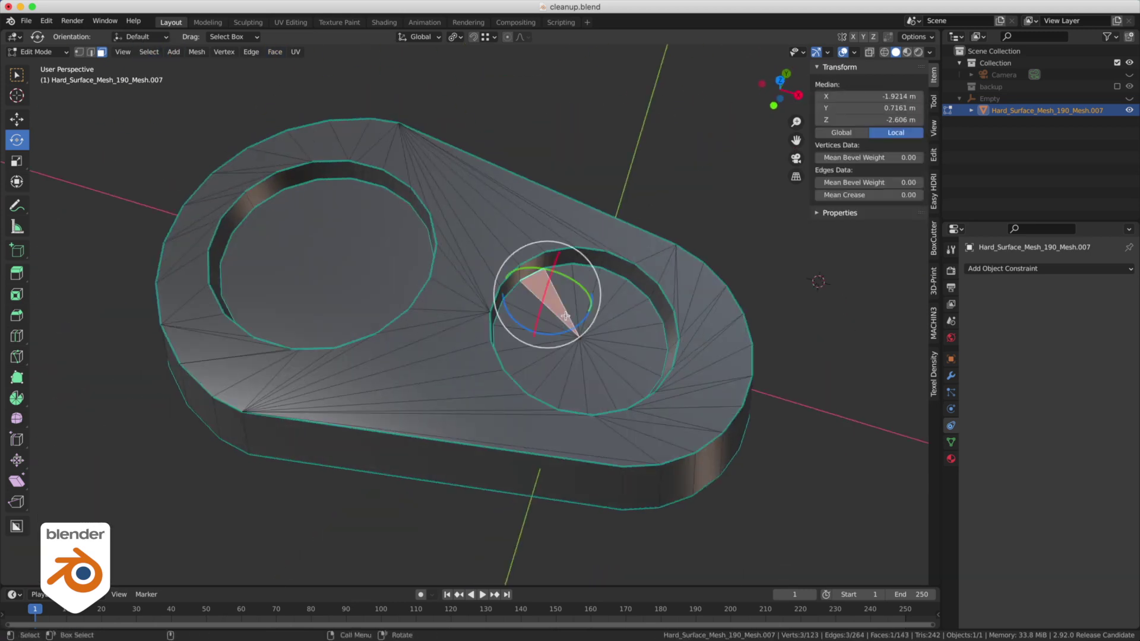
- Try to merge all coplanar faces of the upper surface around both recesses into a single face
key(shift+r)
key(f)
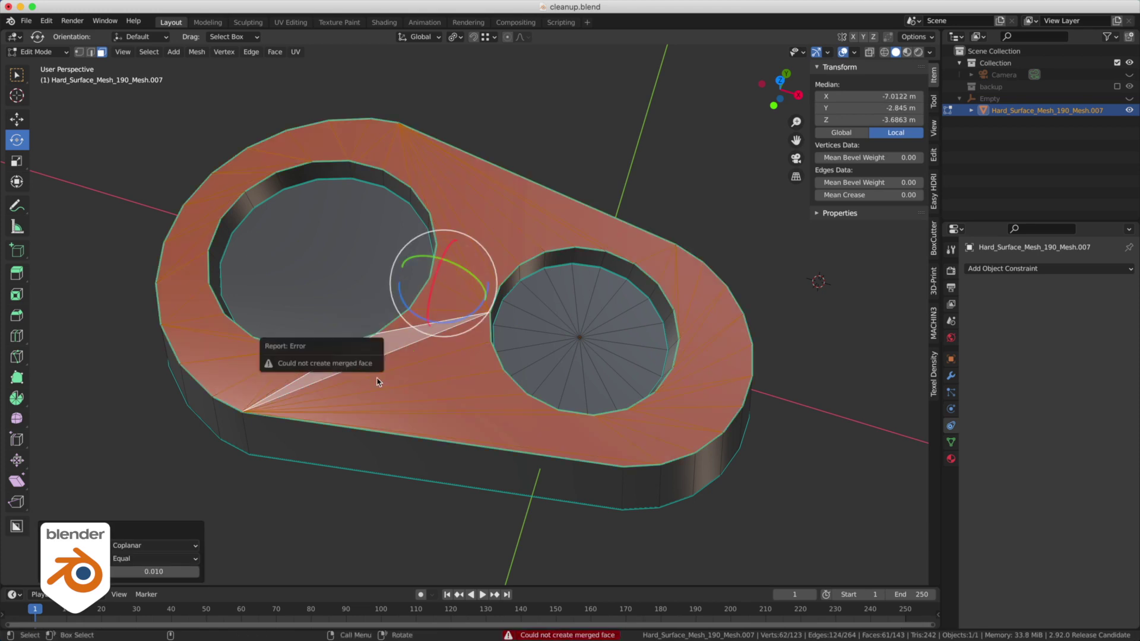
click(592, 123)
- Merge the upper-surface triangles along one long side of the part and beside the larger recess into larger faces
middle_drag(592, 123, 465, 273)
drag(465, 272, 588, 288)
key(f)
drag(509, 70, 535, 155)
key(f)
key(alt+a)
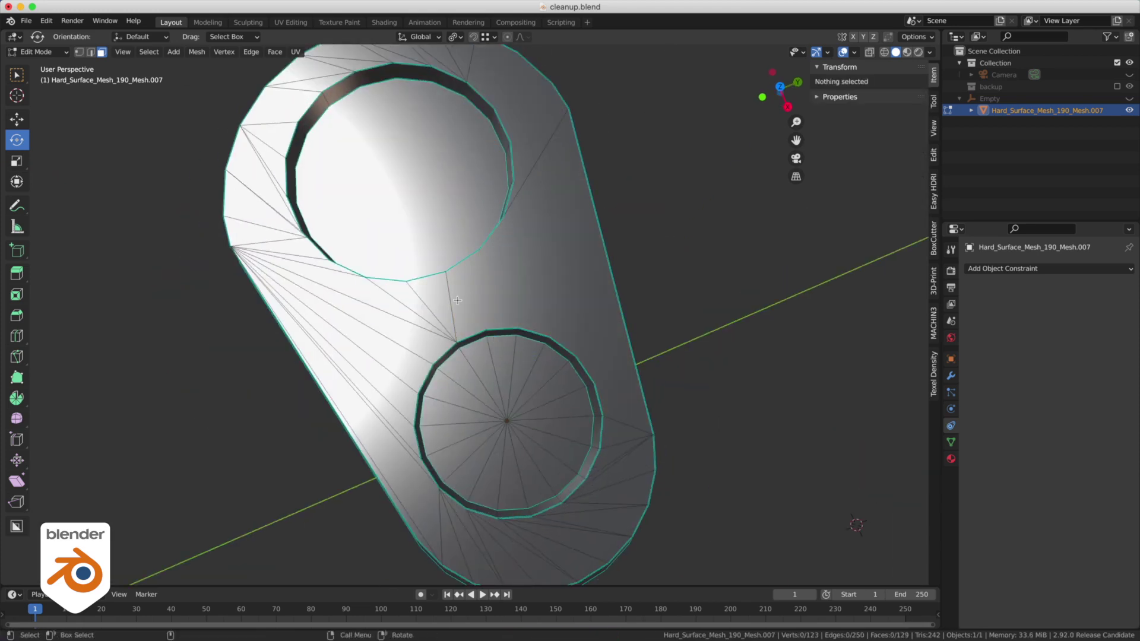
- Merge the upper-surface triangles between the two recesses into a larger face
drag(442, 306, 344, 379)
key(f)
key(alt+e)
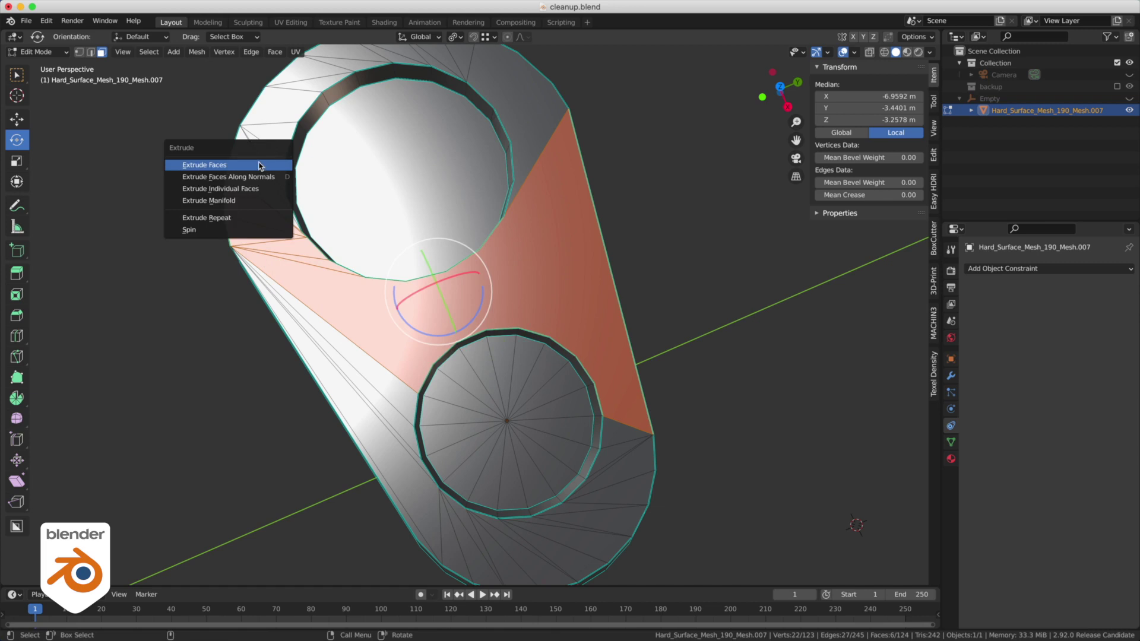
key(Escape)
- Select the coplanar upper-surface faces, deselect those around the smaller recess, and merge the triangles around the larger recess
middle_drag(199, 150, 308, 178)
click(537, 150)
key(shift+r)
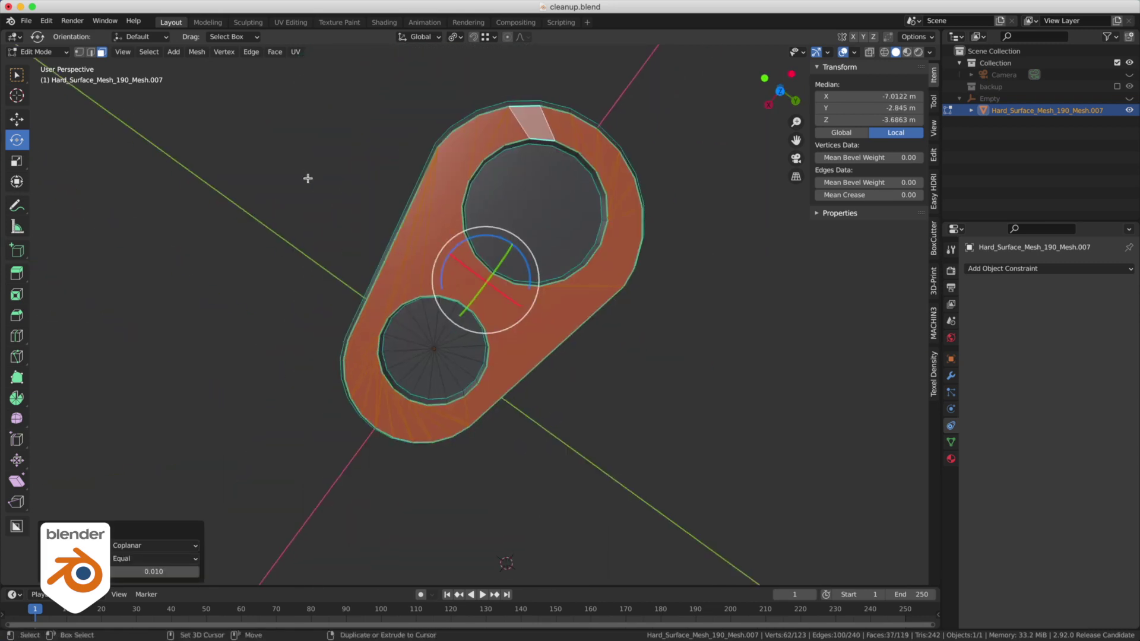
key(f)
ctrl+drag(308, 179, 463, 445)
key(f)
- Select the remaining coplanar triangles around the smaller recess's rounded end, deselect the rest, and merge them into one face
middle_drag(353, 284, 295, 216)
click(385, 261)
key(shift+r)
ctrl+drag(432, 113, 512, 181)
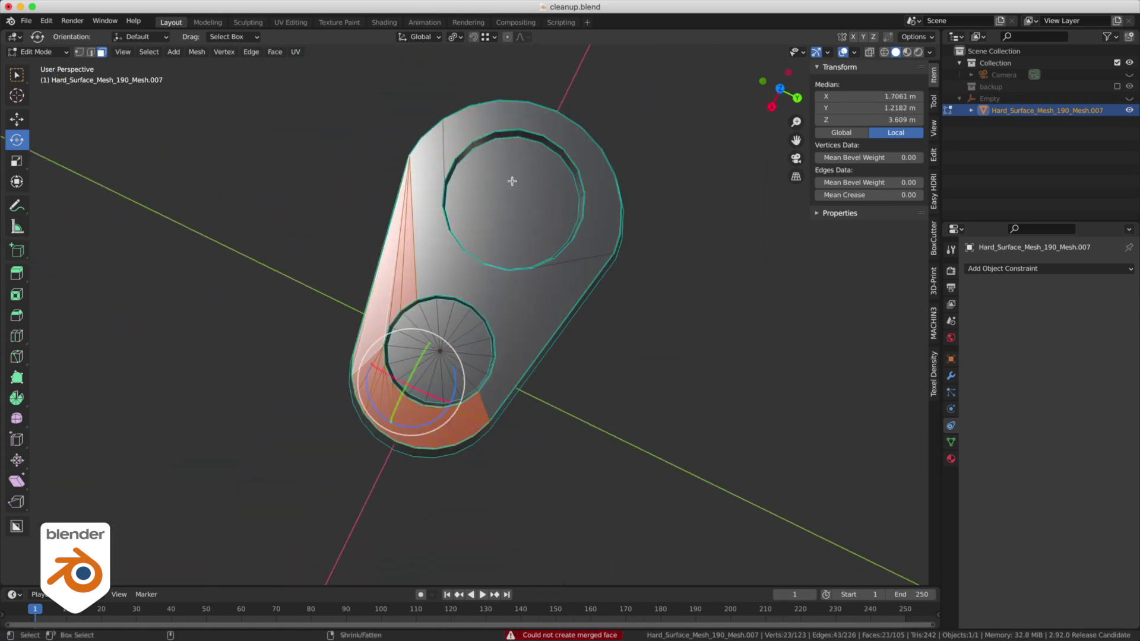
key(f)
key(alt+a)
- In top wireframe view, rotate the smaller recess's geometry by about -9.7° so its vertices line up with the X axis
key(KP_7)
key(shift+z)
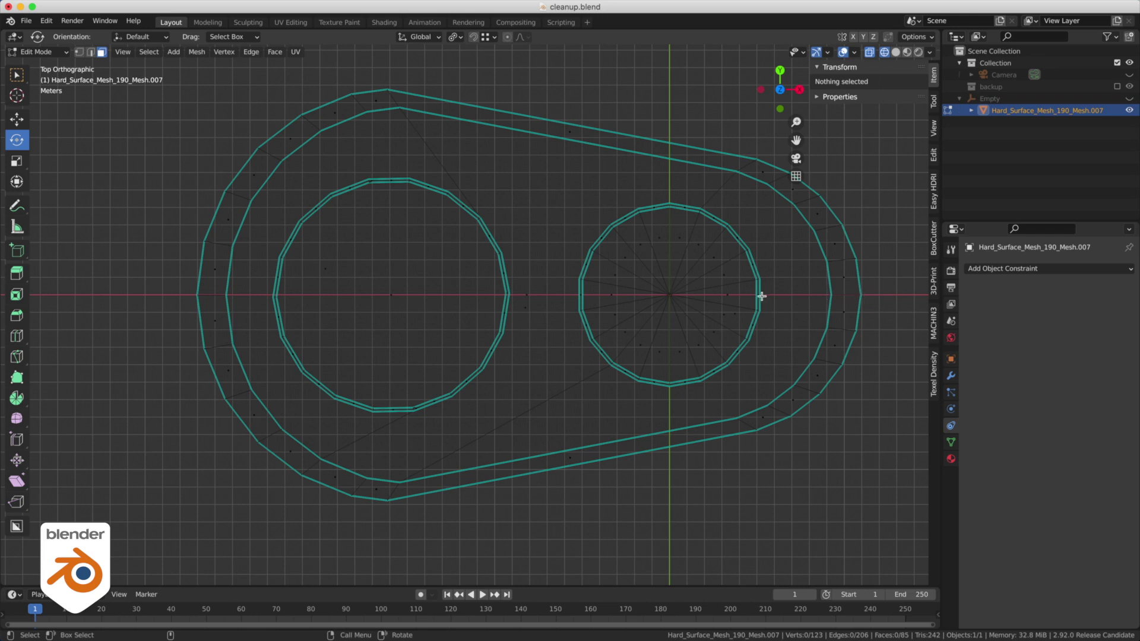
drag(533, 186, 792, 399)
key(r)
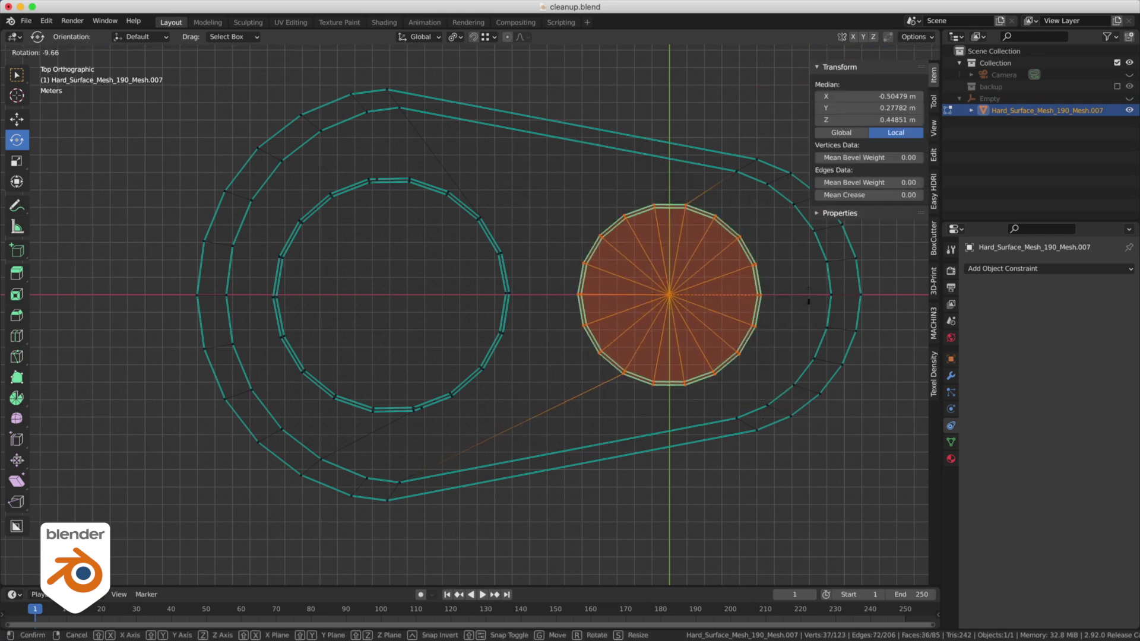
click(808, 301)
- Select the larger recess's geometry and rotate it 0.562° about Z
drag(537, 151, 257, 441)
drag(337, 141, 252, 185)
key(r)
click(537, 216)
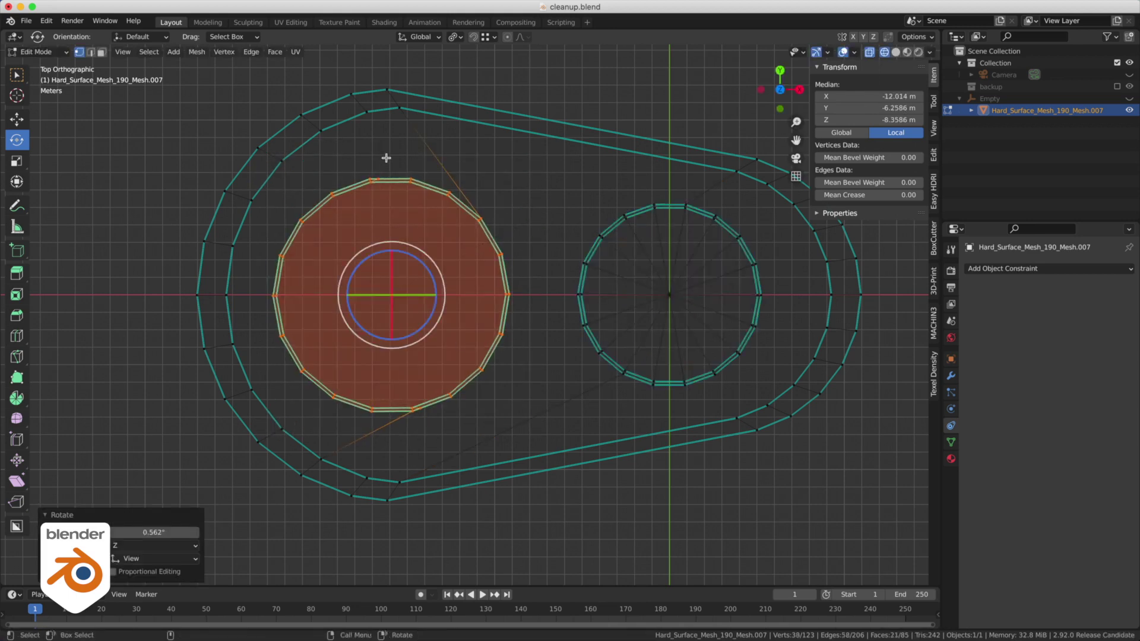
- Dissolve two surplus edges in the wall of the larger recess
click(381, 171)
mouse_move(480, 419)
middle_down()
mouse_move(486, 353)
mouse_move(453, 376)
mouse_move(489, 426)
middle_up()
scroll(486, 354, up, 4)
key(Tab)
key(Tab)
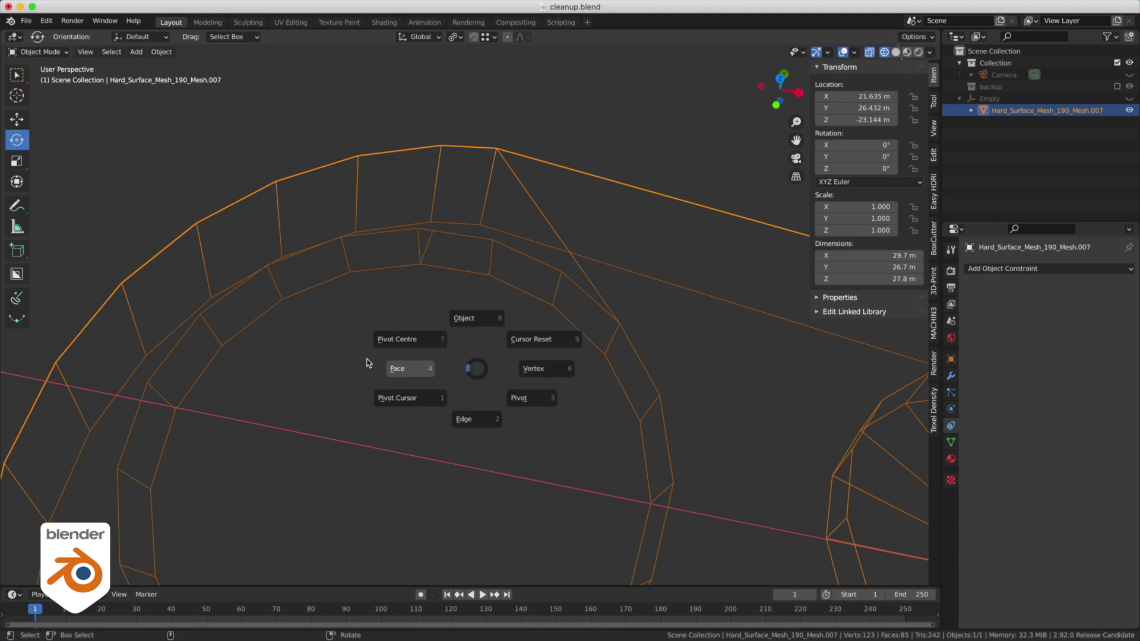
click(475, 422)
click(432, 243)
key(ctrl+x)
middle_drag(438, 249, 677, 331)
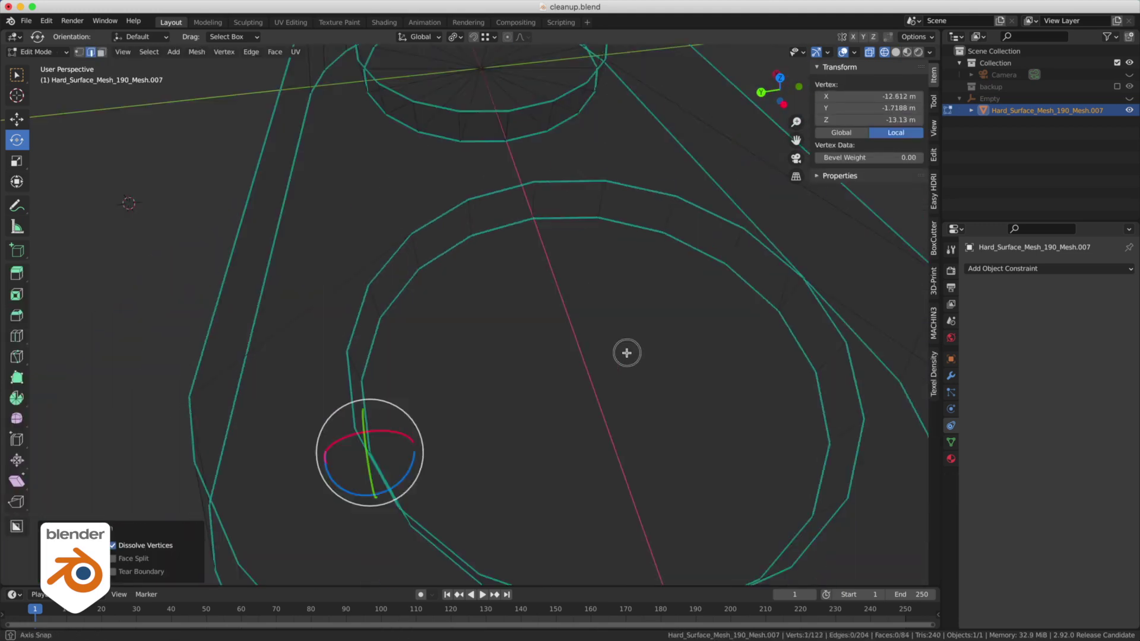
click(680, 198)
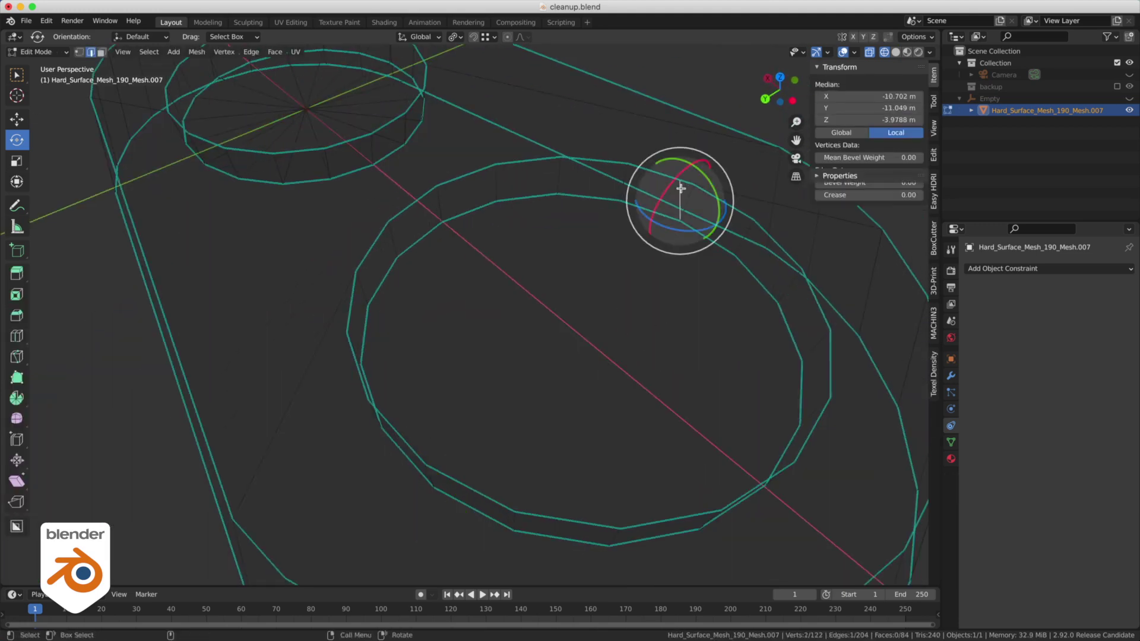
key(ctrl+x)
key(alt+a)
scroll(600, 255, down, 3)
middle_drag(600, 254, 516, 438)
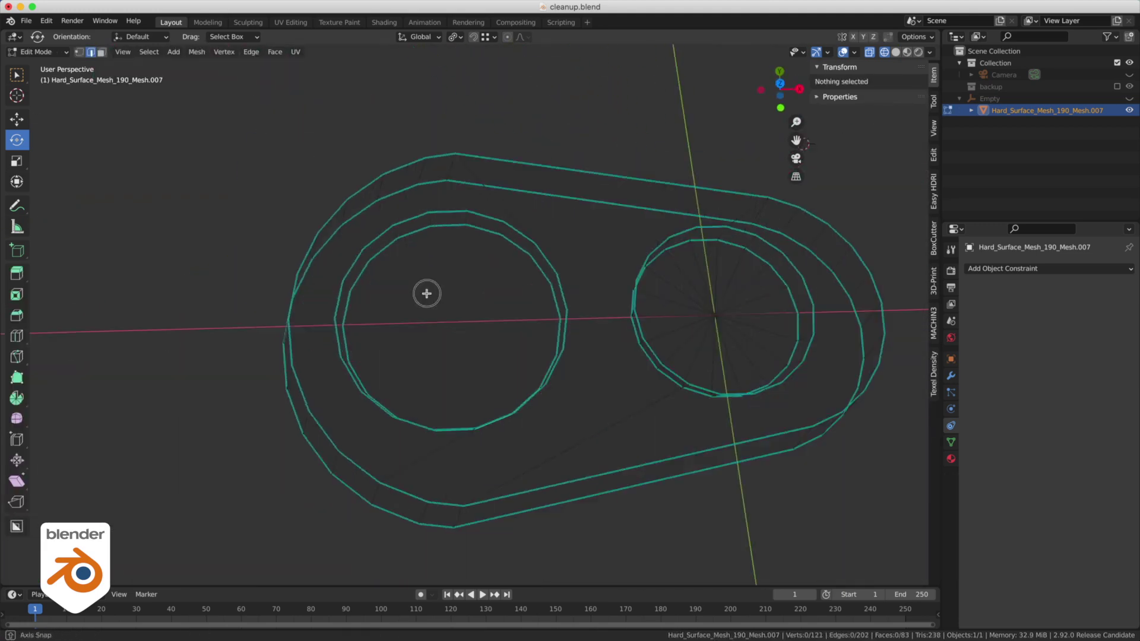
- Connect facing rim and outer-edge vertices with new edges at the middle of the larger recess's rounded end
key(shift+z)
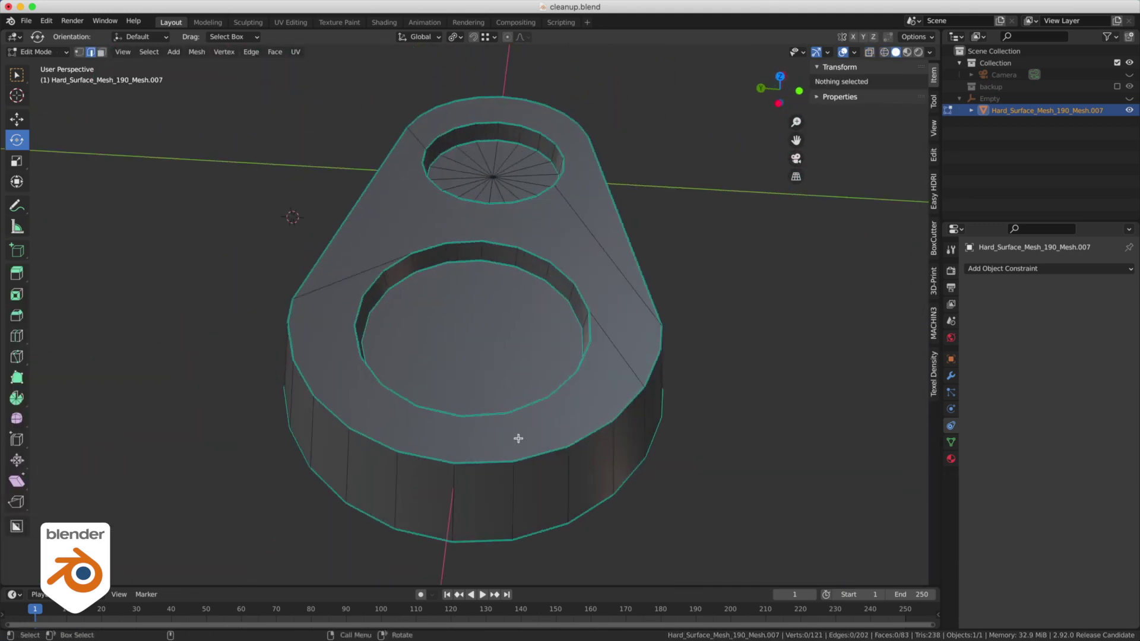
key(1)
drag(443, 408, 482, 507)
key(j)
drag(497, 389, 521, 473)
key(shift+space)
key(g)
key(j)
- Connect the next rim vertices to the outer-edge vertices along one side of the larger recess's rounded end
drag(371, 394, 425, 495)
key(j)
drag(389, 380, 336, 452)
key(j)
click(314, 396)
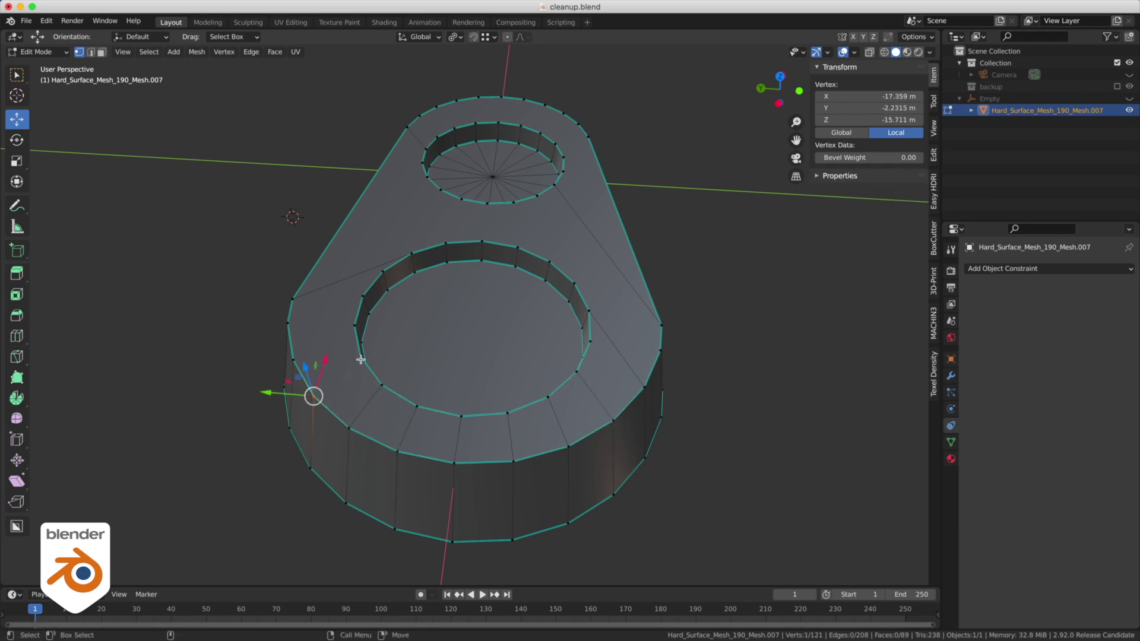
shift+click(361, 356)
key(j)
- Dissolve the diagonal edge on one side of the larger recess and connect the rim and outer-edge vertices there
middle_drag(360, 358, 475, 466)
click(441, 447)
key(ctrl+x)
key(Tab)
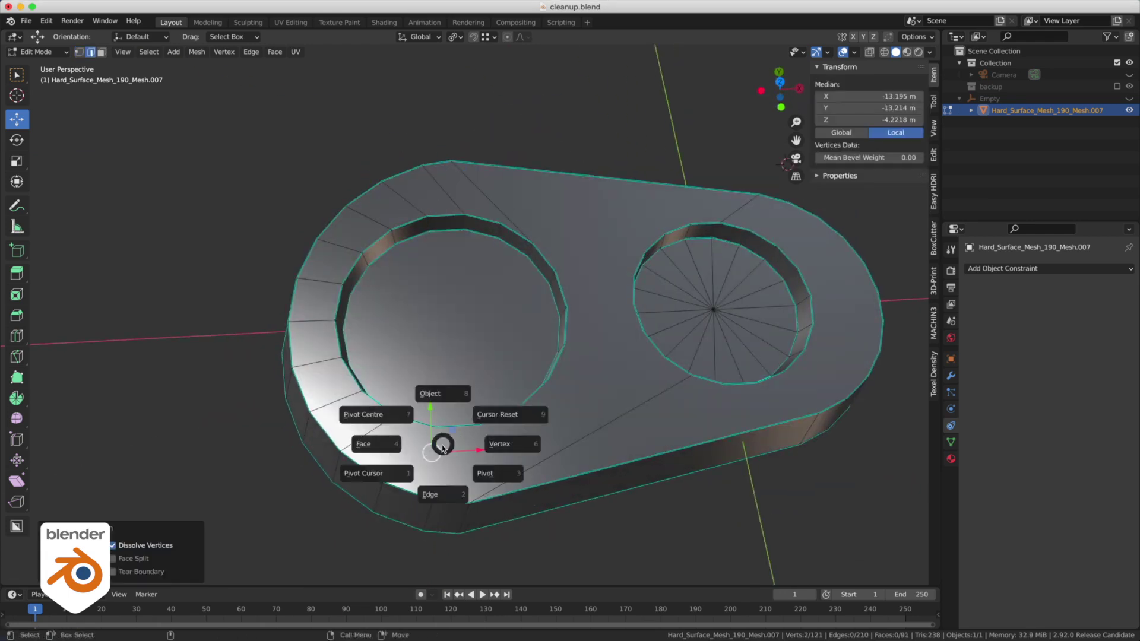
drag(444, 420, 377, 485)
key(j)
click(478, 425)
shift+click(433, 499)
key(j)
key(alt+a)
- Dissolve the diagonal edge on the larger recess's opposite side and connect the smaller recess's rim to the outer edge around its end
key(2)
click(506, 209)
key(1)
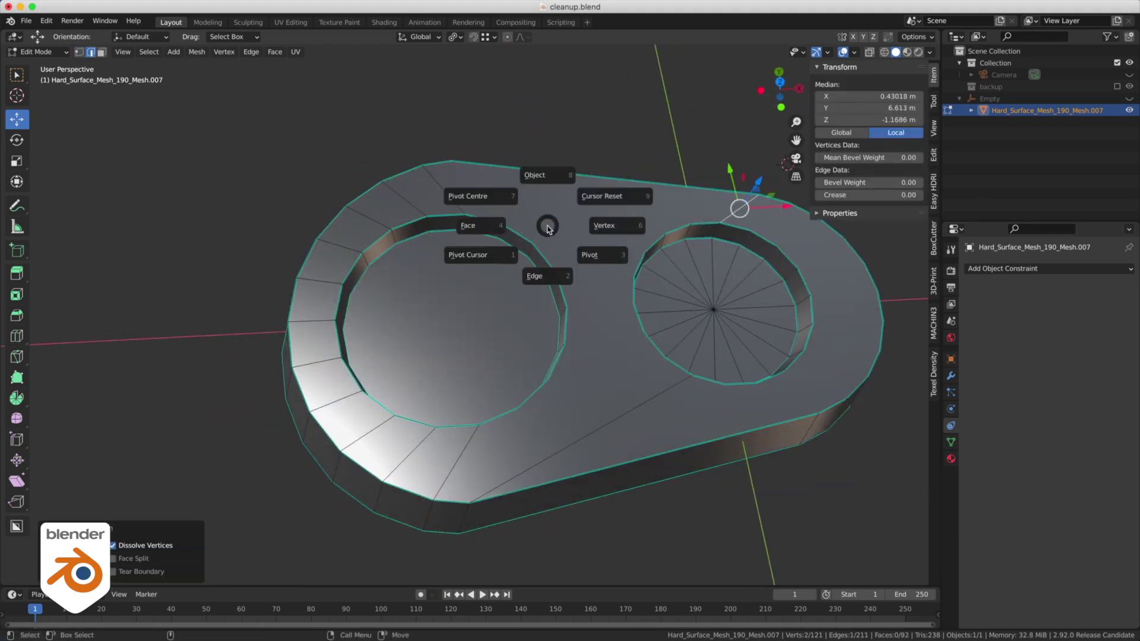
key(alt+a)
middle_drag(667, 521, 542, 466)
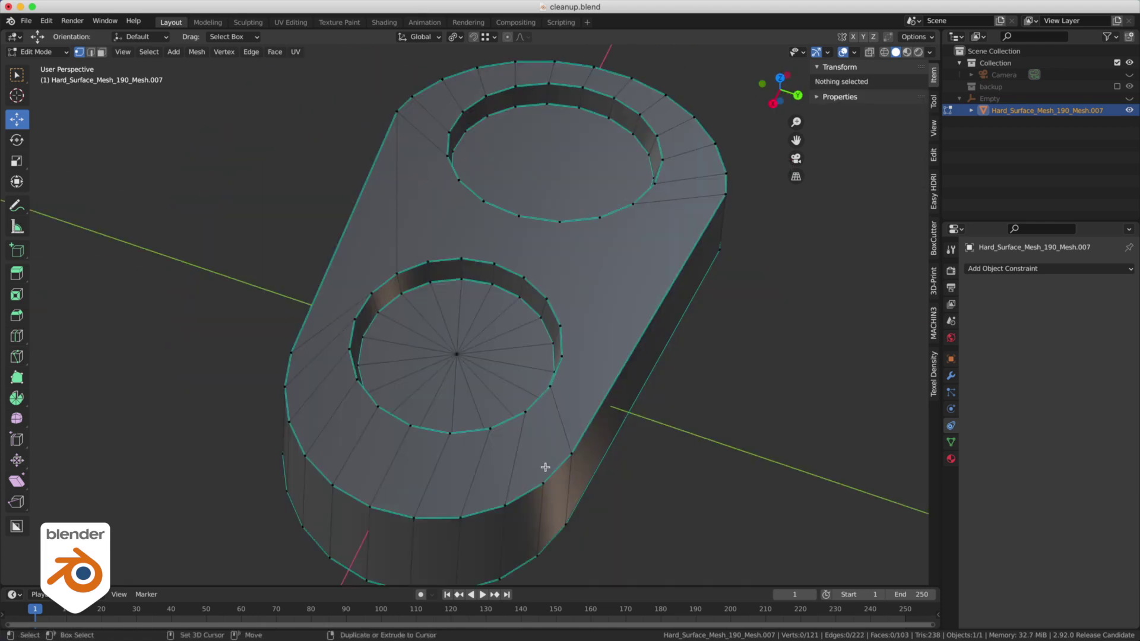
- Connect two neighbouring rim vertices of the smaller recess to the outer-edge vertices where the rounded end meets the long side
click(542, 478)
shift+click(557, 393)
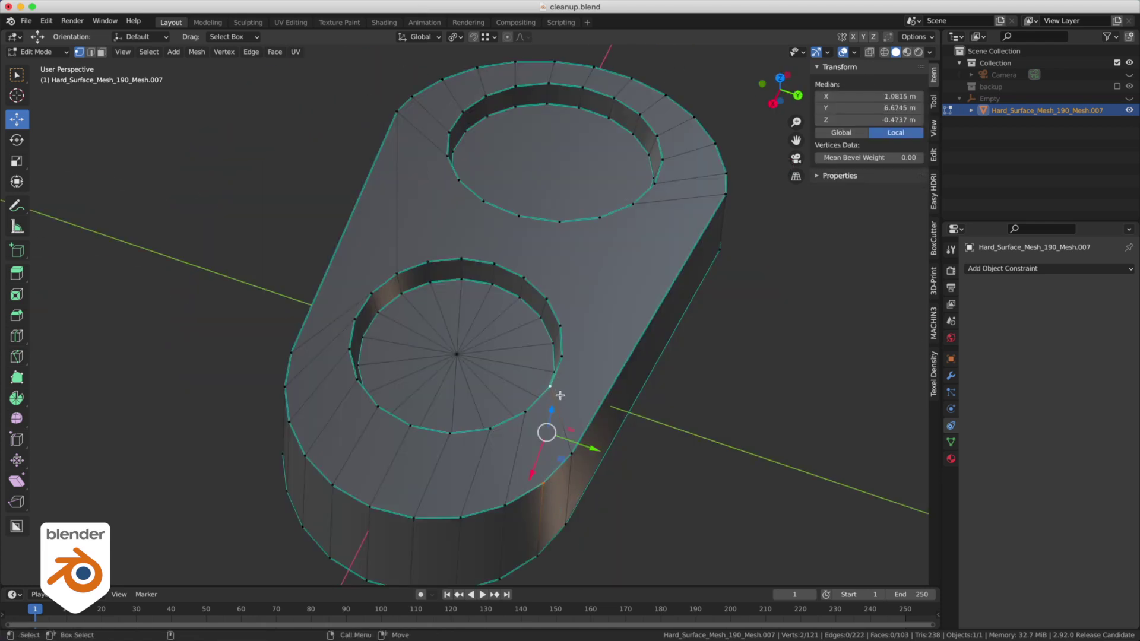
click(573, 463)
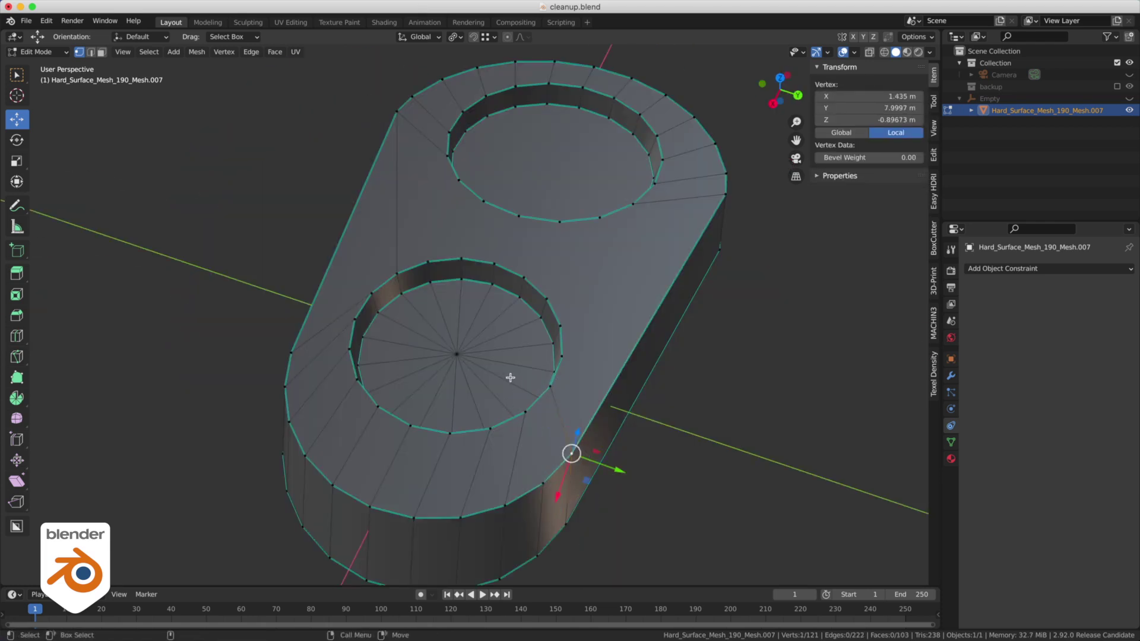
click(552, 390)
shift+click(546, 475)
key(j)
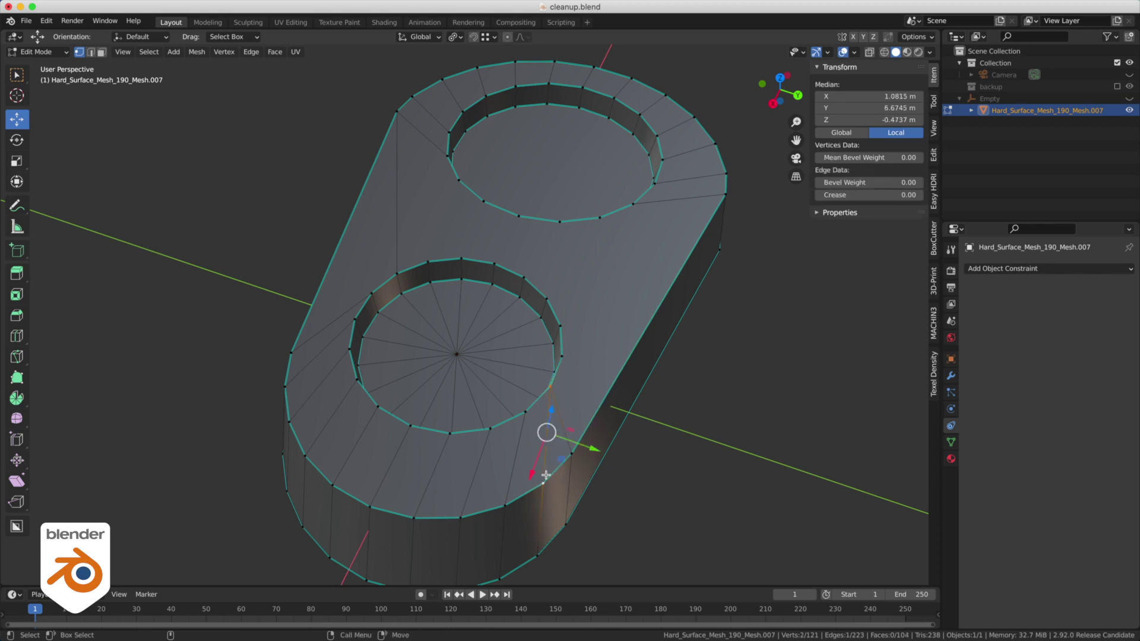
click(574, 459)
shift+click(569, 366)
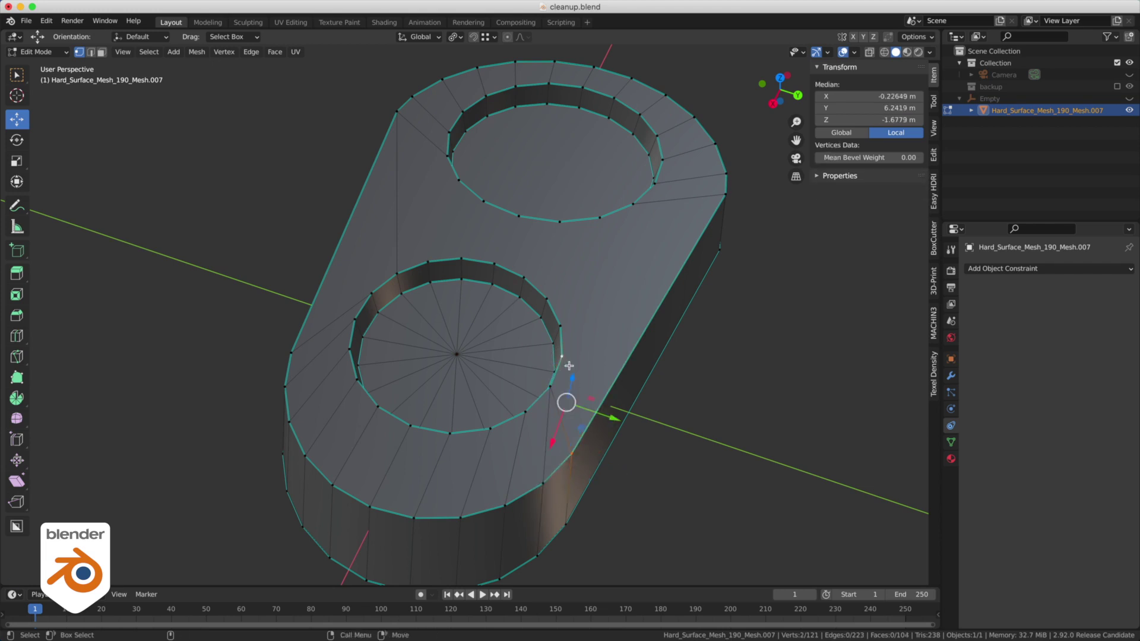
key(j)
- Dissolve the diagonal edge between the two new connecting edges beside the smaller recess
key(ctrl+Tab)
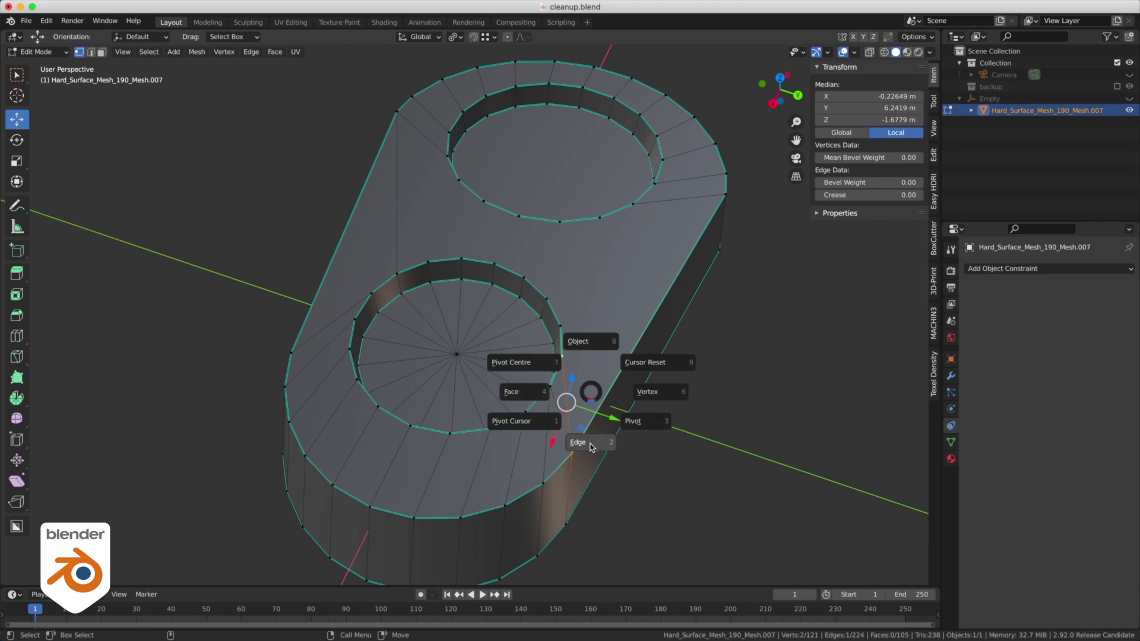
click(571, 388)
click(554, 395)
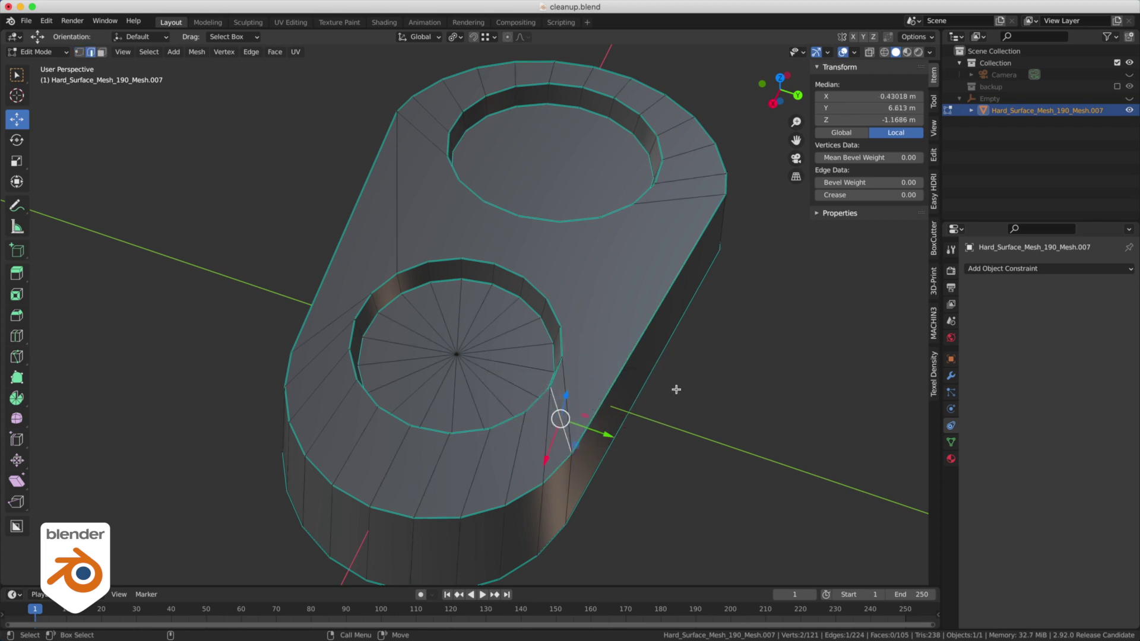
key(ctrl+x)
click(683, 384)
- Dissolve the long diagonal edge running from the smaller recess's rim to the outer edge near the larger recess
mouse_move(387, 340)
middle_down()
mouse_move(548, 337)
mouse_move(550, 352)
mouse_move(453, 351)
middle_up()
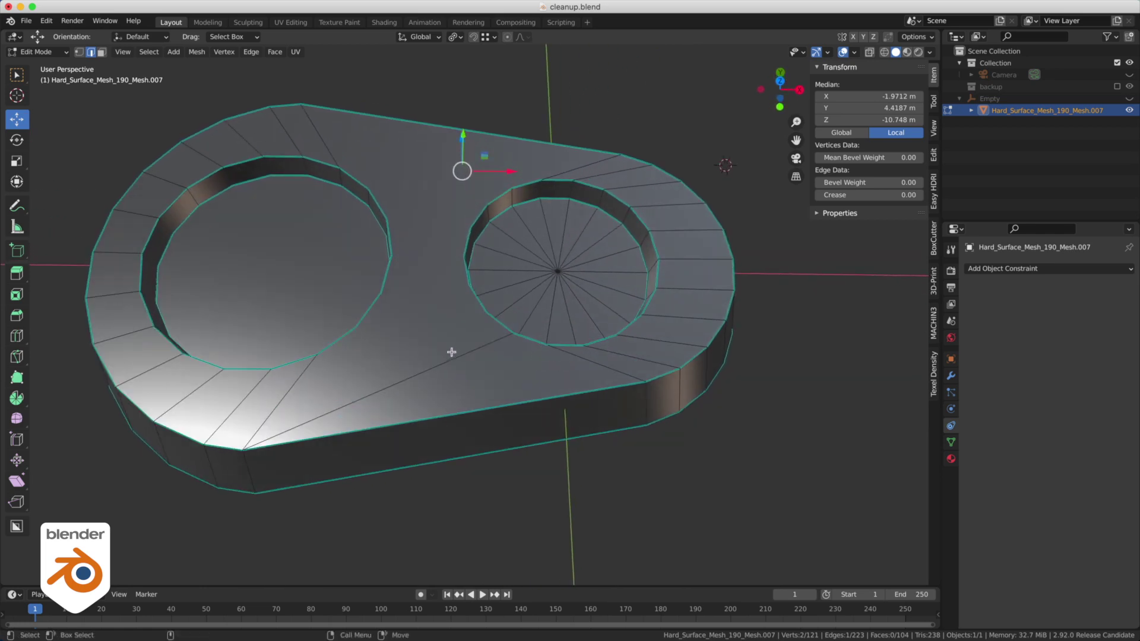
click(455, 361)
key(ctrl+x)
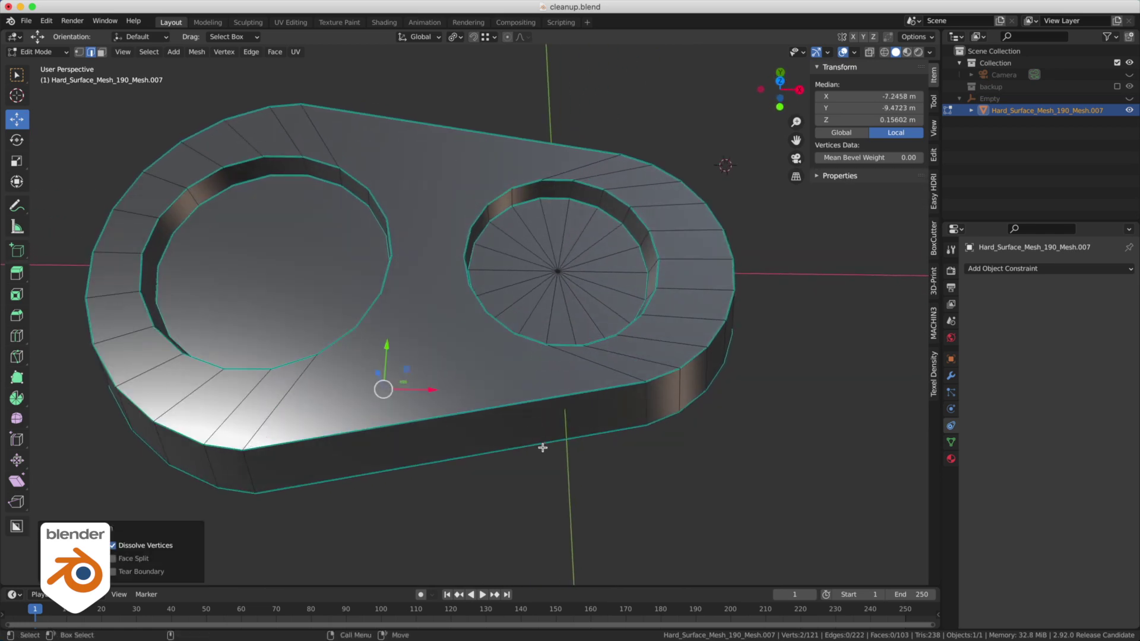
click(542, 448)
- Connect the facing rim vertices of the smaller and larger recesses with edges across the middle of the upper surface
mouse_move(437, 287)
middle_down()
mouse_move(564, 273)
mouse_move(440, 285)
middle_up()
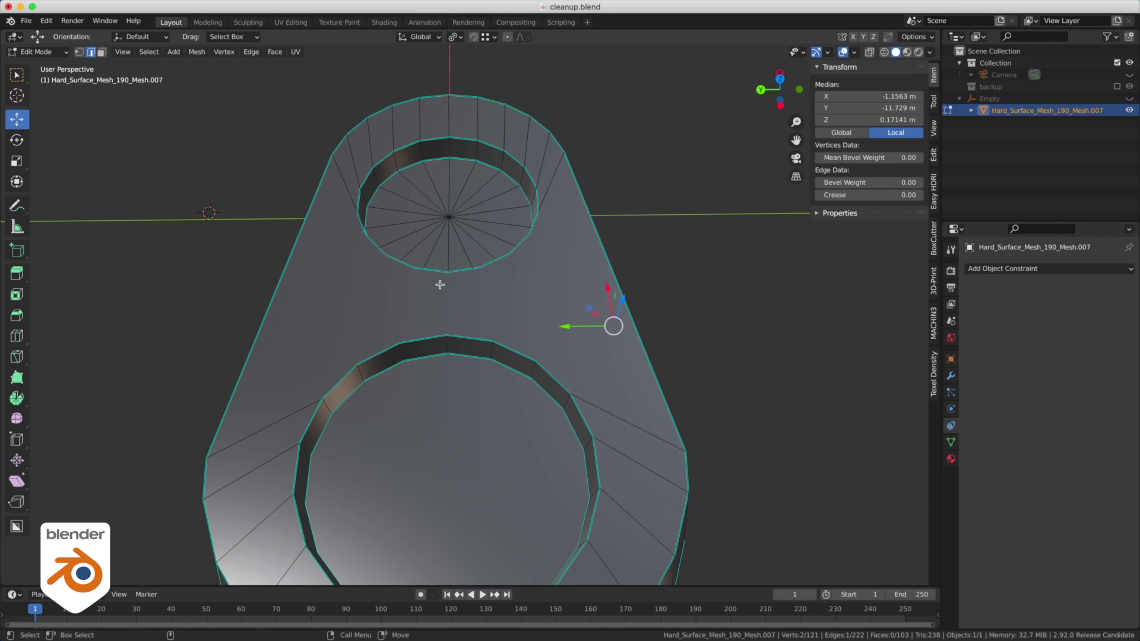
key(ctrl+Tab)
click(403, 280)
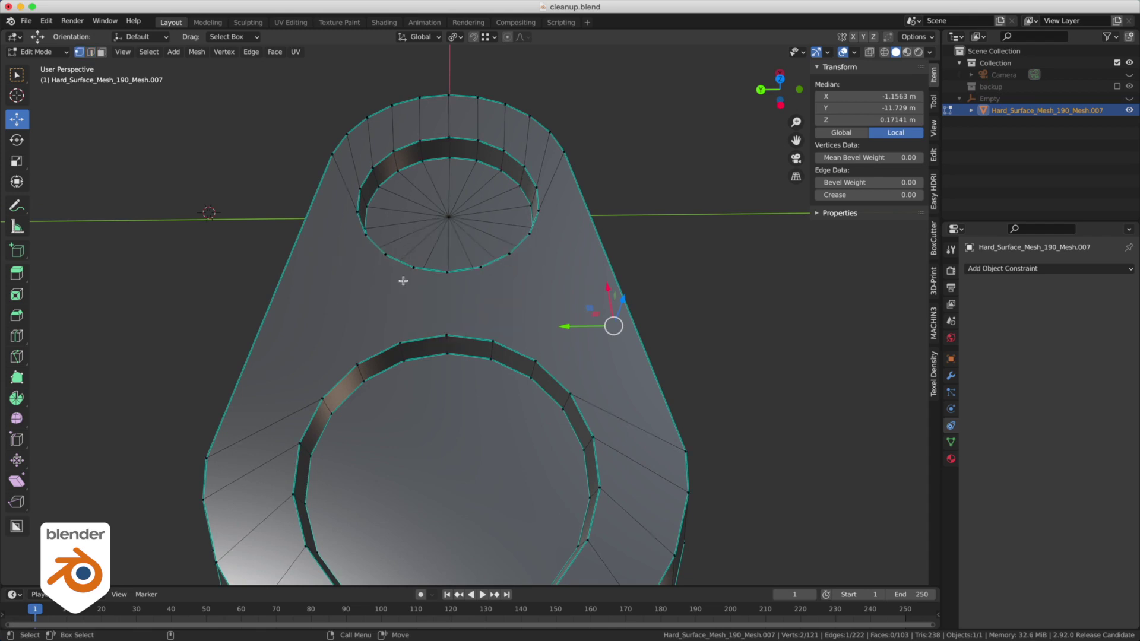
click(441, 276)
shift+click(443, 328)
key(j)
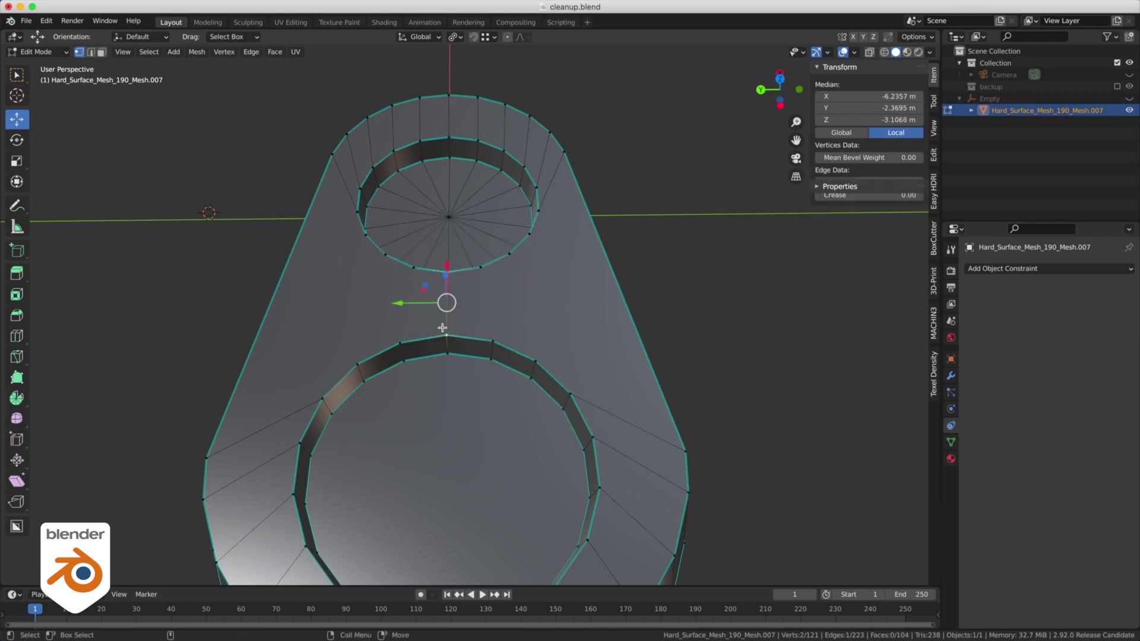
click(485, 266)
shift+click(490, 340)
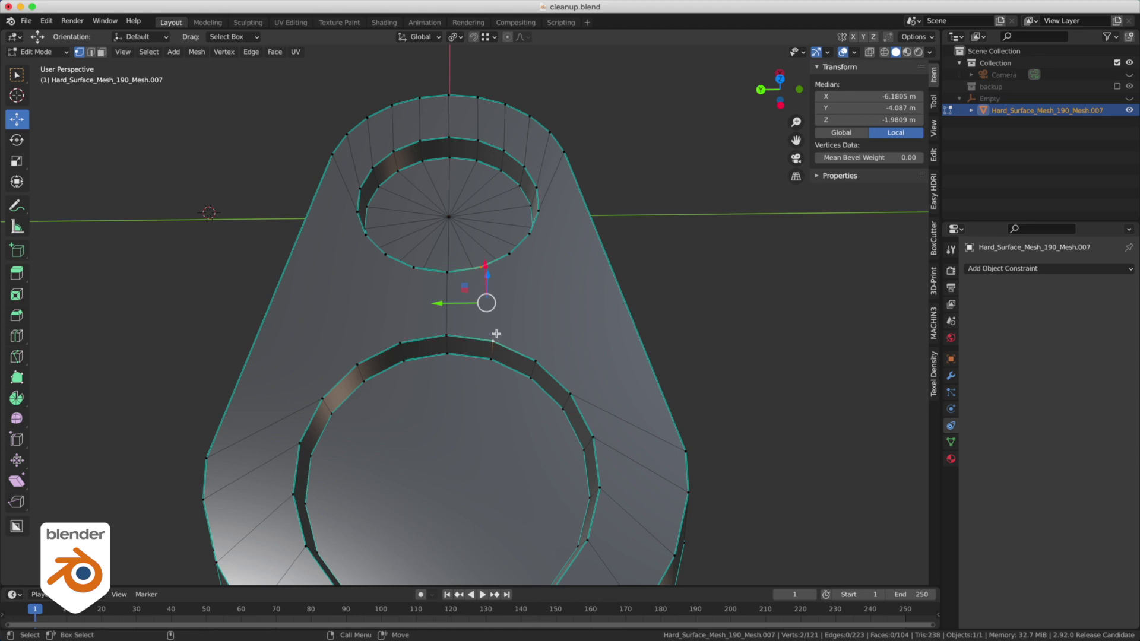
key(j)
click(516, 247)
middle_drag(516, 247, 712, 432)
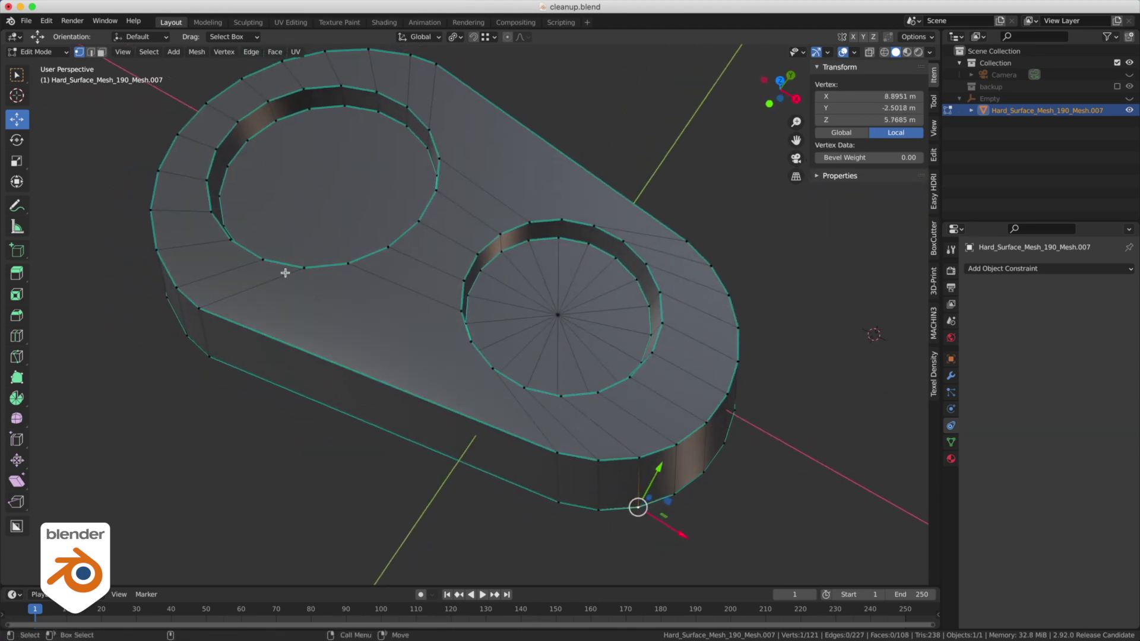
- Knife two cuts from the smaller recess's rim to the outer edge and down the side wall
middle_drag(263, 301, 631, 359)
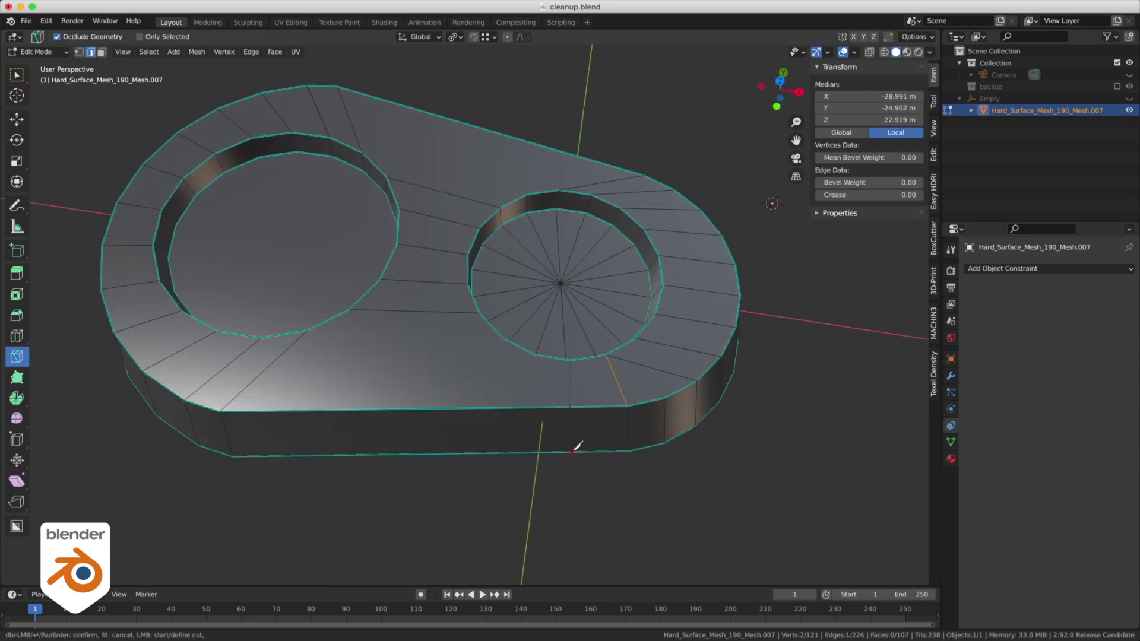
key(Return)
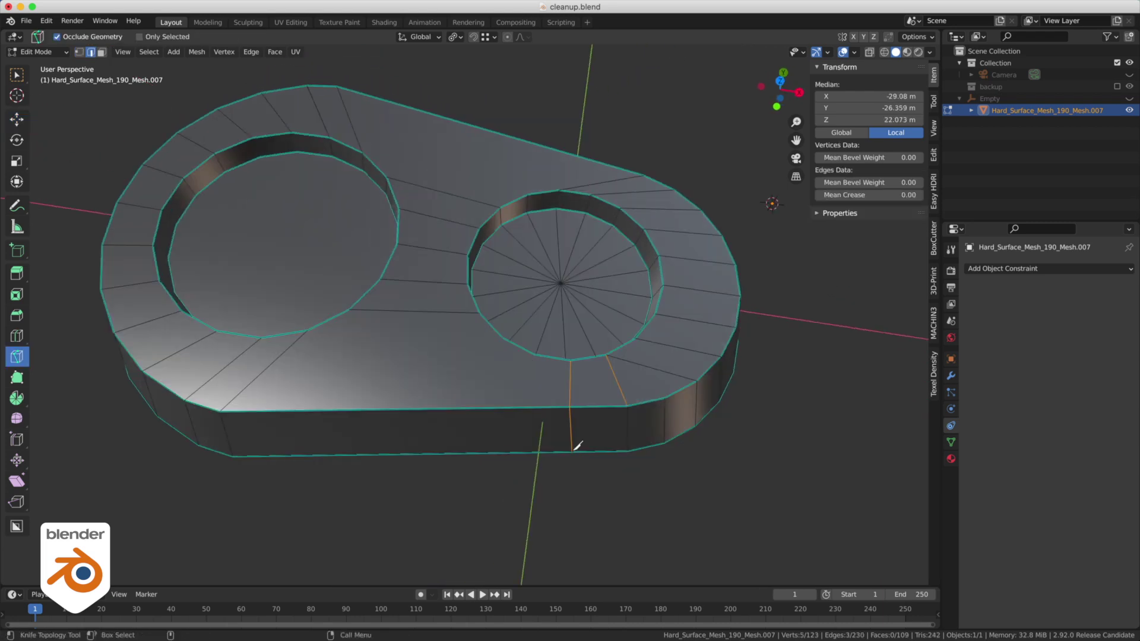
click(538, 353)
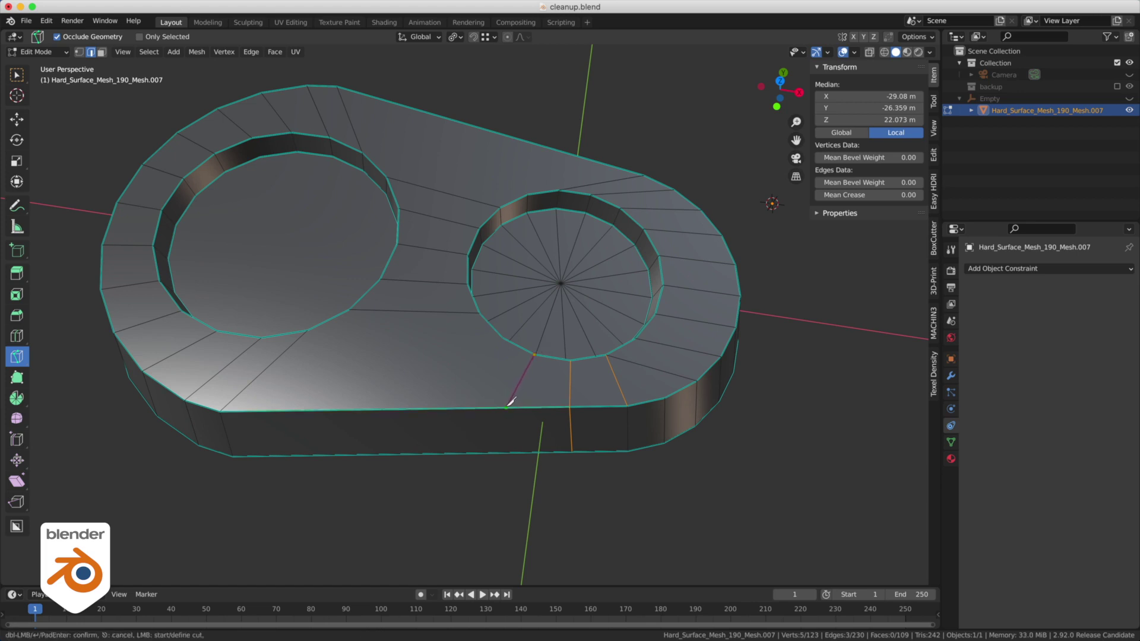
click(513, 447)
key(Return)
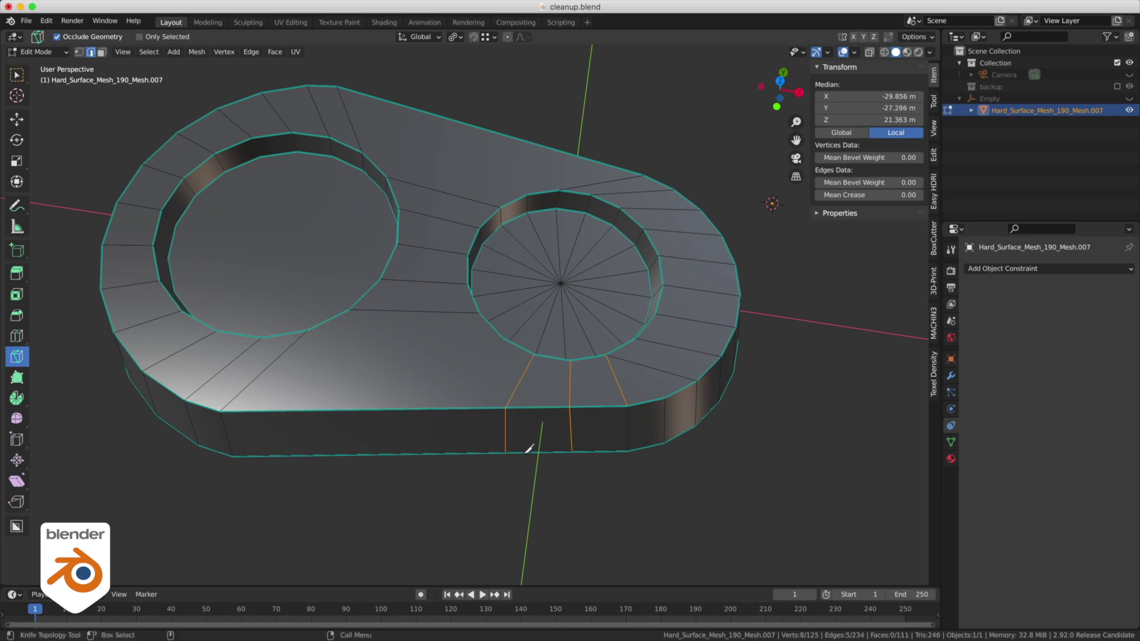
- Knife a further cut from the smaller recess's rim down the side wall and another across the surface between both recesses
middle_drag(557, 429, 536, 365)
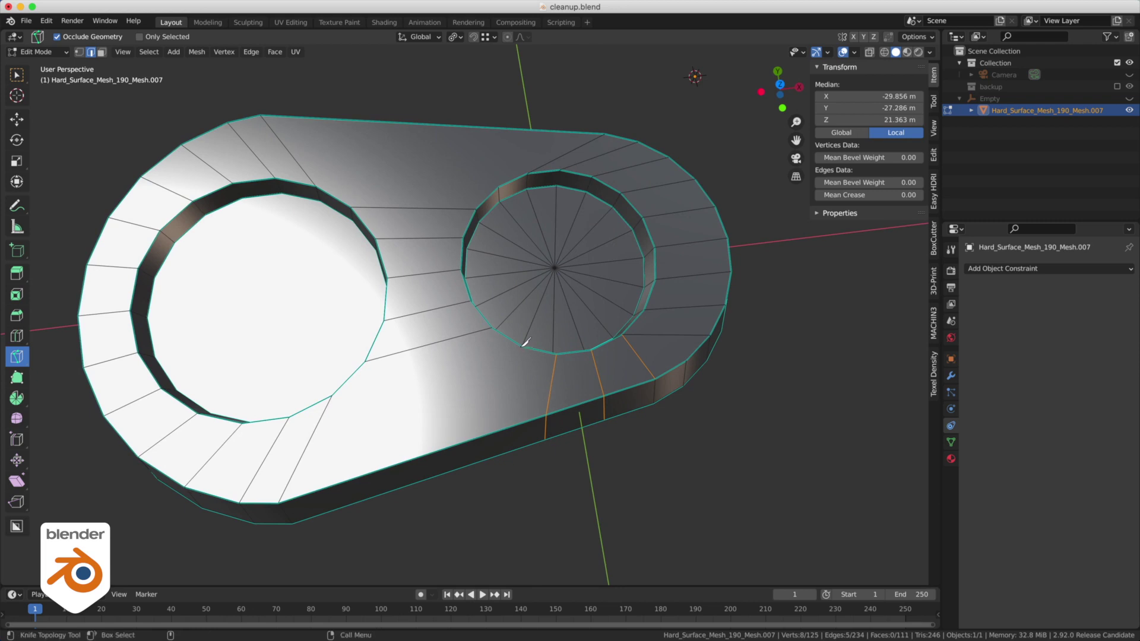
click(523, 344)
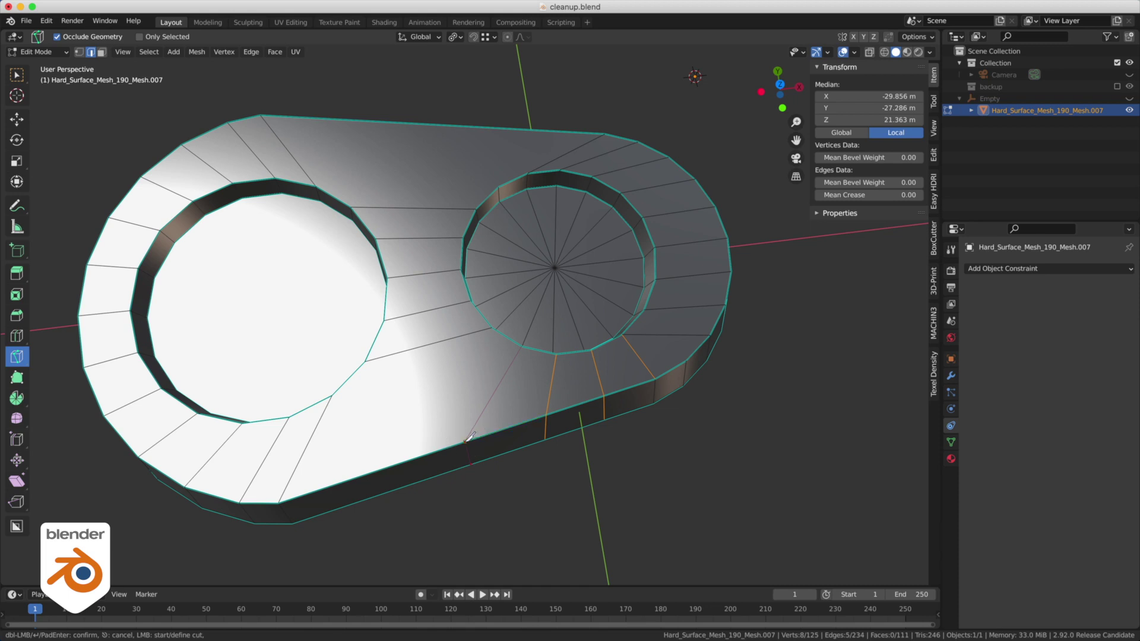
click(414, 208)
double_click(416, 121)
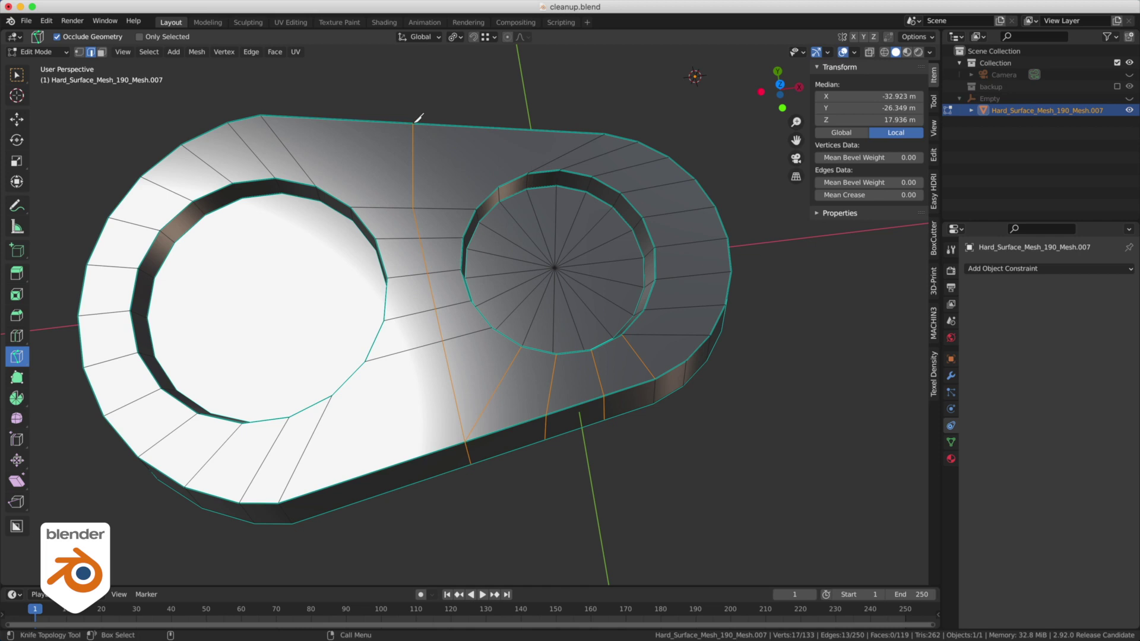
- Dissolve the diagonal edge between the smaller recess's rim and the rounded outer edge of the upper surface
middle_drag(419, 117, 414, 172)
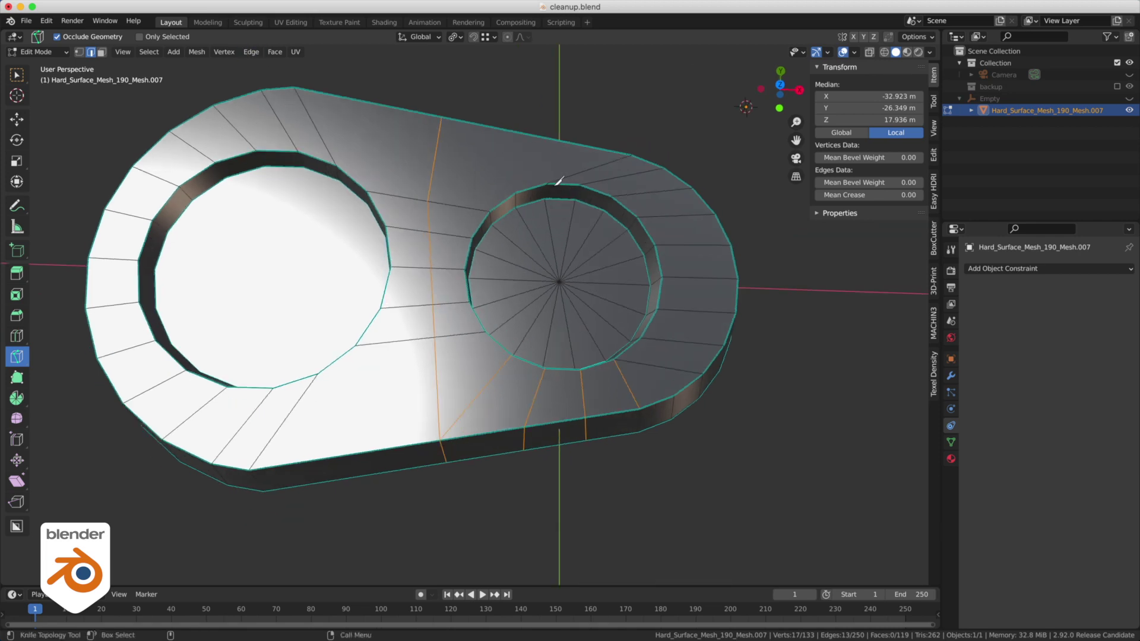
middle_drag(632, 219, 594, 350)
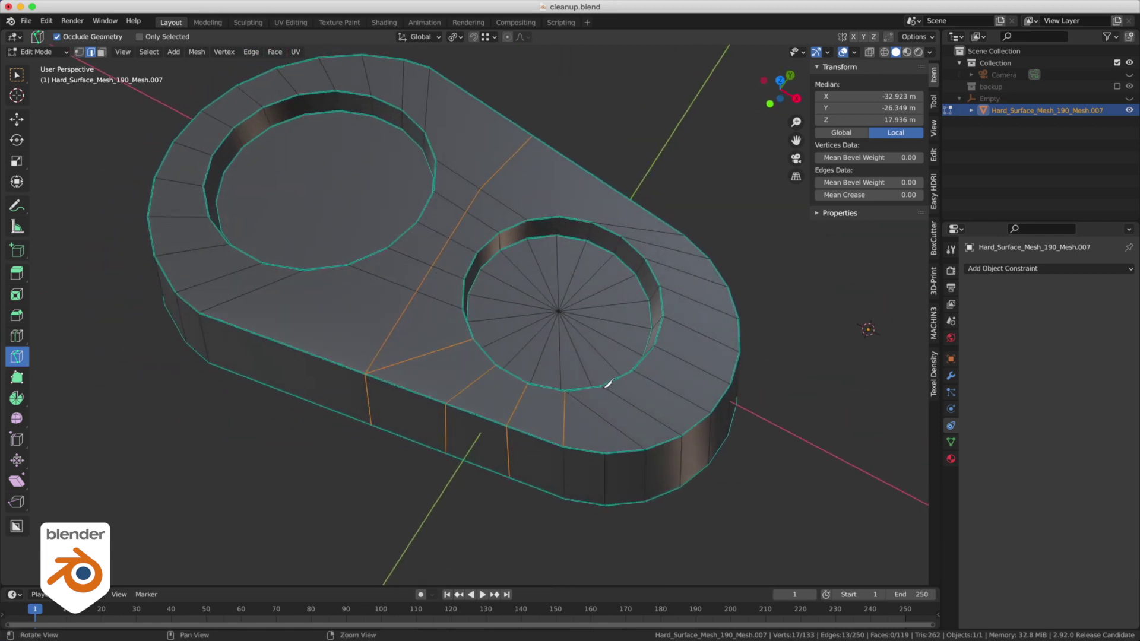
click(575, 429)
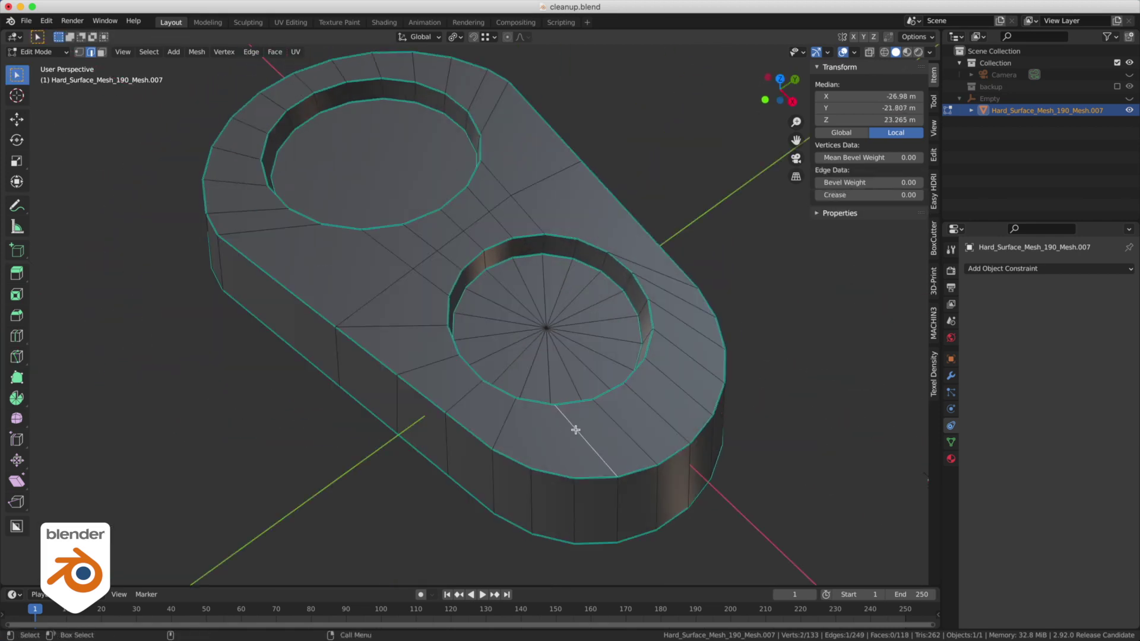
key(ctrl+x)
- Connect the freed rim vertex of the smaller recess to the outer-edge vertex directly opposite it
key(Tab)
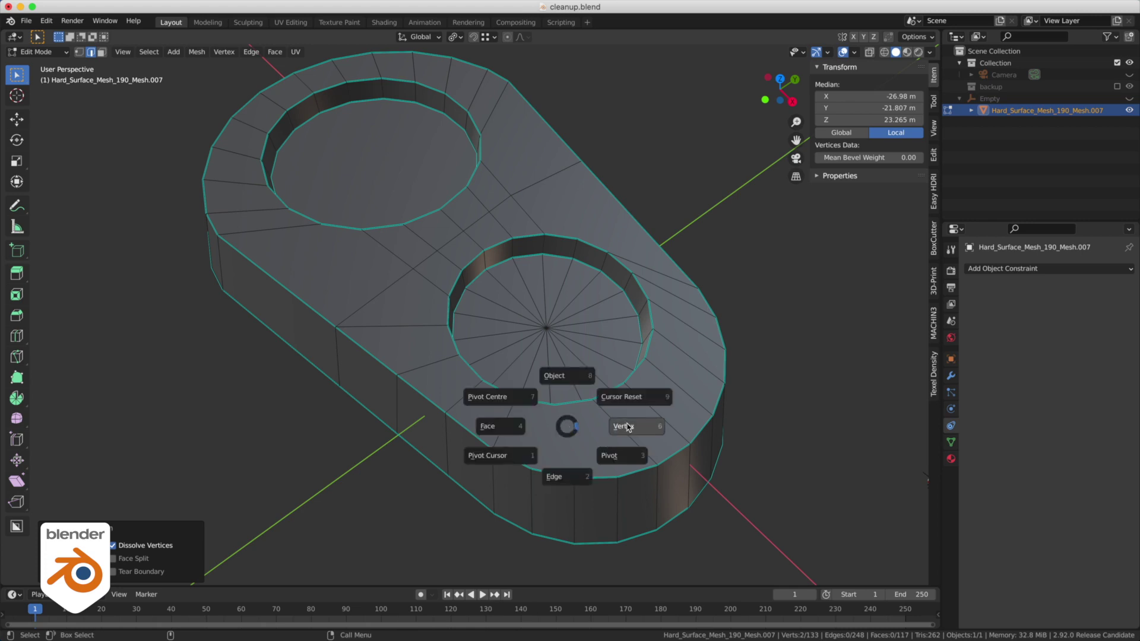
click(628, 427)
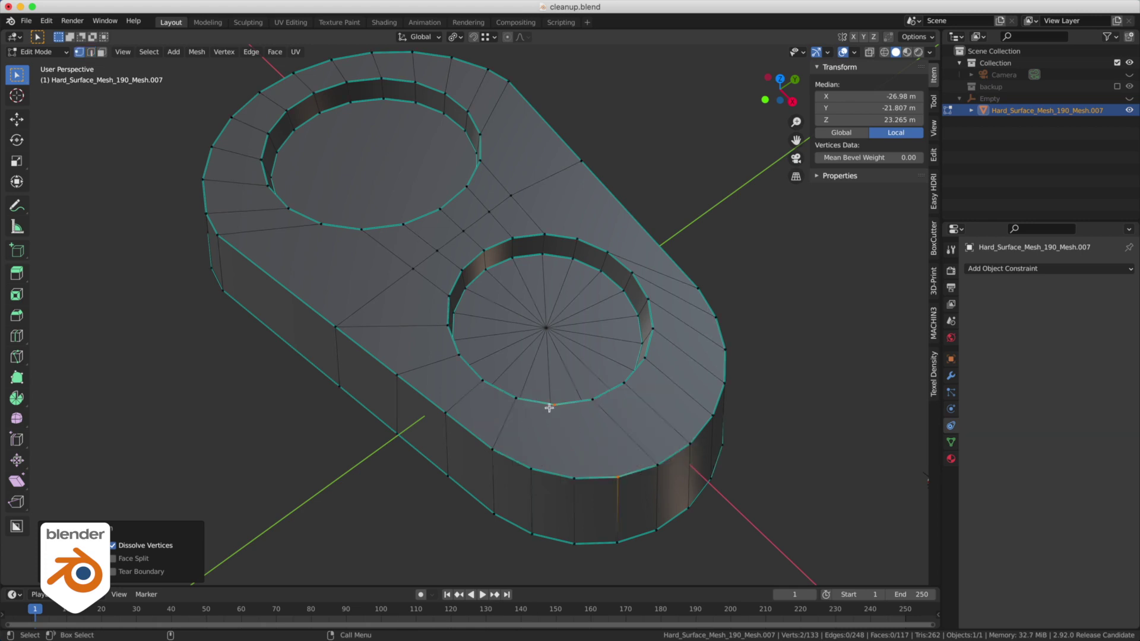
click(549, 408)
shift+click(573, 478)
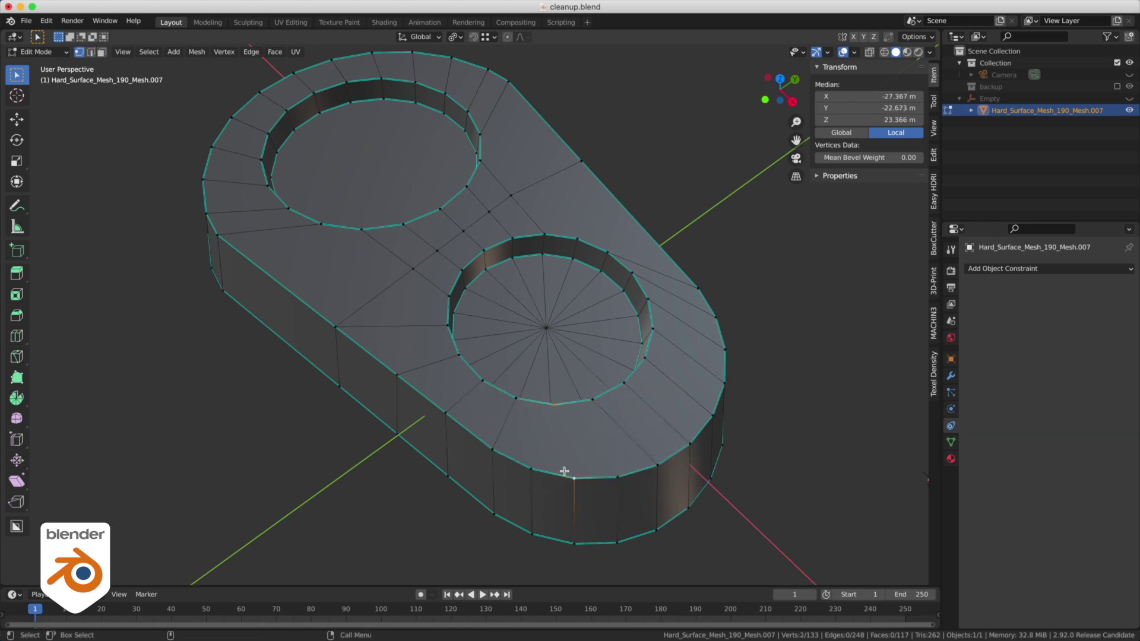
key(shift+g)
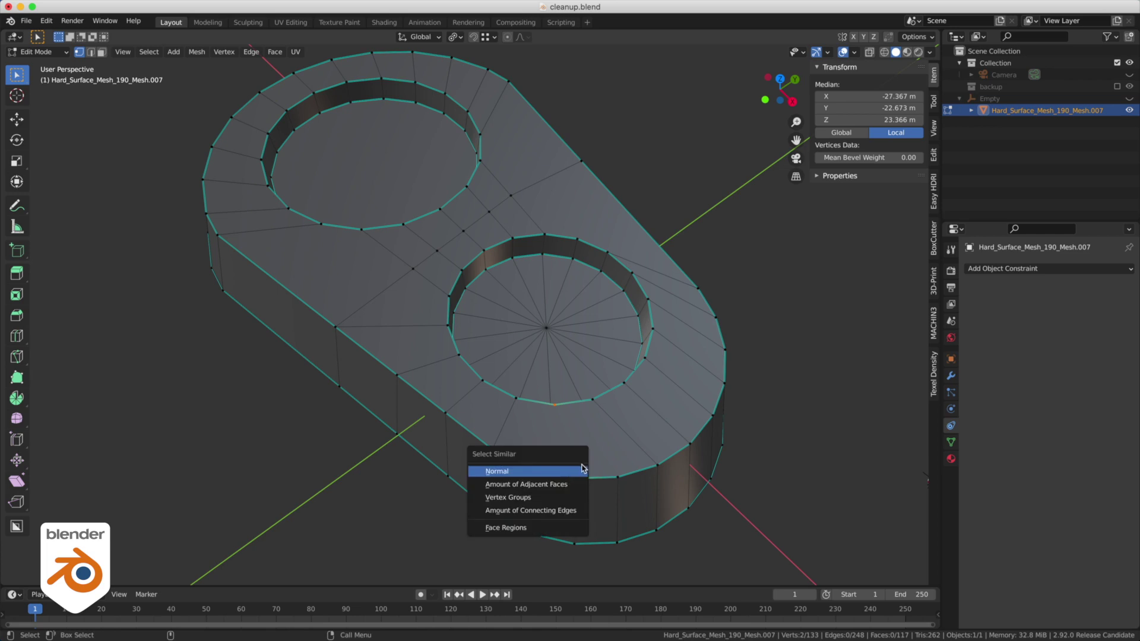
key(Escape)
key(j)
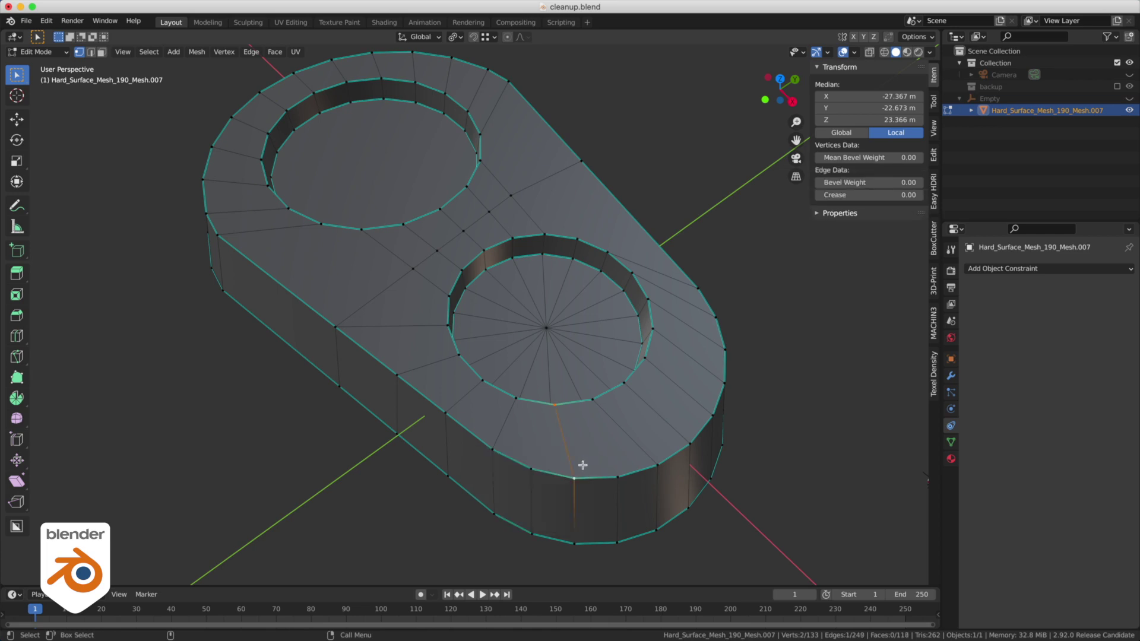
- Dissolve the two side-wall edges on either side of the new connecting edge, together with their vertices
key(Tab)
click(536, 451)
key(Tab)
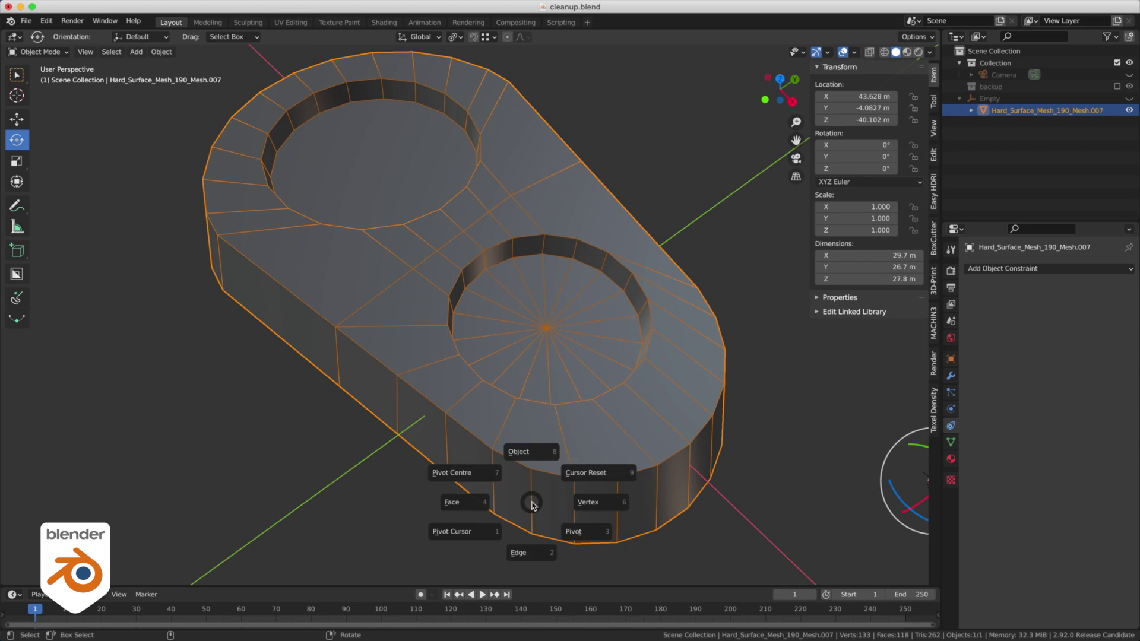
click(530, 549)
shift+click(607, 503)
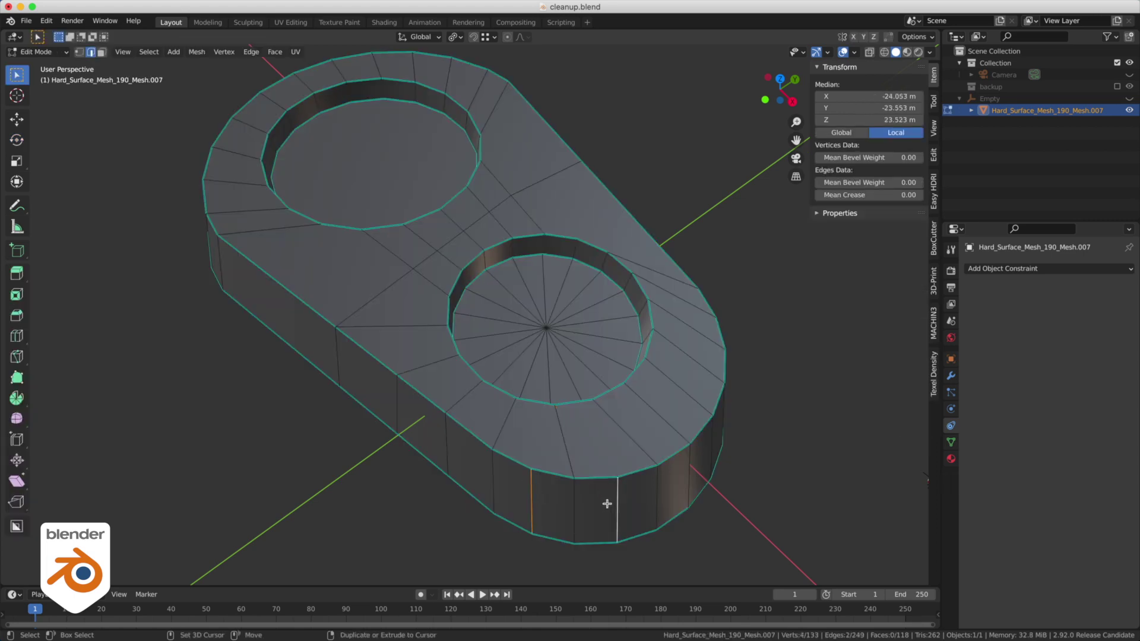
key(ctrl+x)
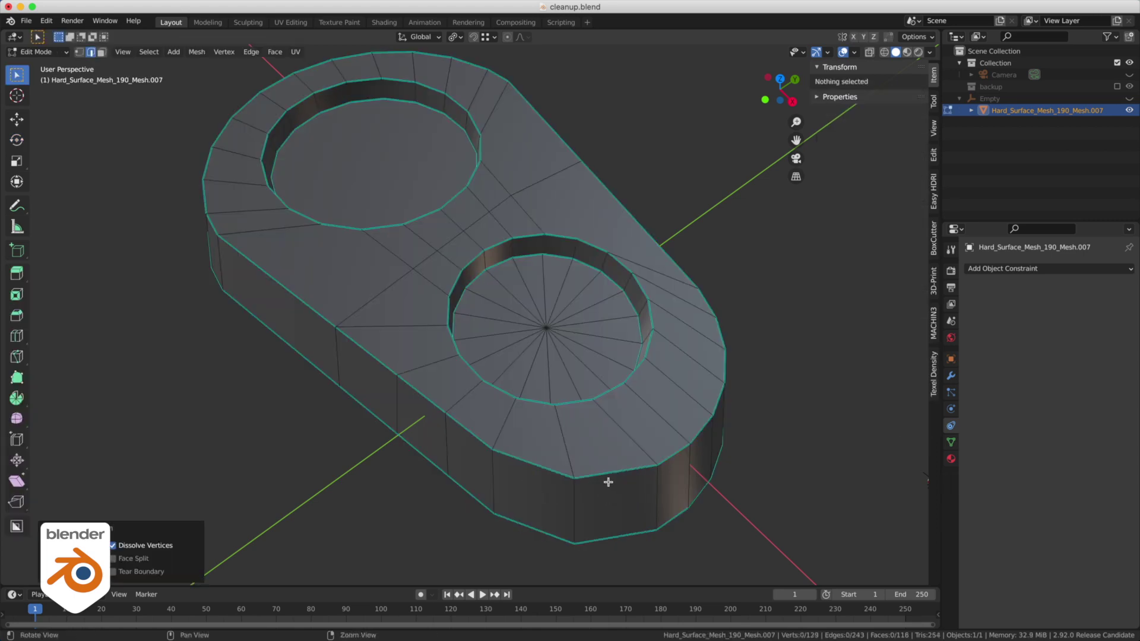
- Evenly space the vertices of the upper and lower outer edge segments around the smaller recess's end
middle_drag(608, 482, 524, 463)
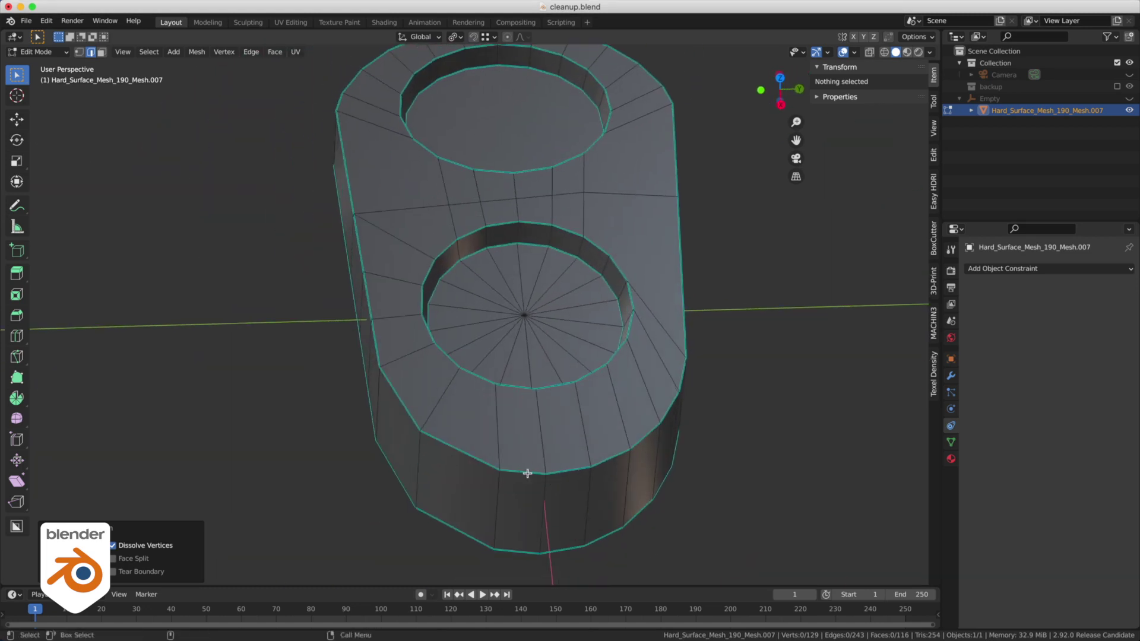
key(Tab)
key(2)
click(521, 473)
shift+click(459, 450)
shift+click(399, 399)
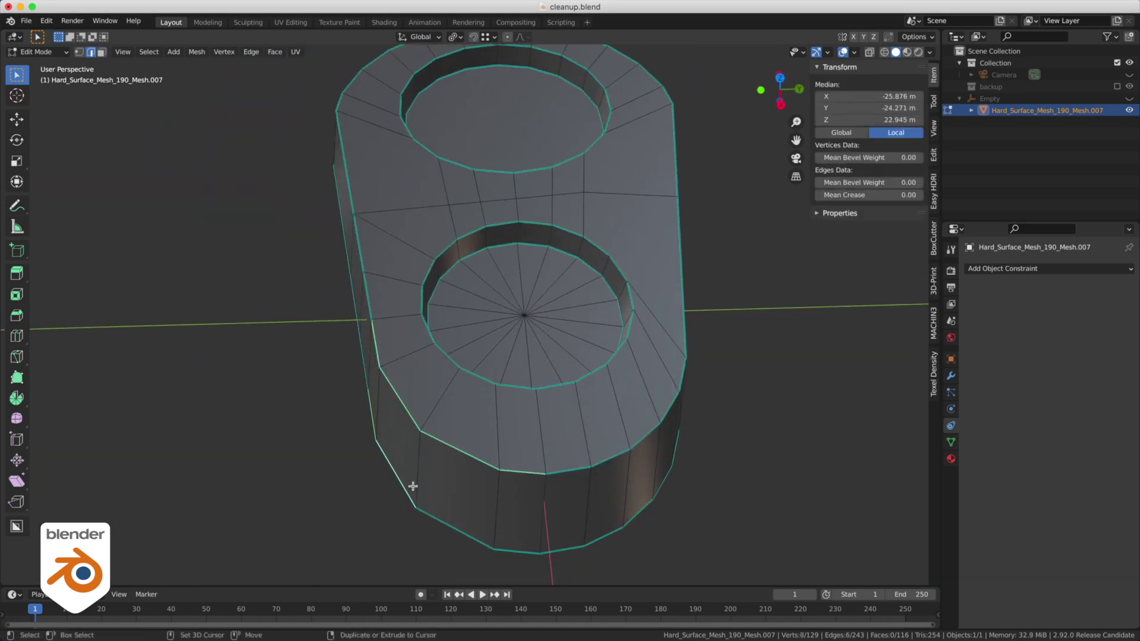
shift+click(449, 524)
shift+click(512, 547)
key(q)
click(440, 471)
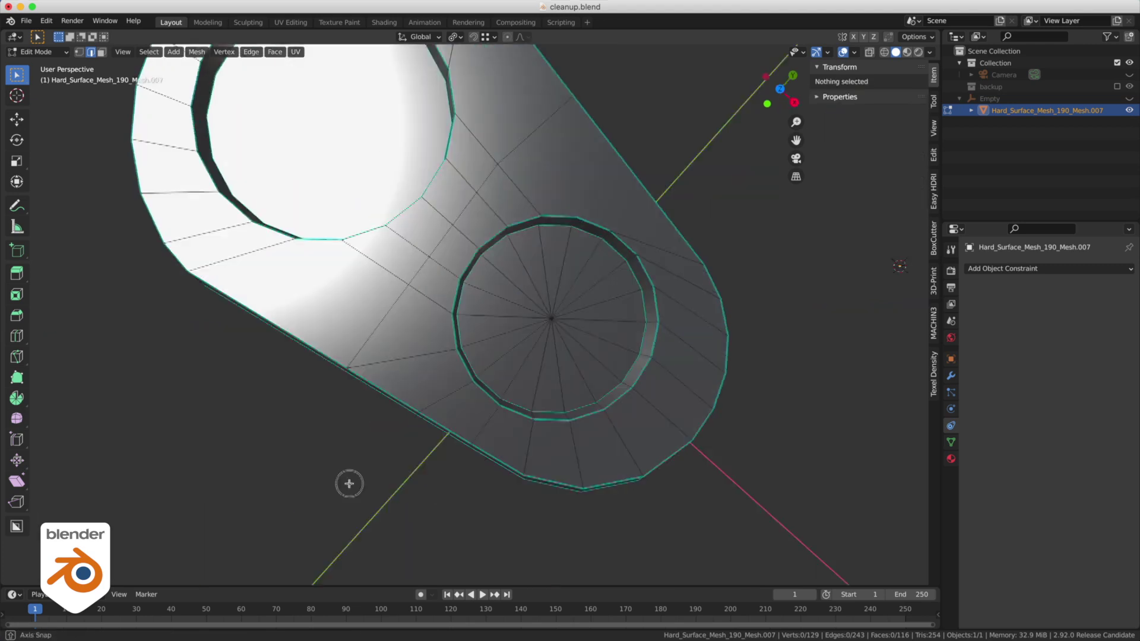
- Knife cuts from the larger recess's rim to the outer edge and down the side wall
middle_drag(349, 484, 464, 335)
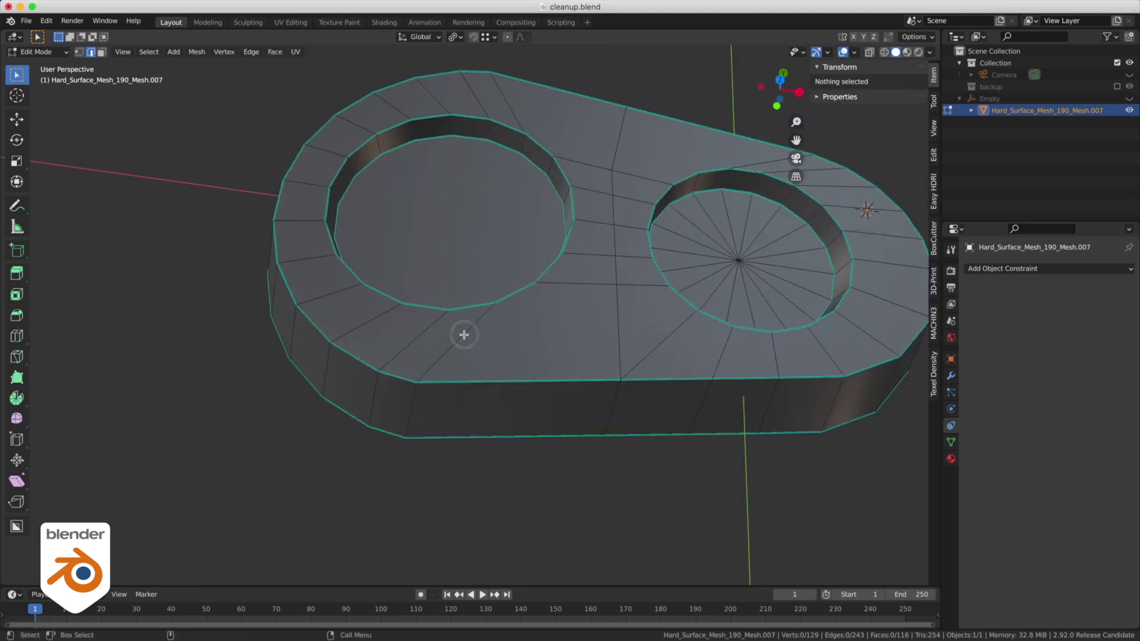
key(q)
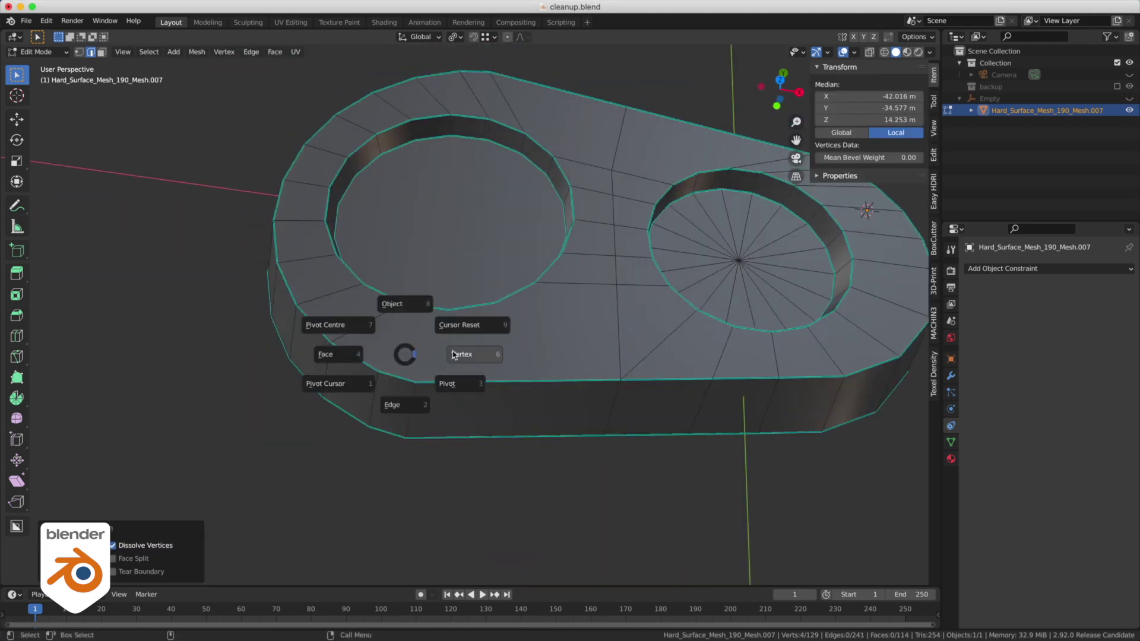
click(456, 354)
click(518, 381)
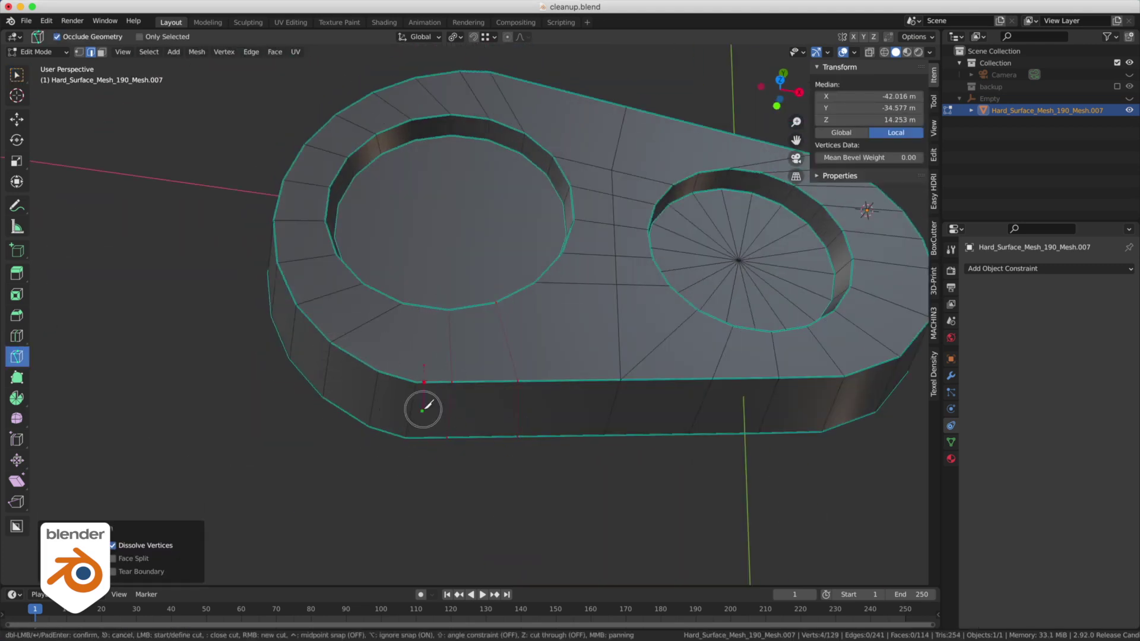
key(Return)
- Move the cut's upper vertex onto the neighbouring corner and connect the larger recess's rim to the outer-edge vertex opposite
middle_drag(422, 371, 382, 405)
drag(464, 375, 426, 377)
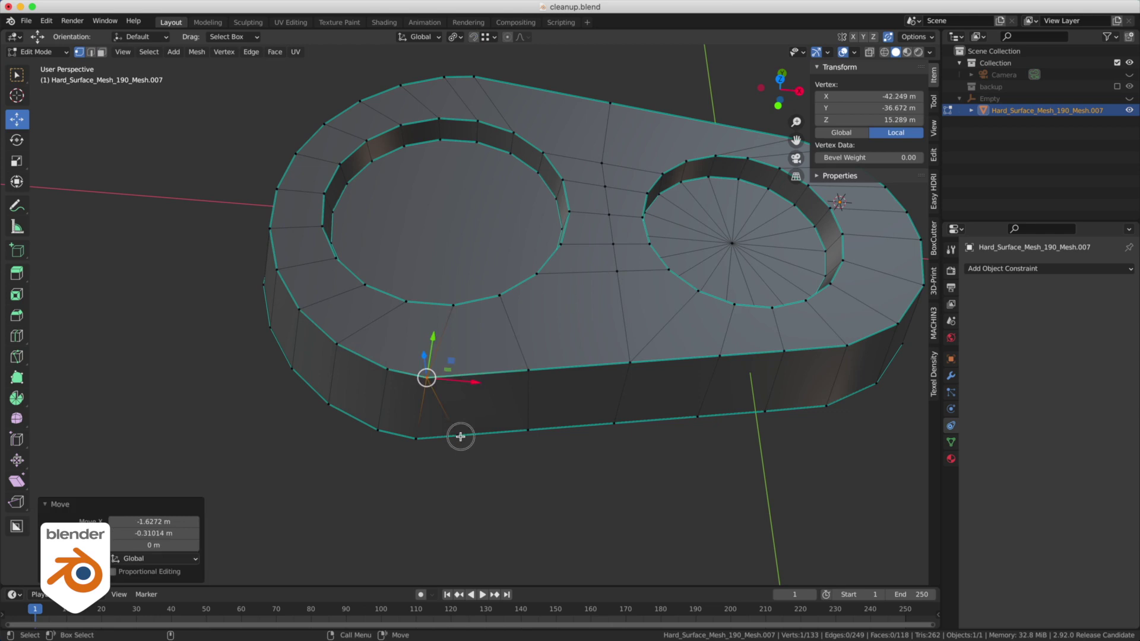
shift+click(412, 321)
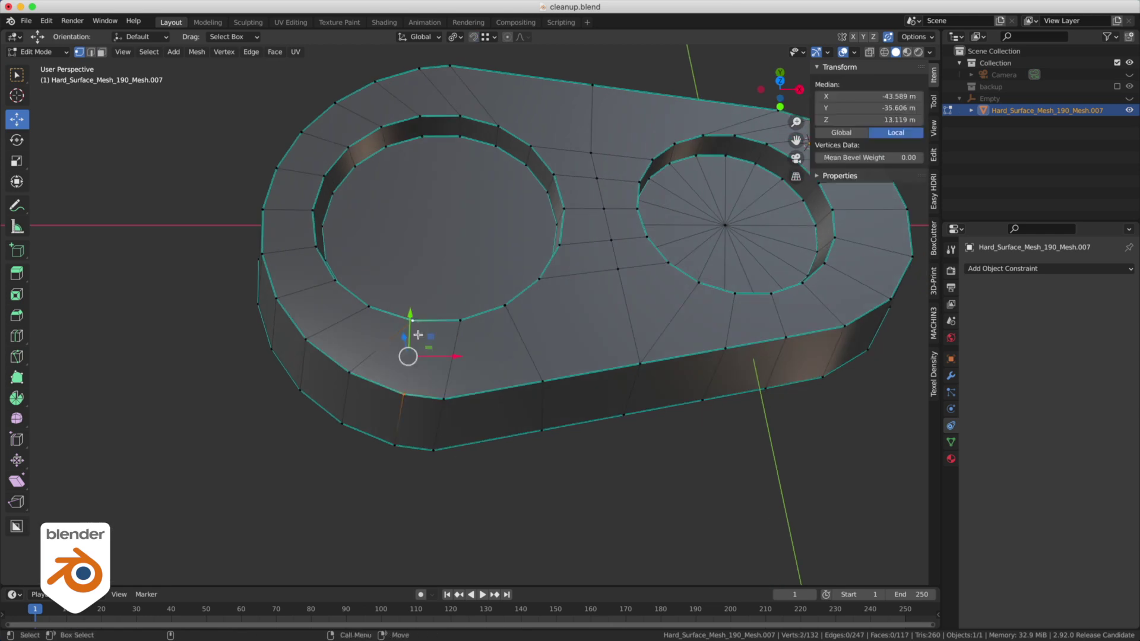
key(j)
- Try to dissolve the diagonal edge at the larger recess together with the adjoining side-wall edge
key(Tab)
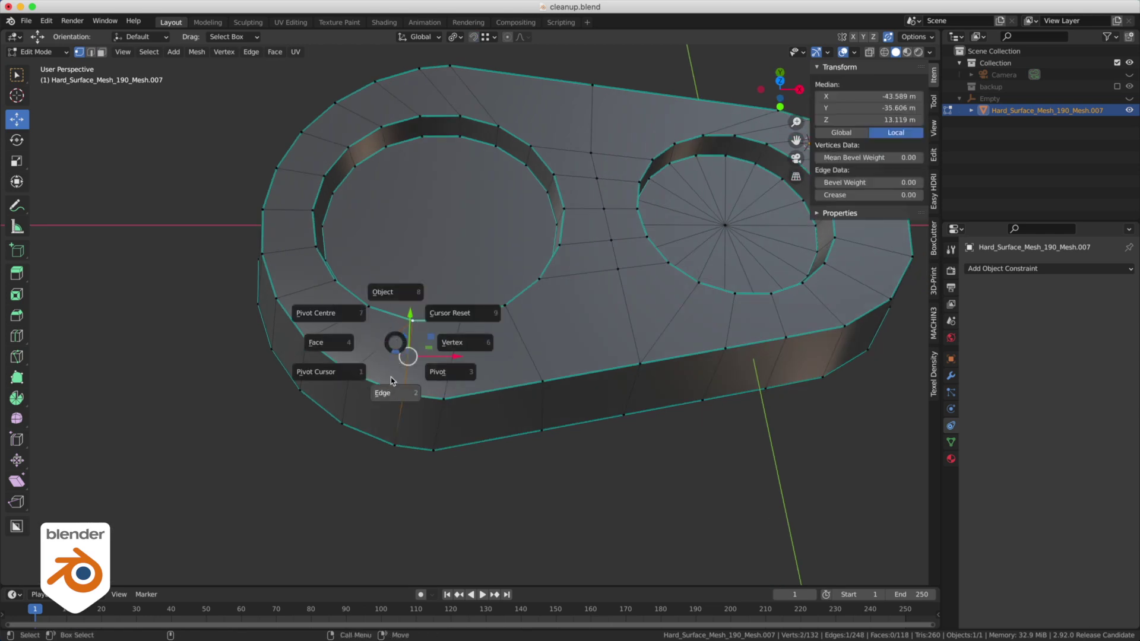
click(393, 387)
click(366, 356)
shift+click(346, 389)
key(ctrl+x)
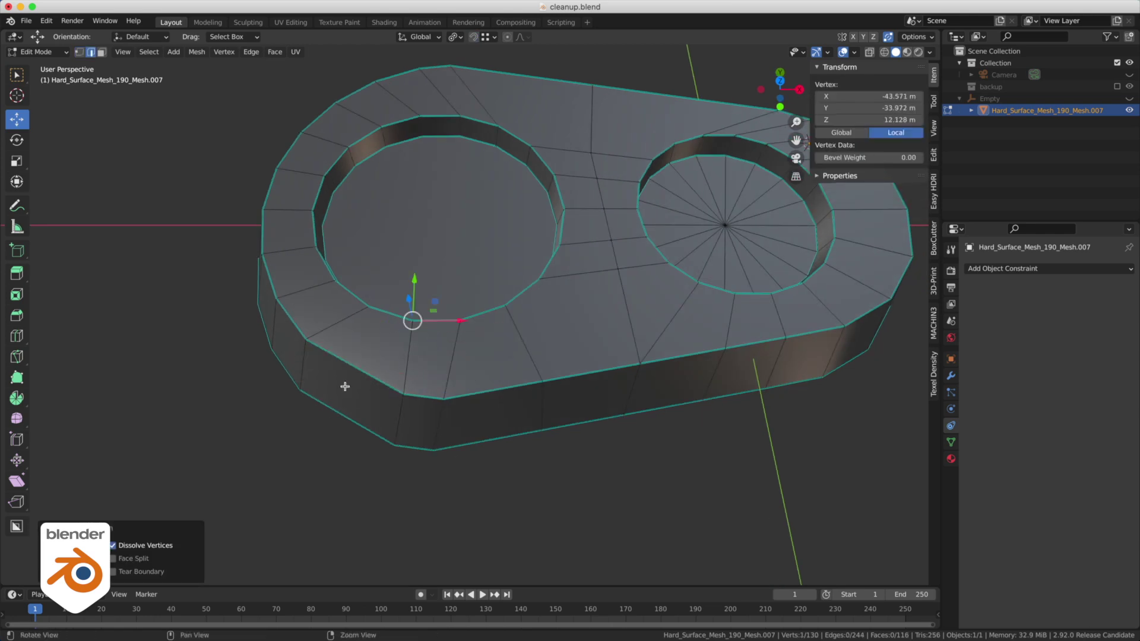
key(ctrl+z)
- Dissolve the diagonal edge at the larger recess and connect its rim vertex to the outer-edge vertex directly opposite
middle_drag(368, 410, 475, 310)
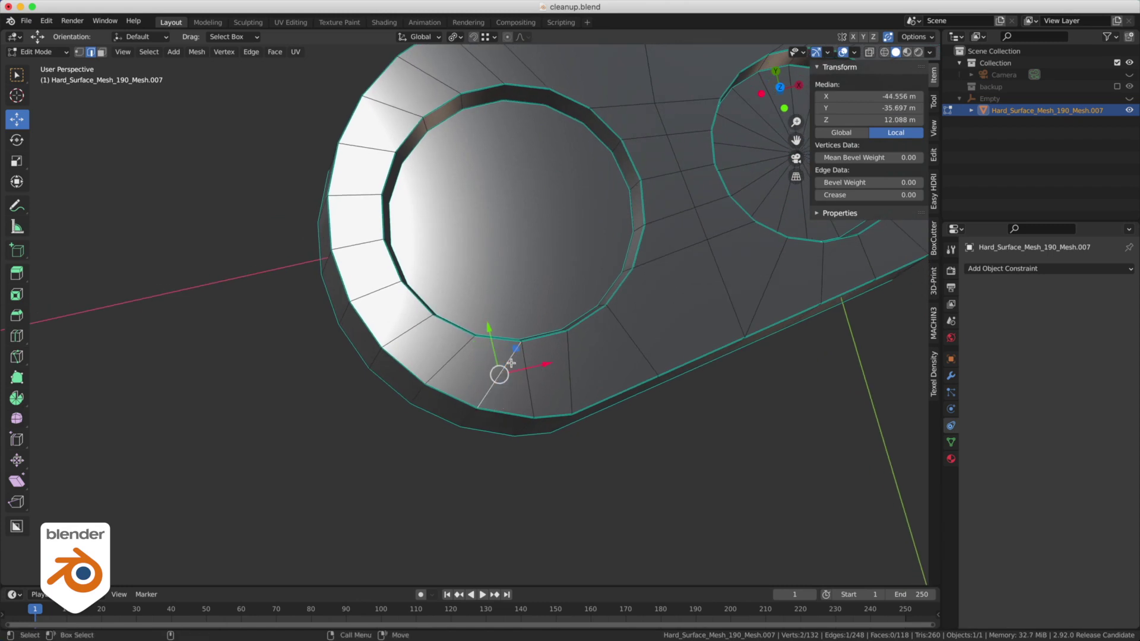
key(ctrl+x)
key(shift+s)
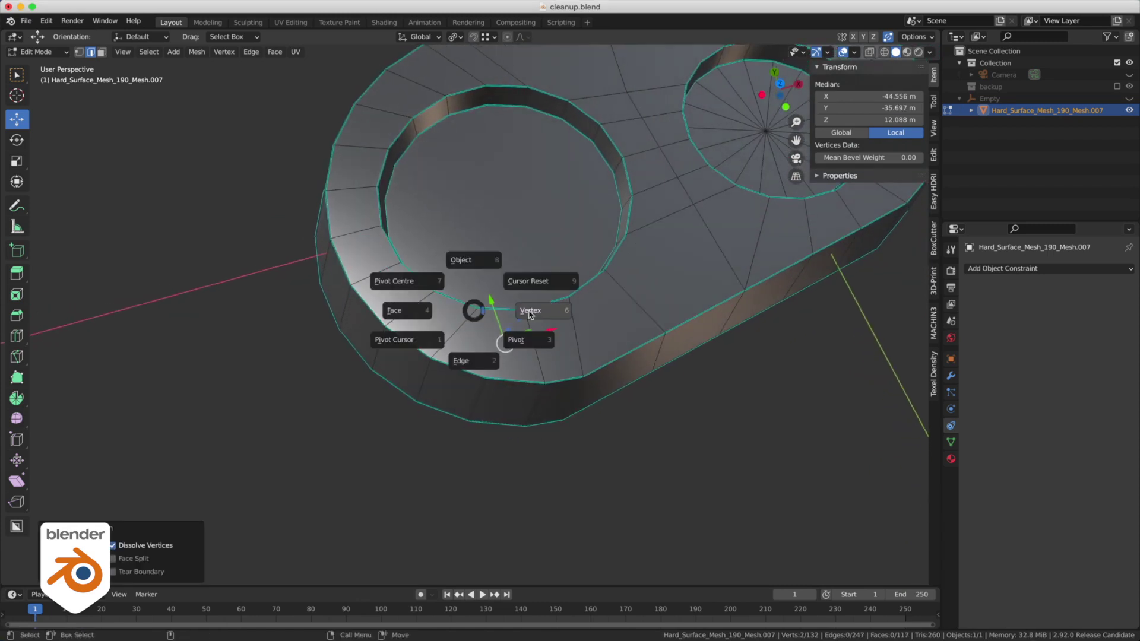
click(529, 314)
click(477, 308)
shift+click(486, 378)
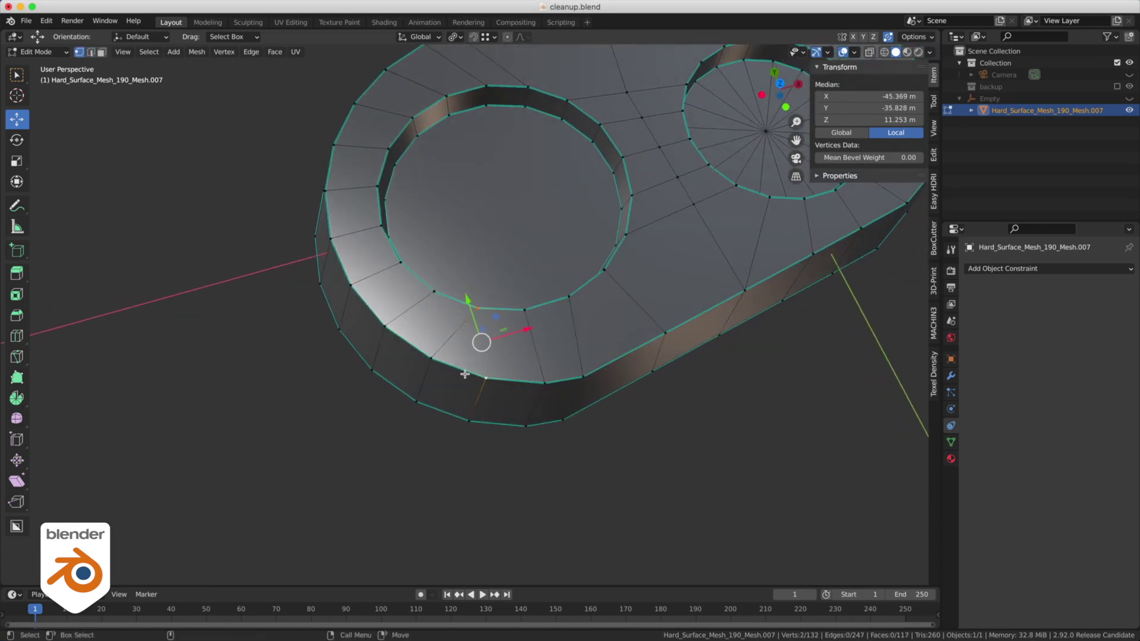
key(j)
- Merge the short outer edge segment beside the larger recess at its center, and likewise the matching lower segment
key(ctrl+Tab)
click(449, 424)
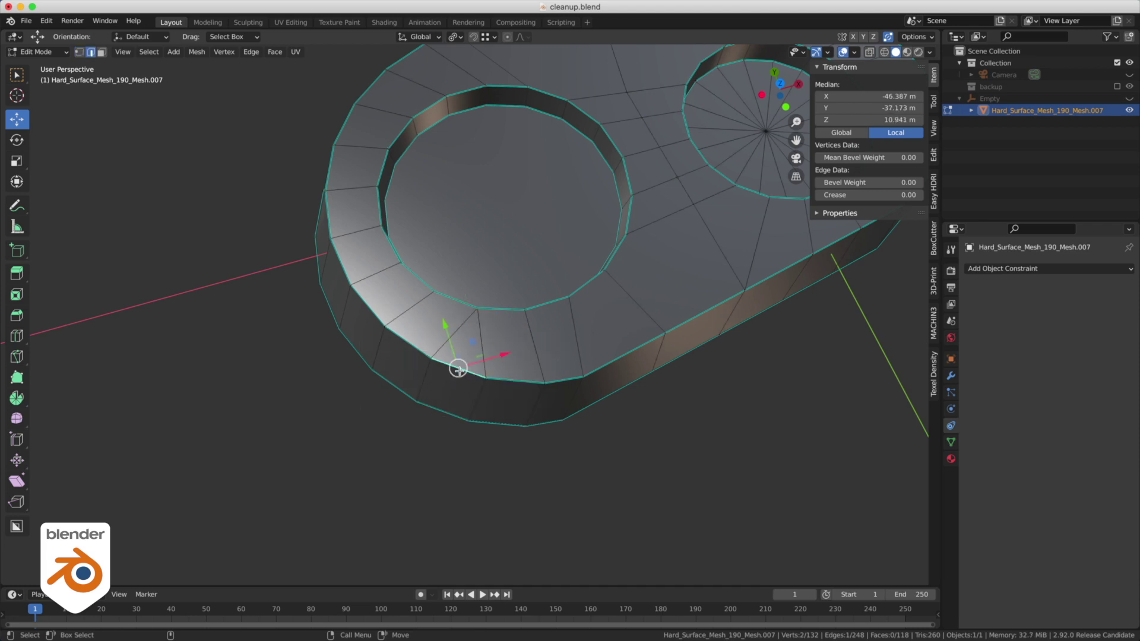
key(m)
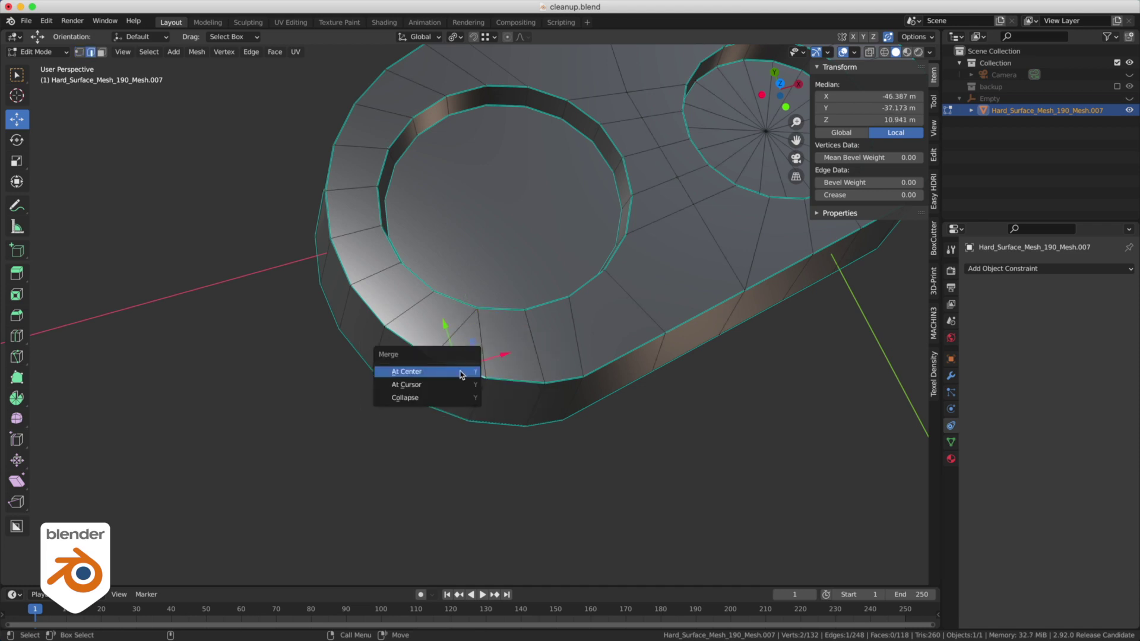
click(461, 374)
click(439, 415)
key(m)
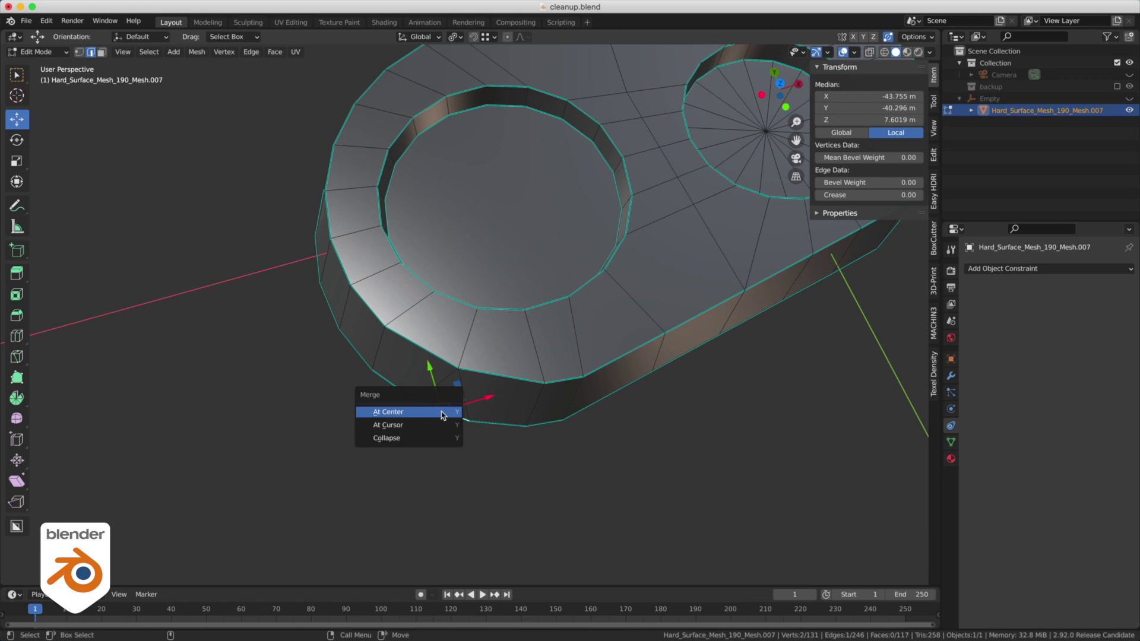
click(440, 413)
- Evenly space the vertices of the upper and lower outer edge segments around the larger recess's end
middle_drag(457, 412, 390, 304)
click(342, 273)
shift+click(365, 314)
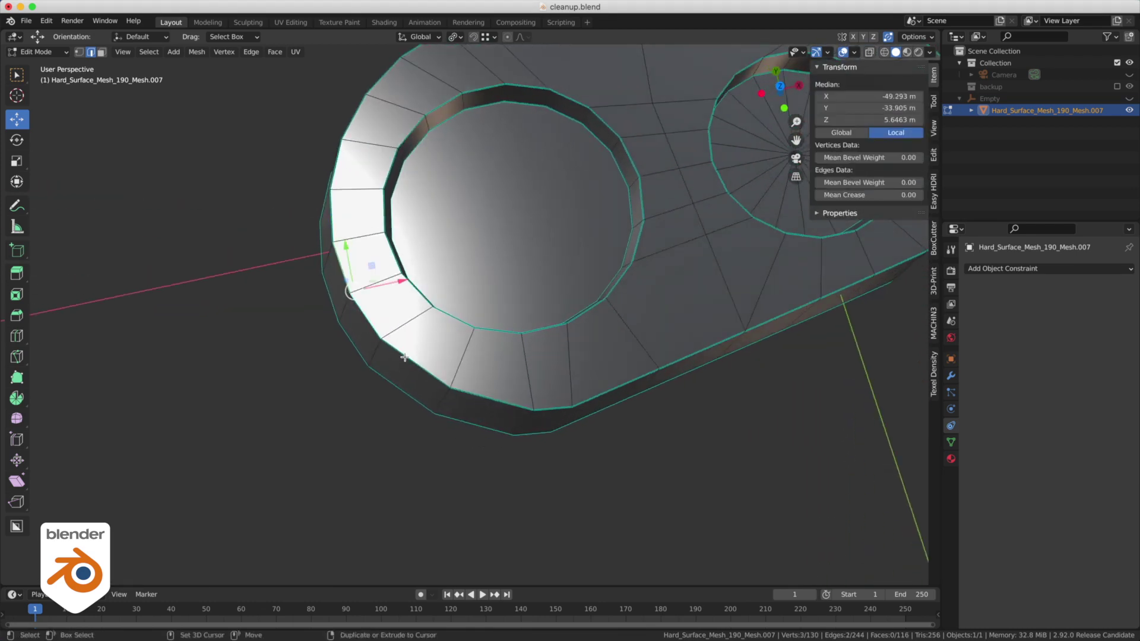
shift+click(404, 358)
shift+click(479, 395)
shift+click(543, 408)
shift+click(531, 439)
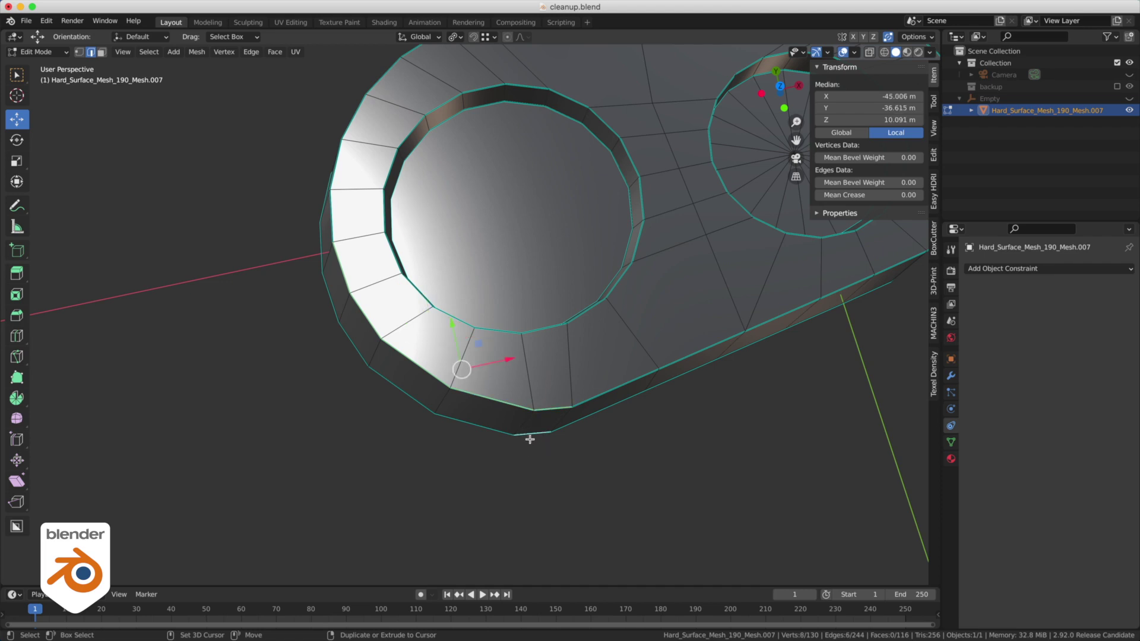
shift+click(483, 430)
shift+click(407, 393)
shift+click(358, 350)
shift+click(334, 303)
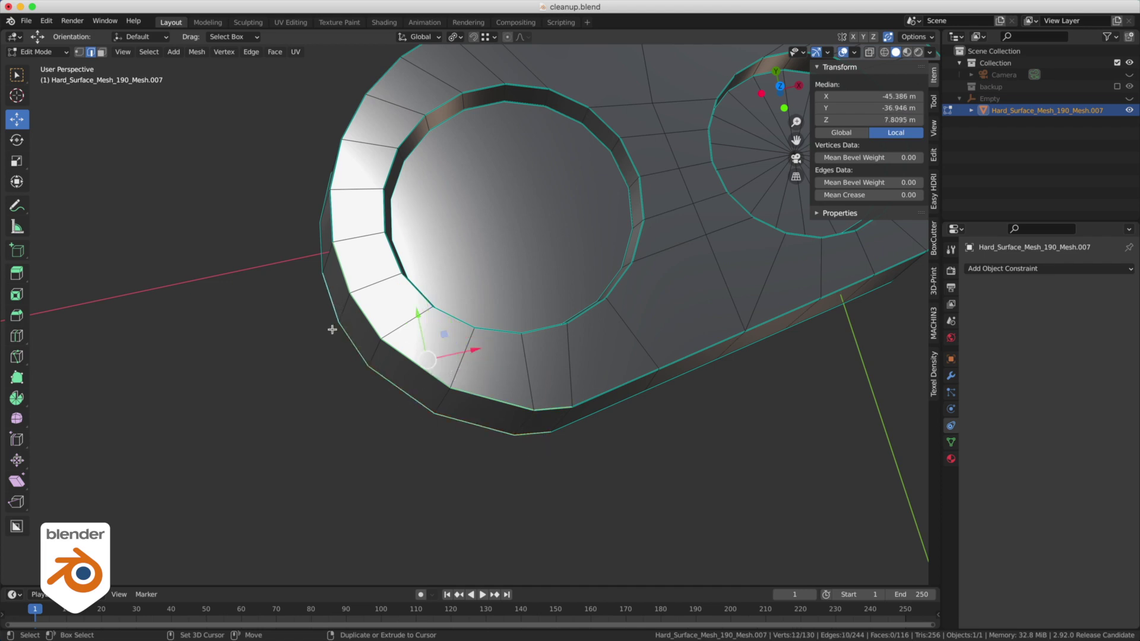
right_click(351, 375)
click(242, 322)
click(342, 363)
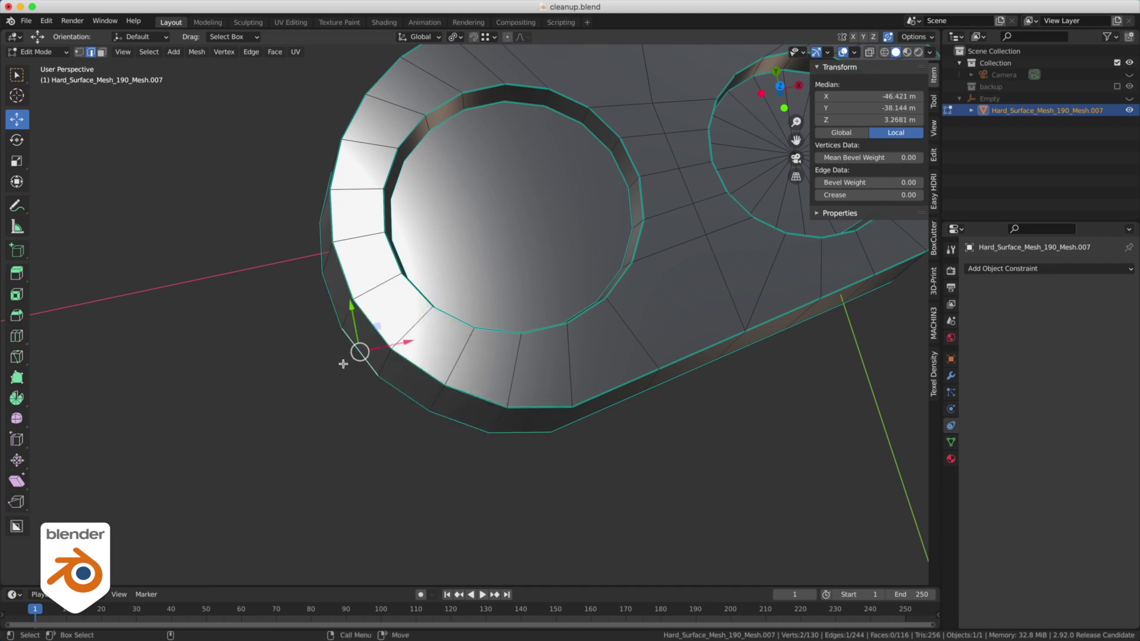
- Return to Object Mode and deselect the part
middle_drag(671, 451, 489, 409)
key(Tab)
key(alt+a)
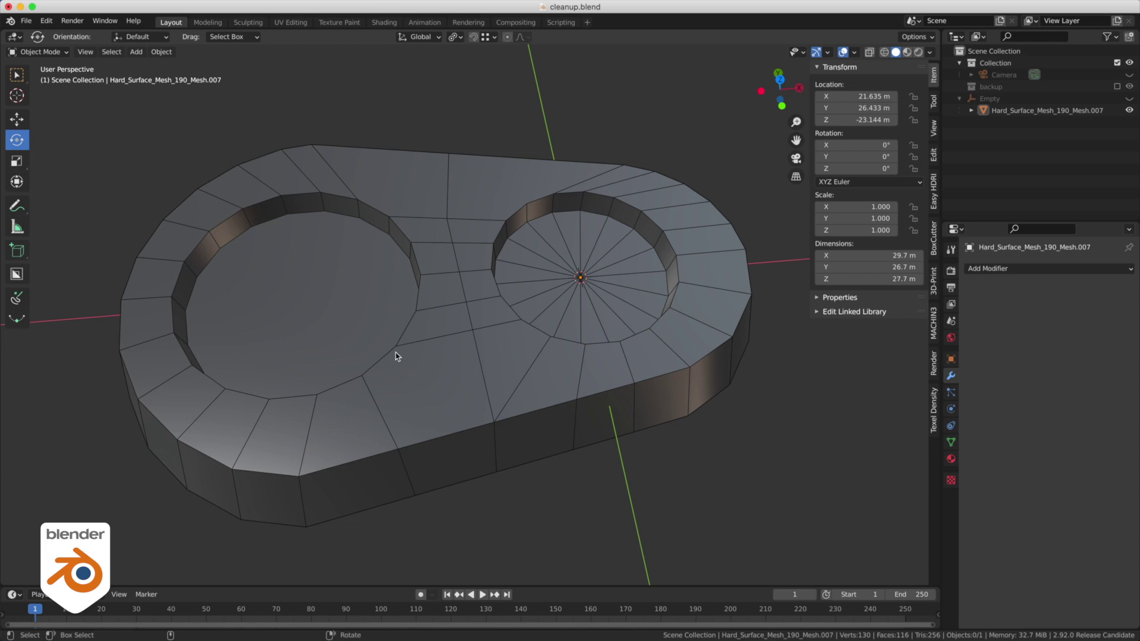
- Knife a new edge from the larger recess's rim vertex to the long straight outer edge and down the side wall
key(ctrl+Tab)
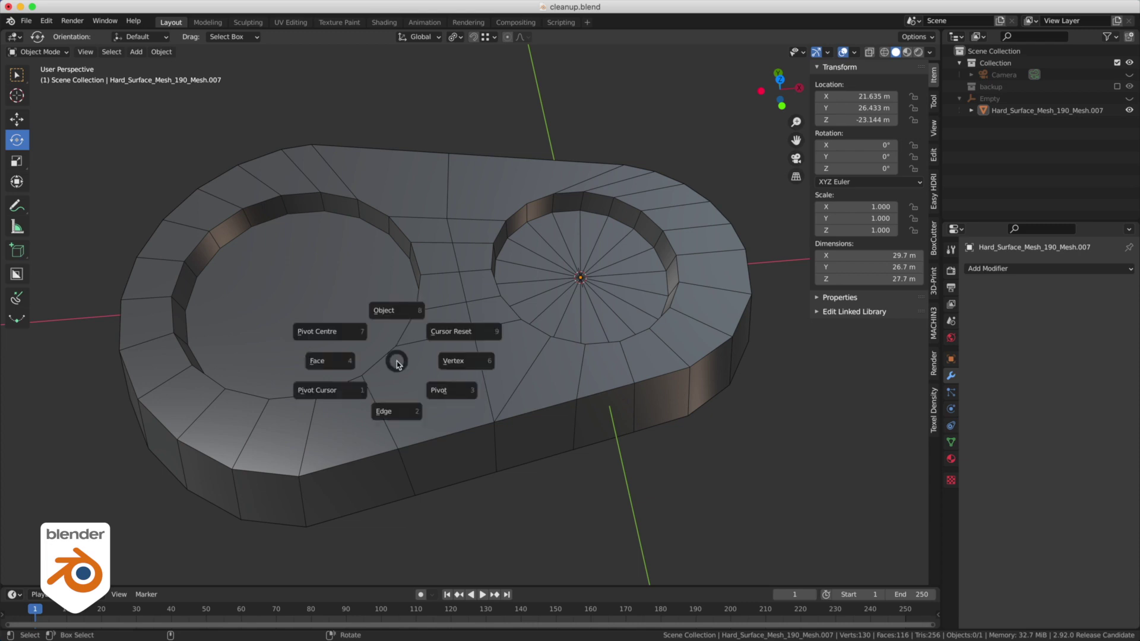
click(396, 407)
key(q)
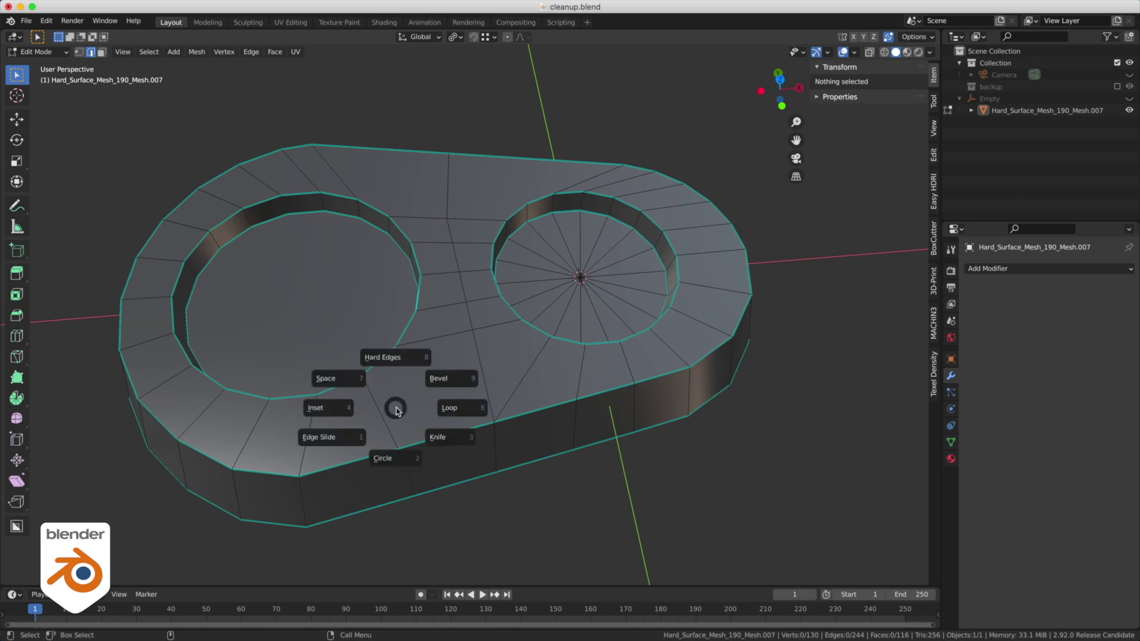
click(450, 438)
click(398, 345)
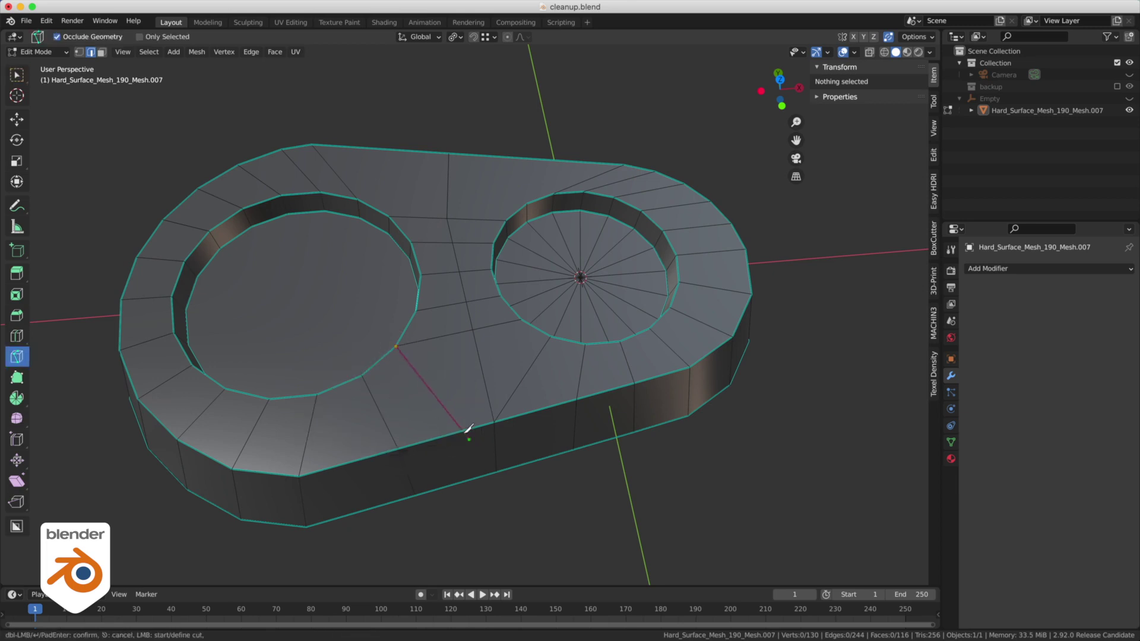
click(456, 485)
key(Return)
- Evenly space the vertices along the upper and lower long straight outer edges of that side, and return to Object Mode
key(Tab)
key(w)
click(374, 454)
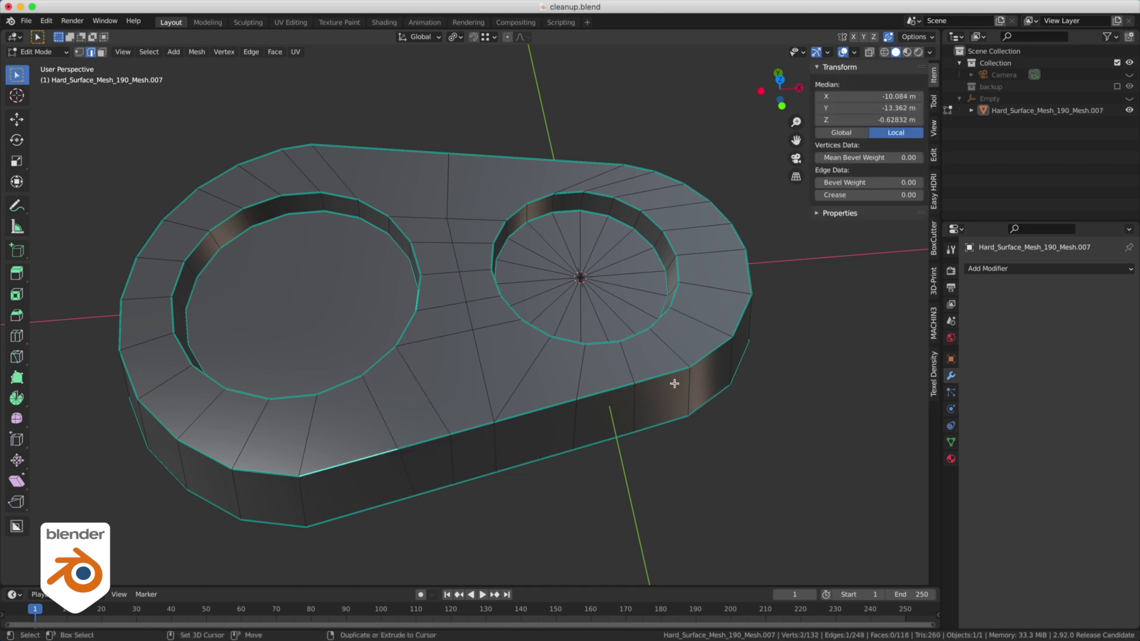
alt+click(665, 375)
click(653, 378)
ctrl+click(365, 457)
shift+click(371, 507)
ctrl+click(658, 426)
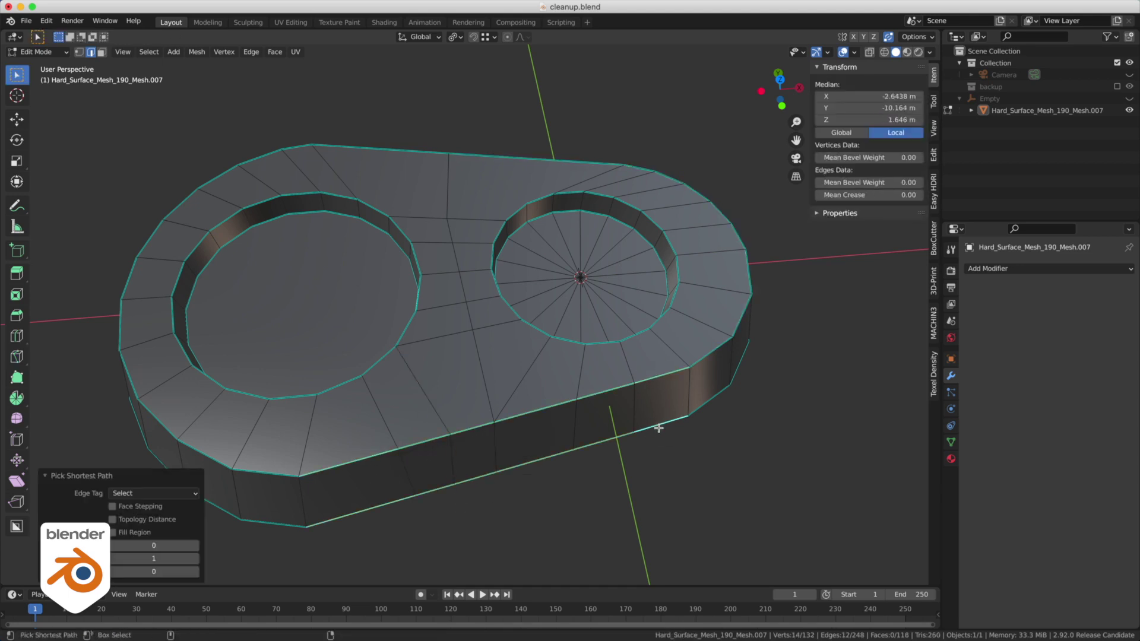
key(q)
click(394, 493)
click(496, 542)
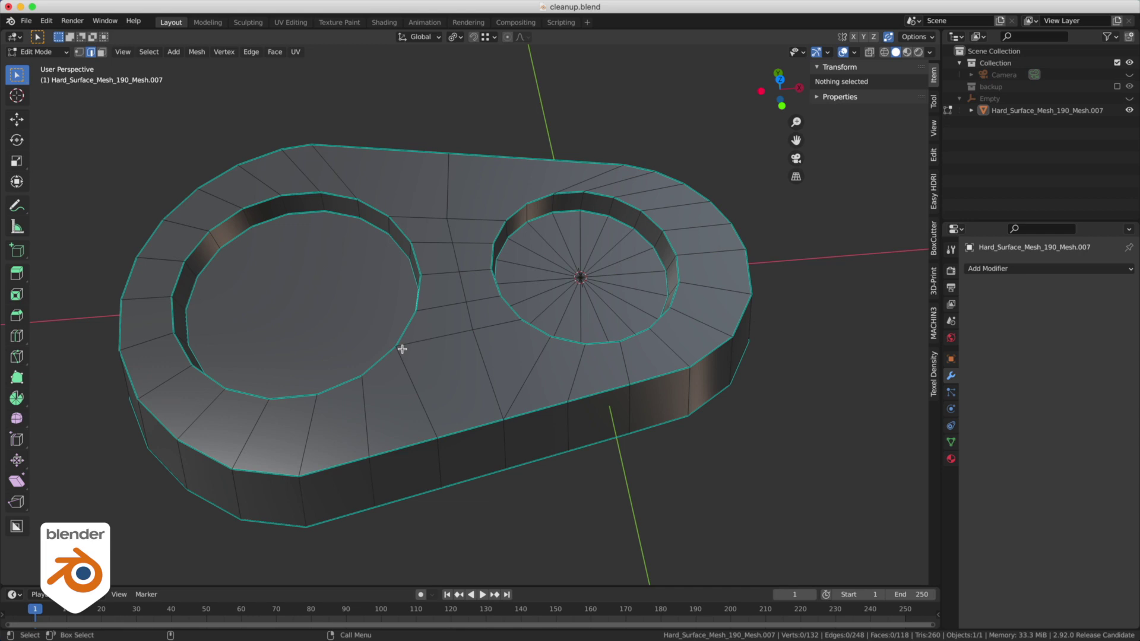
key(ctrl+Tab)
click(412, 204)
- Add a Mirror modifier to the part with the Y axis, Y bisect and Y flip enabled and the X axis disabled
middle_drag(475, 427, 349, 272)
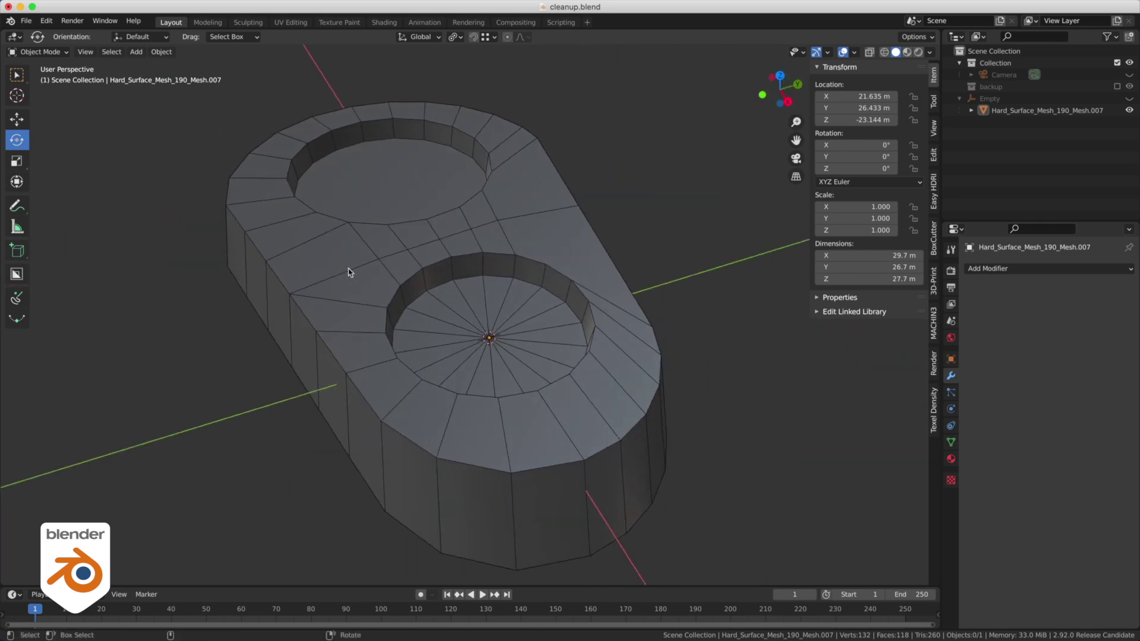
click(356, 261)
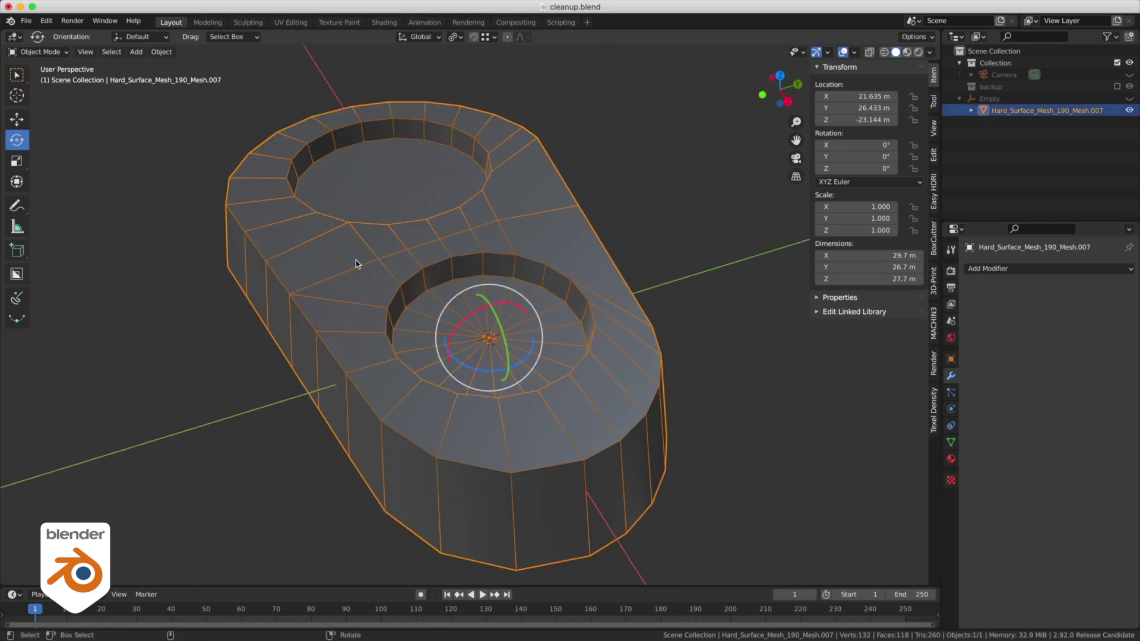
middle_drag(442, 247, 827, 338)
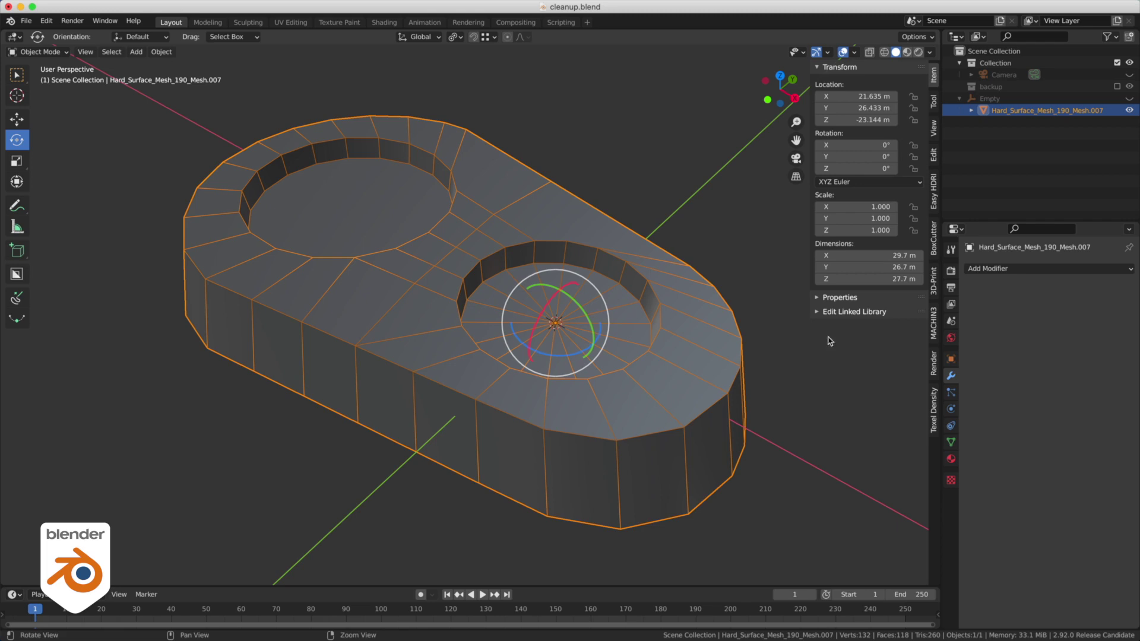
click(991, 274)
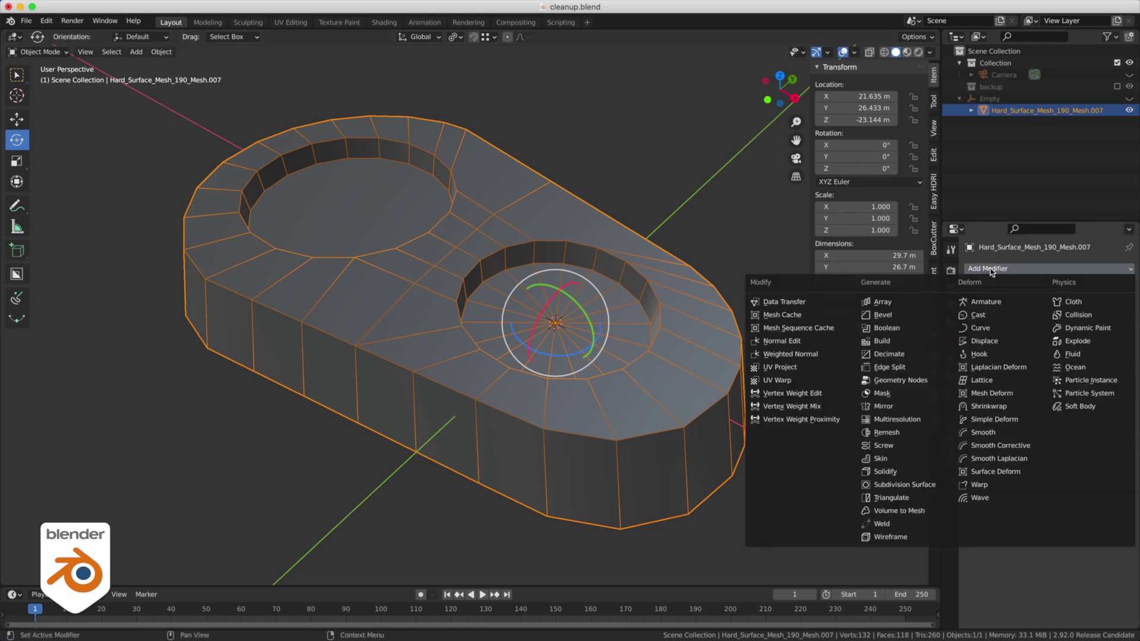
click(890, 407)
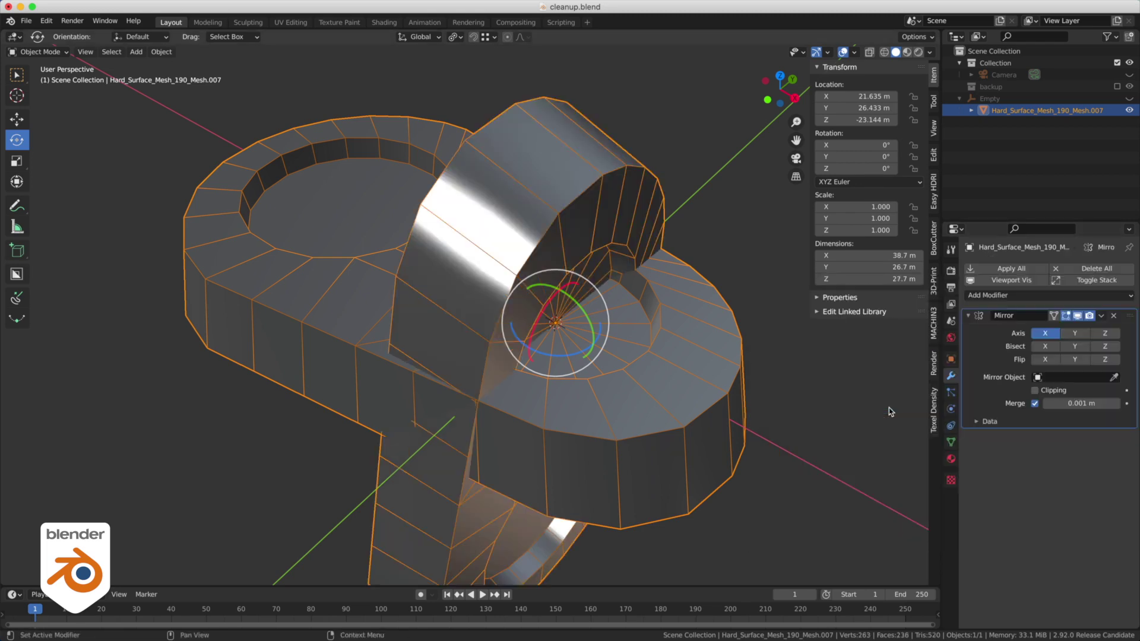
click(1073, 333)
click(1074, 346)
click(1075, 360)
click(1047, 334)
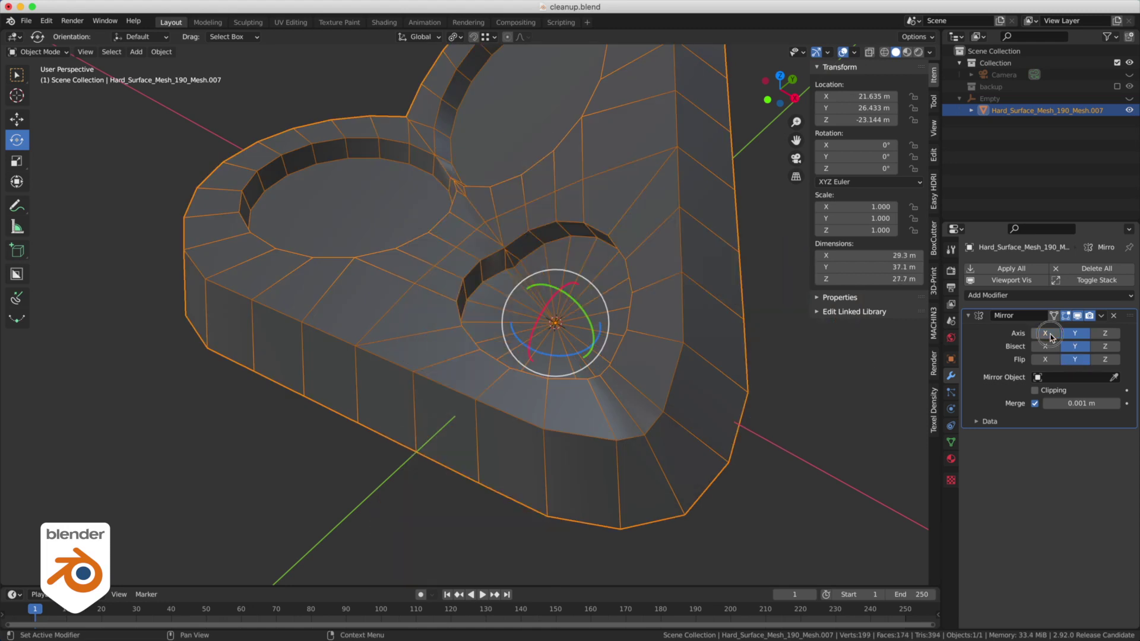
middle_drag(687, 300, 643, 264)
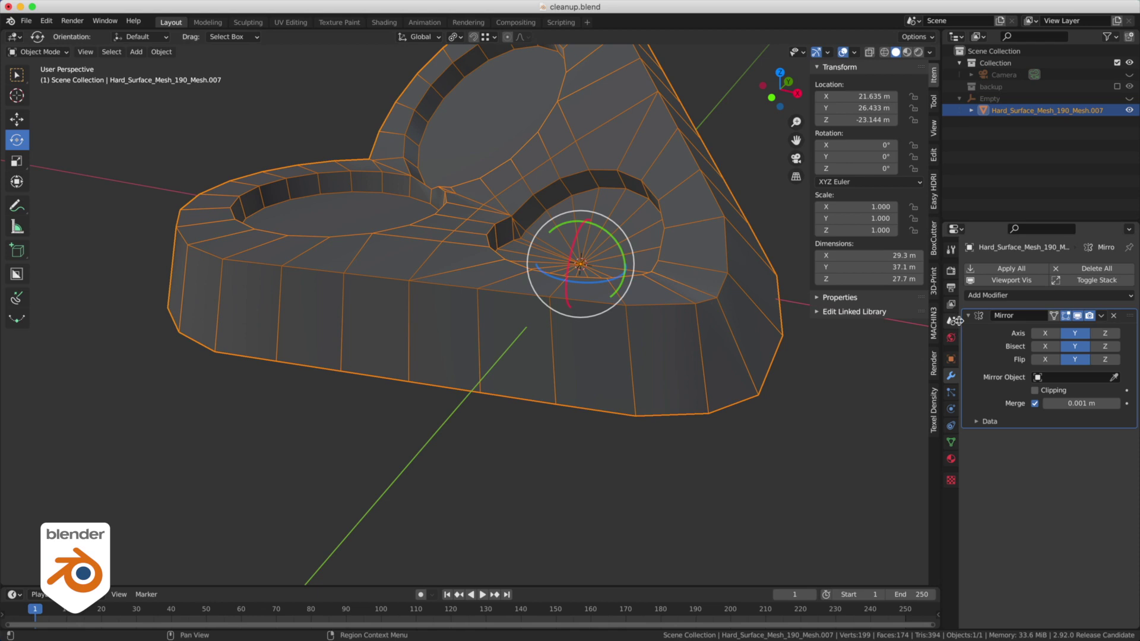
- Check the transforms of the part and its parent Empty, and add a plane at the 3D cursor as a world-aligned reference
click(951, 360)
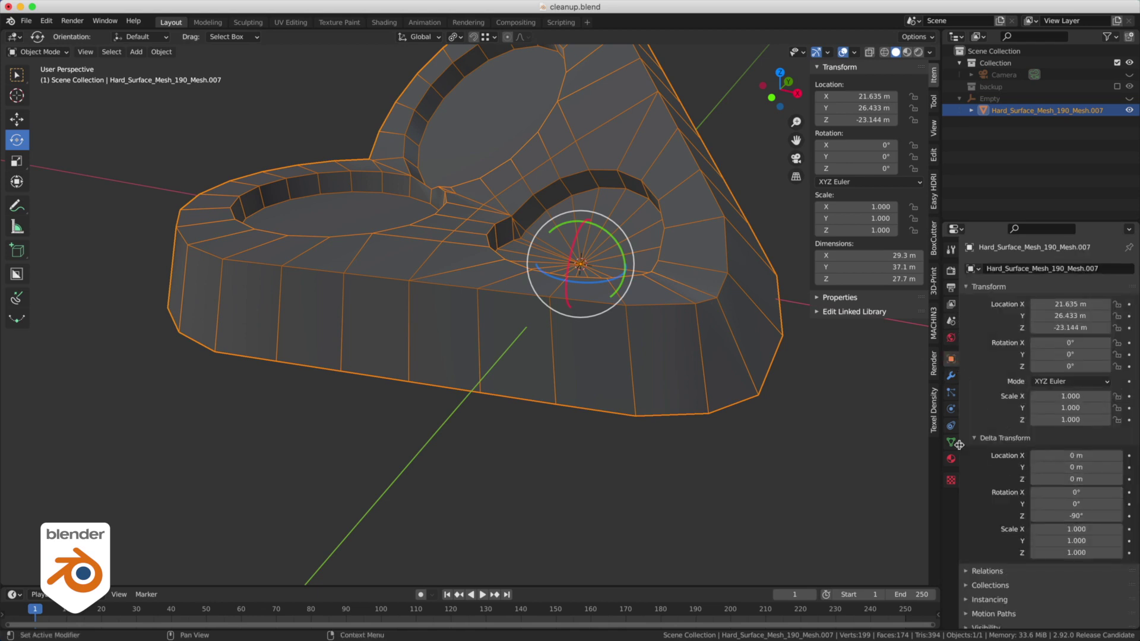
click(1024, 98)
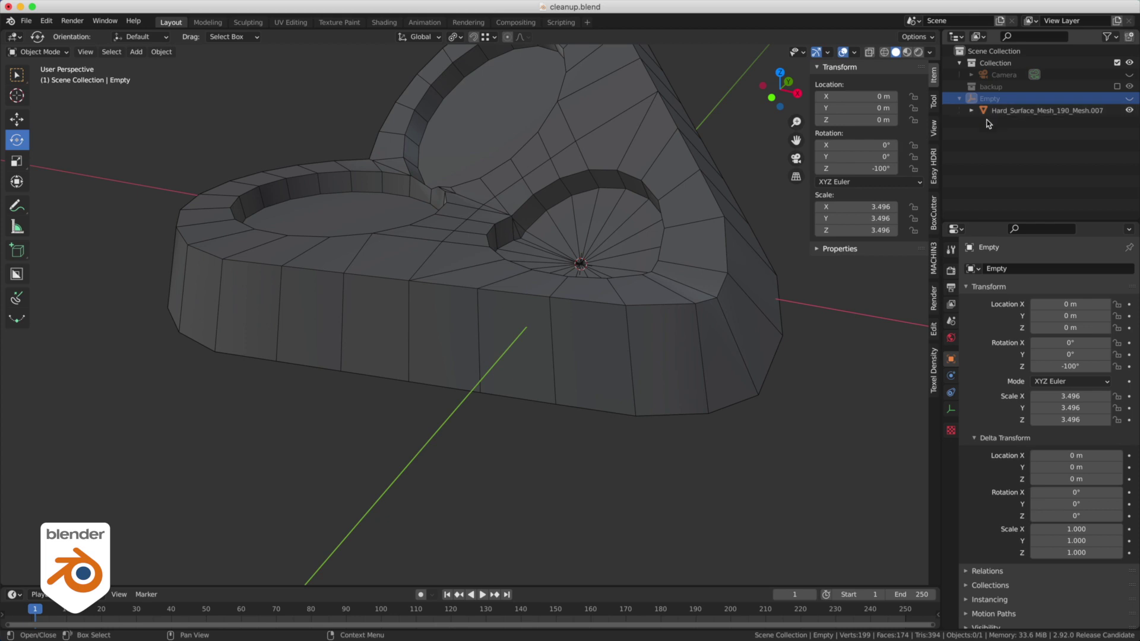
middle_drag(842, 383, 813, 400)
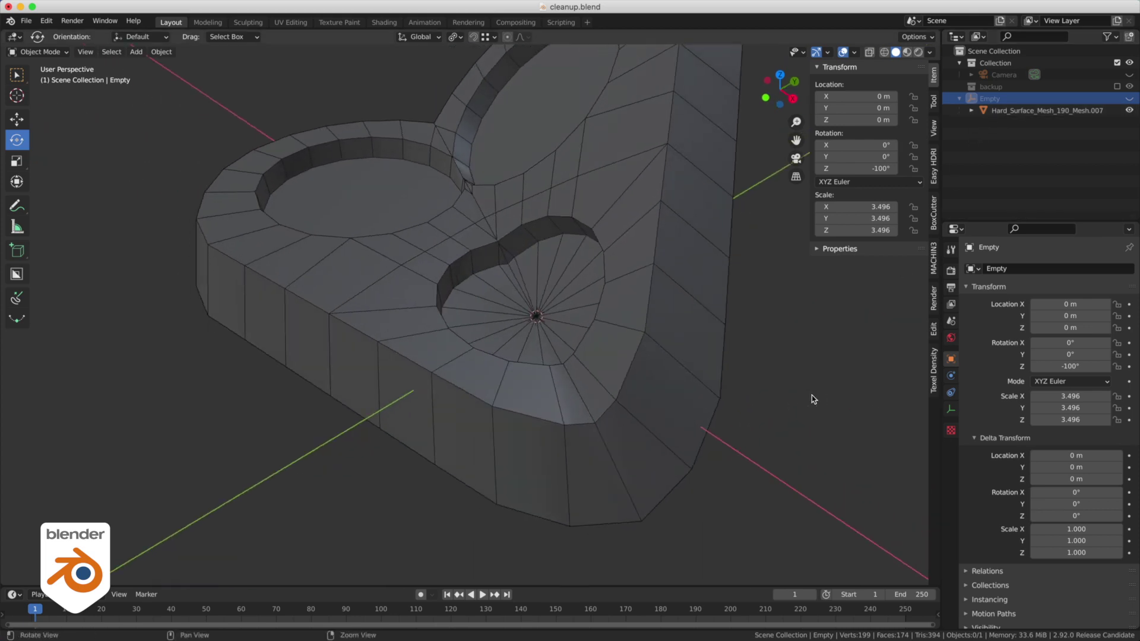
click(137, 52)
mouse_move(149, 69)
click(254, 68)
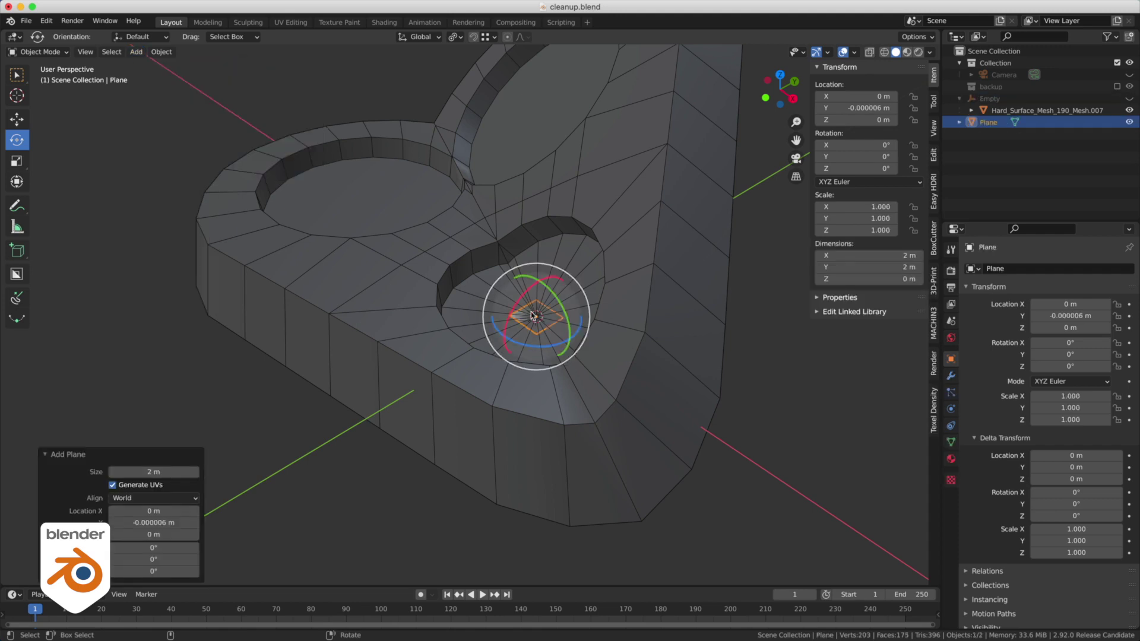
- Set the plane as the mirror object of the part's Mirror modifier, deselect everything and inspect the seam at the larger recess
click(648, 328)
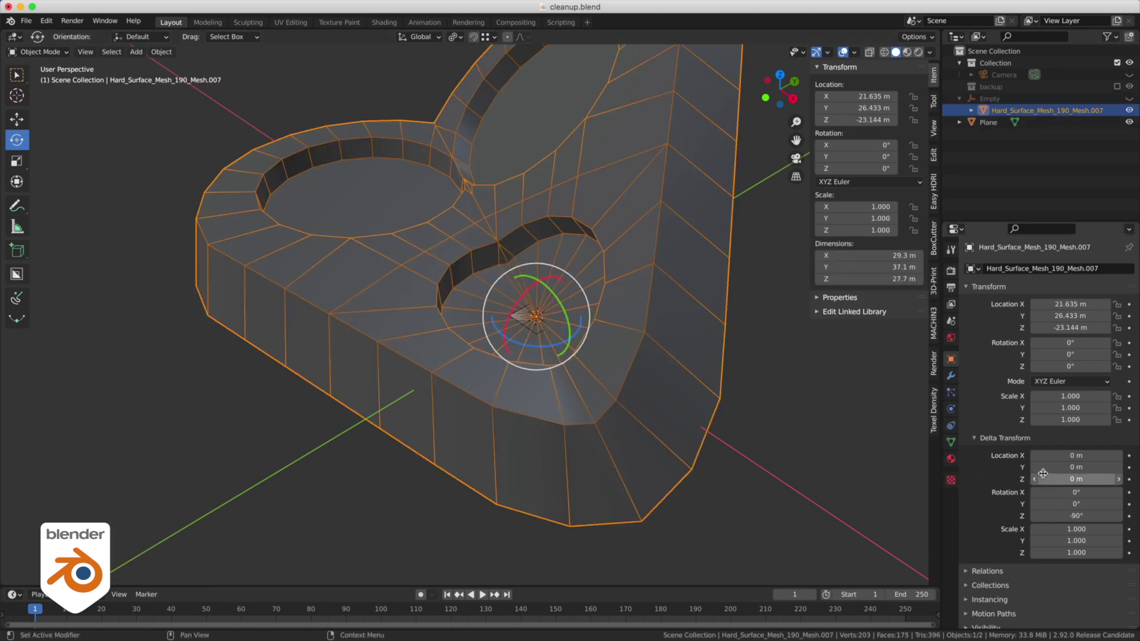
click(951, 375)
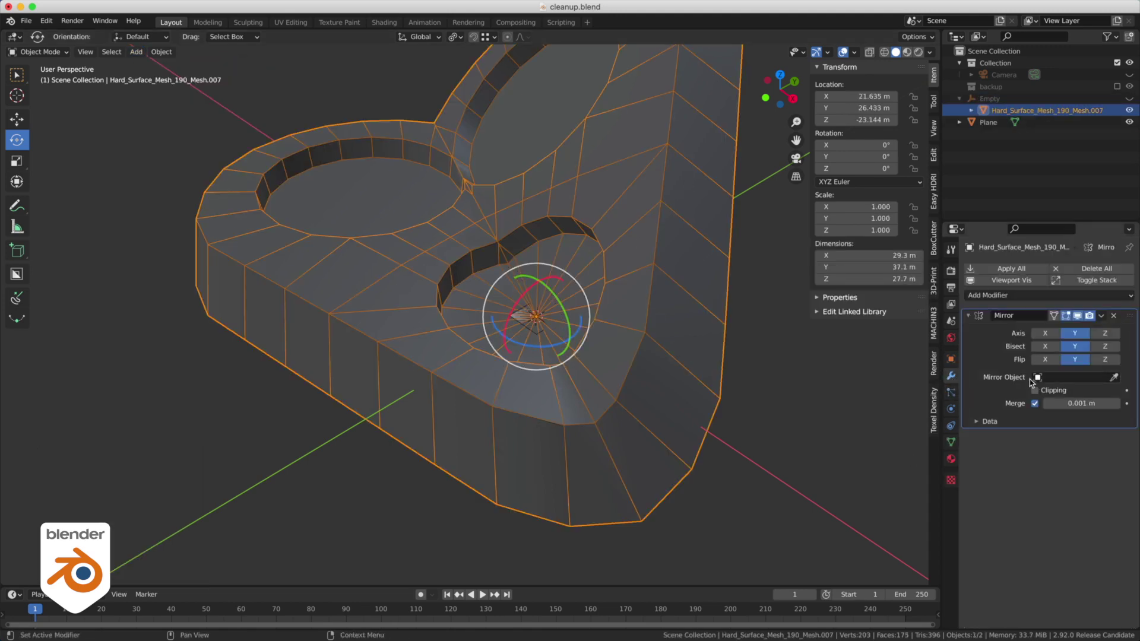
click(1069, 377)
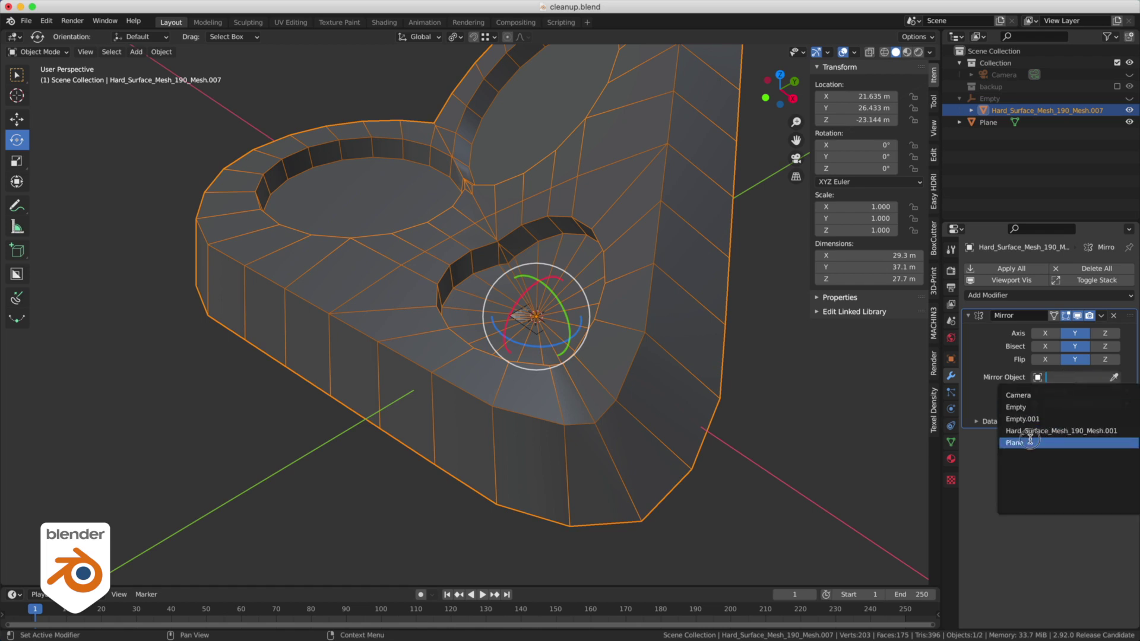
click(1033, 446)
key(alt+a)
alt+drag(513, 415, 641, 416)
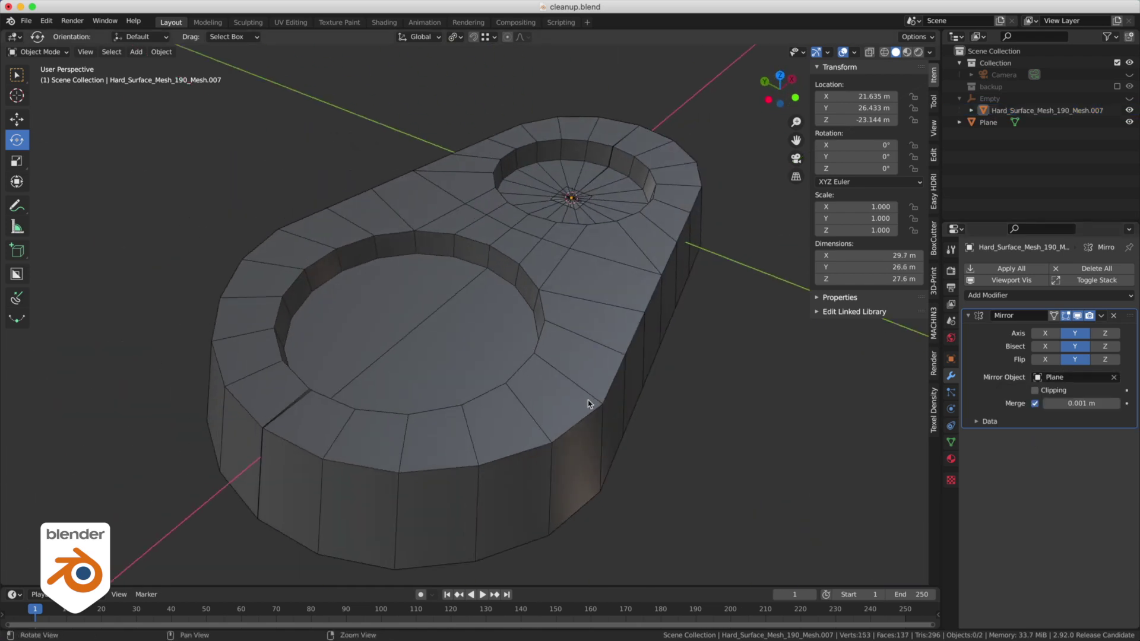
alt+drag(368, 394, 427, 397)
alt+right_drag(427, 396, 603, 406)
alt+drag(603, 407, 608, 382)
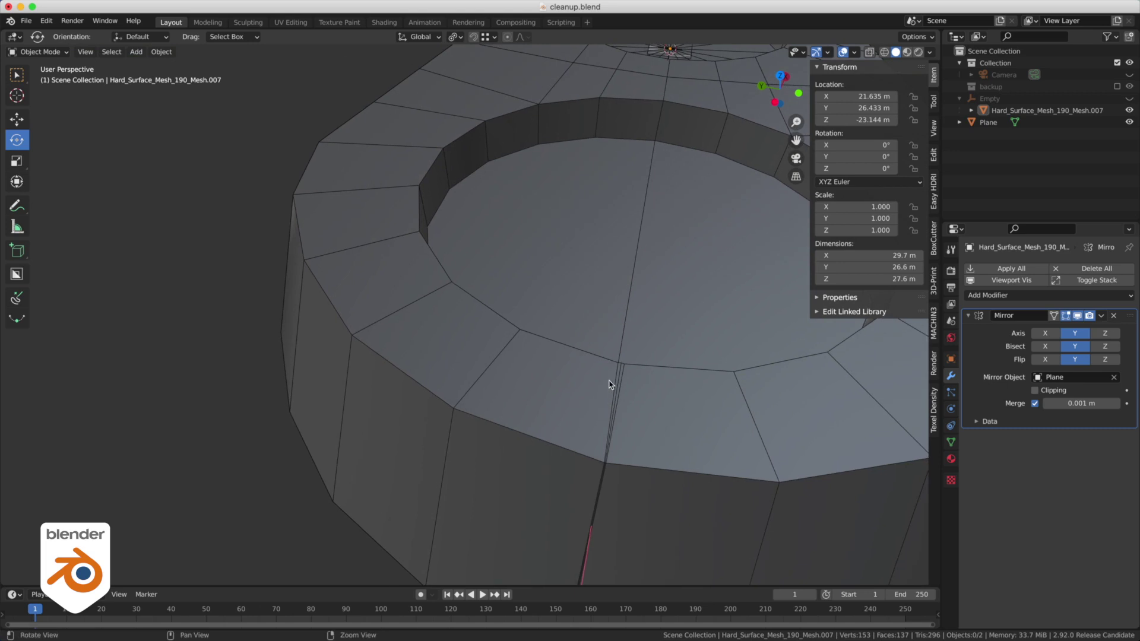
- In top view, enable snapping and move the centerline loop at the larger recess's outer end along Y onto the mirror axis
right_click(608, 380)
click(669, 378)
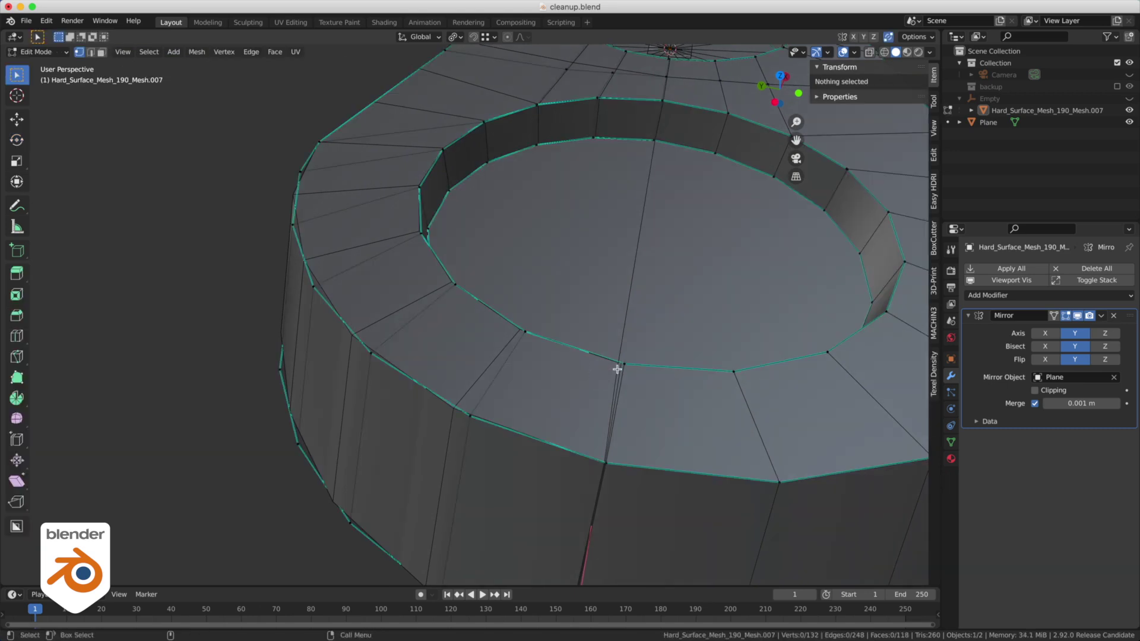
click(623, 362)
key(KP_7)
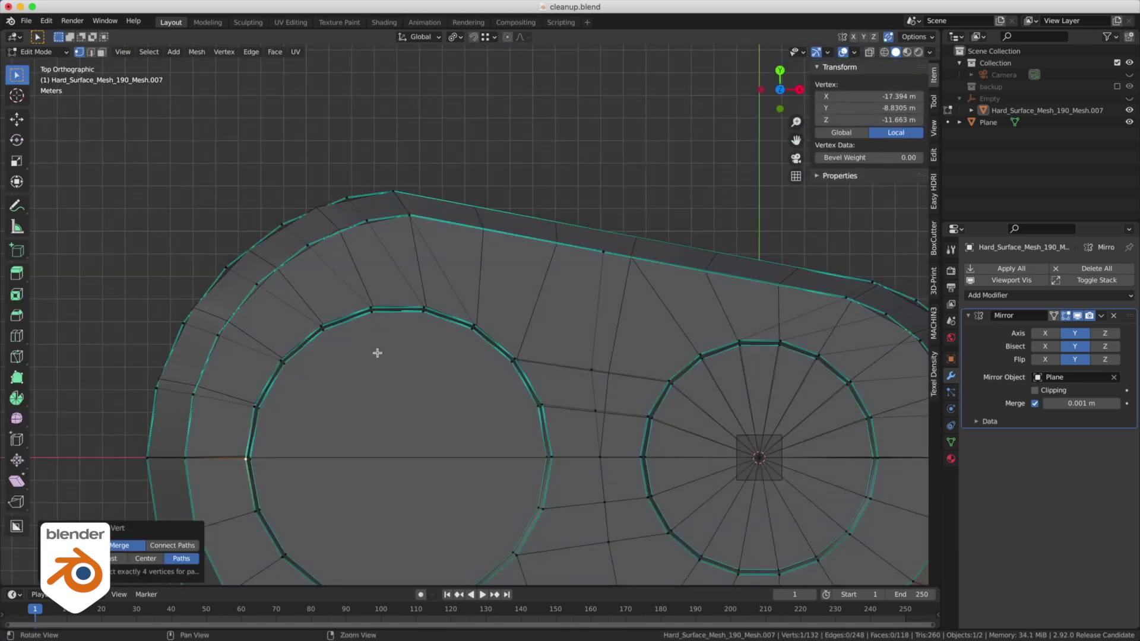
key(KP_Decimal)
alt+click(420, 346)
key(KP_Decimal)
key(shift+space)
key(g)
click(474, 37)
click(493, 37)
drag(507, 261, 507, 257)
click(493, 37)
click(472, 175)
click(460, 73)
- Snap the centerline loops between the recesses and at the smaller recess's outer end along Y onto the mirror axis
shift+middle_drag(831, 368, 499, 324)
alt+click(547, 266)
shift+middle_drag(653, 321, 401, 336)
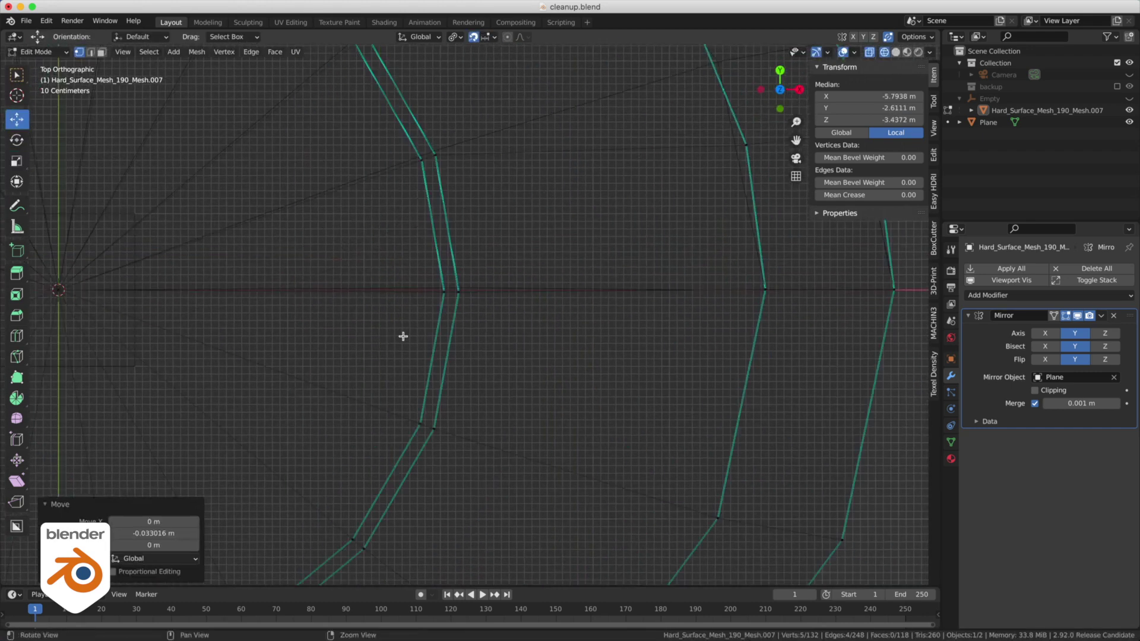
alt+click(427, 289)
drag(456, 240, 471, 240)
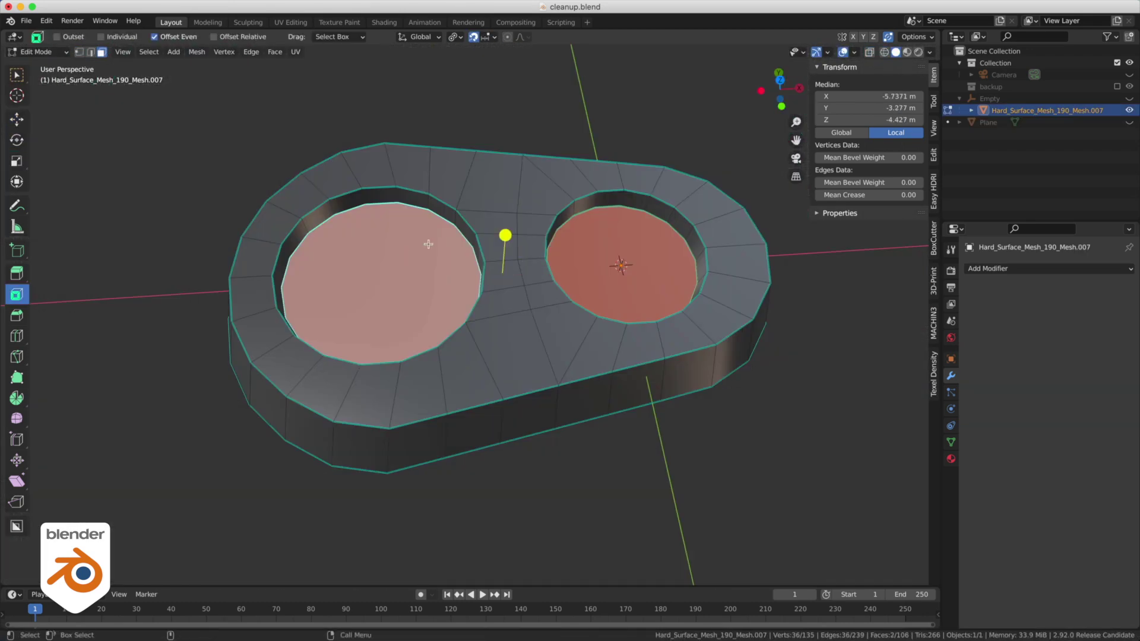
- Try to inset both recess floors by 1.969 m and replace the smaller inner face with a grid fill
drag(506, 235, 506, 246)
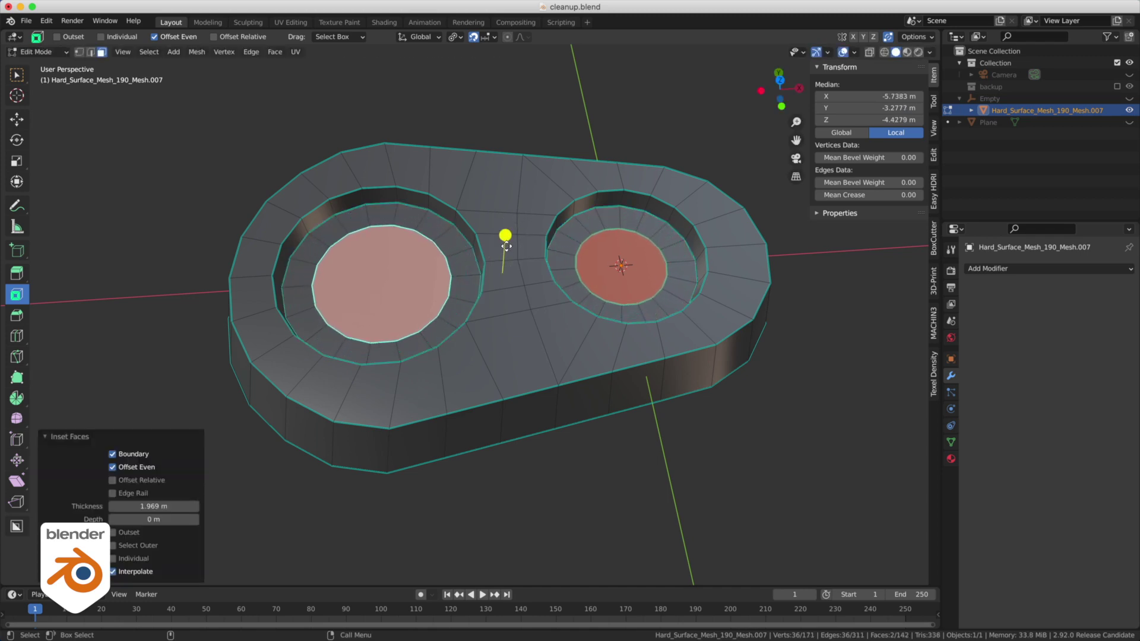
key(ctrl+x)
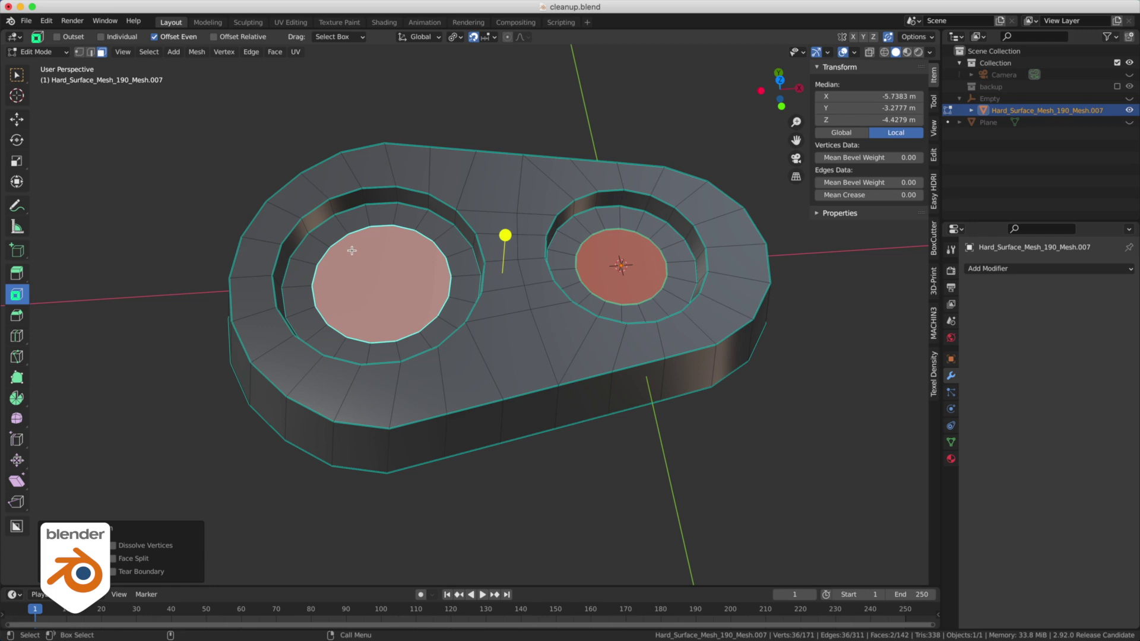
key(w)
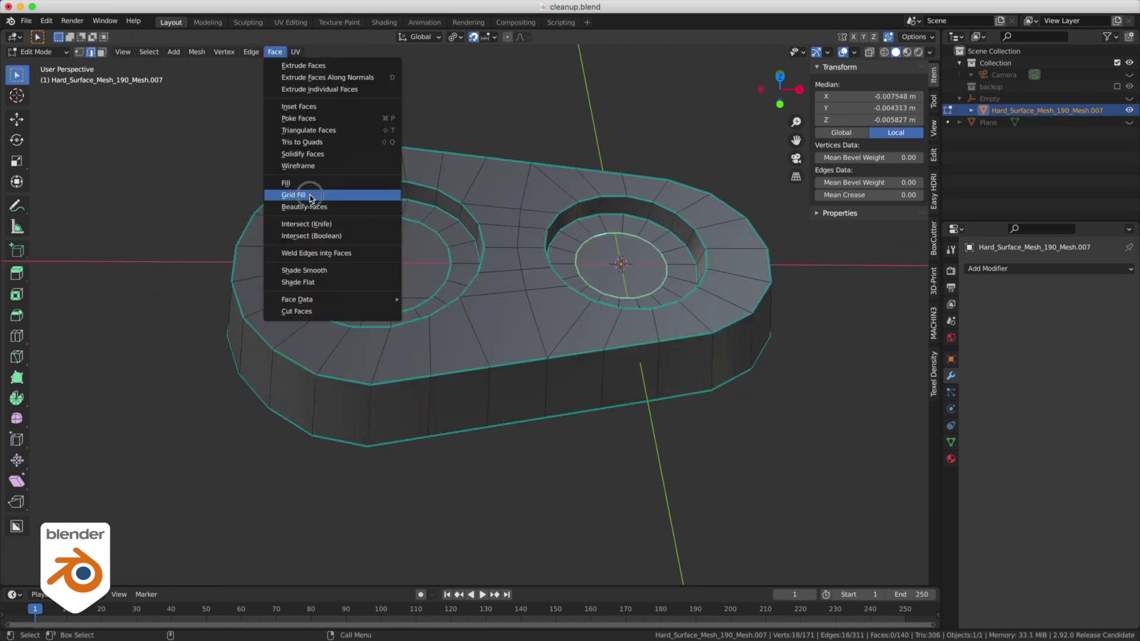
click(309, 194)
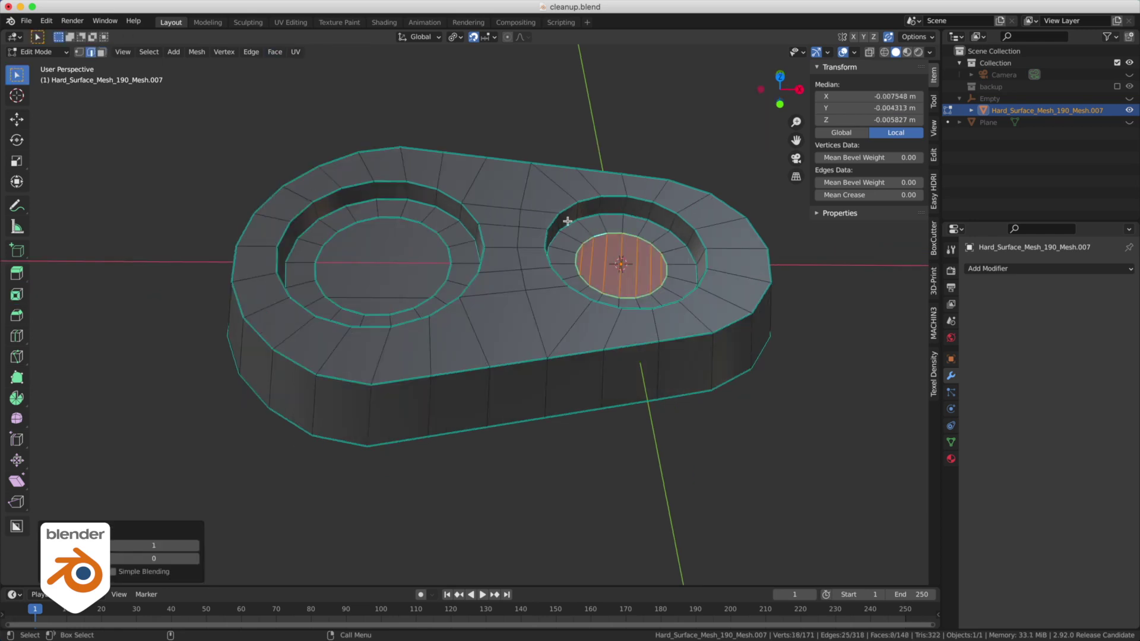
key(ctrl+z)
- Dissolve every other radial edge inside the inner circle of the smaller recess's floor
key(Tab)
click(603, 214)
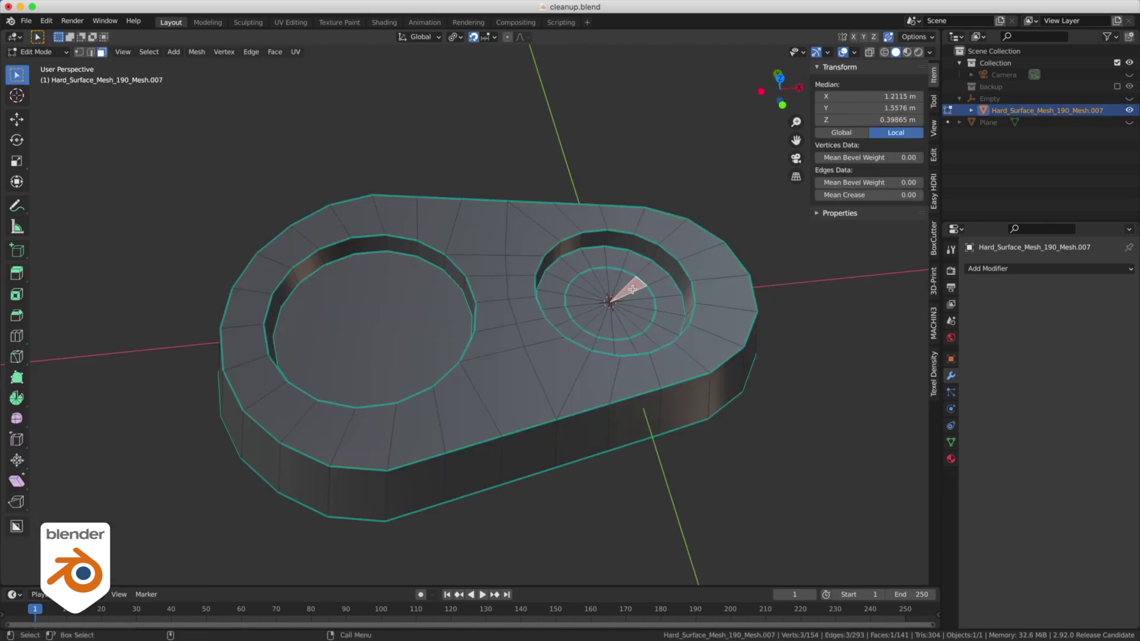
key(x)
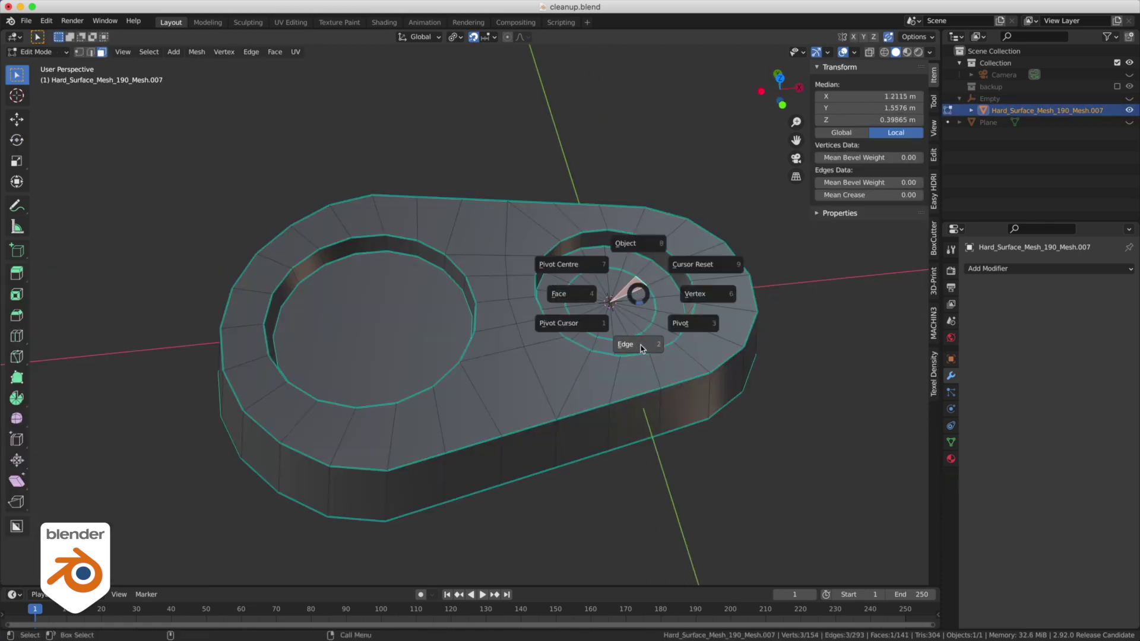
click(598, 276)
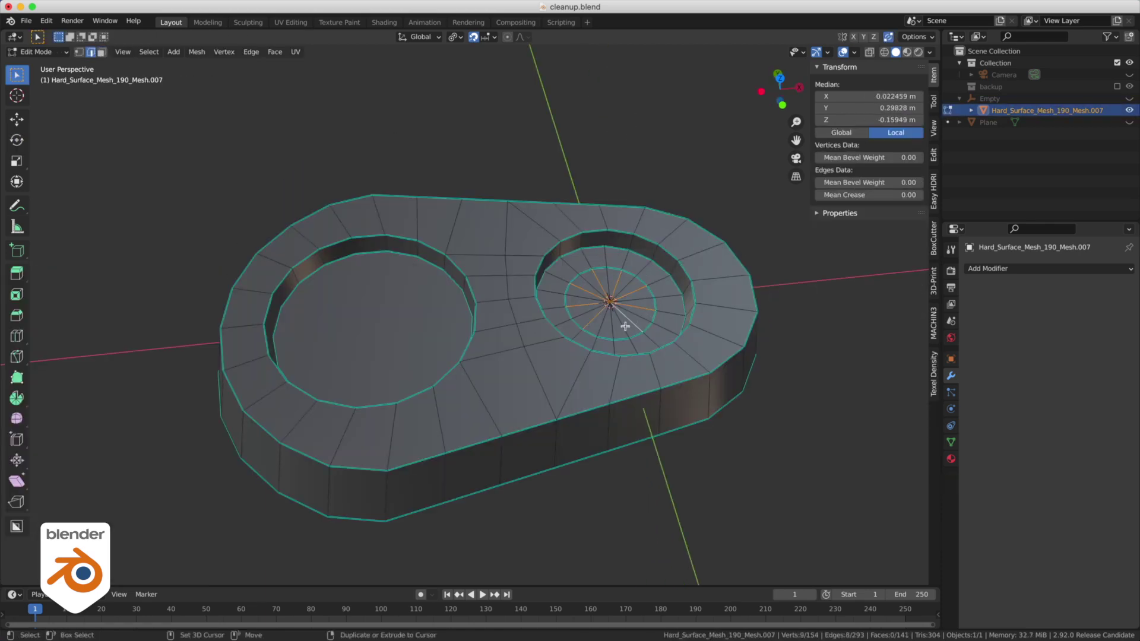
key(ctrl+x)
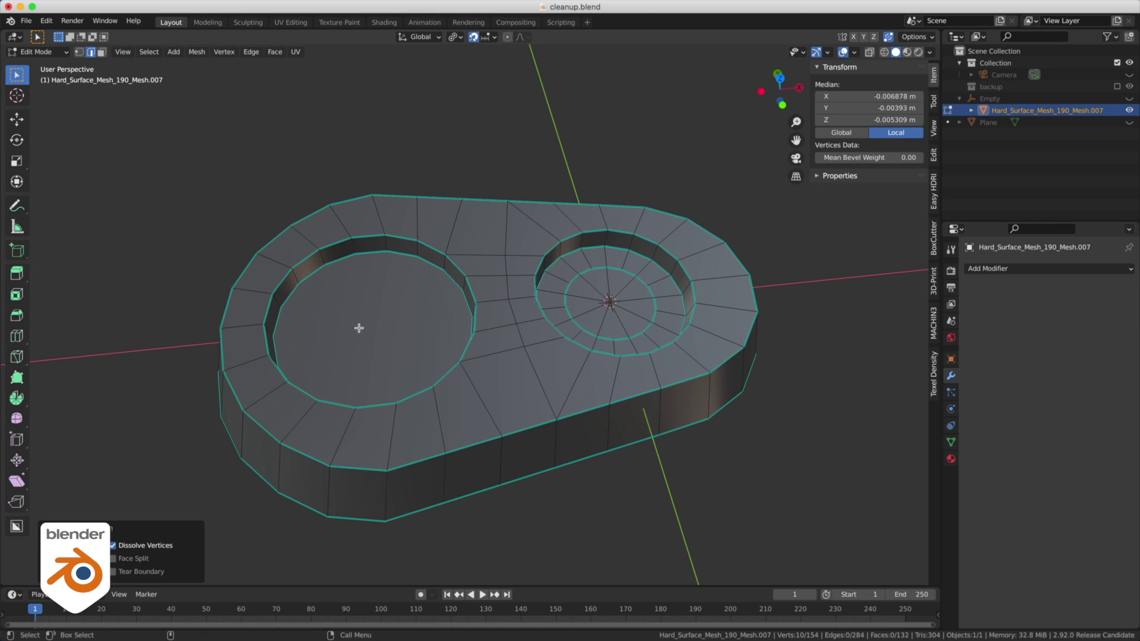
key(3)
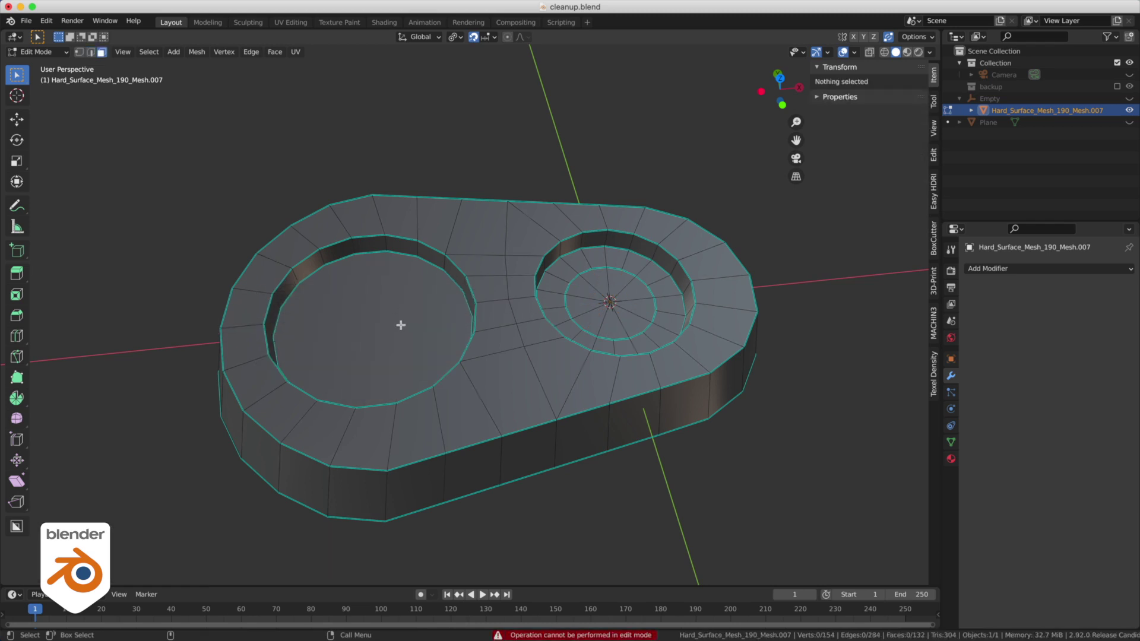
- Inset the larger recess's floor twice, the second time by 1.953 m, and poke the resulting inner face
click(399, 325)
key(i)
drag(366, 287, 369, 296)
click(275, 51)
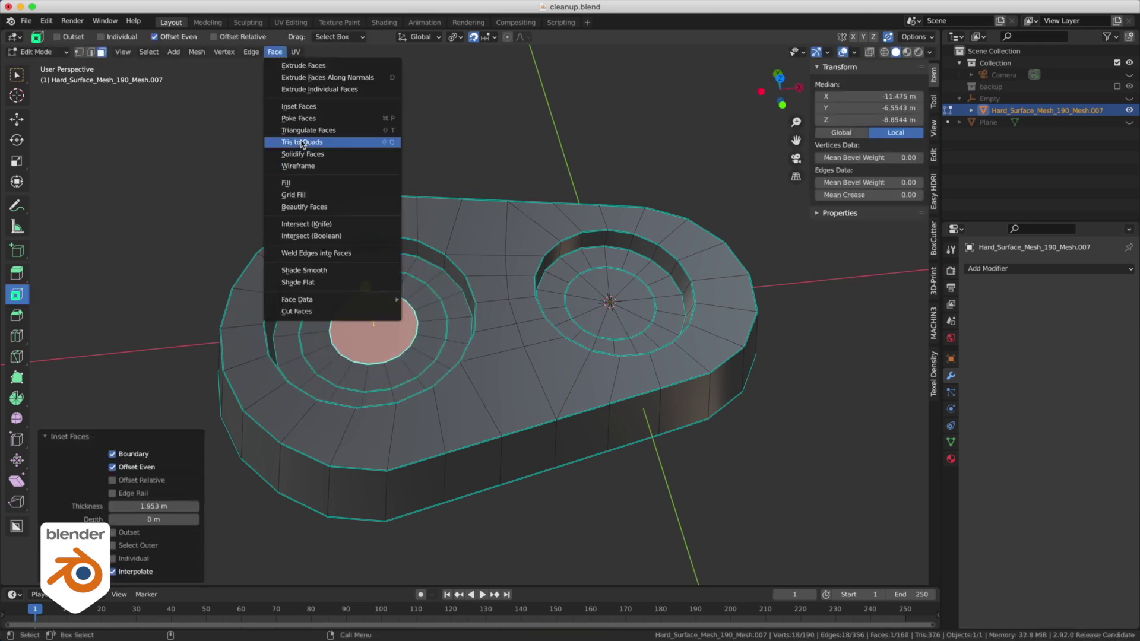
click(323, 143)
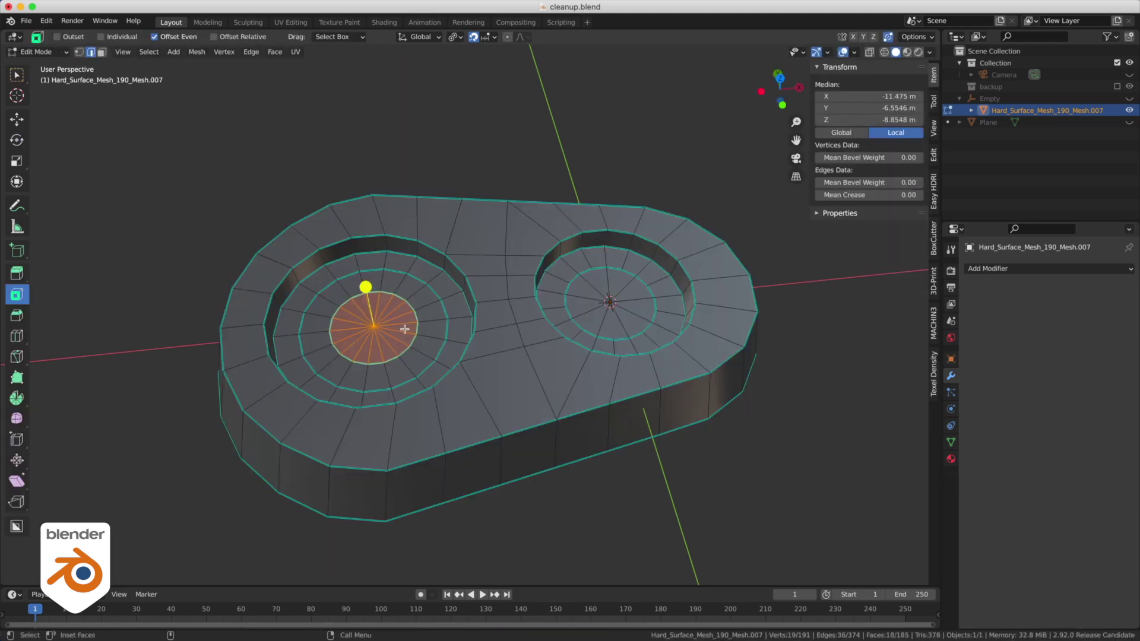
- Dissolve every other radial edge inside the inner circle of the larger recess's floor
key(w)
click(404, 331)
shift+click(389, 345)
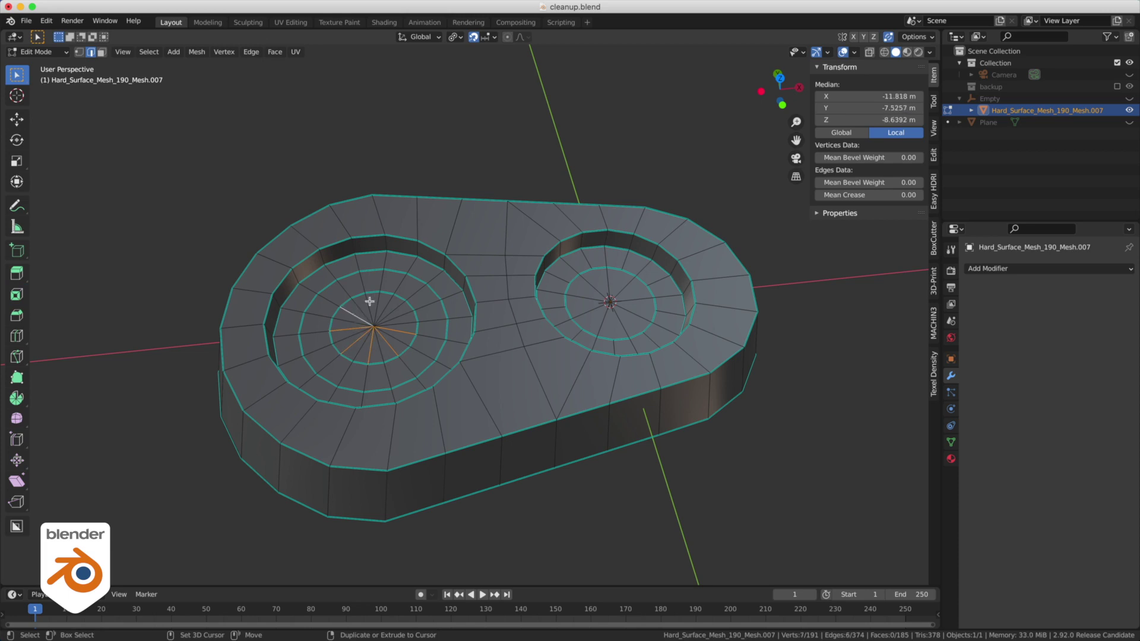
shift+click(368, 301)
shift+click(386, 301)
shift+click(399, 312)
key(ctrl+x)
- On the underside, try connecting opposite outline vertices crosswise where the straight sides meet the wide and narrow rounded ends
key(Tab)
click(498, 198)
middle_drag(551, 339, 540, 348)
middle_drag(528, 394, 525, 229)
key(Tab)
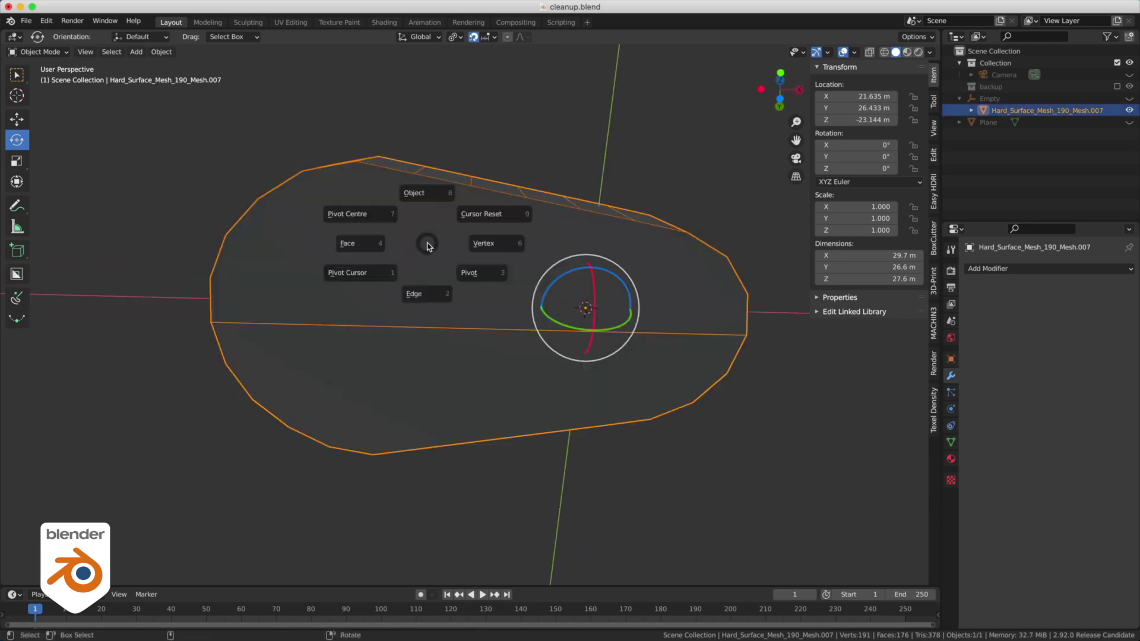
click(492, 244)
click(356, 161)
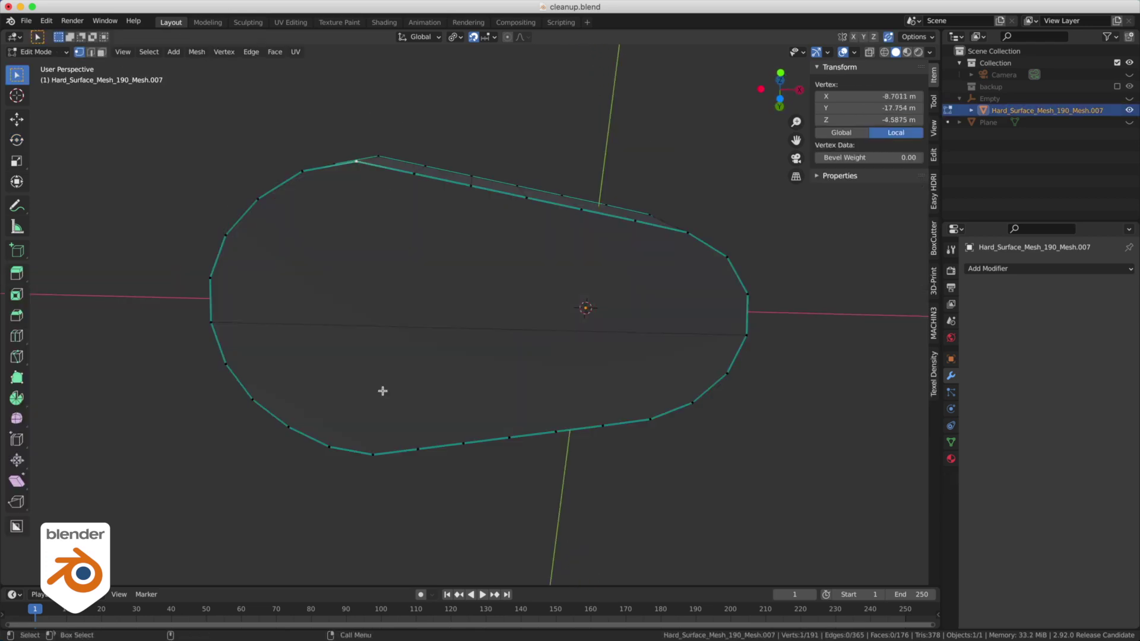
shift+click(373, 455)
key(j)
click(688, 232)
shift+click(650, 419)
key(j)
- Try connecting the end vertices lengthwise across the underside on both sides of its centerline
click(747, 294)
shift+click(211, 278)
key(j)
click(225, 364)
shift+click(726, 374)
key(j)
- Try connecting opposite vertices of the underside's two straight sides with crosswise edges
click(634, 220)
shift+click(602, 426)
key(j)
click(581, 209)
shift+click(556, 432)
key(j)
click(525, 198)
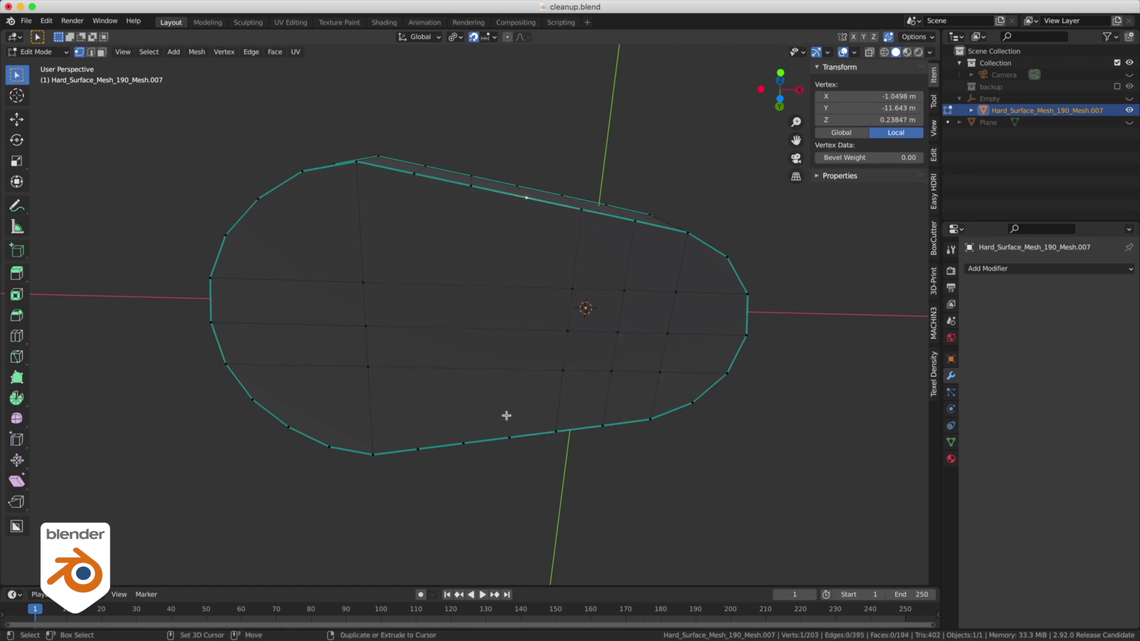
shift+click(510, 438)
key(ctrl+r)
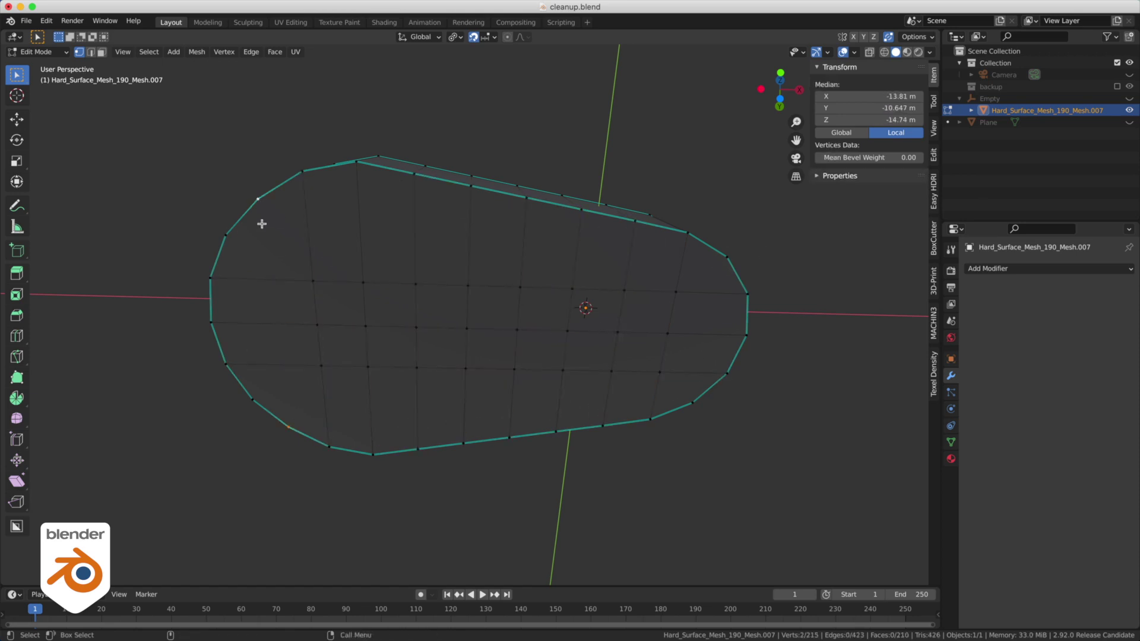
- Try adding crosswise edges through the underside's wide rounded end and check the grid in Object Mode
click(263, 225)
middle_drag(366, 305, 285, 228)
click(233, 230)
shift+click(707, 231)
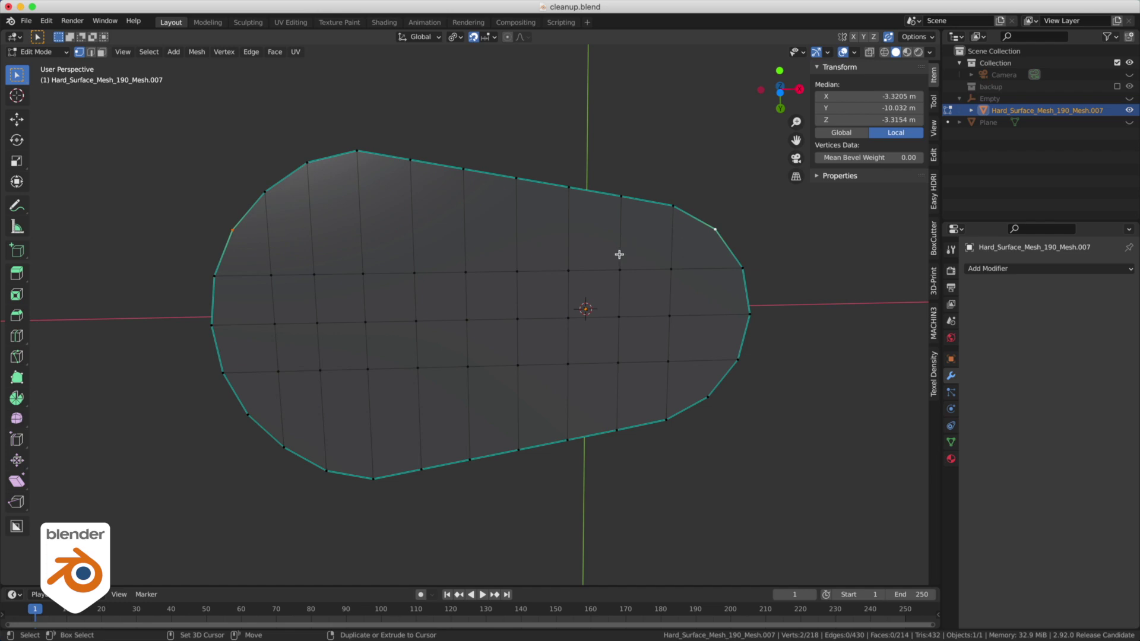
middle_drag(693, 232, 463, 265)
key(Tab)
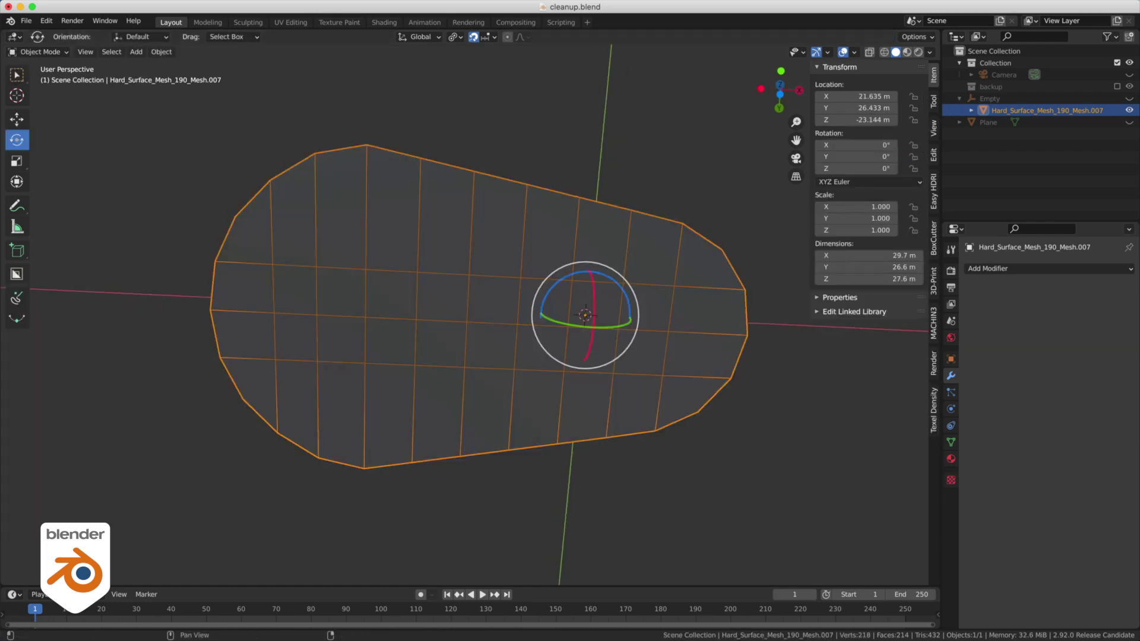
- Connect opposite underside vertices with one crosswise edge just inside the narrow rounded end and one just inside the wide end
key(Tab)
click(631, 212)
shift+click(608, 435)
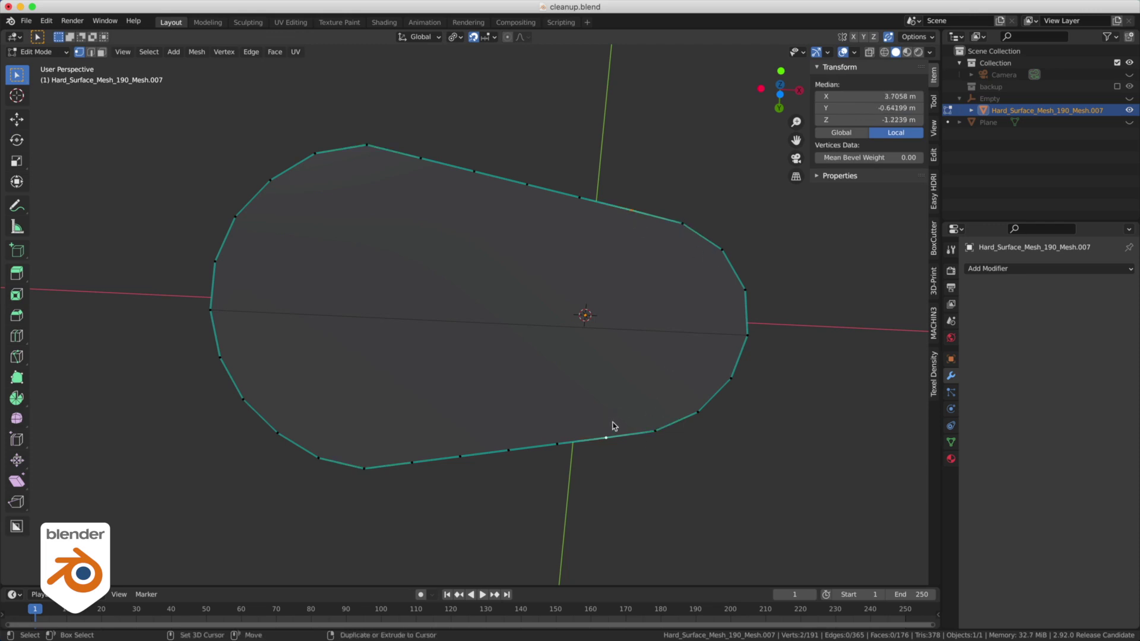
key(j)
click(425, 160)
shift+click(416, 461)
key(j)
- Connect the narrow end's centerline vertex to one rim vertex on each side of the centerline as radial edges
click(618, 329)
shift+click(723, 249)
key(j)
click(618, 329)
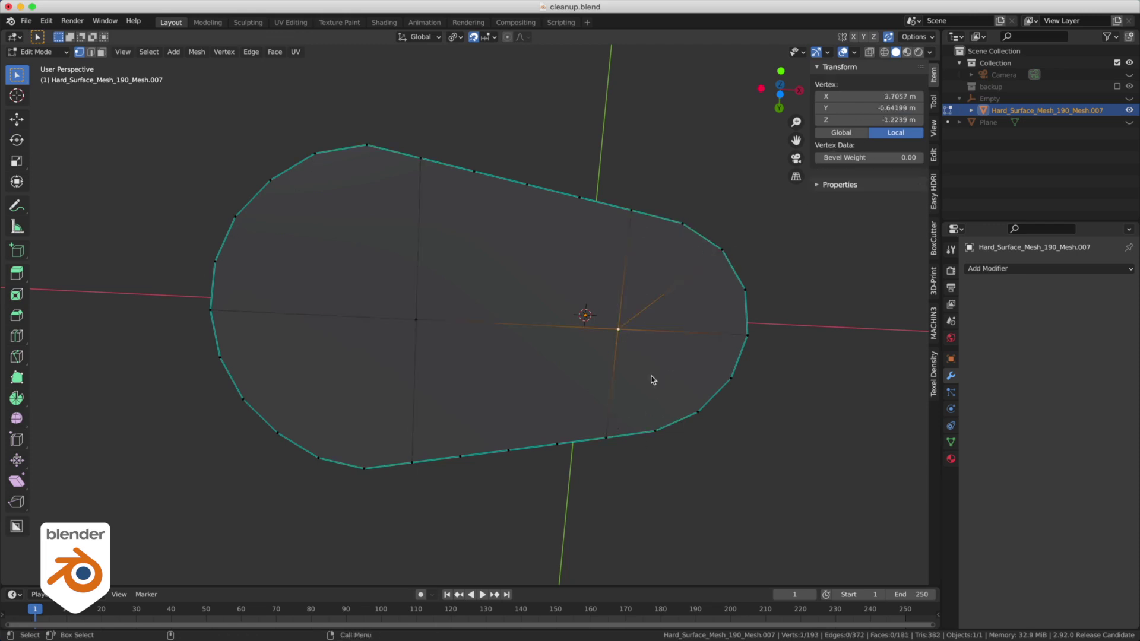
shift+click(697, 412)
key(j)
- Connect the wide end's centerline vertex to alternate rim vertices on both sides of the centerline as radial edges
click(416, 320)
shift+click(318, 458)
key(j)
click(243, 399)
shift+click(415, 320)
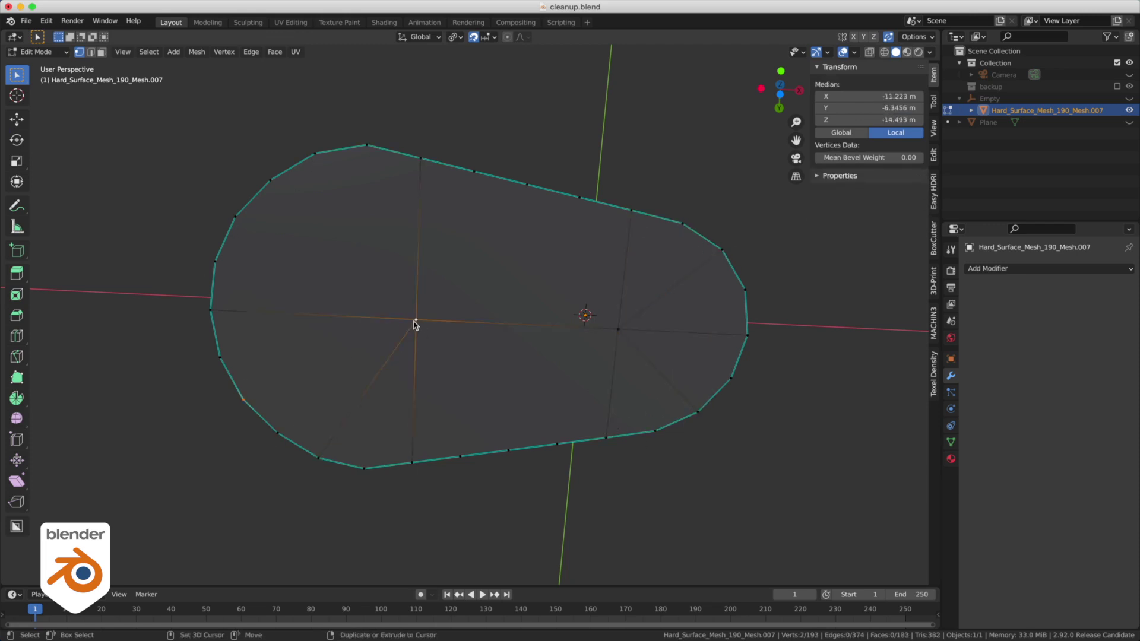
key(j)
click(235, 217)
shift+click(416, 320)
key(j)
click(315, 153)
shift+click(415, 320)
- Connect the remaining opposite vertices of the underside's straight sides with crosswise edges between the two radial centers
shift+click(460, 456)
key(j)
click(509, 450)
shift+click(527, 184)
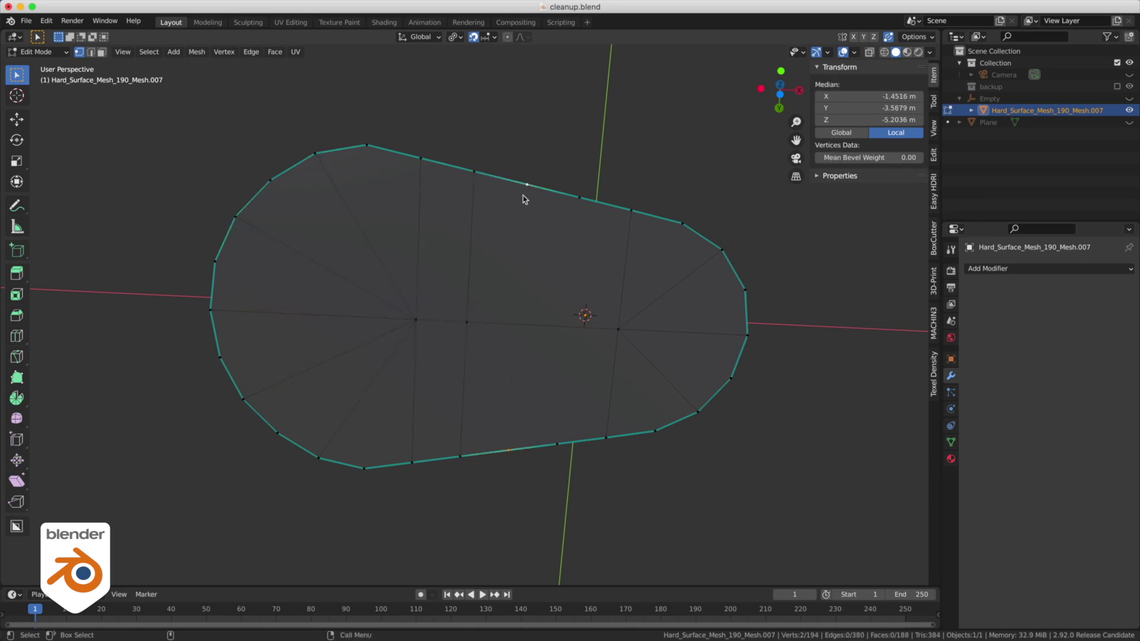
key(j)
click(579, 198)
shift+click(557, 444)
key(j)
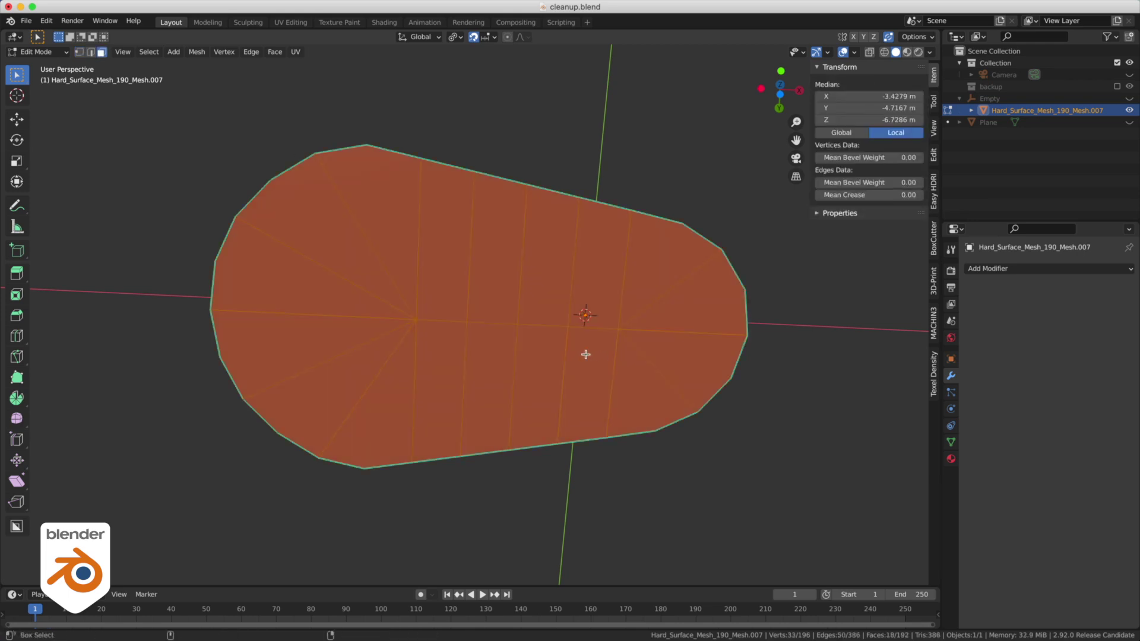
- Inset all underside faces twice, setting the thickness to 2 m each time
click(16, 294)
mouse_move(479, 341)
mouse_down()
mouse_move(471, 315)
mouse_move(482, 338)
mouse_up()
click(153, 505)
text(2)
key(Return)
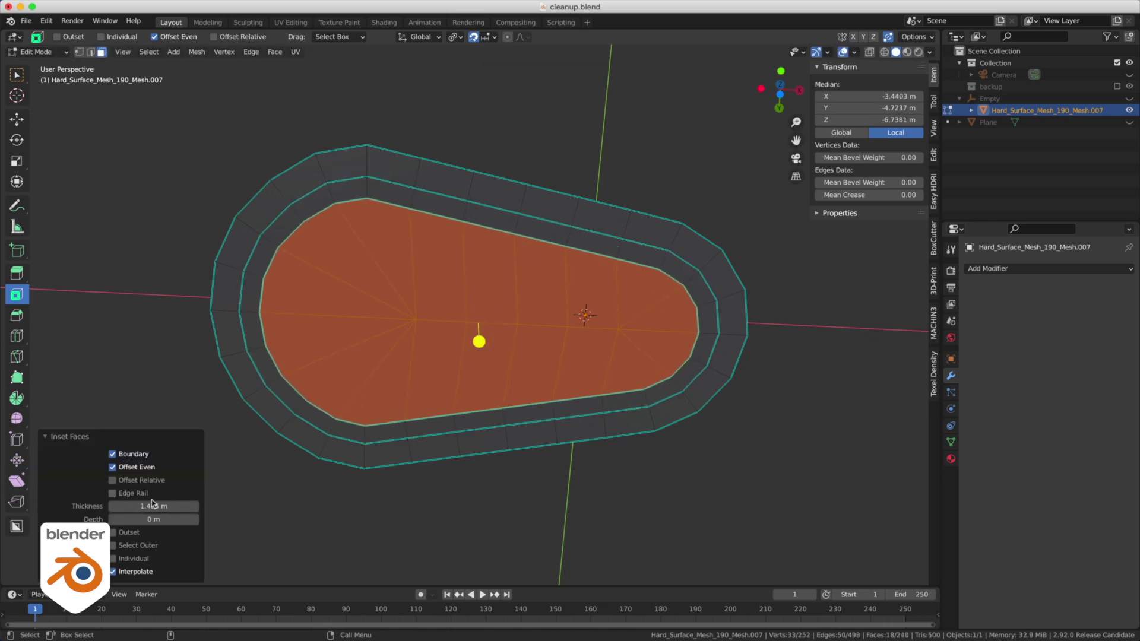
click(152, 504)
text(2)
key(Return)
- Inset the inner underside faces a third time and check the loops in Object Mode
middle_drag(665, 475, 669, 516)
drag(478, 374, 481, 351)
key(Tab)
click(658, 528)
middle_drag(658, 528, 603, 502)
click(494, 365)
- Select all coplanar underside faces and, in Sculpt Mode, create a face set from the Edit Mode selection
key(Tab)
click(482, 359)
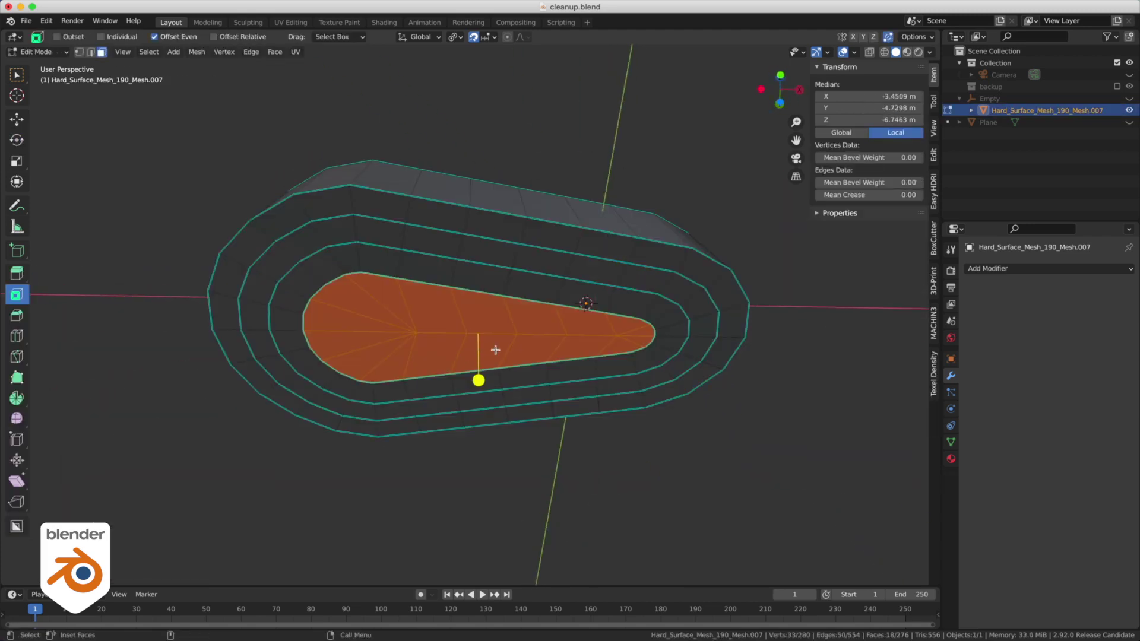
key(w)
key(shift+g)
click(495, 351)
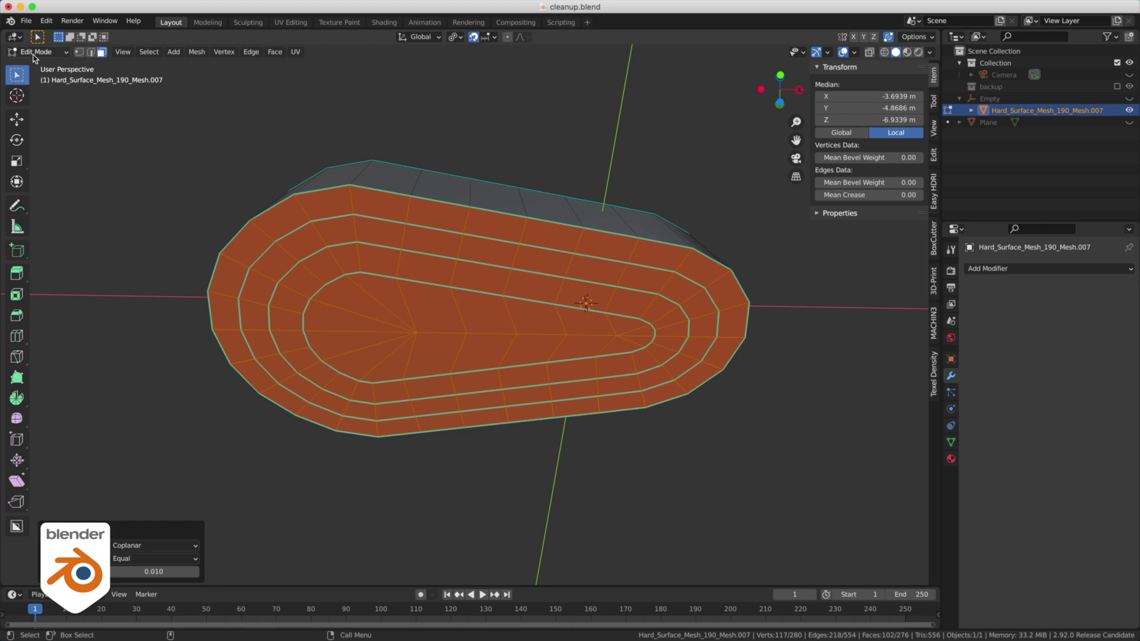
click(35, 55)
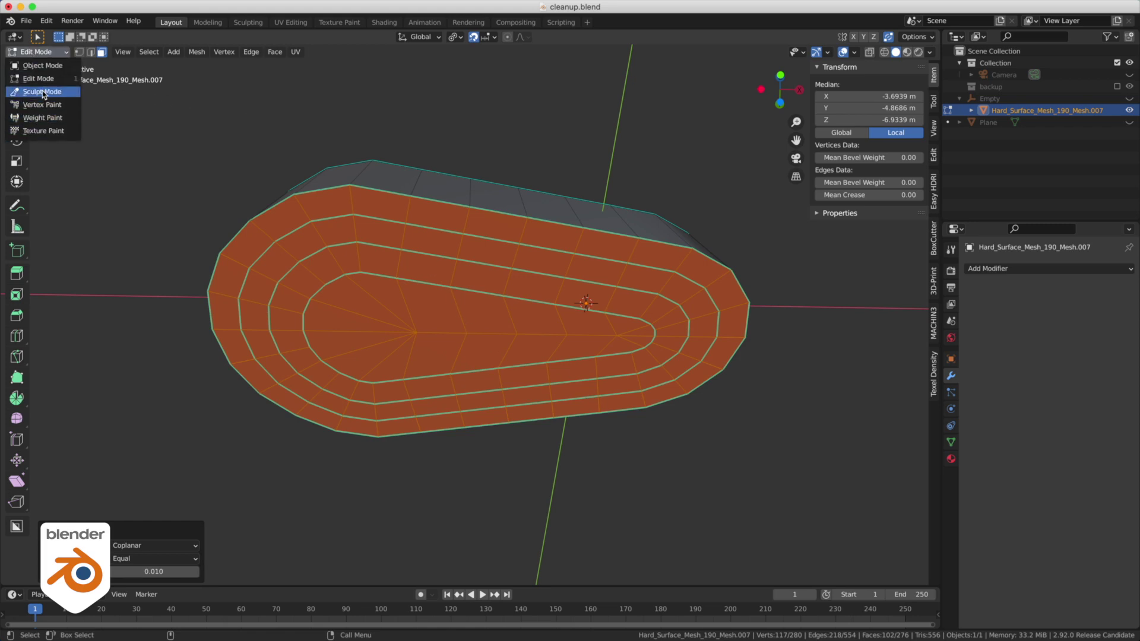
click(42, 92)
click(169, 52)
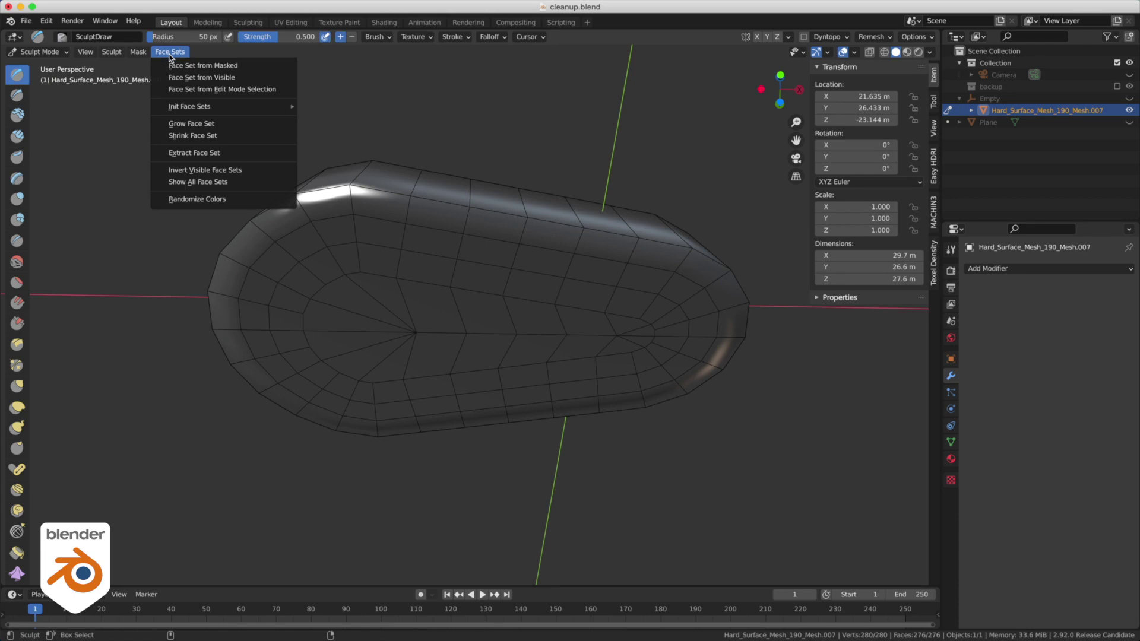
click(181, 90)
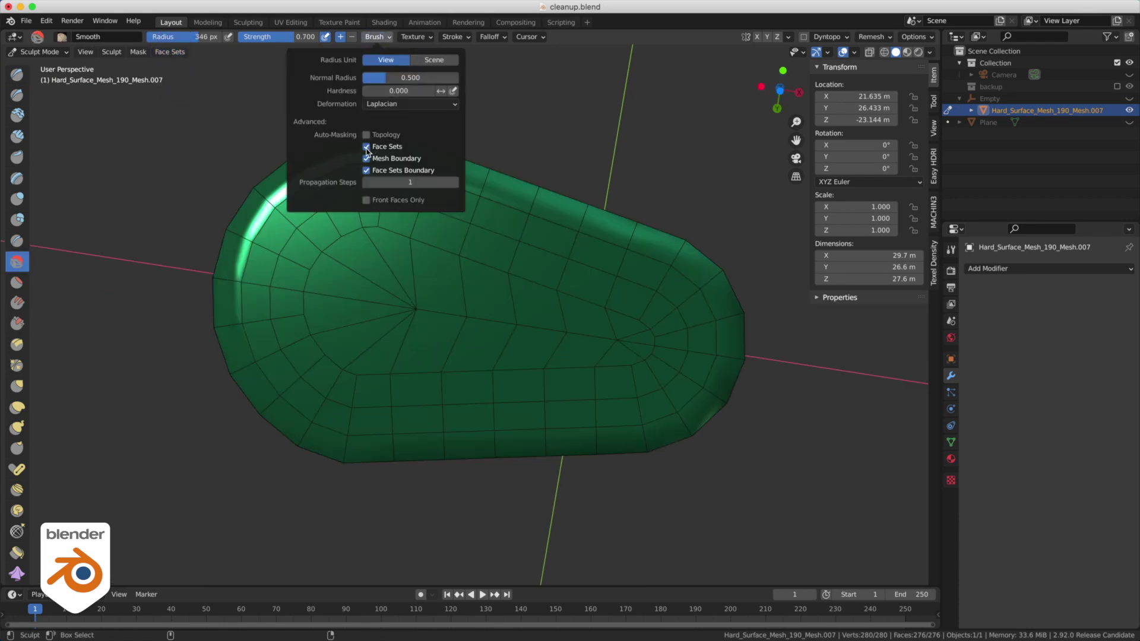
- Smooth the underside topology using the Smooth brush with face set and boundary auto-masking, then inspect it deselected in Object Mode
mouse_move(471, 279)
mouse_down()
mouse_move(310, 198)
mouse_move(418, 300)
mouse_move(692, 371)
mouse_up()
mouse_move(383, 183)
mouse_down()
mouse_move(415, 407)
mouse_move(461, 330)
mouse_up()
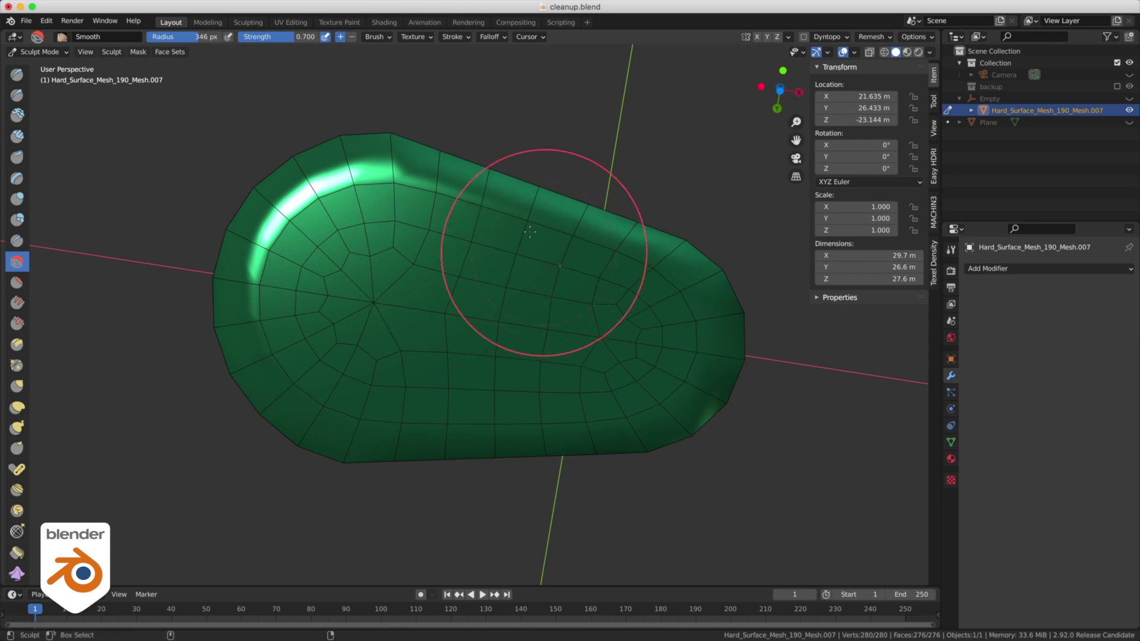
mouse_move(522, 204)
middle_down()
mouse_move(473, 242)
mouse_move(405, 349)
mouse_move(542, 348)
mouse_move(511, 220)
middle_up()
click(52, 57)
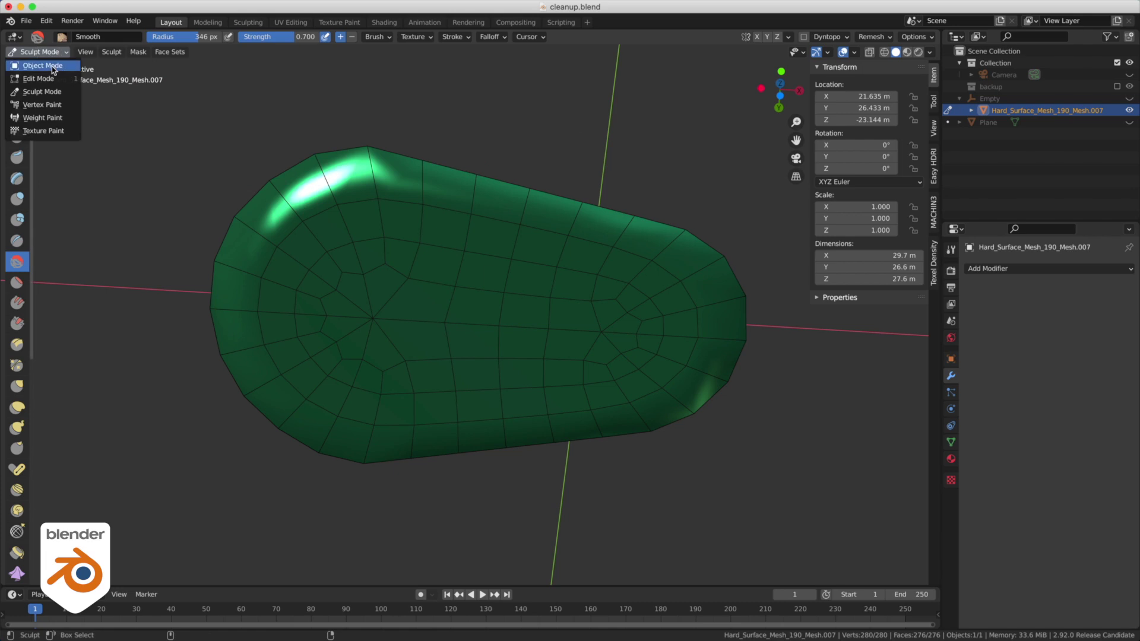
click(42, 66)
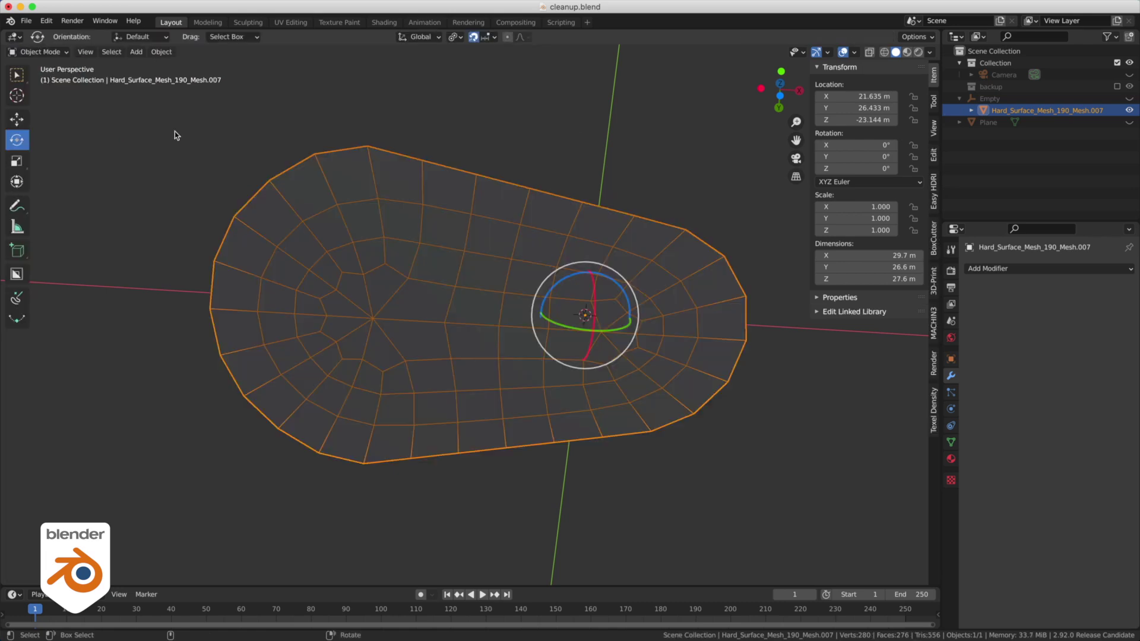
click(383, 125)
middle_drag(529, 208, 564, 200)
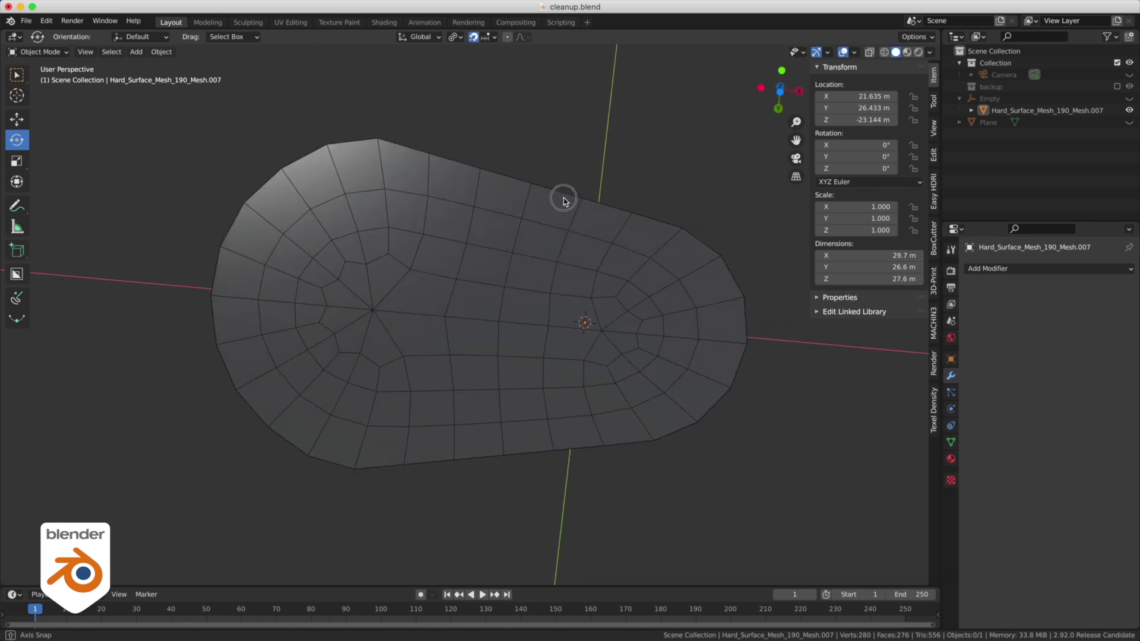
scroll(479, 323, up, 1)
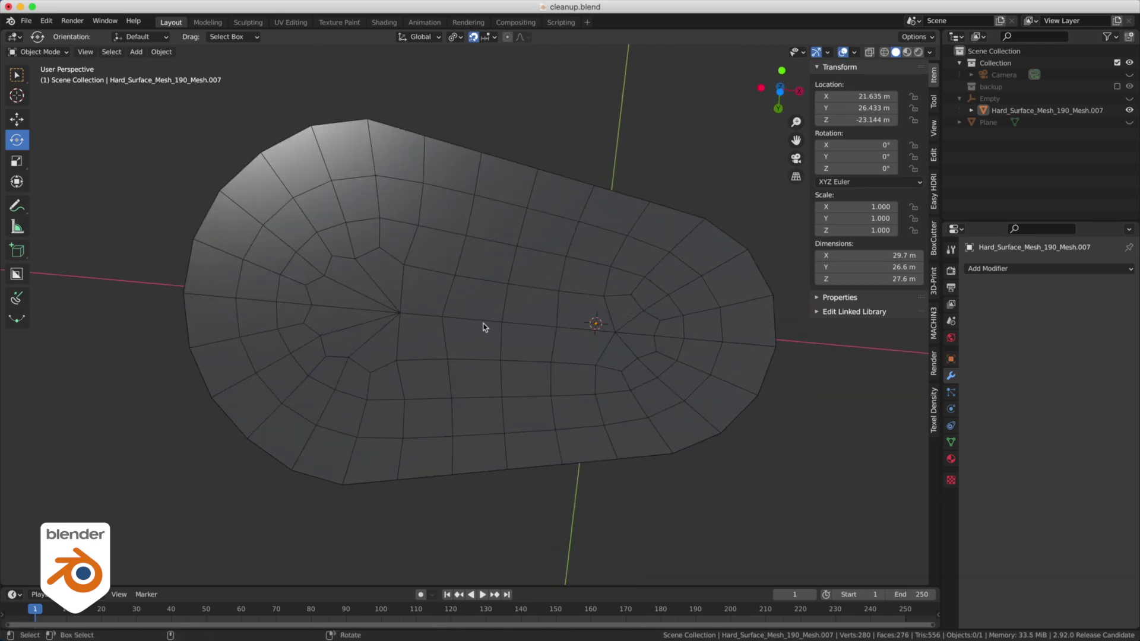
- Dissolve the radial edges inside the innermost underside loop at both rounded ends
key(Tab)
click(479, 376)
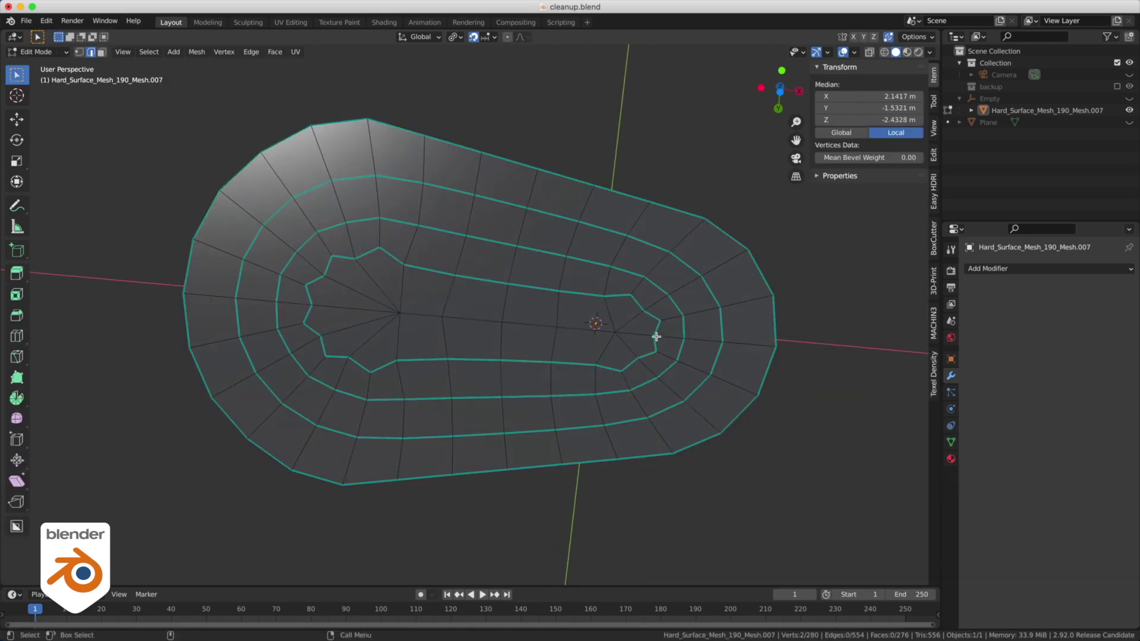
shift+click(630, 321)
shift+click(627, 346)
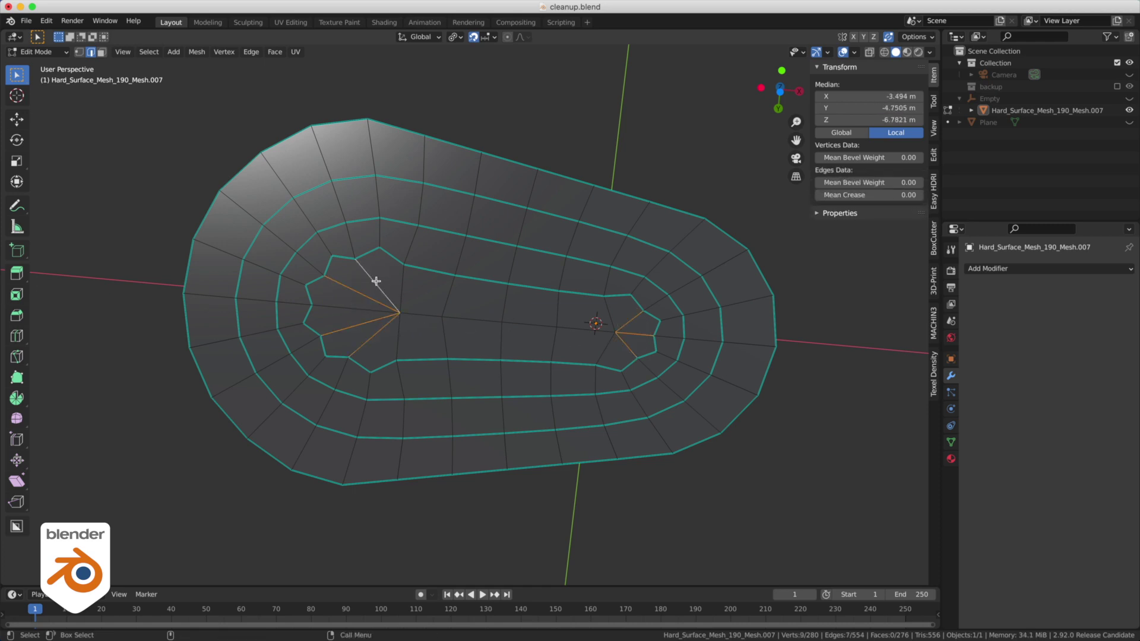
key(ctrl+x)
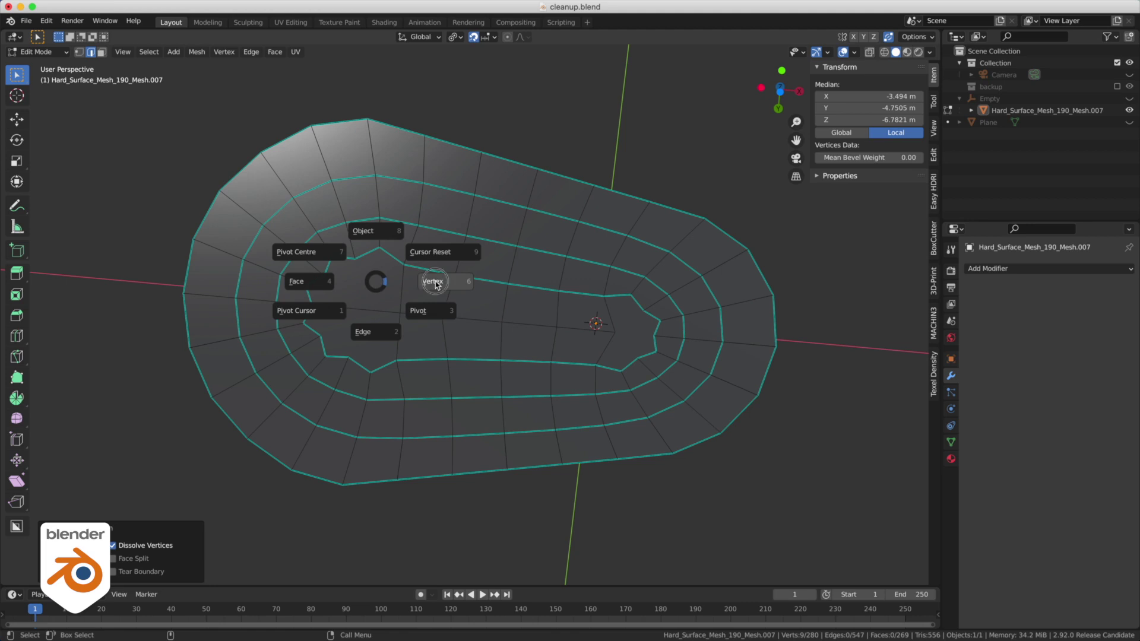
- Connect three pairs of opposite vertices crosswise inside the innermost loop's wide end
click(435, 282)
click(379, 247)
shift+click(370, 368)
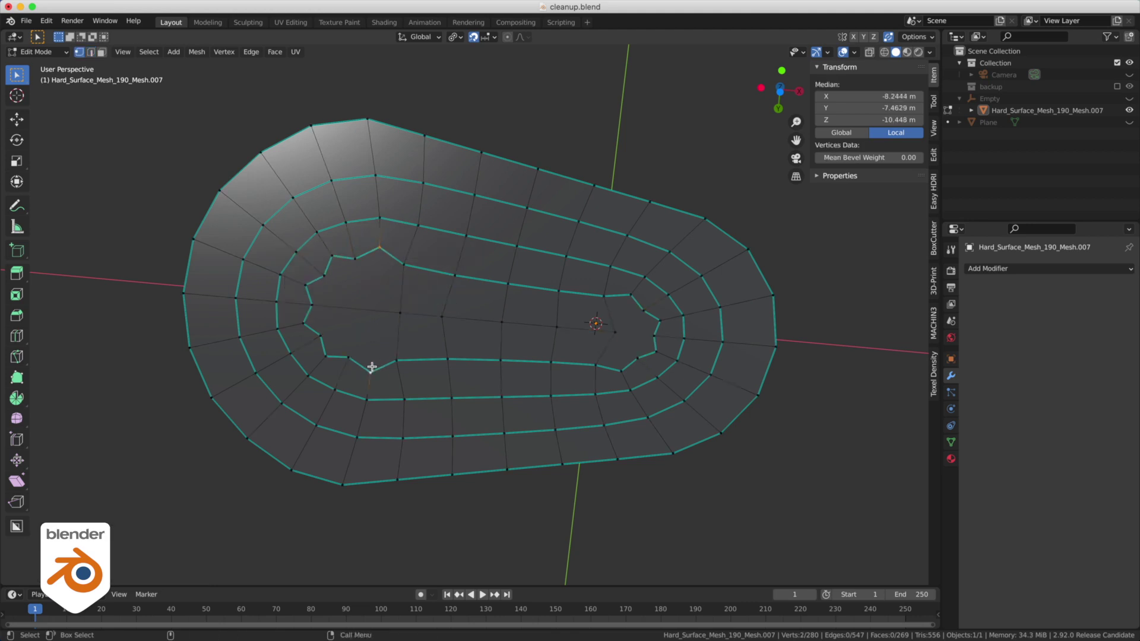
key(j)
click(357, 260)
shift+click(349, 357)
key(j)
click(325, 275)
shift+click(320, 333)
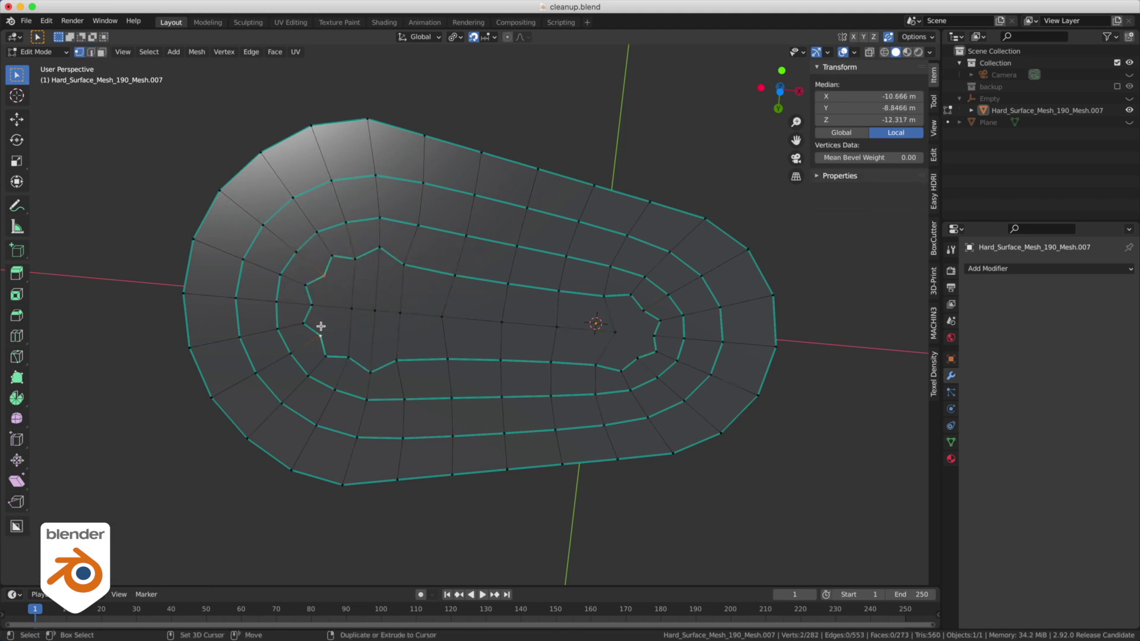
key(j)
- Move the two protruding vertices of the innermost loop's wide end inward and connect them crosswise
click(331, 256)
key(shift+space)
key(g)
drag(353, 279, 365, 284)
click(326, 357)
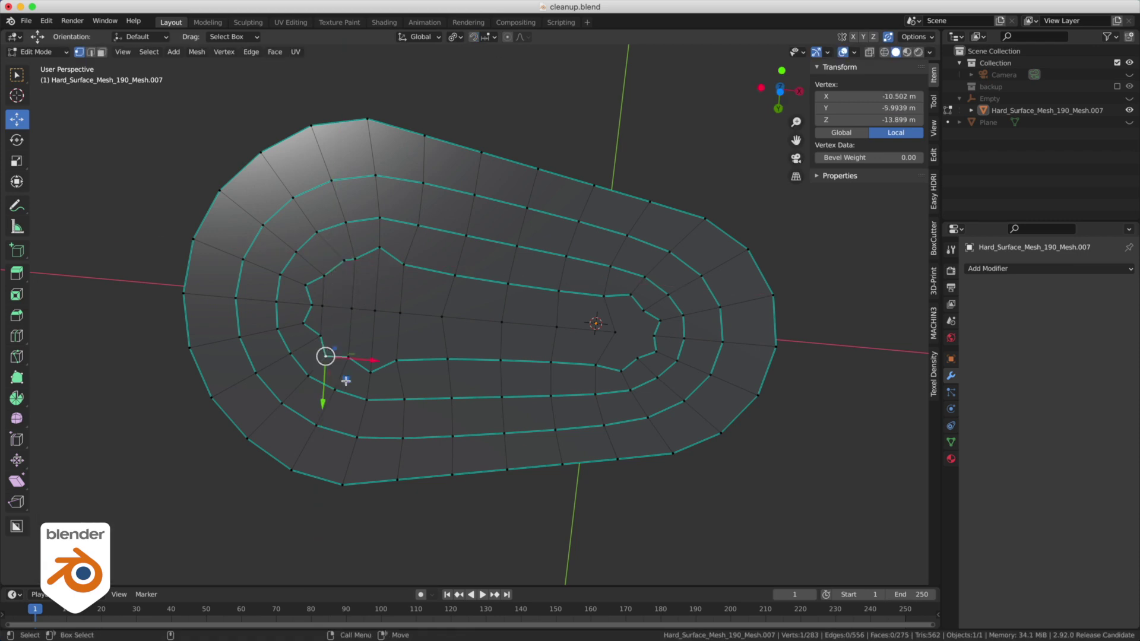
drag(345, 380, 354, 372)
shift+click(345, 261)
key(j)
- Inside the innermost loop's narrow end, connect two opposite vertex pairs crosswise and extend the centerline to the loop's end vertex
click(630, 295)
shift+click(621, 370)
key(j)
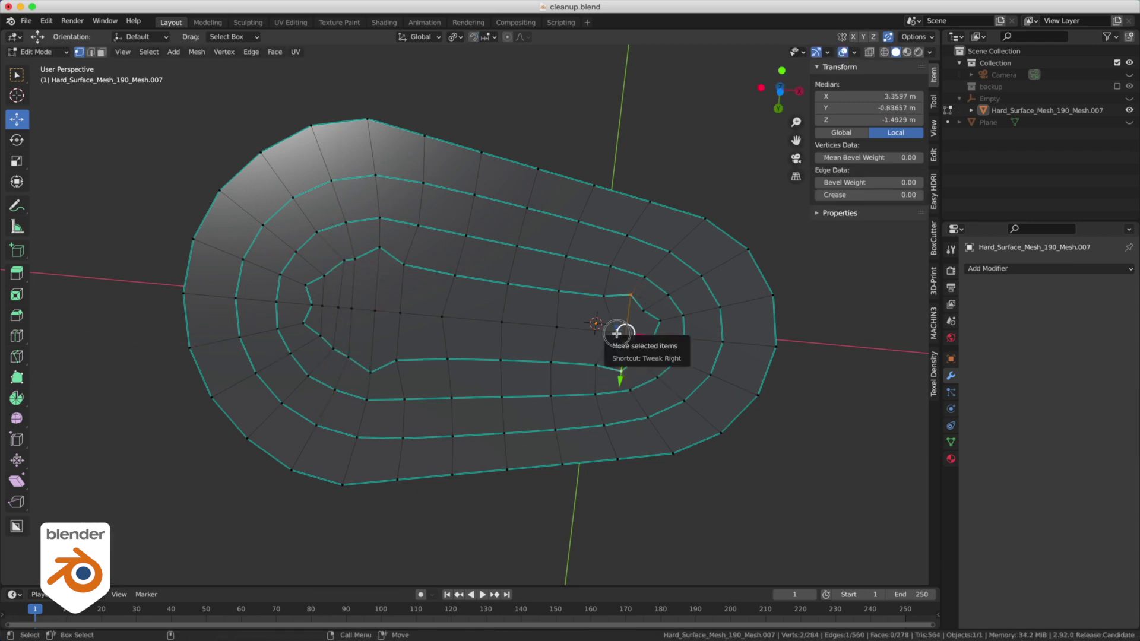
key(w)
click(616, 332)
shift+click(654, 335)
key(j)
click(643, 310)
shift+click(638, 358)
key(j)
- Select all coplanar underside faces by similarity, then even out the underside's edge spacing with the Smooth brush in Sculpt Mode
key(Tab)
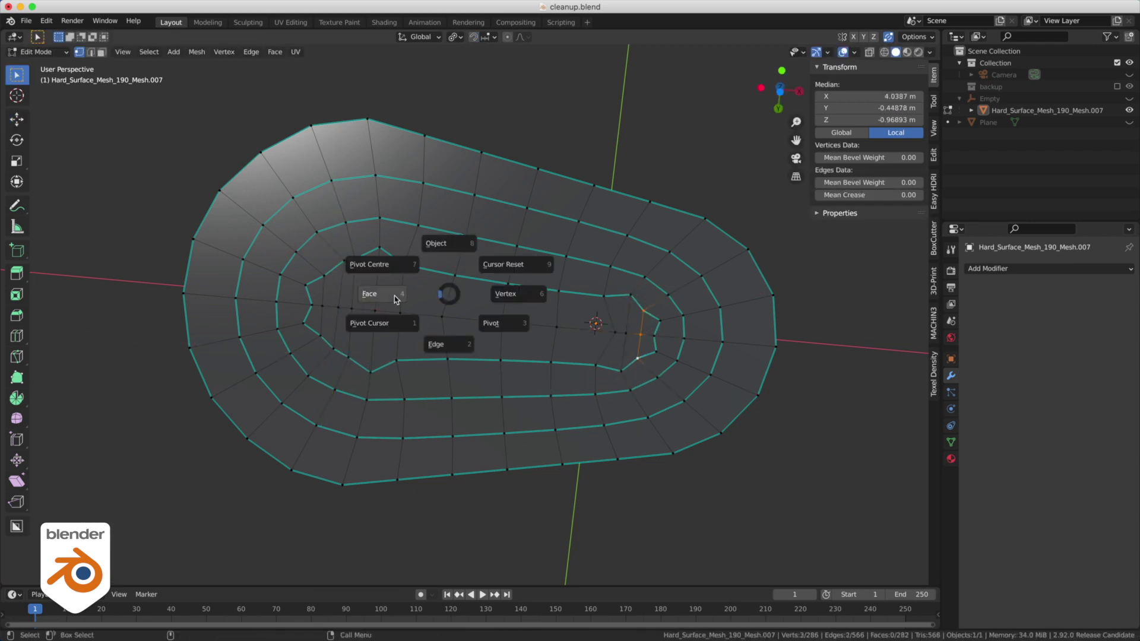
click(394, 299)
click(421, 298)
key(shift+g)
key(c)
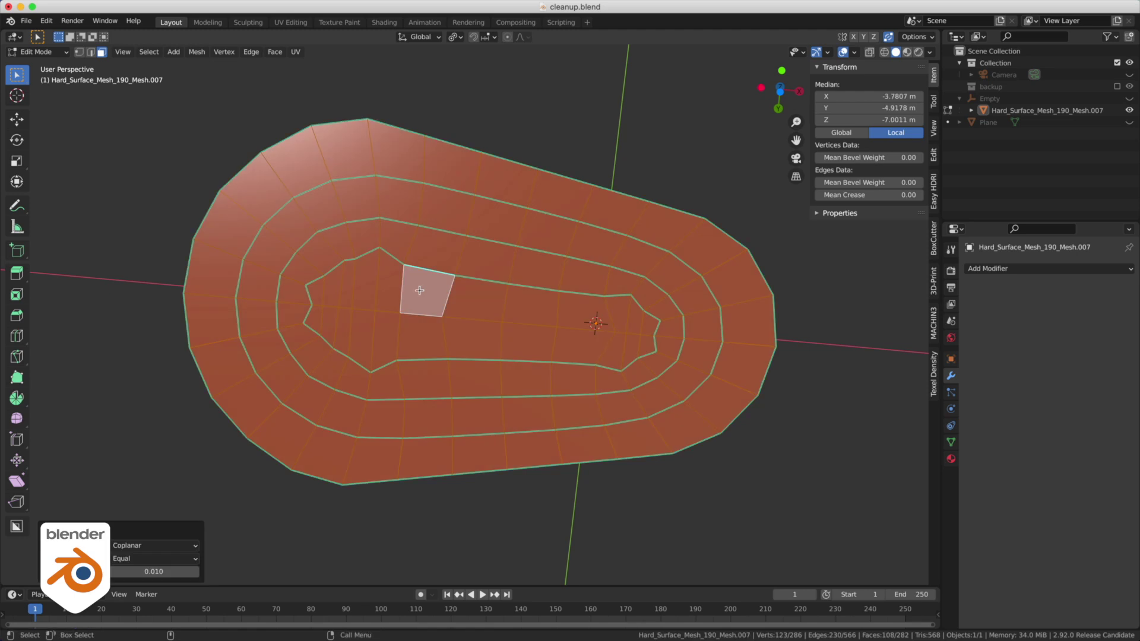
click(36, 52)
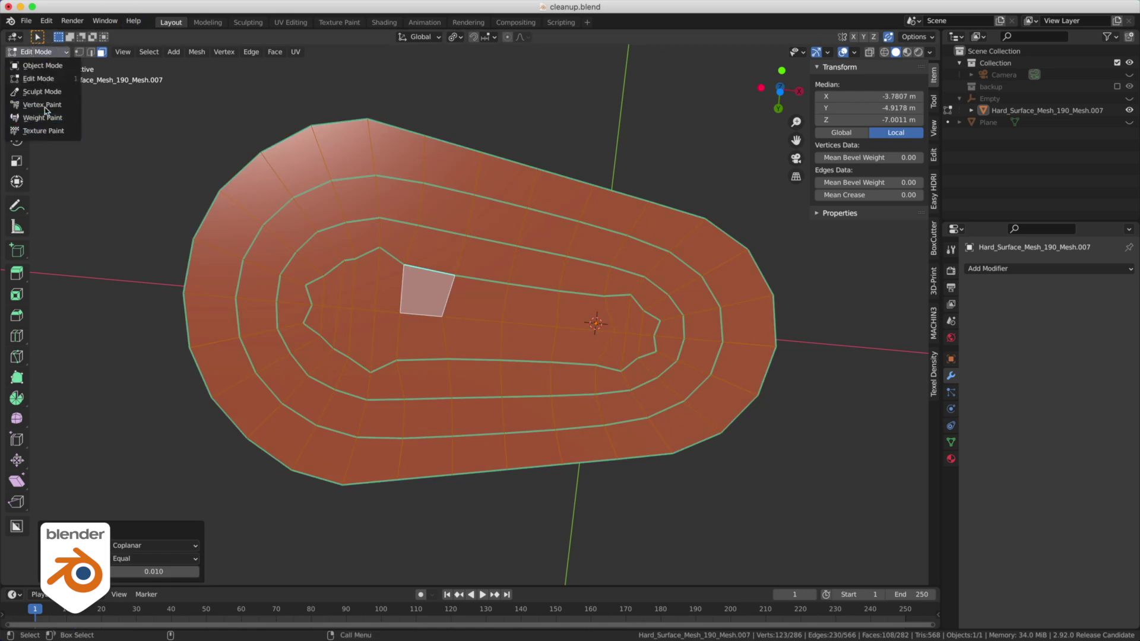
click(44, 94)
mouse_move(387, 306)
mouse_down()
mouse_move(326, 300)
mouse_move(605, 330)
mouse_move(491, 224)
mouse_move(277, 231)
mouse_move(225, 271)
mouse_up()
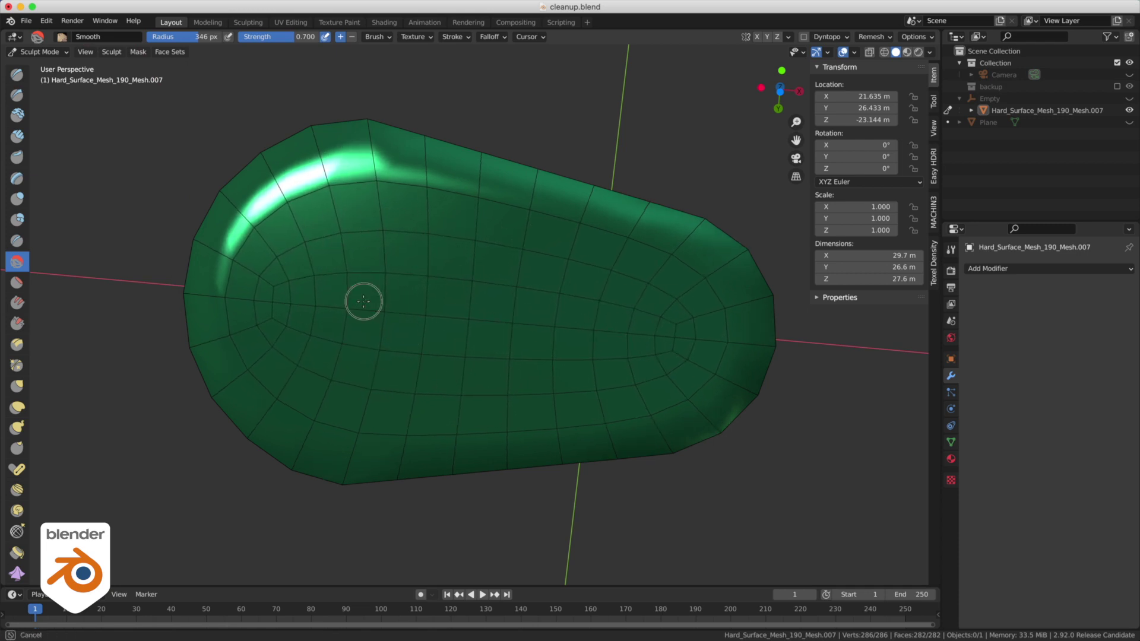
- In Object Mode, set the part's Bevel modifier amount to 0.16 m and add a Subdivision Surface modifier
key(ctrl+Tab)
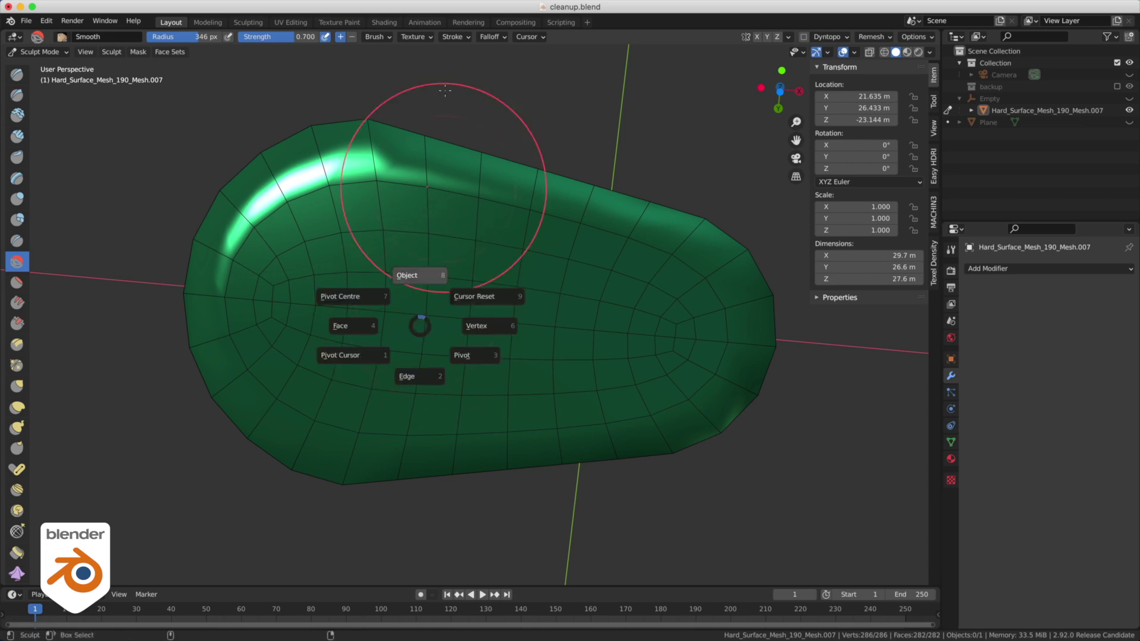
click(491, 292)
middle_drag(552, 119, 384, 214)
click(37, 51)
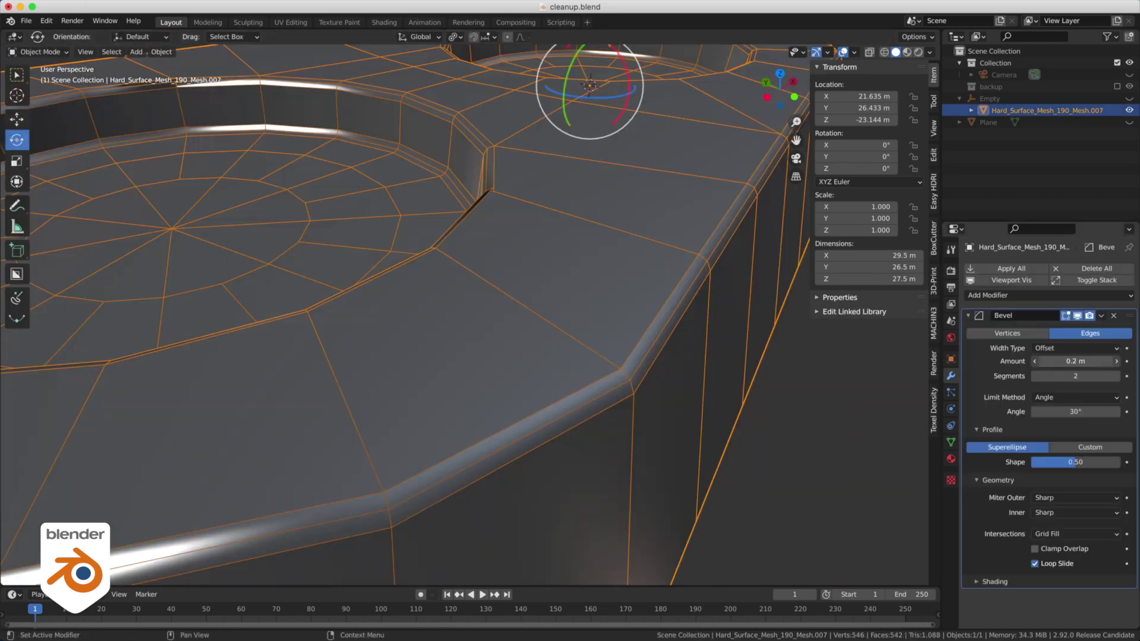
drag(1075, 361, 1062, 361)
middle_drag(569, 324, 582, 323)
middle_drag(609, 321, 467, 393)
click(1013, 296)
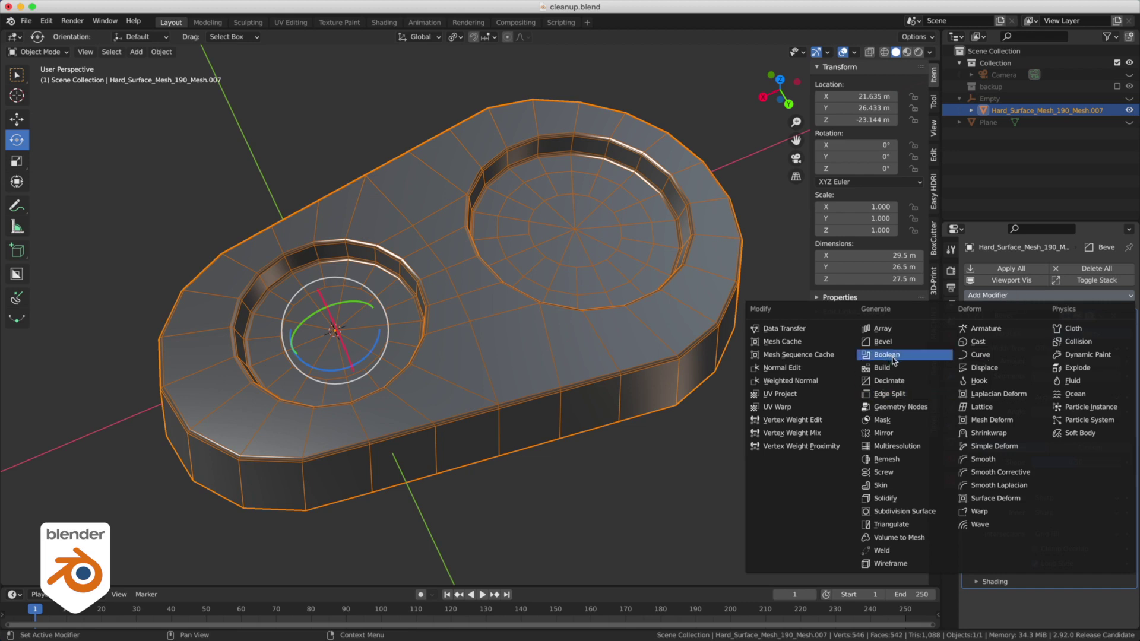
click(900, 510)
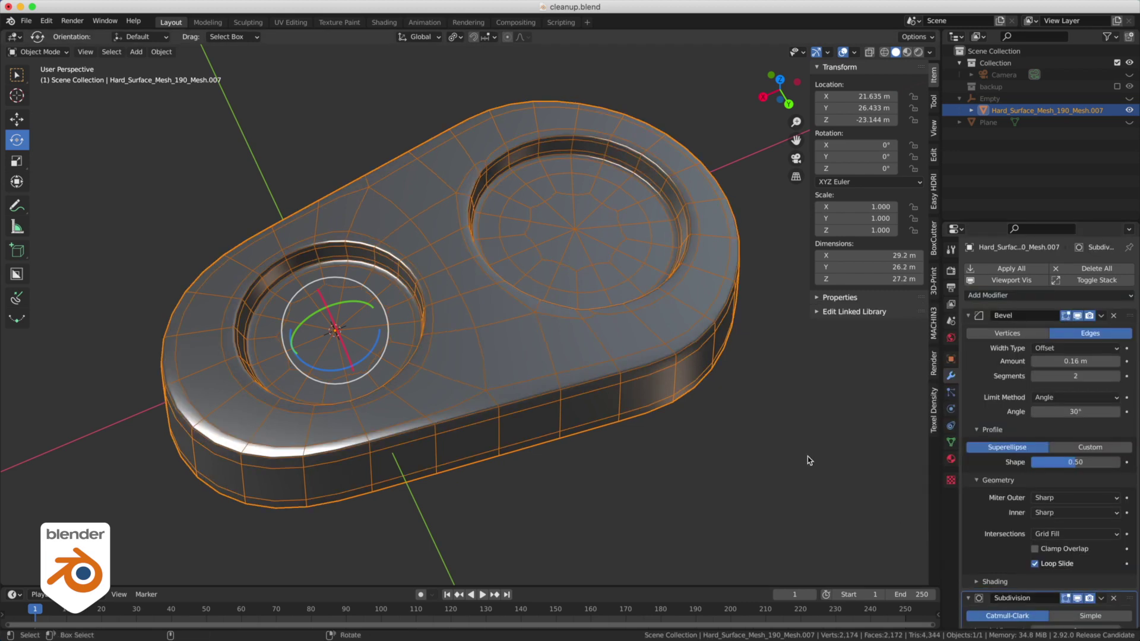
- Merge the overlapping vertices at one corner of the larger recess's upper rim at their center
key(Tab)
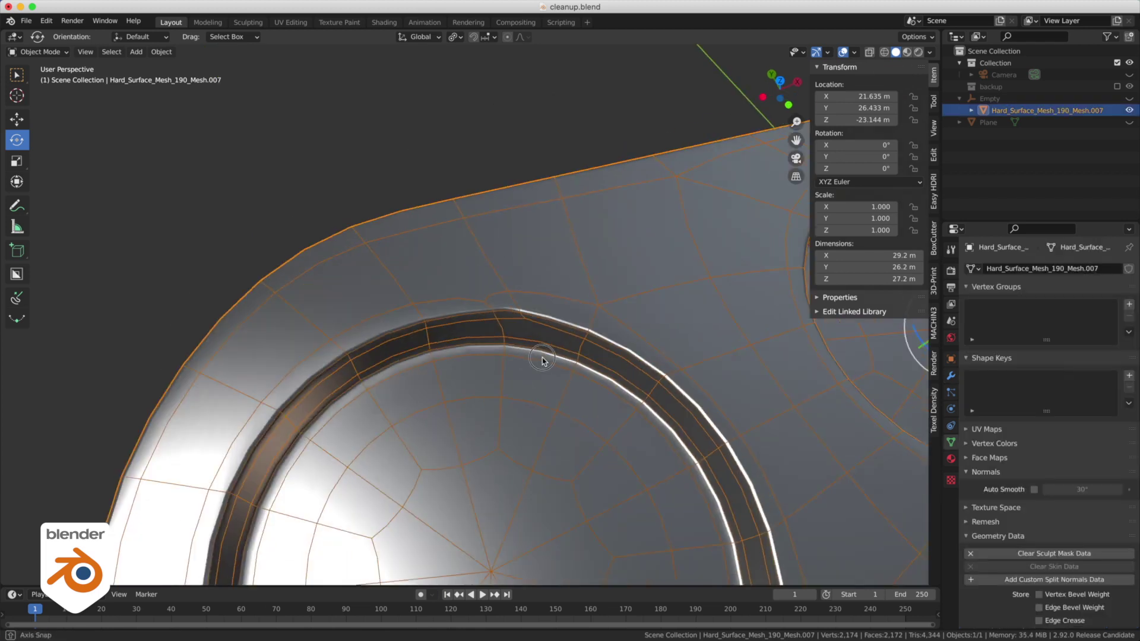
middle_drag(542, 360, 473, 307)
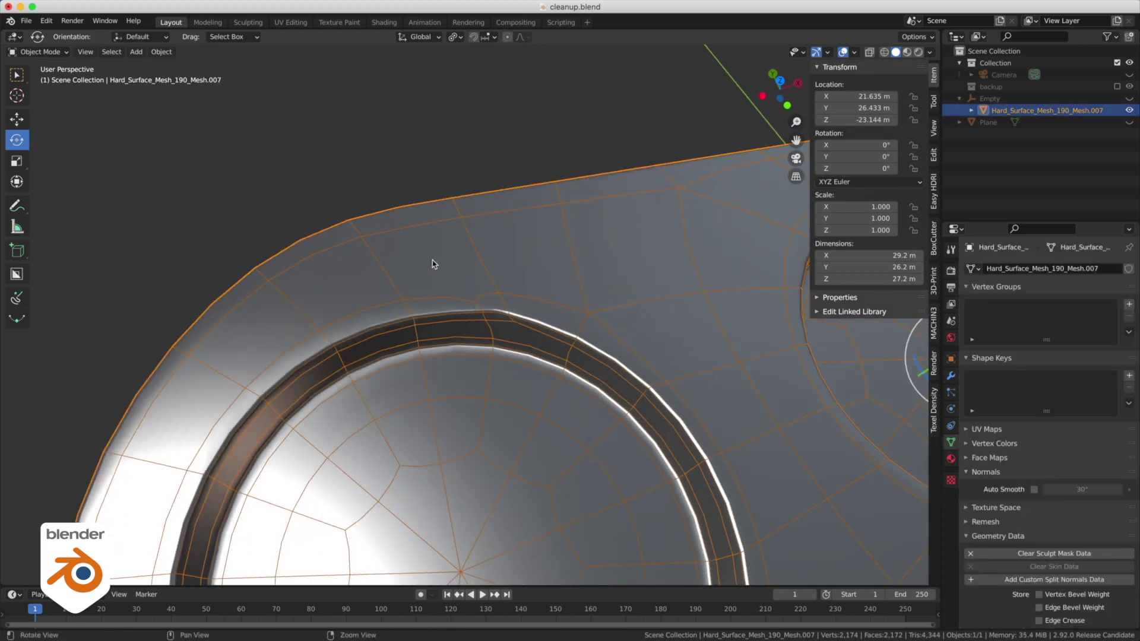
scroll(457, 276, up, 5)
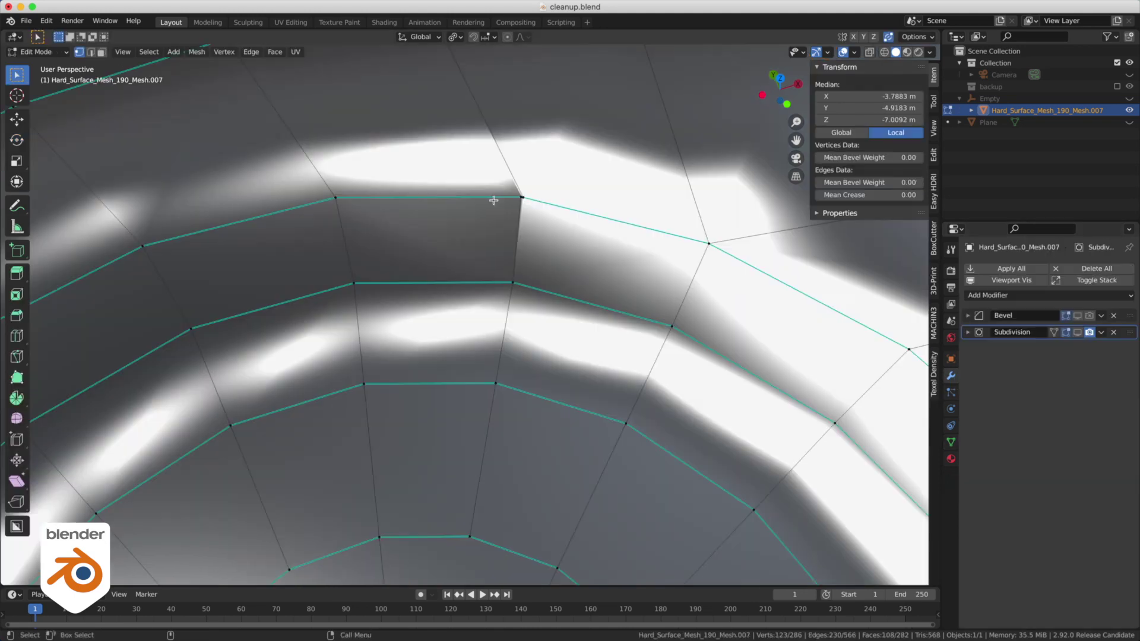
key(m)
click(529, 207)
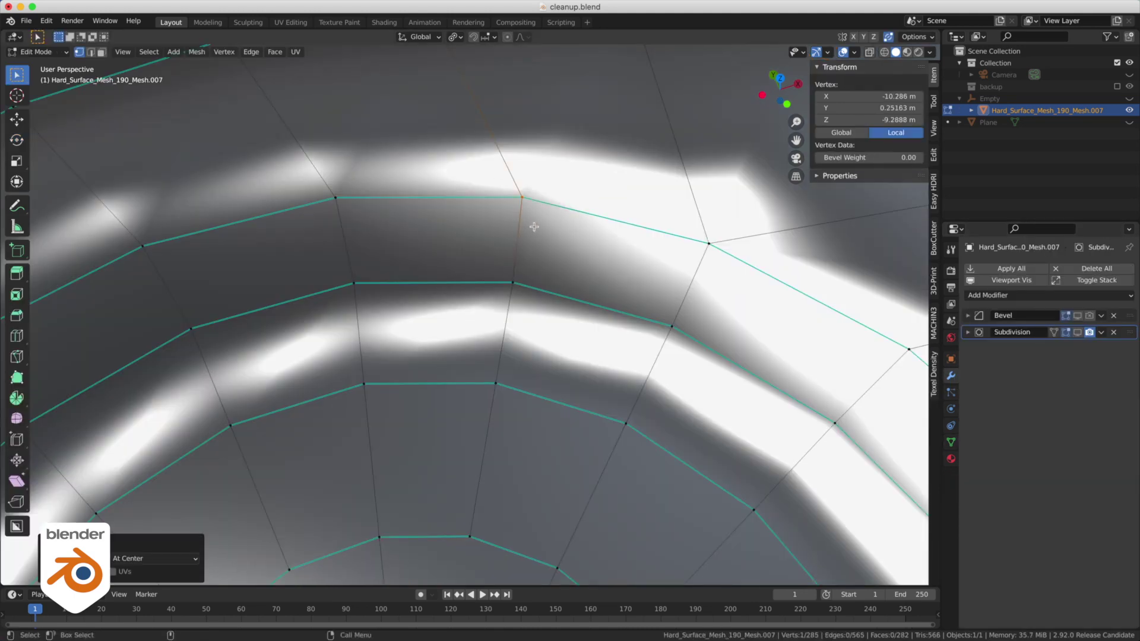
- Display the bevel while editing and merge the two overlapping vertices at another corner of the larger recess's upper rim
scroll(522, 208, down, 5)
click(1077, 315)
click(1089, 315)
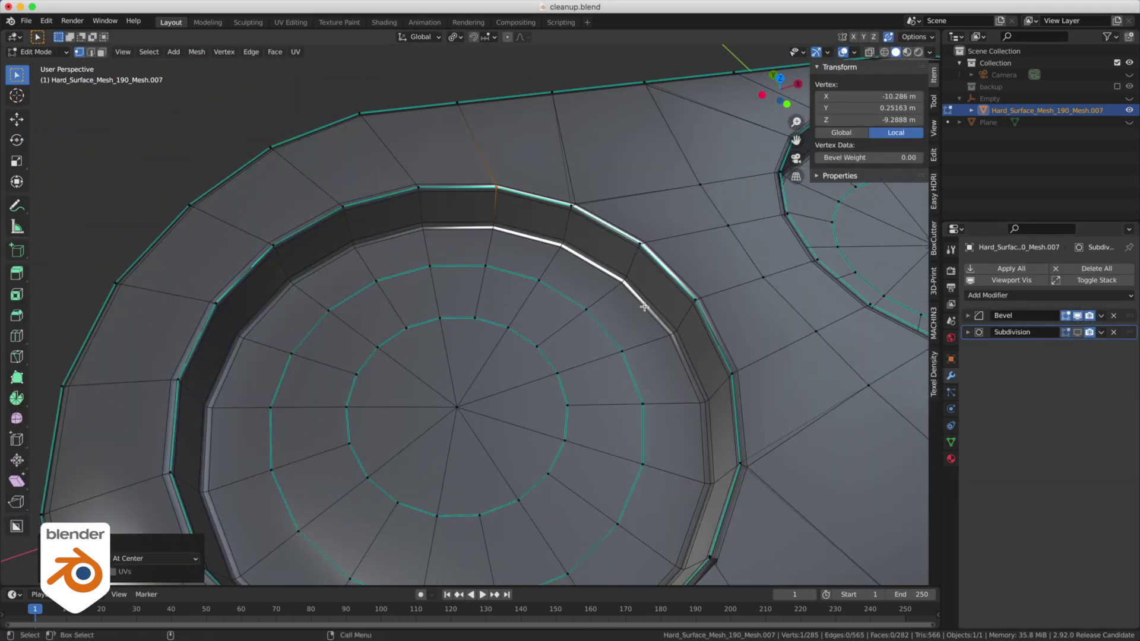
middle_drag(644, 306, 591, 222)
middle_drag(666, 361, 562, 377)
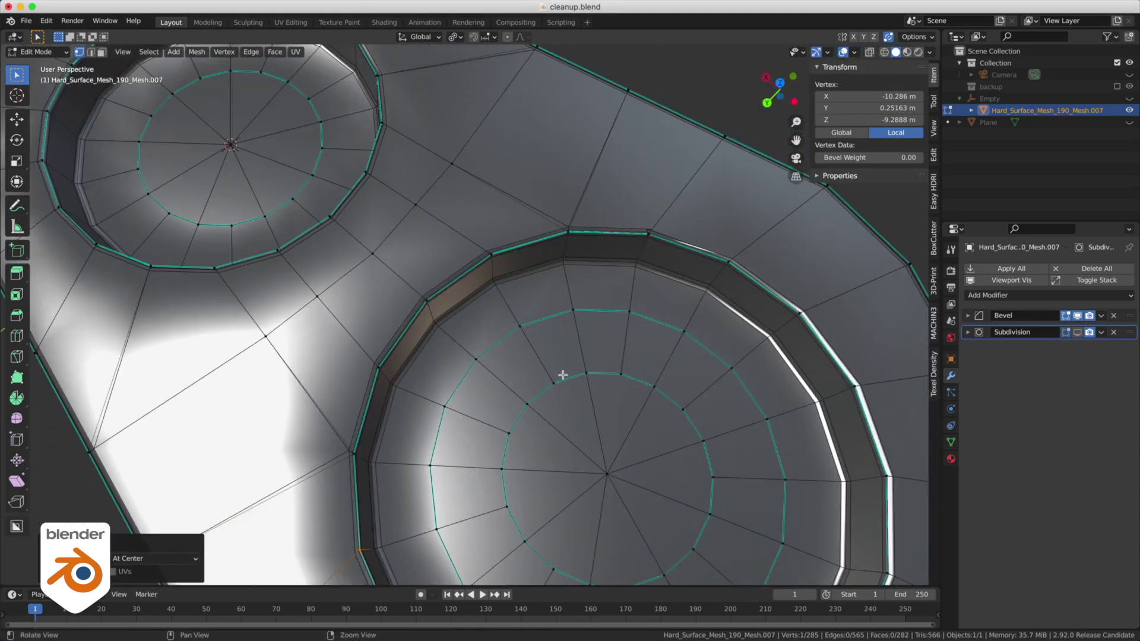
scroll(605, 238, up, 6)
shift+middle_drag(725, 374, 679, 285)
shift+click(700, 298)
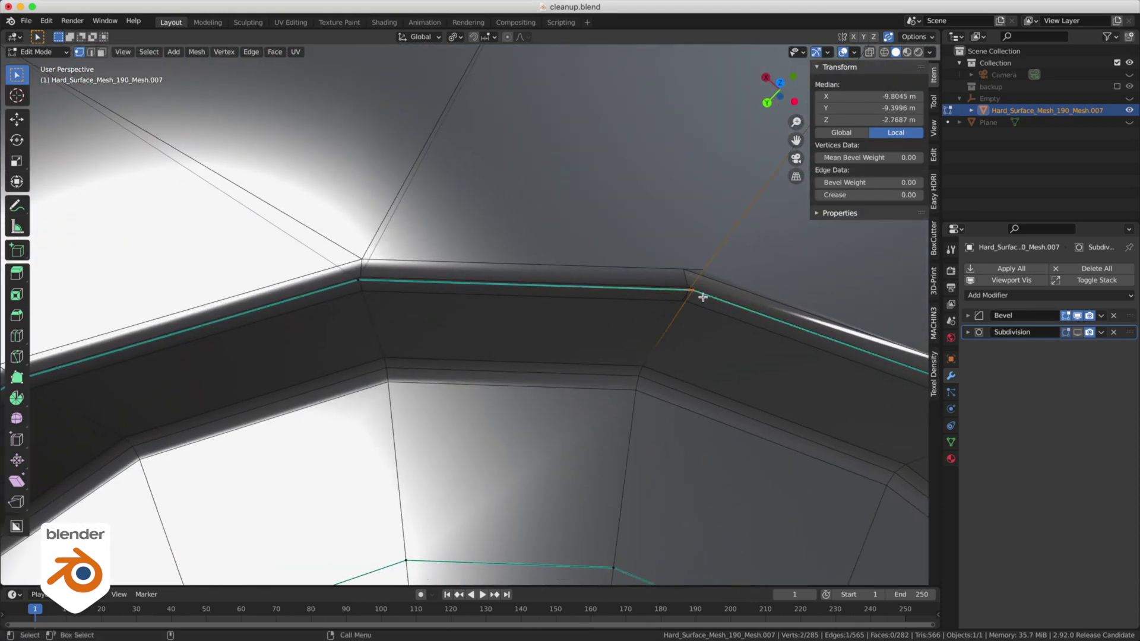
key(m)
click(705, 295)
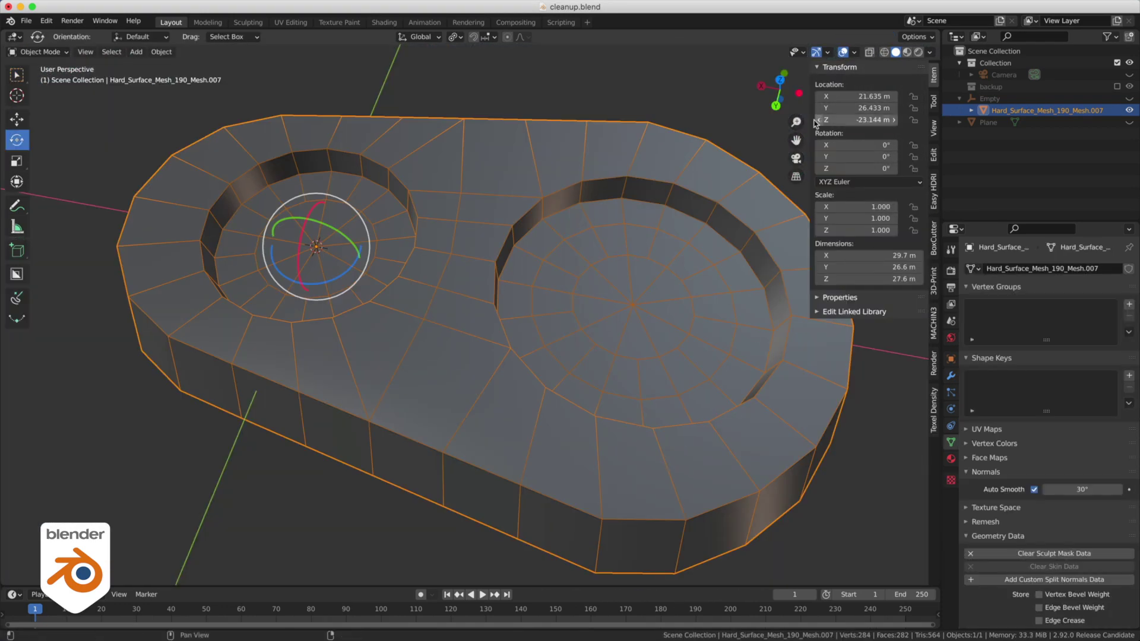
- Hide the transform sidebar and select five neighbouring radial edges between the larger recess and the top face's outer border
drag(811, 119, 945, 151)
key(ctrl+Tab)
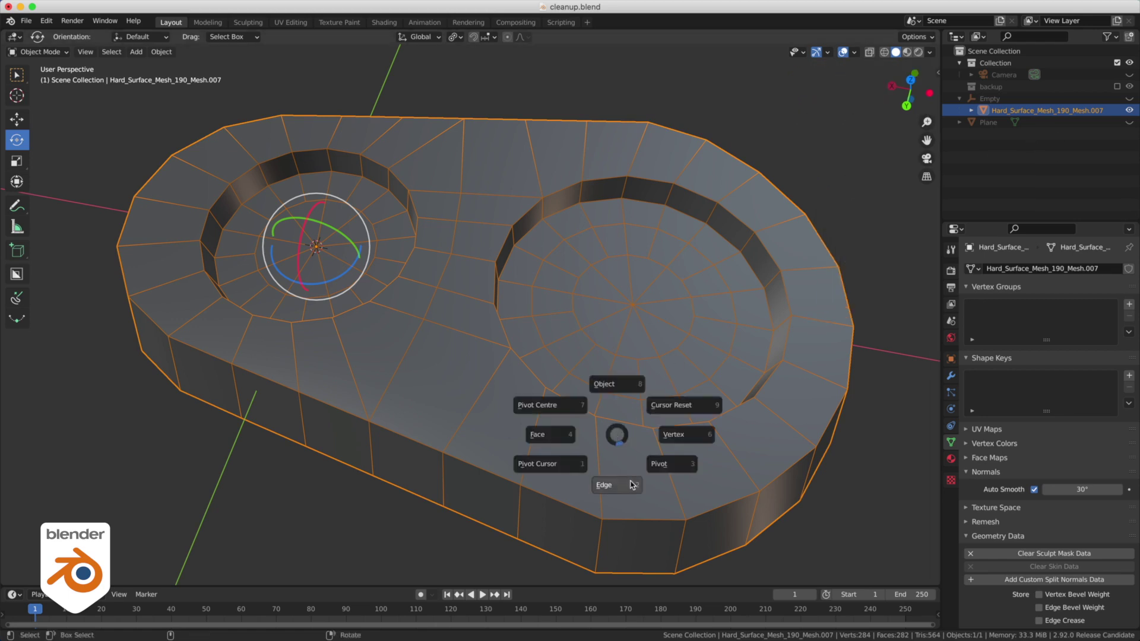
click(616, 483)
click(532, 442)
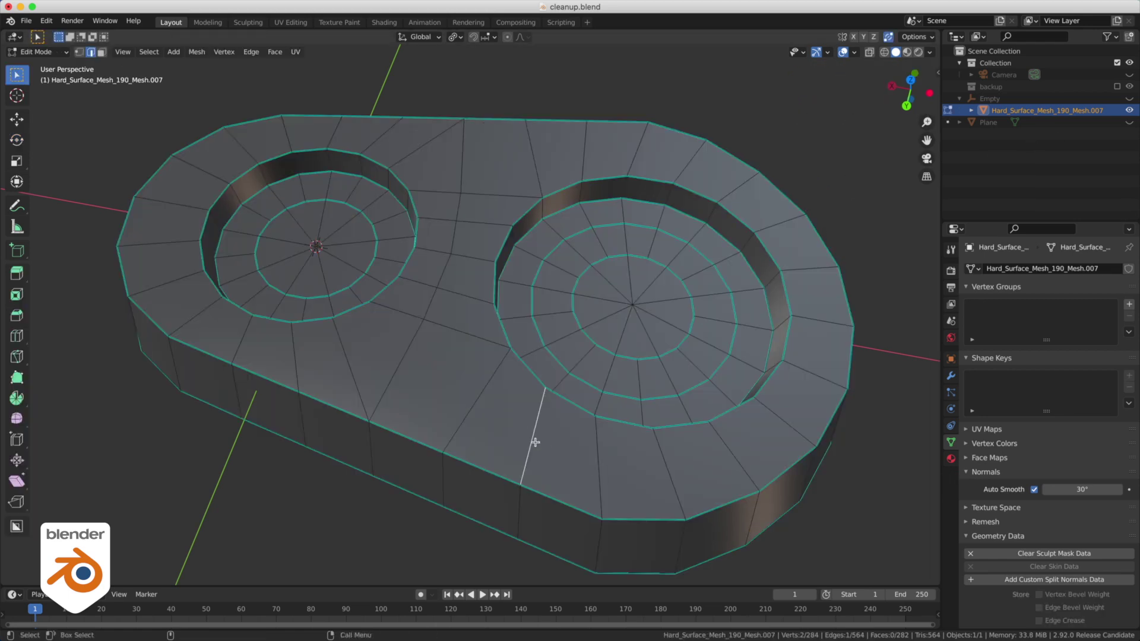
shift+click(599, 468)
shift+click(671, 465)
shift+click(742, 446)
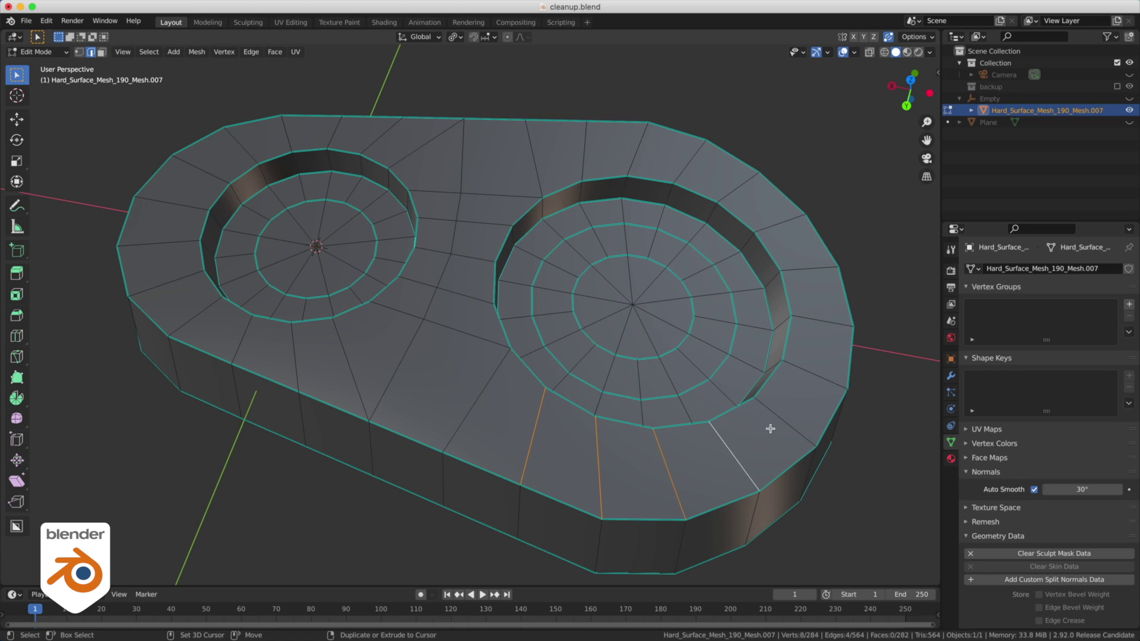
shift+click(778, 415)
key(ctrl+Tab)
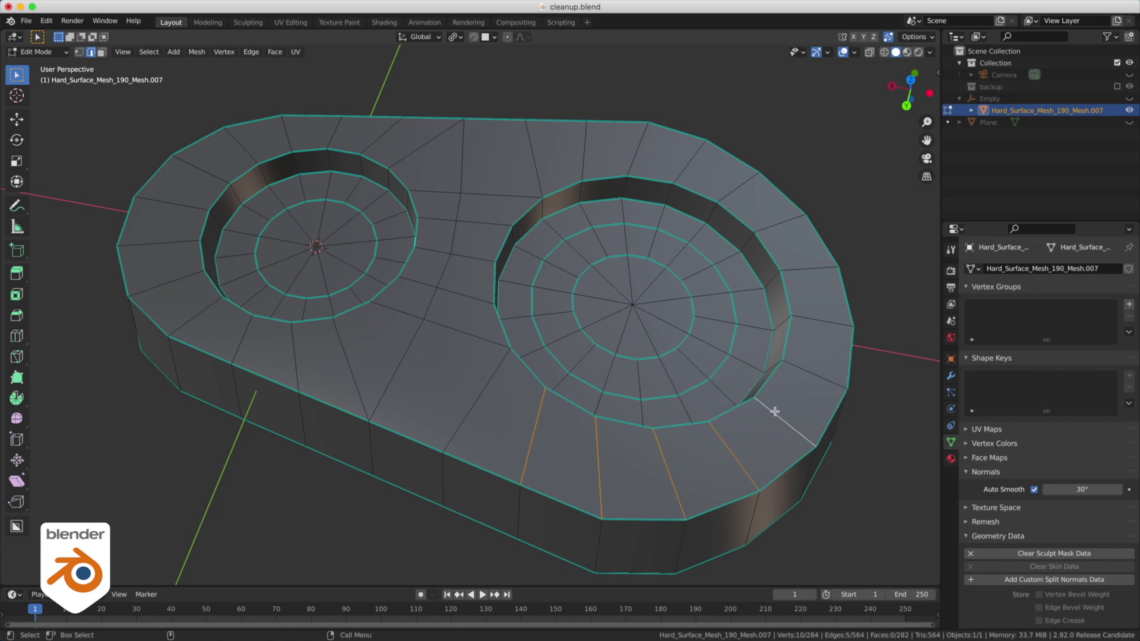
key(ctrl+Tab)
click(828, 419)
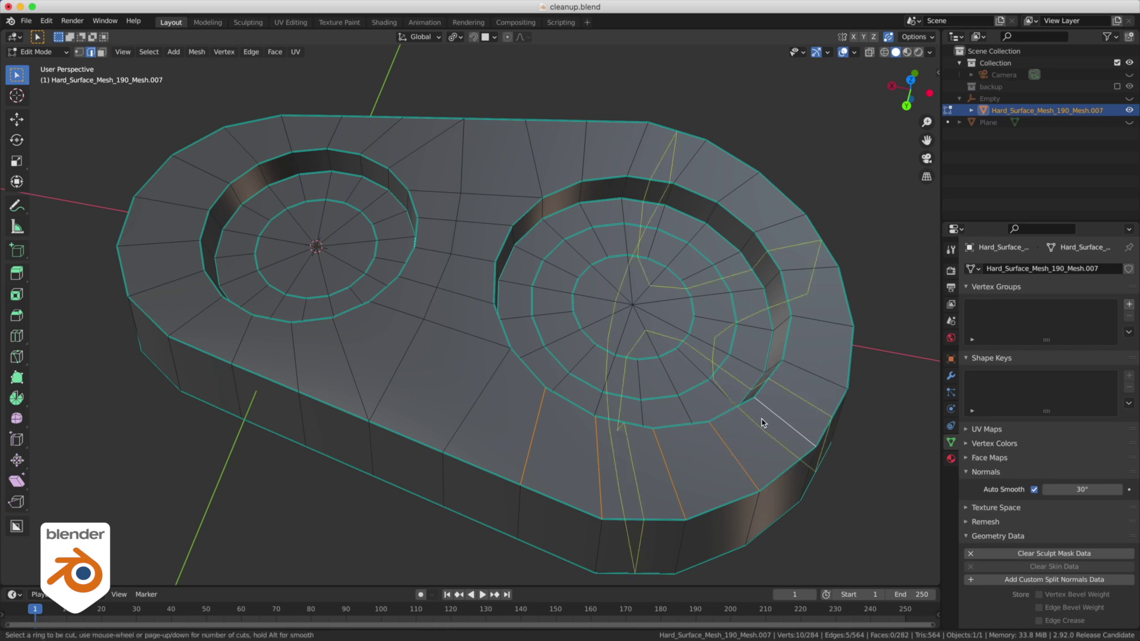
click(756, 420)
right_click(755, 418)
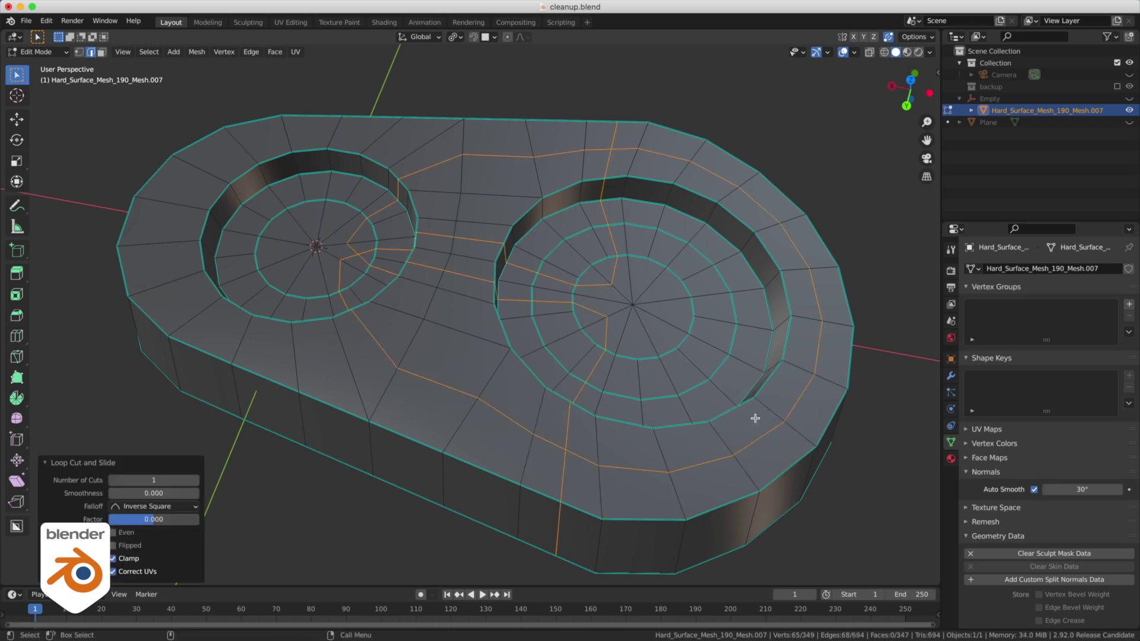
key(ctrl+z)
key(ctrl+z)
key(ctrl+z)
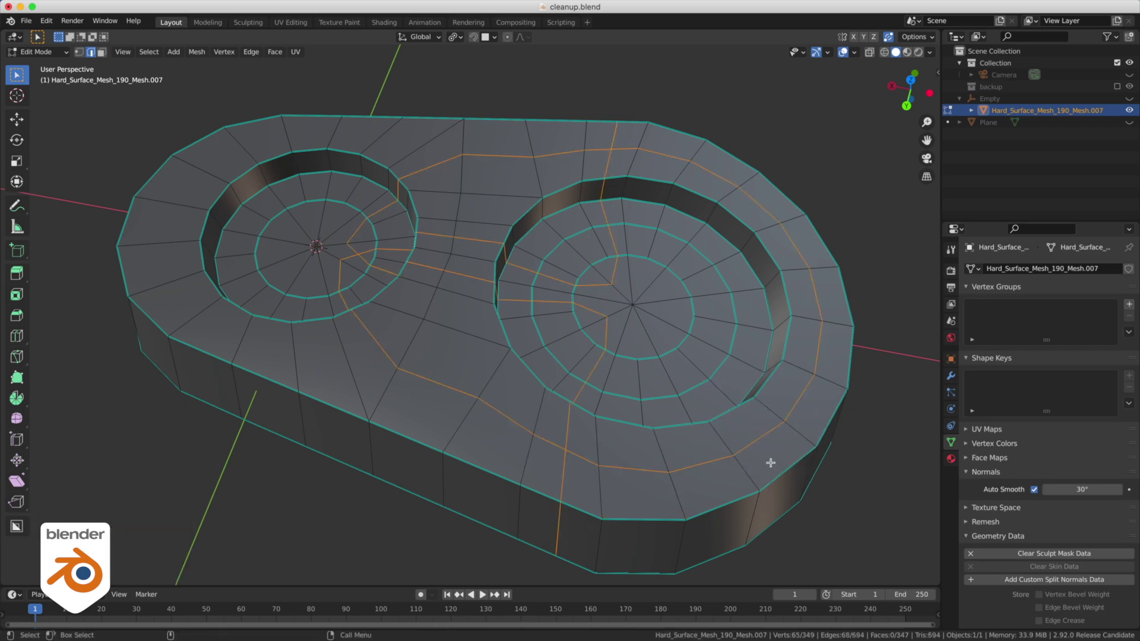
- Extend the edge selection with the seven following radial edges around the larger recess's outer rounded end
shift+click(808, 372)
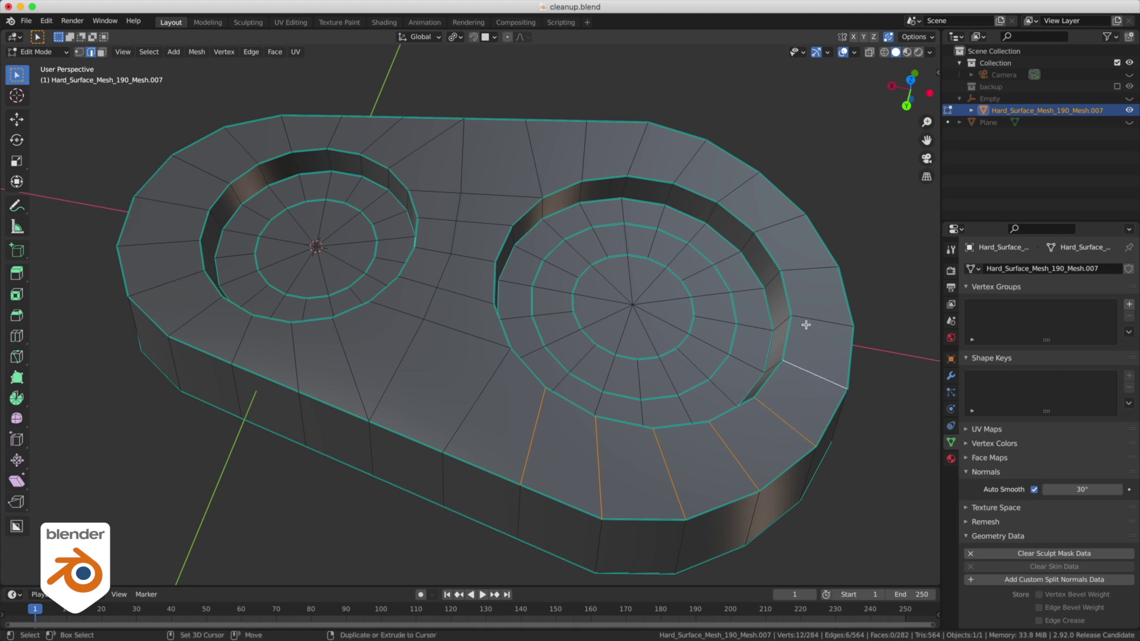
shift+click(809, 320)
shift+click(809, 268)
shift+click(736, 184)
shift+click(783, 221)
shift+click(689, 155)
shift+click(638, 150)
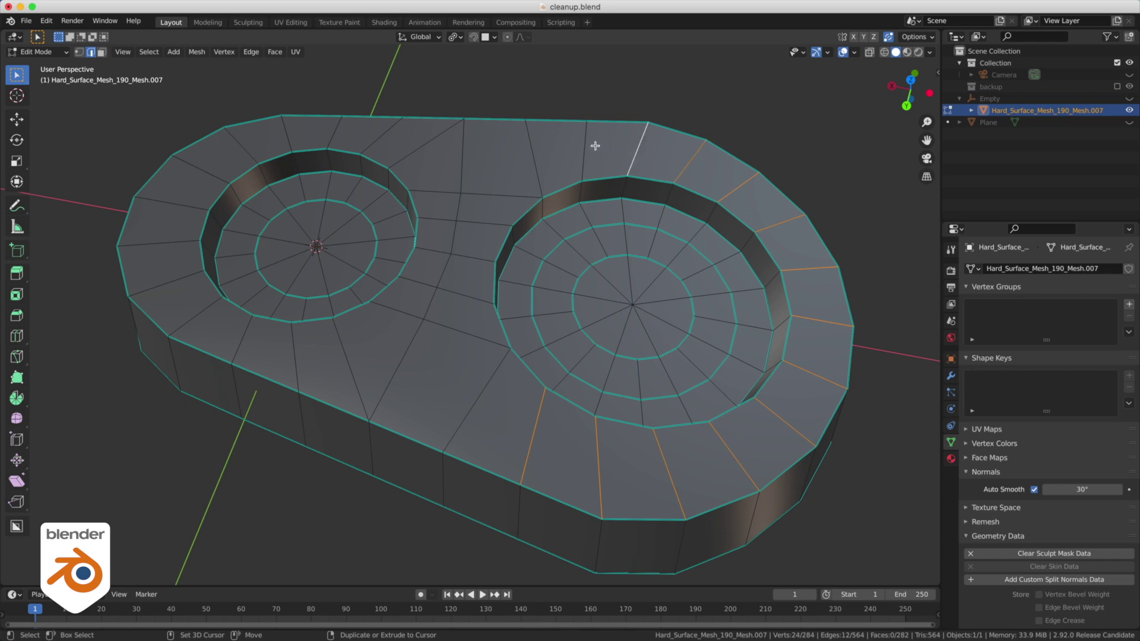
- Add the cross edges along the top face's far straight side, from the larger recess to the smaller one
shift+click(588, 146)
shift+click(462, 148)
shift+click(429, 141)
shift+click(384, 134)
shift+click(334, 128)
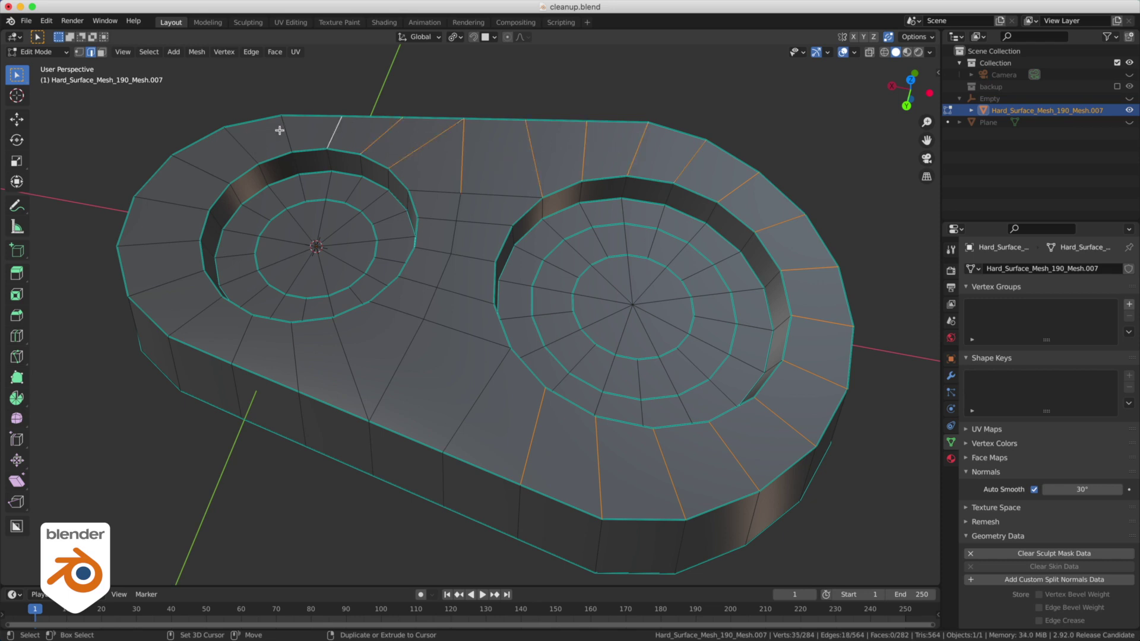
- Add the radial edges around the smaller recess's outer rounded end to the edge selection
shift+click(285, 132)
shift+click(238, 143)
shift+click(205, 172)
shift+click(174, 203)
shift+click(166, 245)
shift+click(173, 280)
shift+click(195, 317)
shift+click(246, 331)
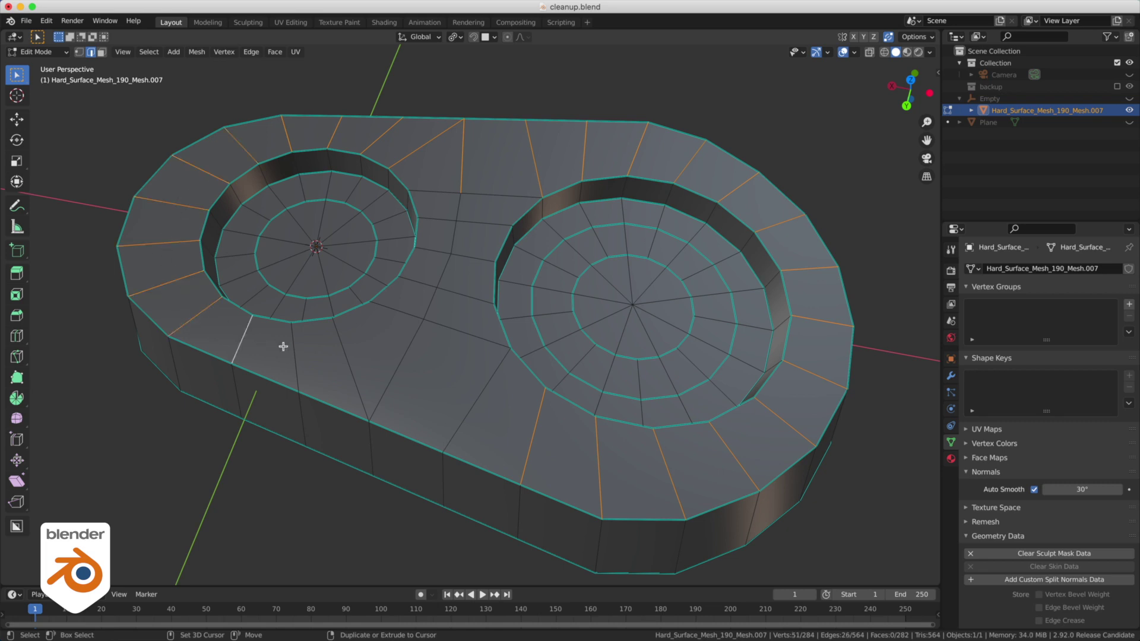
- Add the four remaining cross edges on the near straight side, subdivide all selected edges with one cut, and clear the selection
shift+click(293, 352)
shift+click(351, 369)
shift+click(396, 369)
shift+click(472, 409)
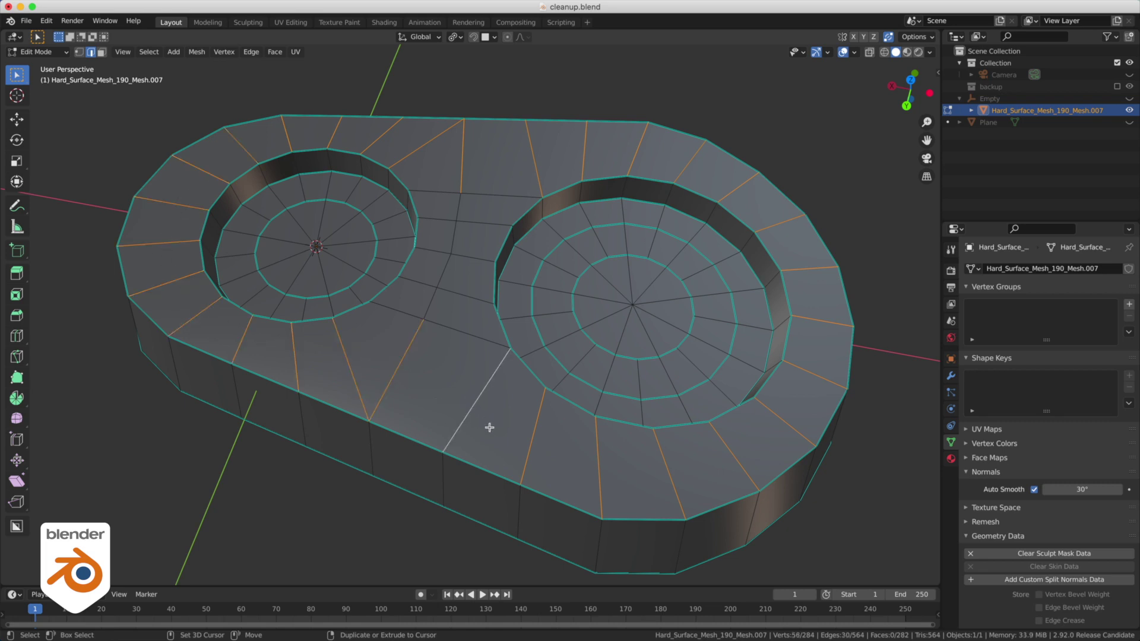
key(shift+r)
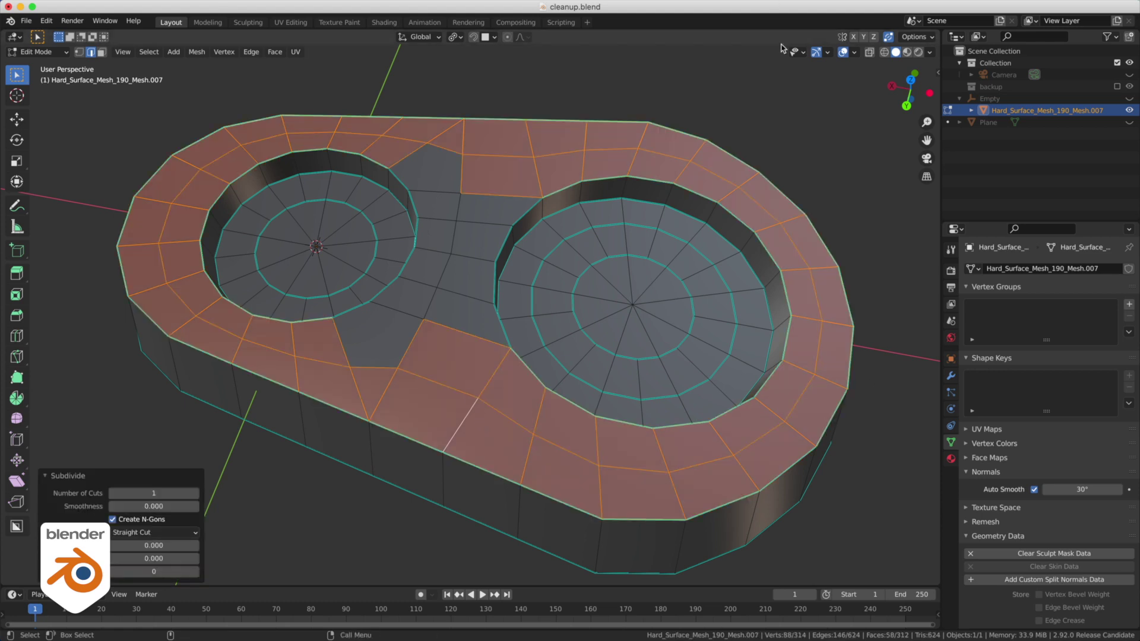
key(alt+a)
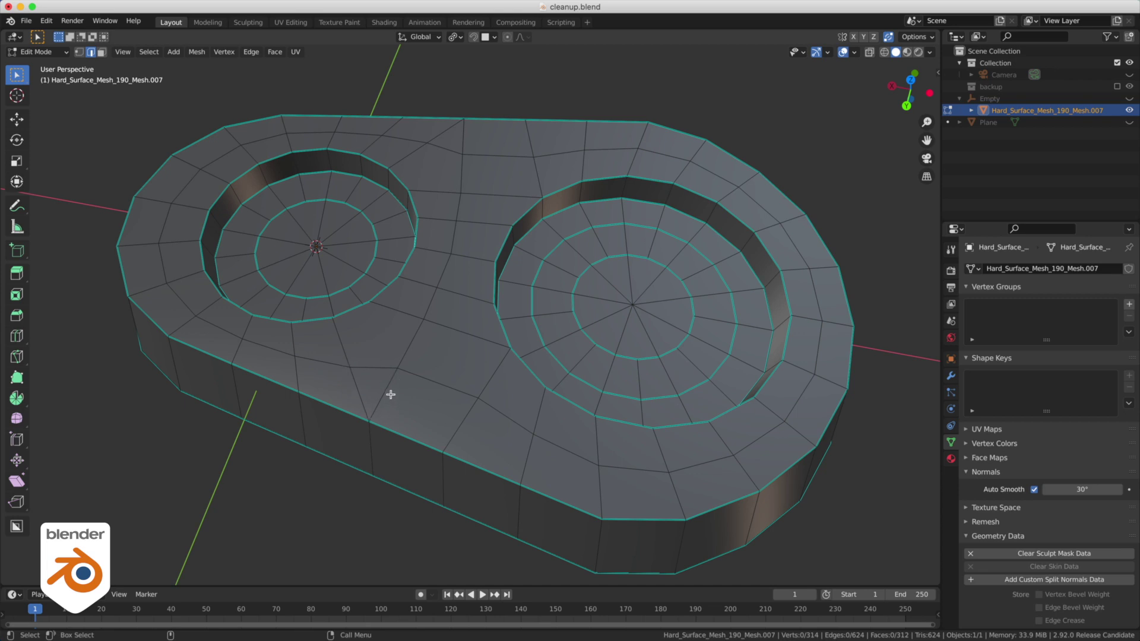
- Knife-cut from the new middle ring beside the smaller recess to the top border and straight down the side wall
middle_drag(391, 394, 423, 371)
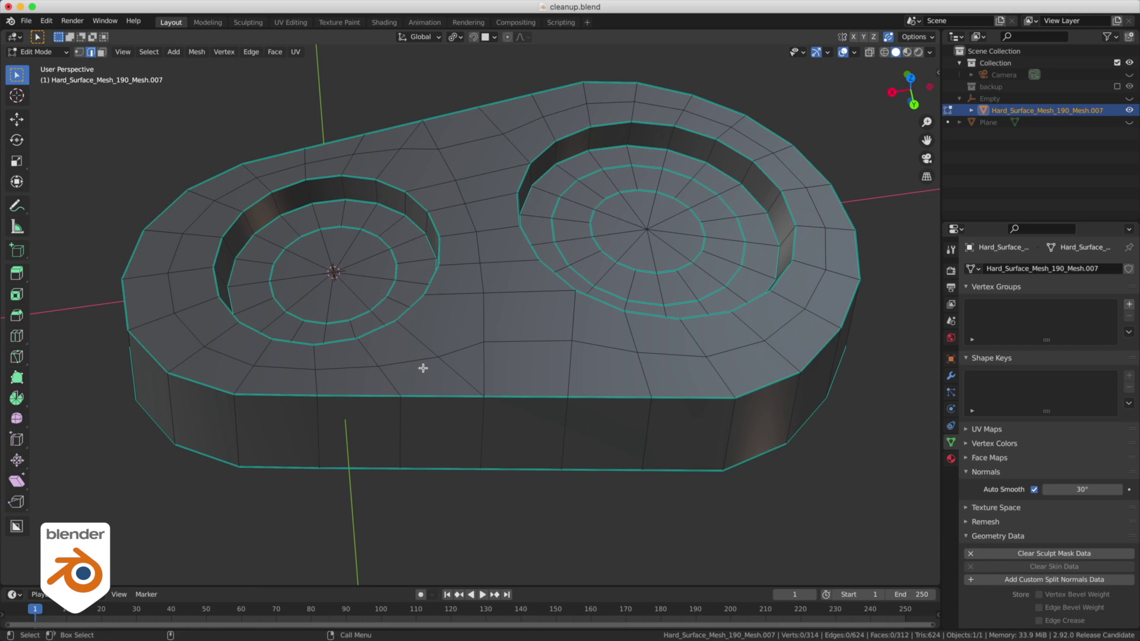
key(Tab)
click(418, 415)
right_click(418, 414)
click(470, 446)
click(436, 356)
click(448, 395)
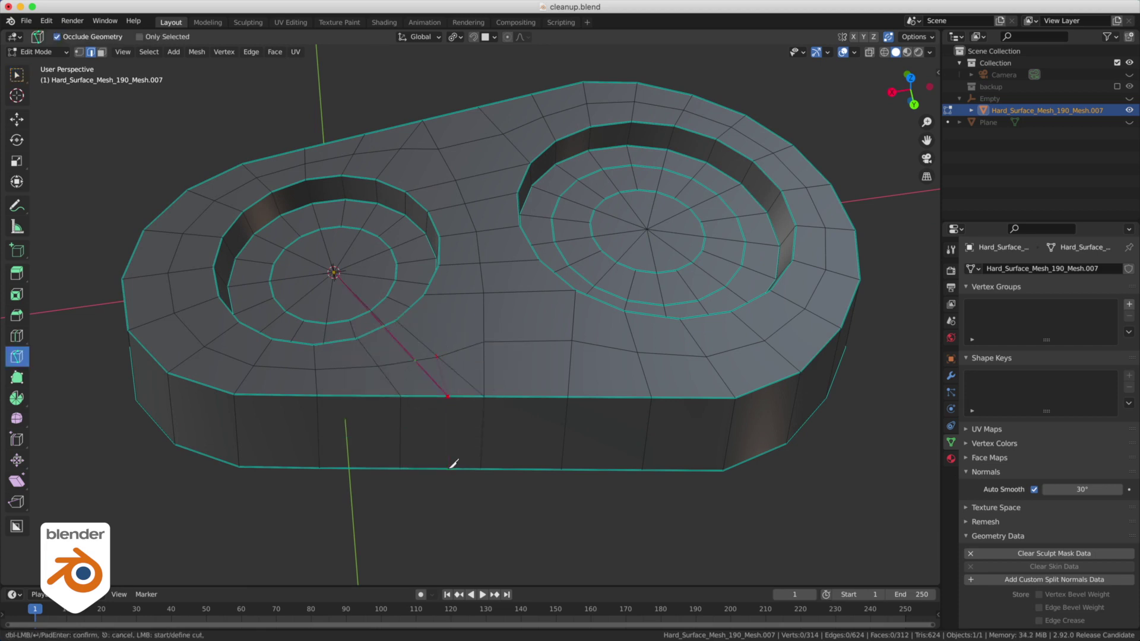
click(449, 469)
key(Return)
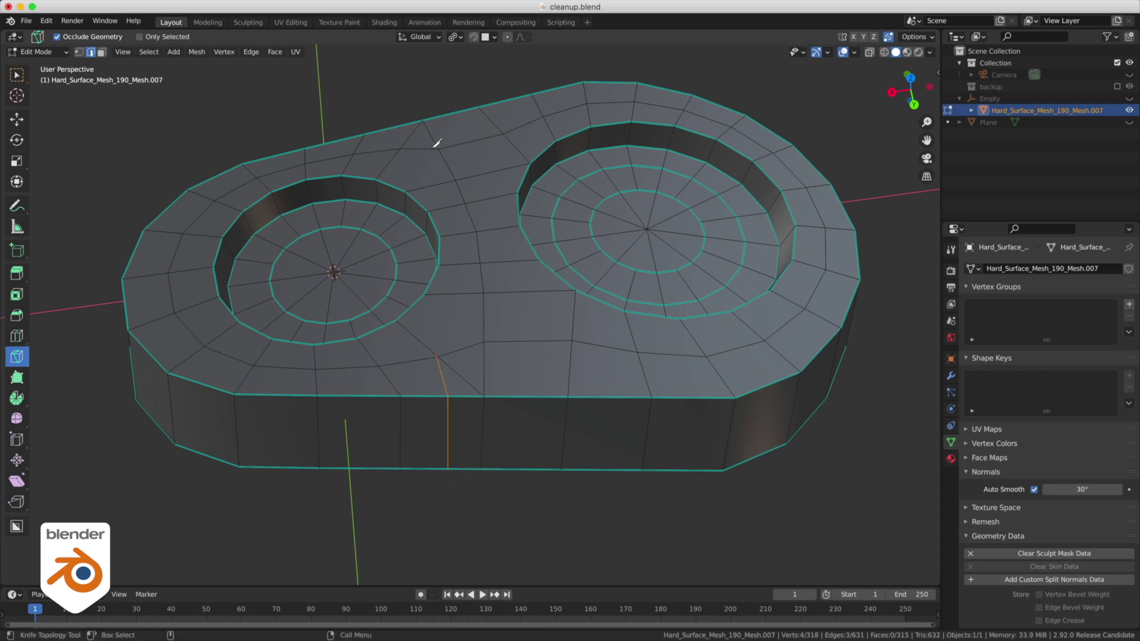
- On the opposite long side, knife-cut from the top border straight down the side wall, continuing the short edge beside the smaller recess
middle_drag(386, 132, 497, 230)
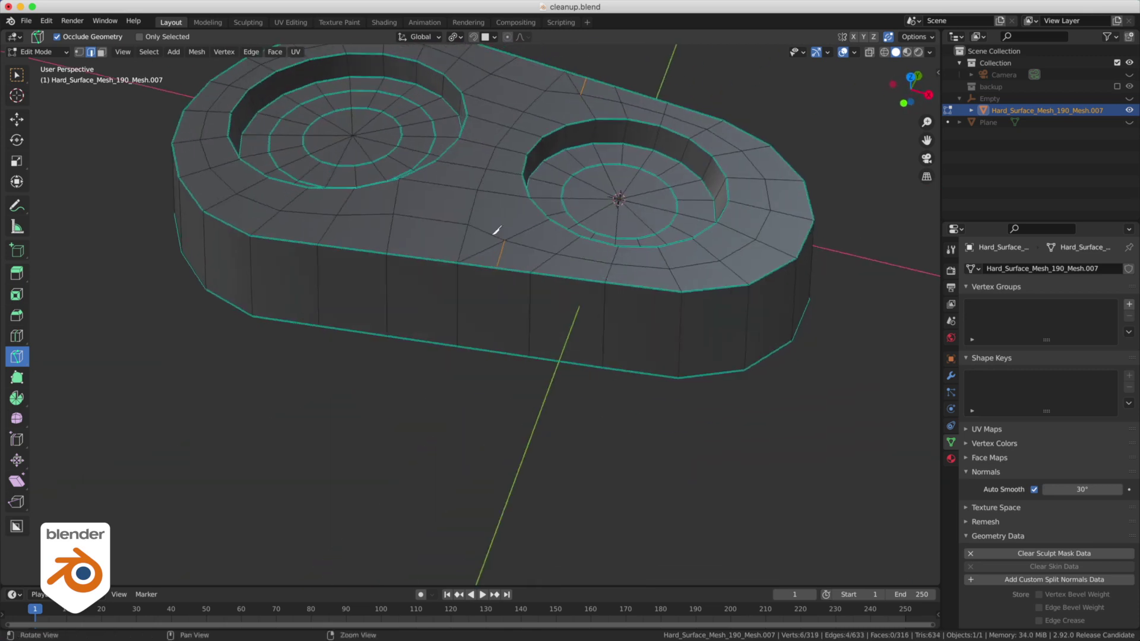
click(496, 268)
click(495, 350)
key(Return)
key(shift+space)
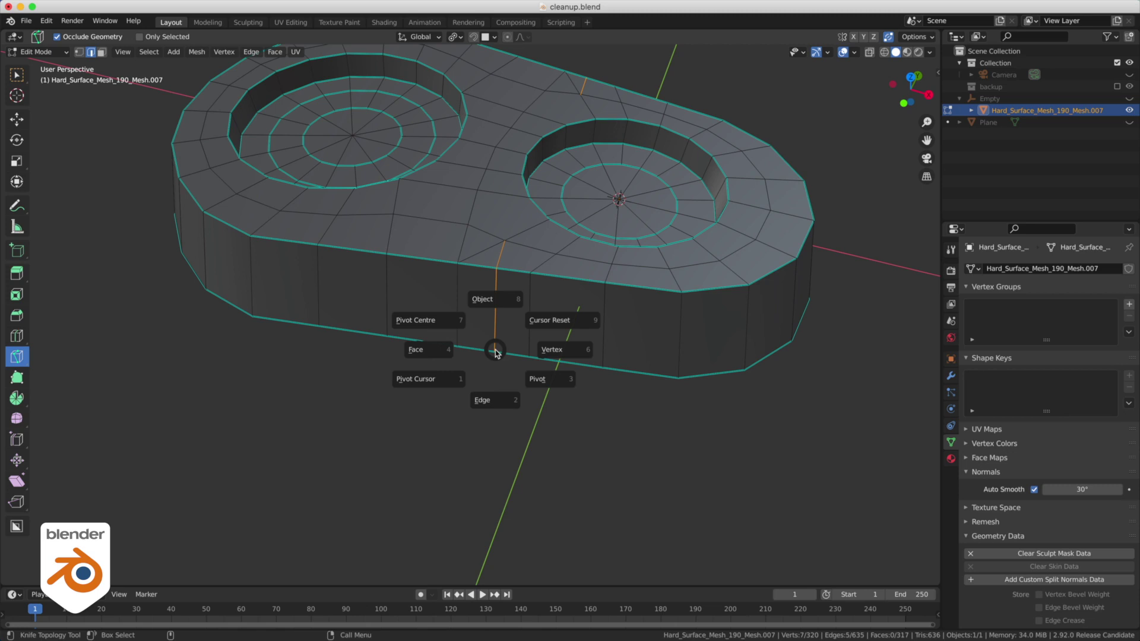
- Dissolve the redundant edges around the new knife cuts on the two long sides
click(495, 298)
key(ctrl+x)
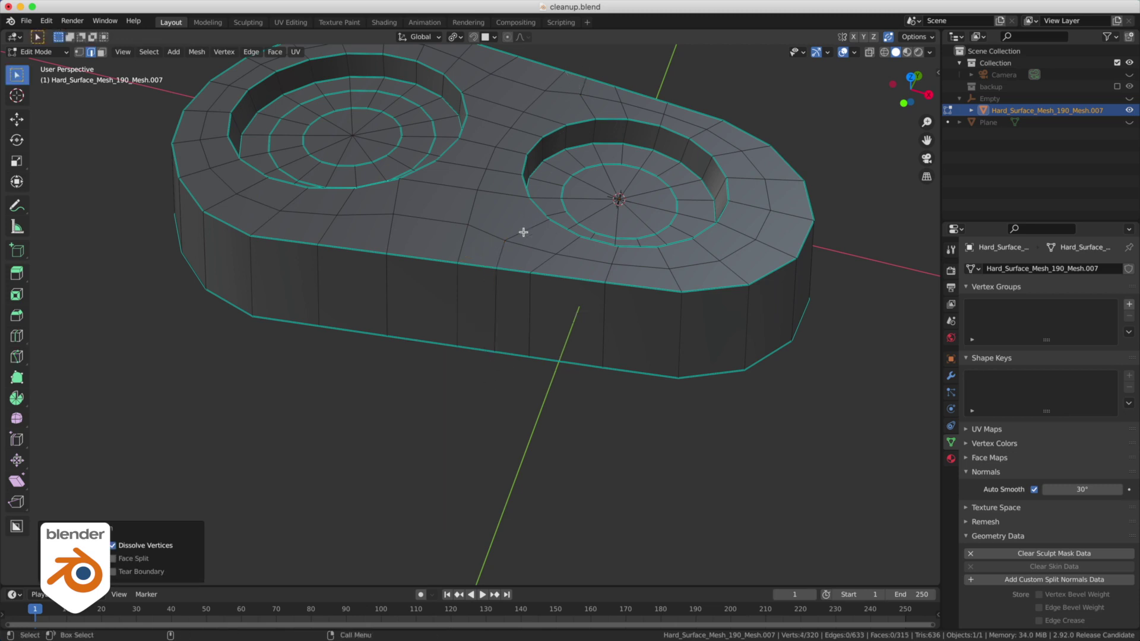
- Select the five cross edges between the middle line and the larger recess, and subdivide them with one cut
middle_drag(523, 232, 444, 322)
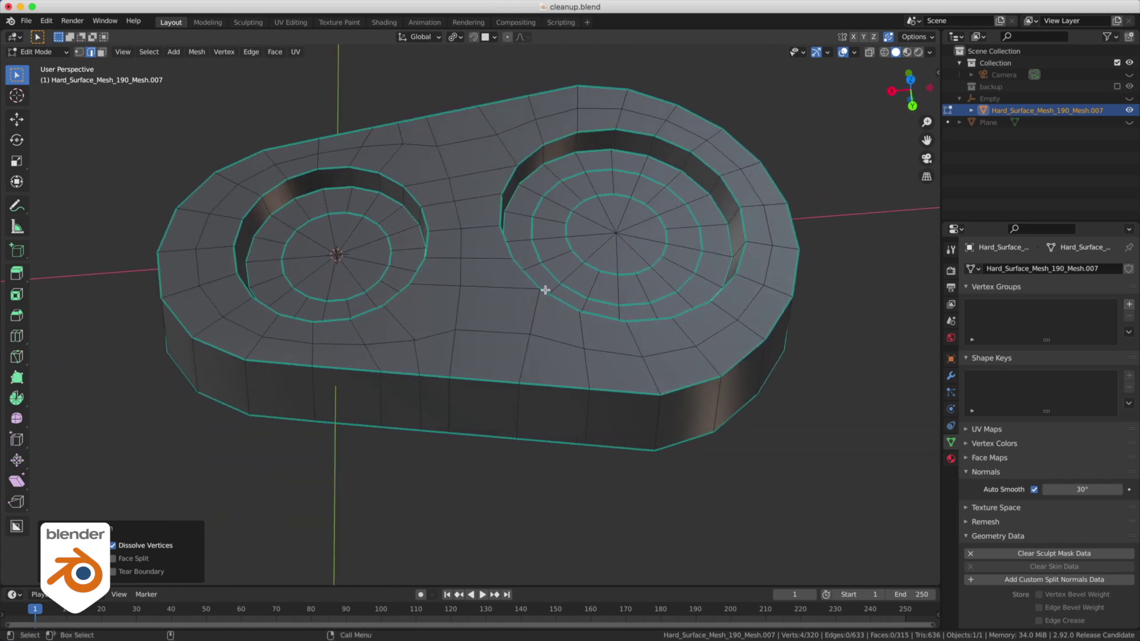
middle_drag(511, 297, 501, 301)
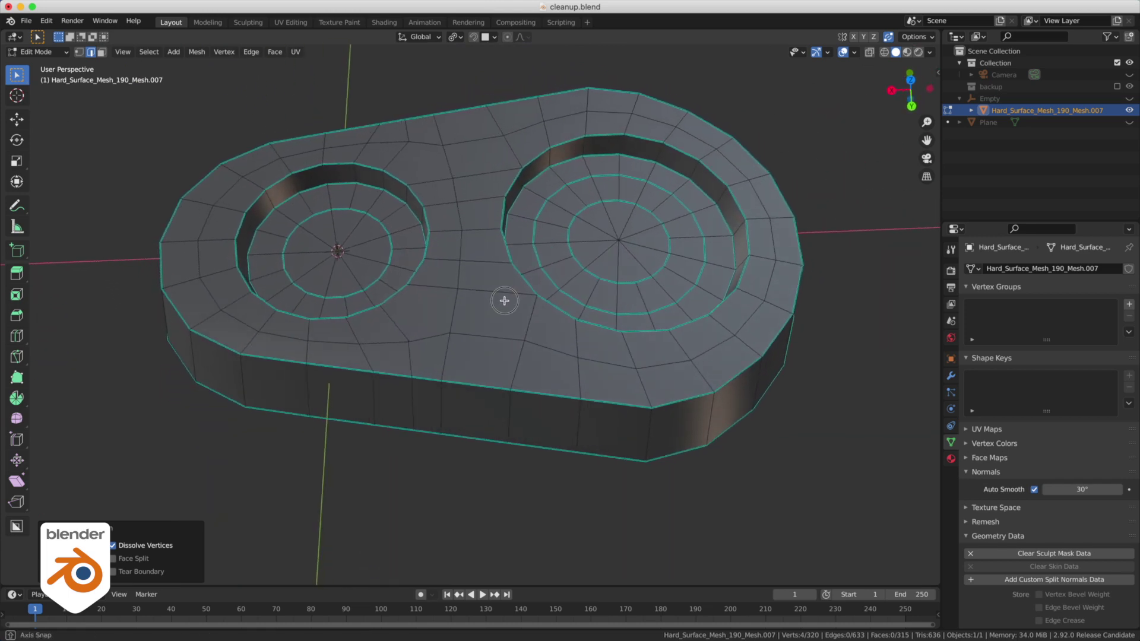
key(Tab)
click(497, 340)
click(490, 288)
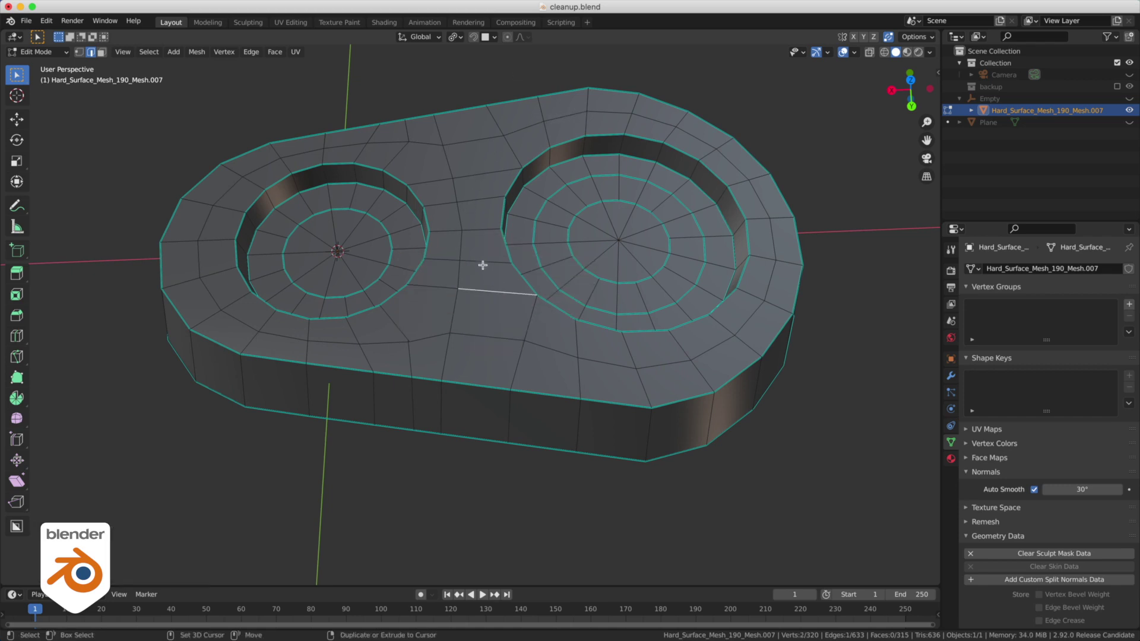
shift+click(482, 261)
shift+click(480, 229)
shift+click(480, 199)
shift+click(482, 176)
key(ctrl+d)
- Connect each end vertex of the new subdivision line to the nearest middle-ring vertex on its long side
key(Tab)
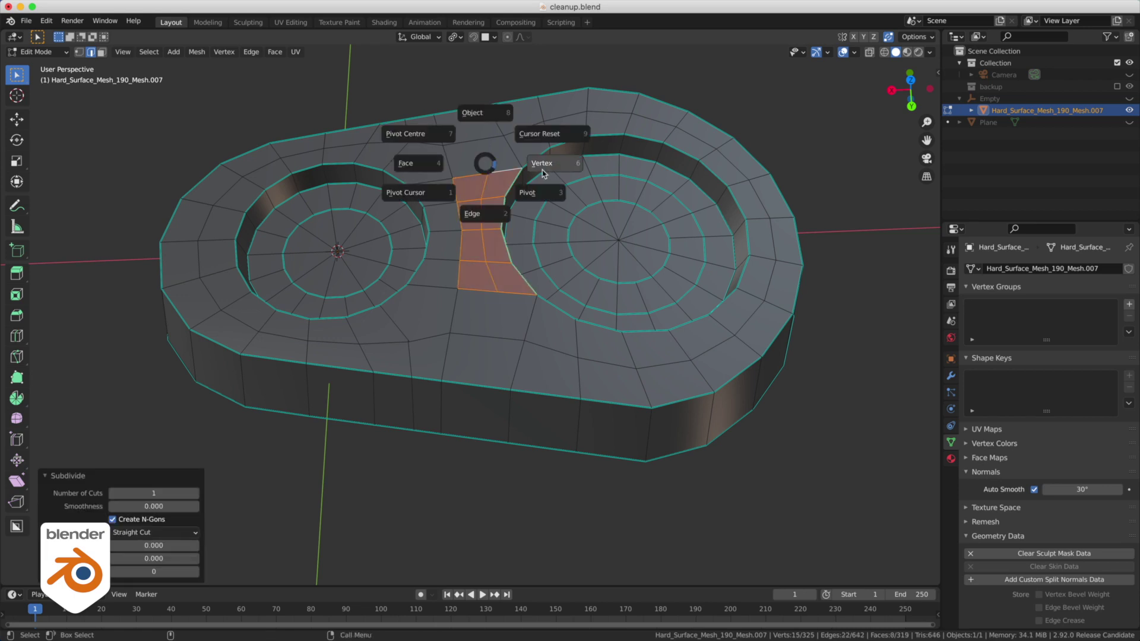
click(542, 172)
click(484, 173)
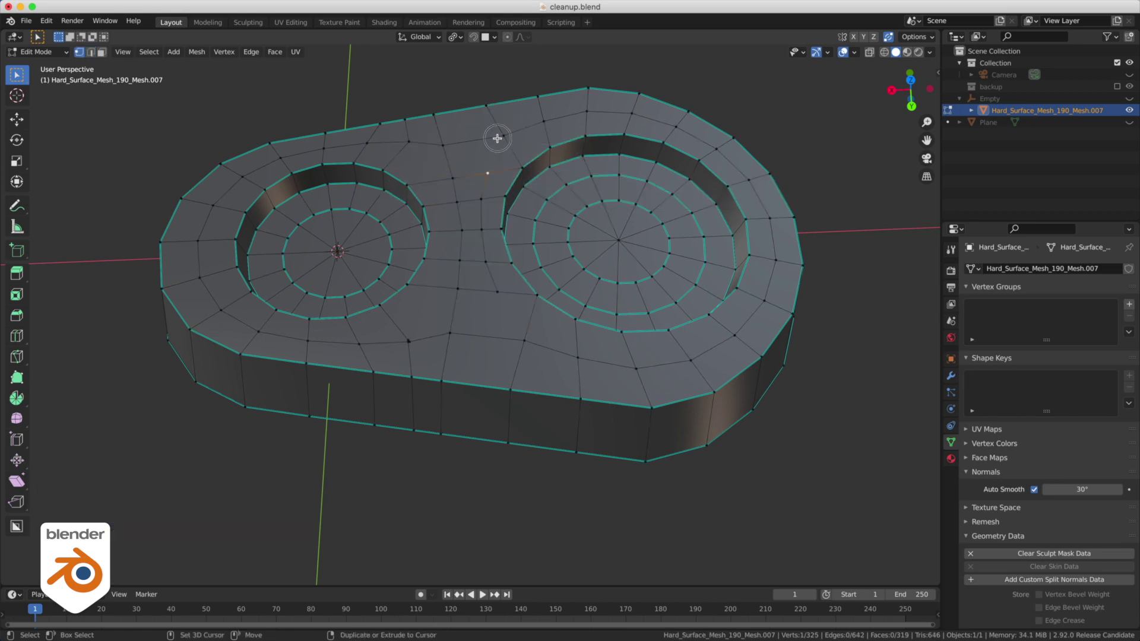
shift+click(498, 137)
click(494, 292)
shift+click(523, 341)
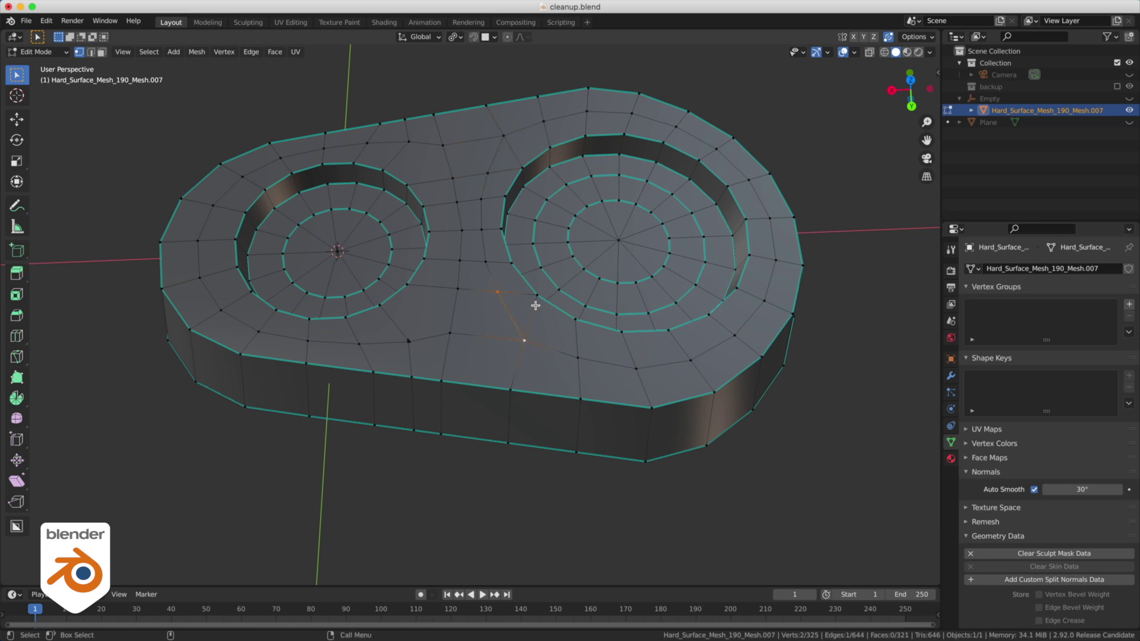
- Merge each of the two new connecting edges beside the larger recess at its center
key(ctrl+Tab)
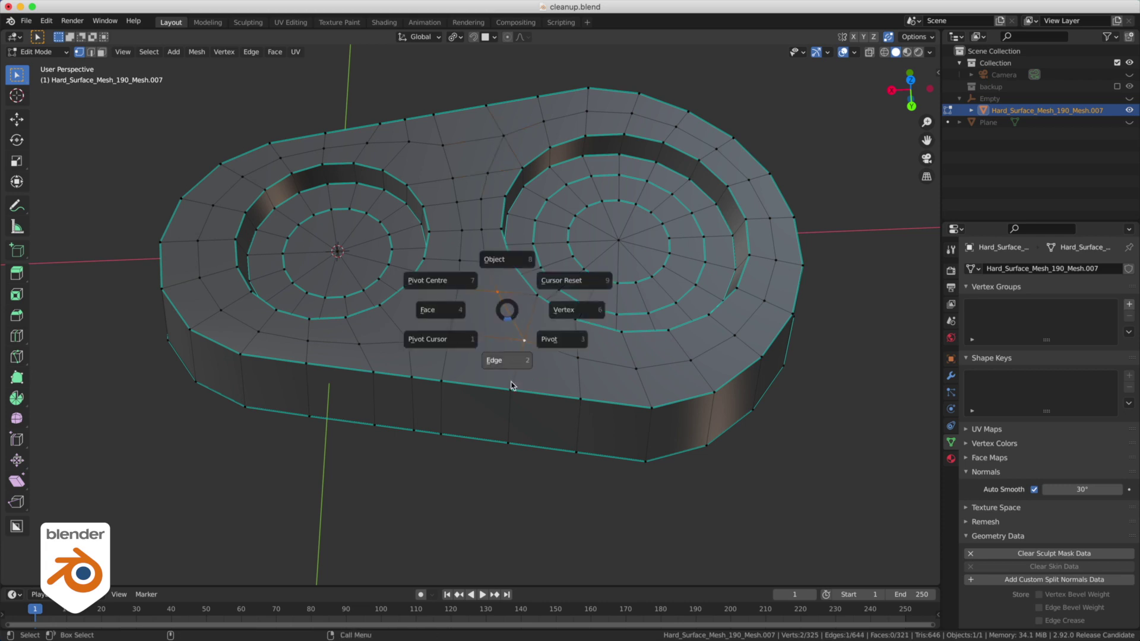
click(508, 293)
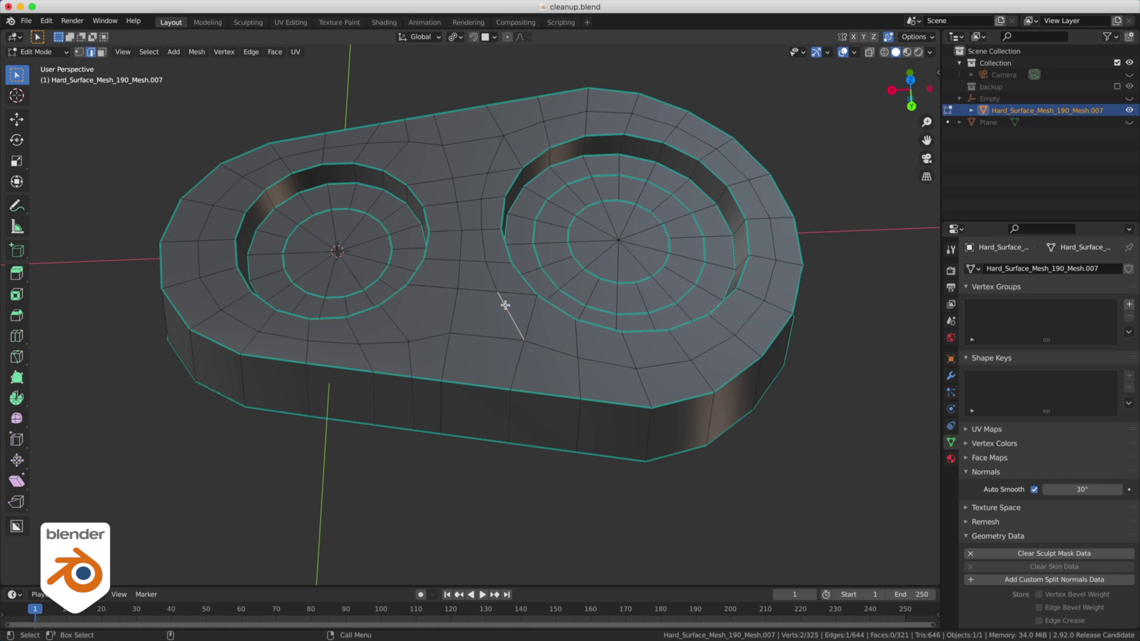
key(m)
click(496, 307)
click(493, 153)
key(m)
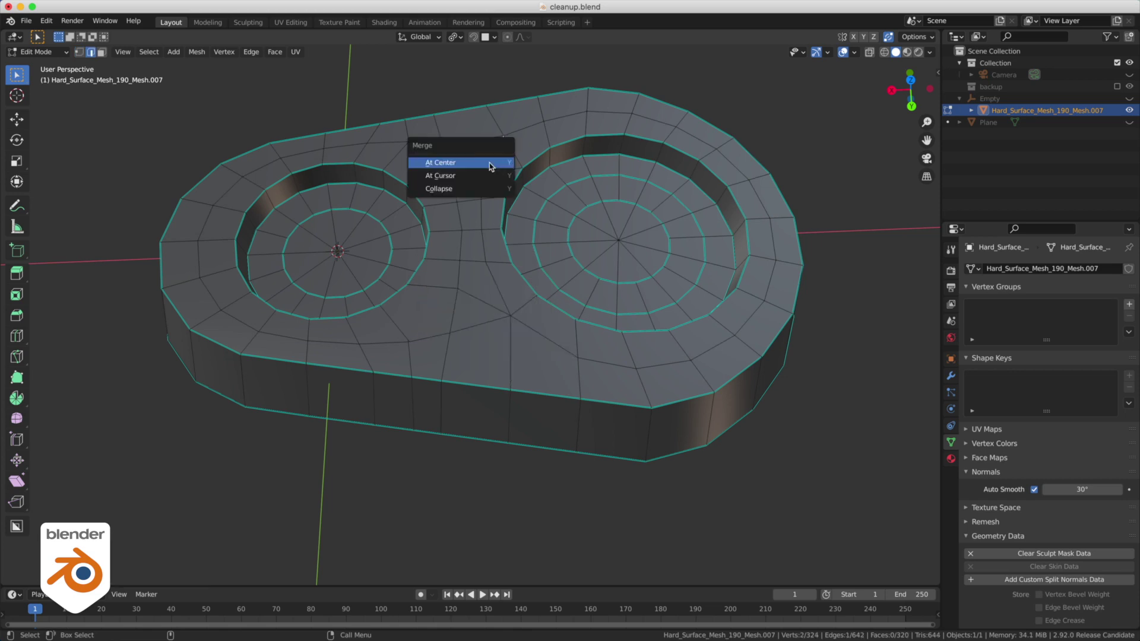
click(491, 166)
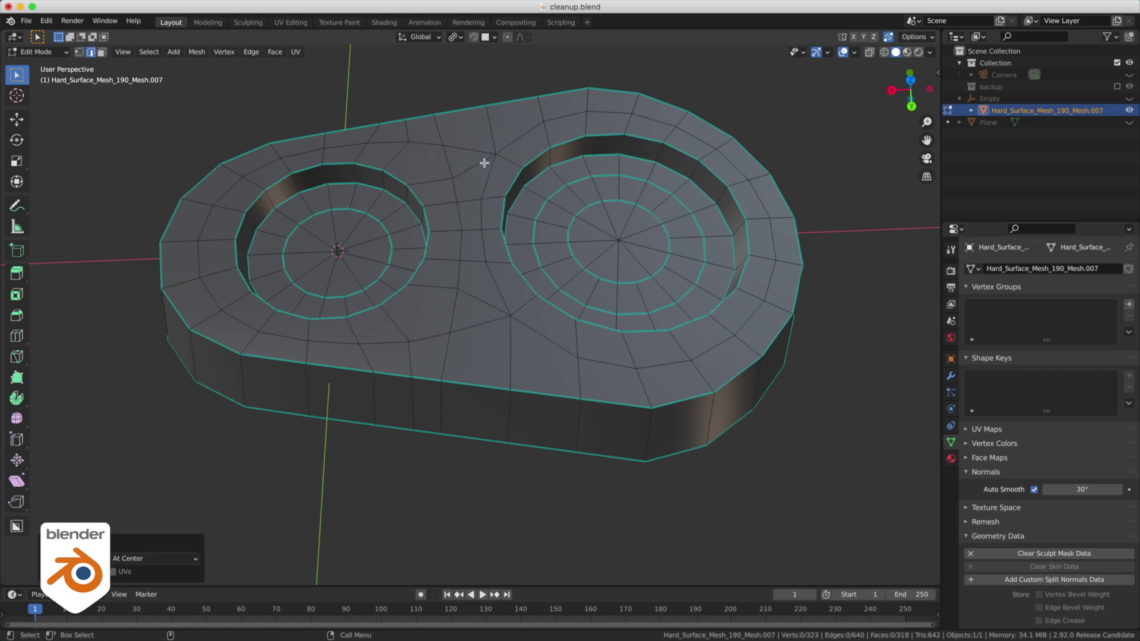
- Merge the two short edges at either end of the middle line between the recesses at their centers
click(455, 310)
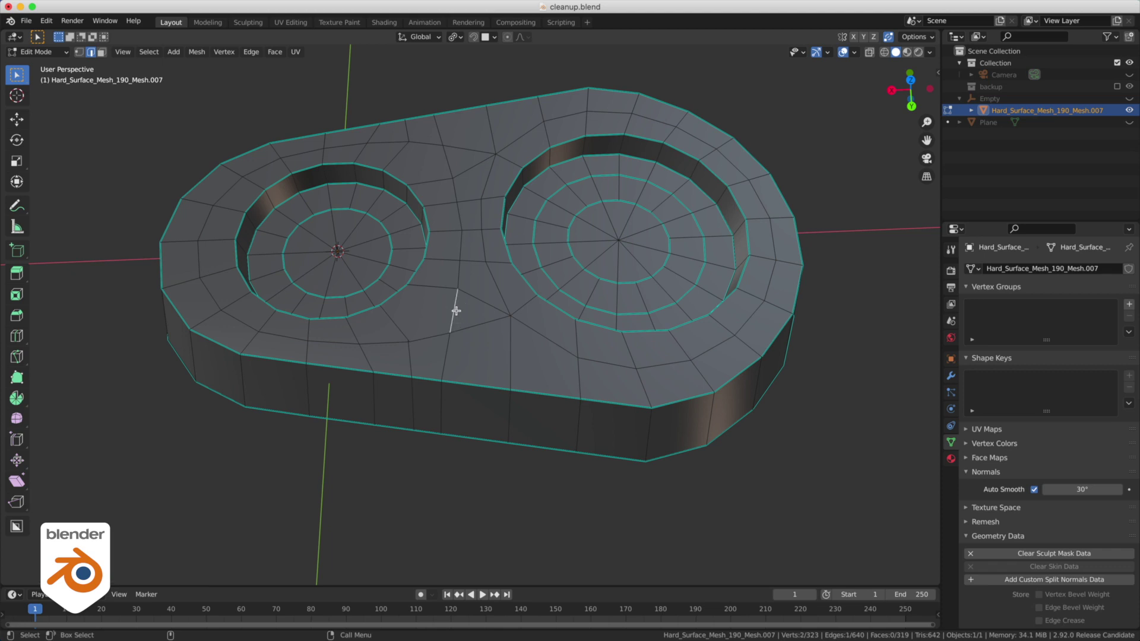
key(m)
click(455, 310)
click(445, 158)
key(m)
click(447, 160)
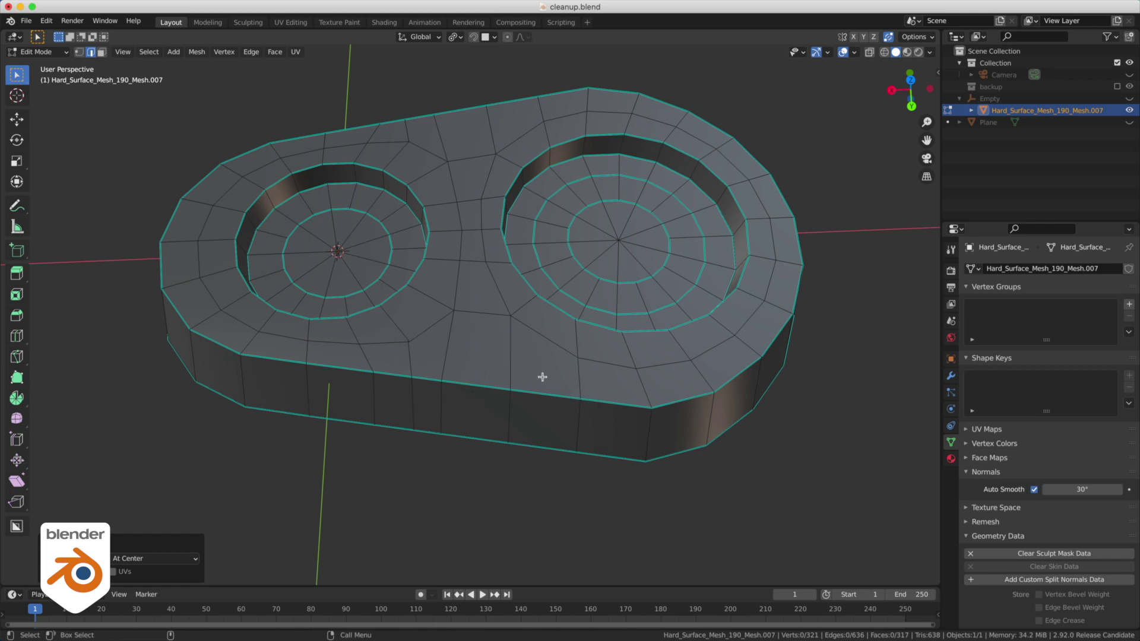
- Select the upper and lower border edges along the straight long sides and space their vertices evenly
click(283, 362)
ctrl+click(321, 364)
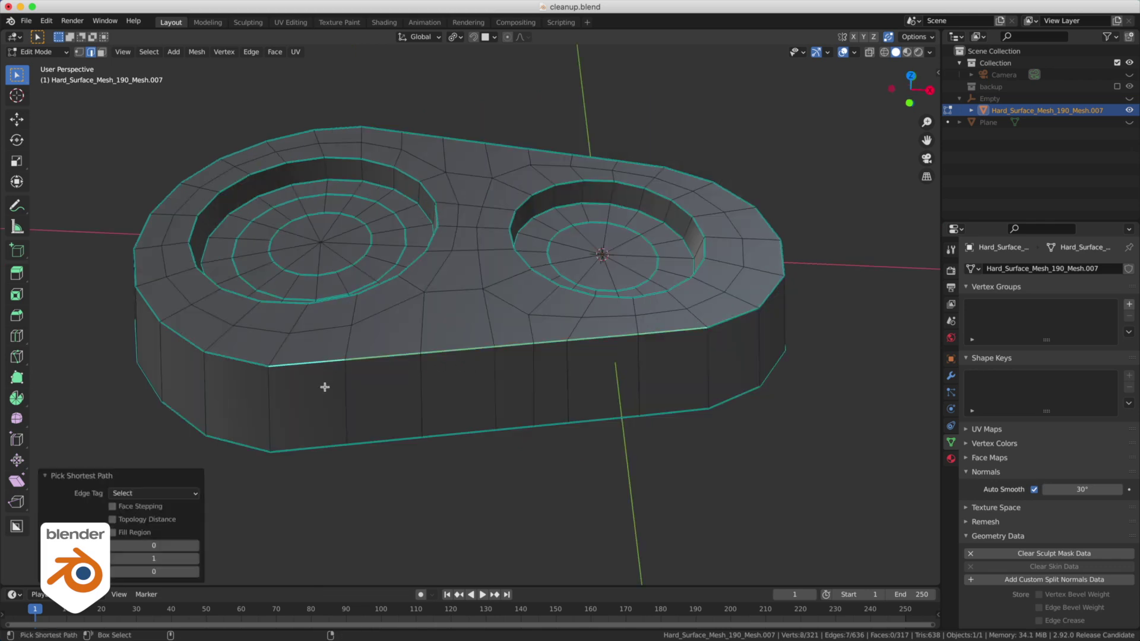
shift+click(315, 447)
ctrl+click(670, 414)
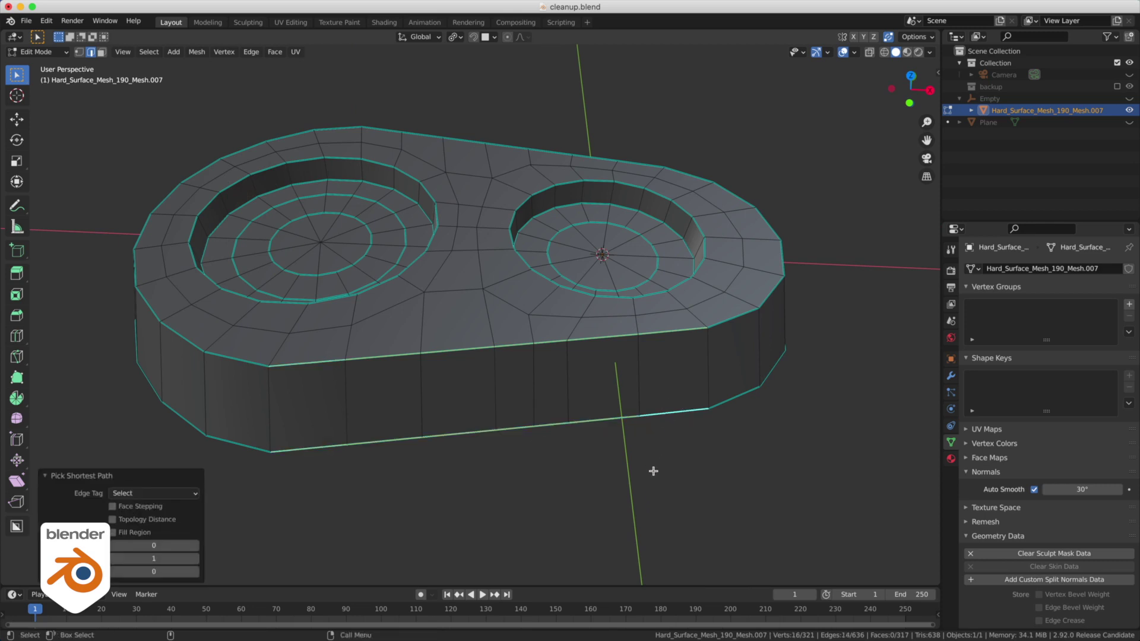
key(q)
click(555, 420)
click(796, 488)
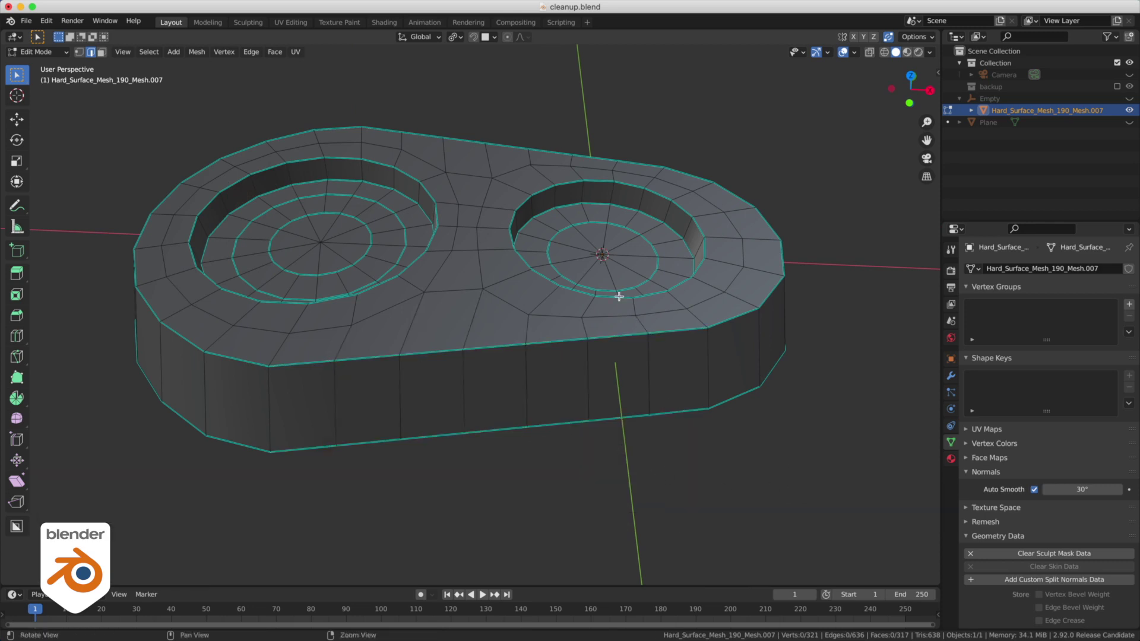
- Select all faces coplanar with the top surface, starting from one quad near the long border
middle_drag(615, 295, 503, 343)
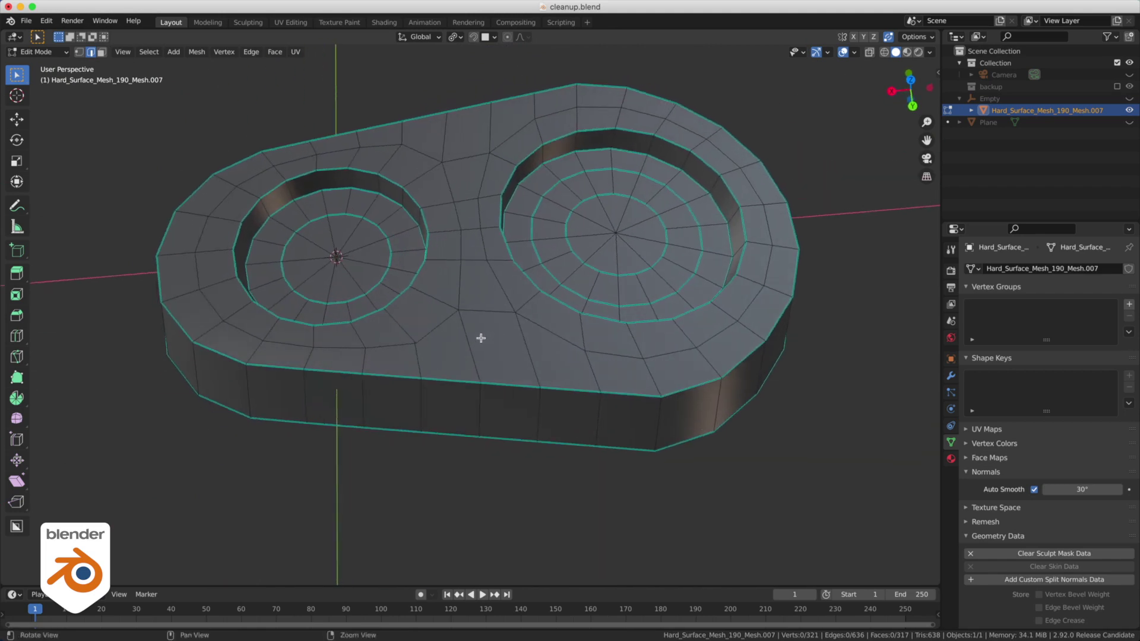
key(ctrl+Tab)
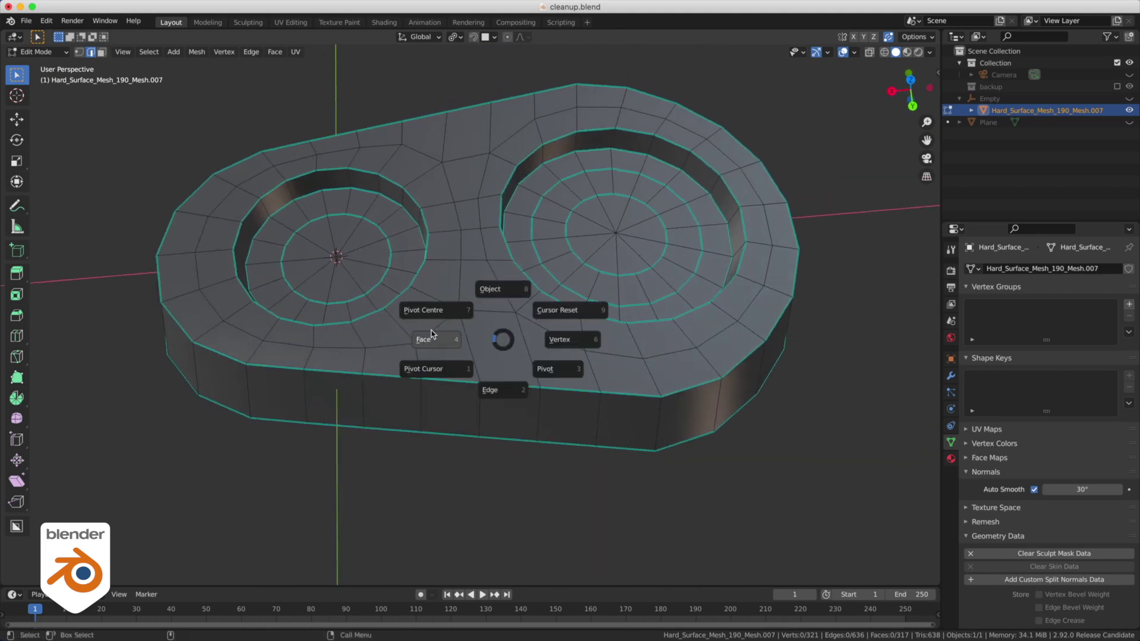
click(428, 333)
click(512, 341)
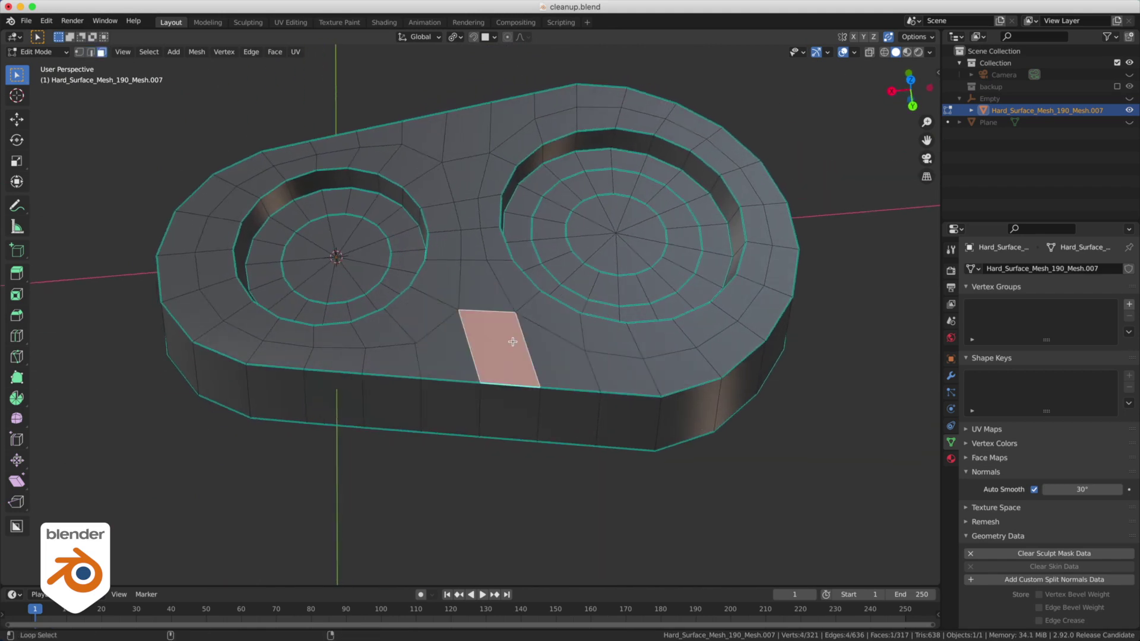
key(shift+g)
click(513, 342)
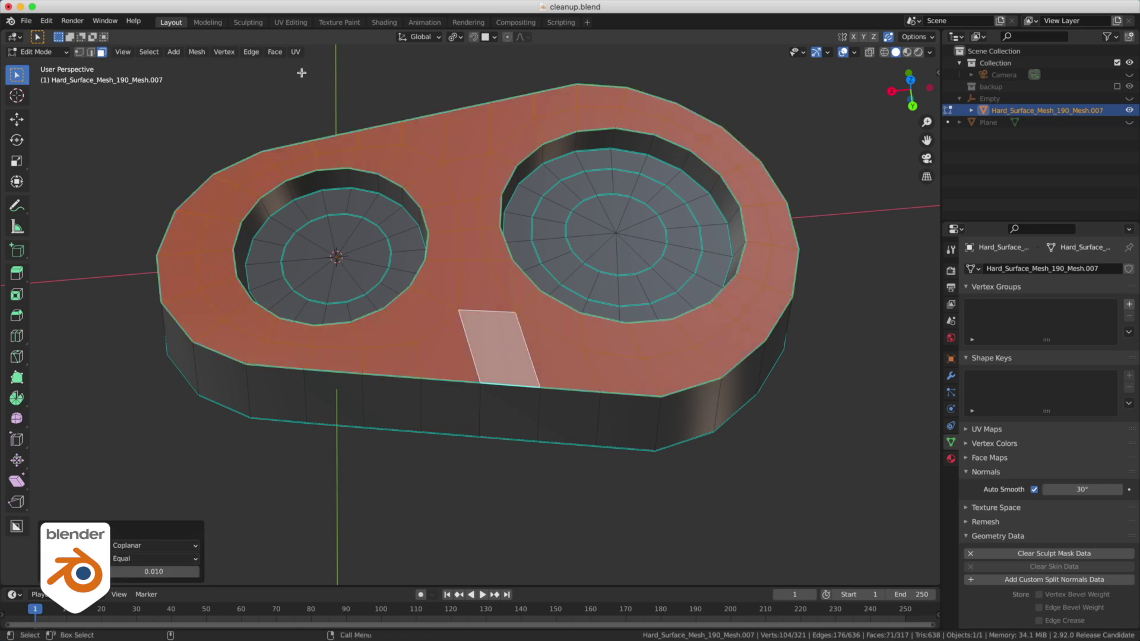
- Switch to Sculpt Mode and create a face set from the Edit Mode selection
click(34, 52)
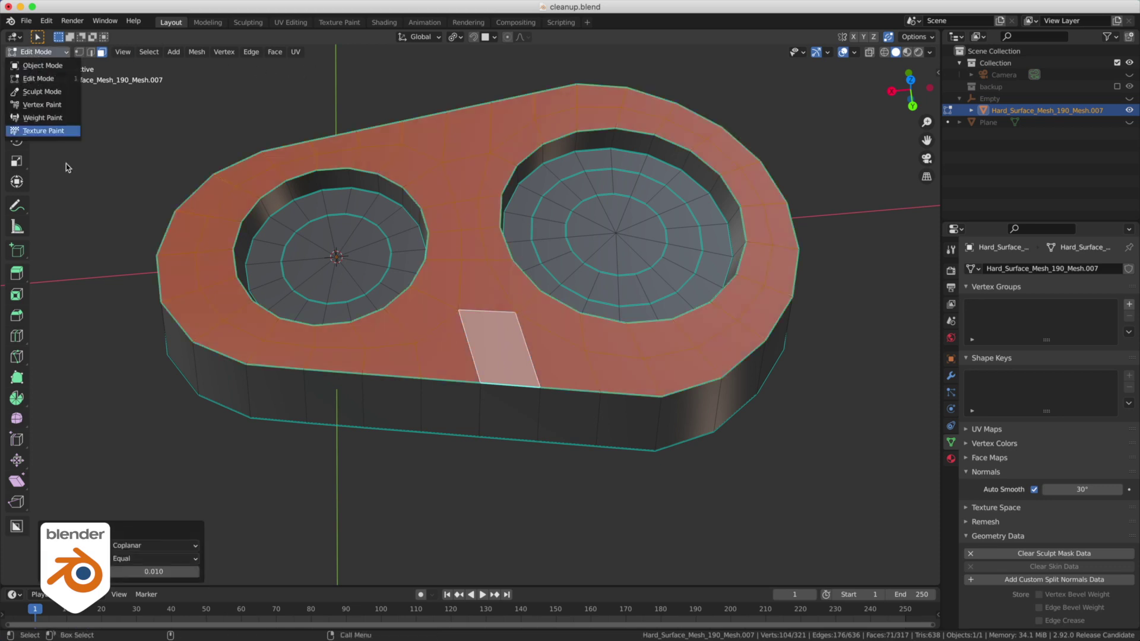
click(51, 92)
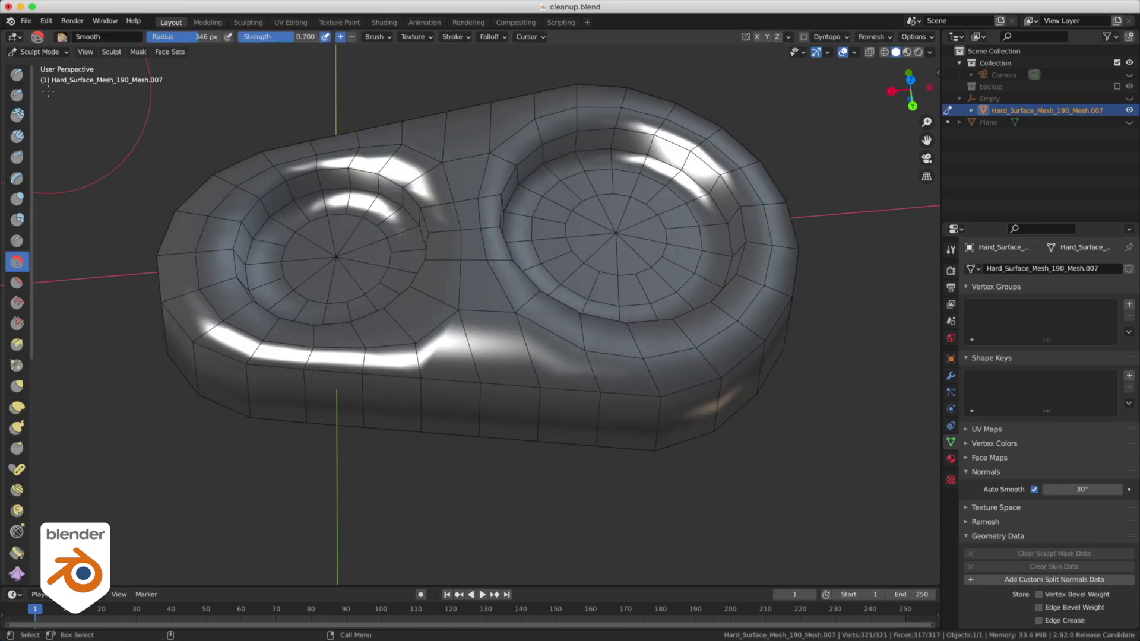
click(164, 52)
click(189, 90)
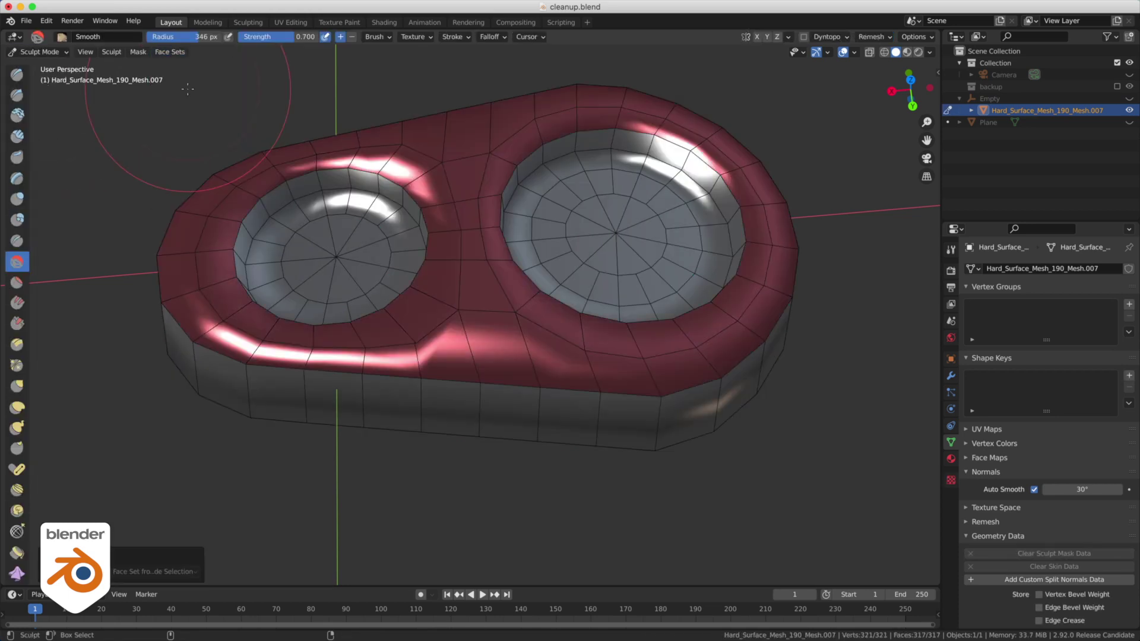
- Relax the top surface between the recesses with the Smooth brush, using face-set and boundary auto-masking, and return to Edit Mode
click(378, 38)
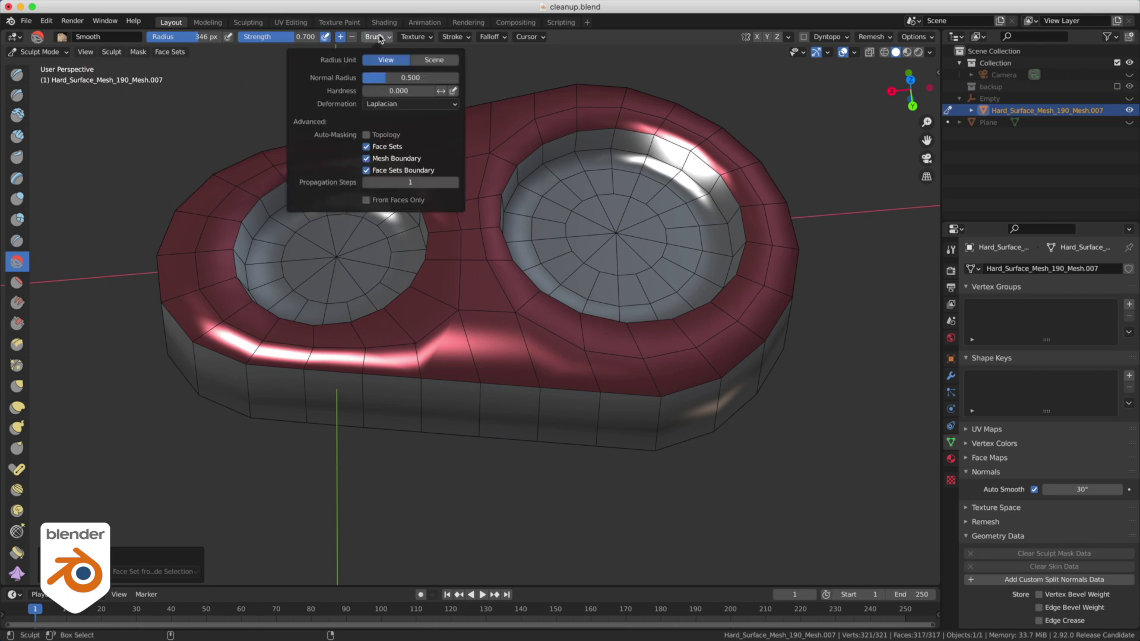
mouse_move(497, 121)
mouse_down()
mouse_move(450, 297)
mouse_move(479, 340)
mouse_move(750, 178)
mouse_move(486, 244)
mouse_move(498, 323)
mouse_move(357, 329)
mouse_move(283, 248)
mouse_move(451, 314)
mouse_up()
key(ctrl+Tab)
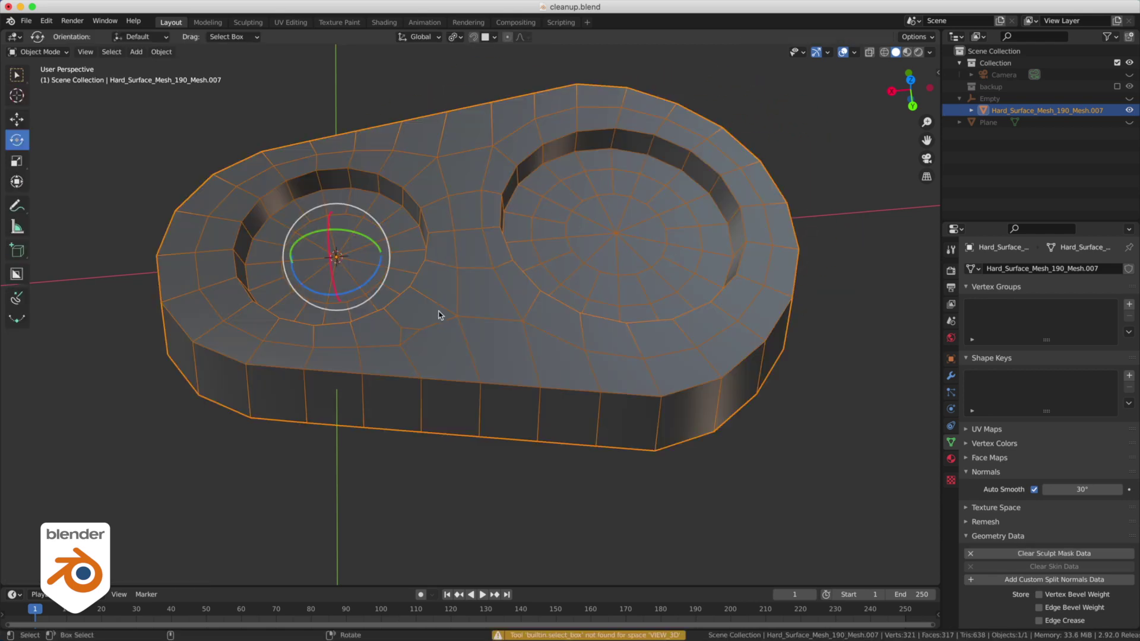
key(Tab)
- Merge the surplus top-surface geometry beside the smaller recess at its center
click(354, 335)
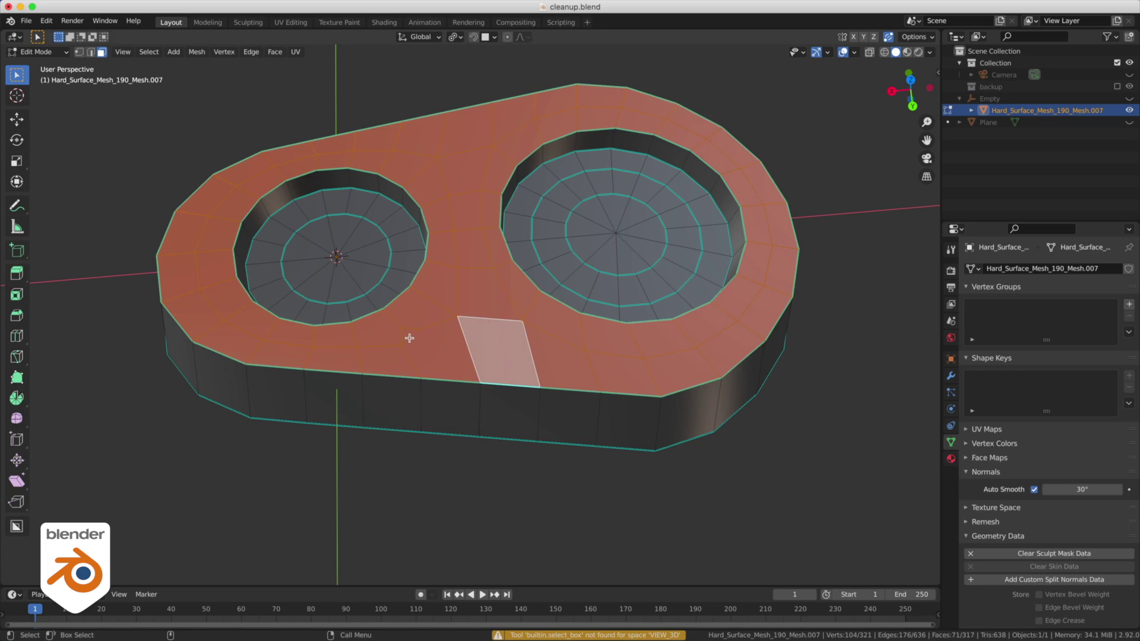
click(413, 350)
key(m)
click(410, 345)
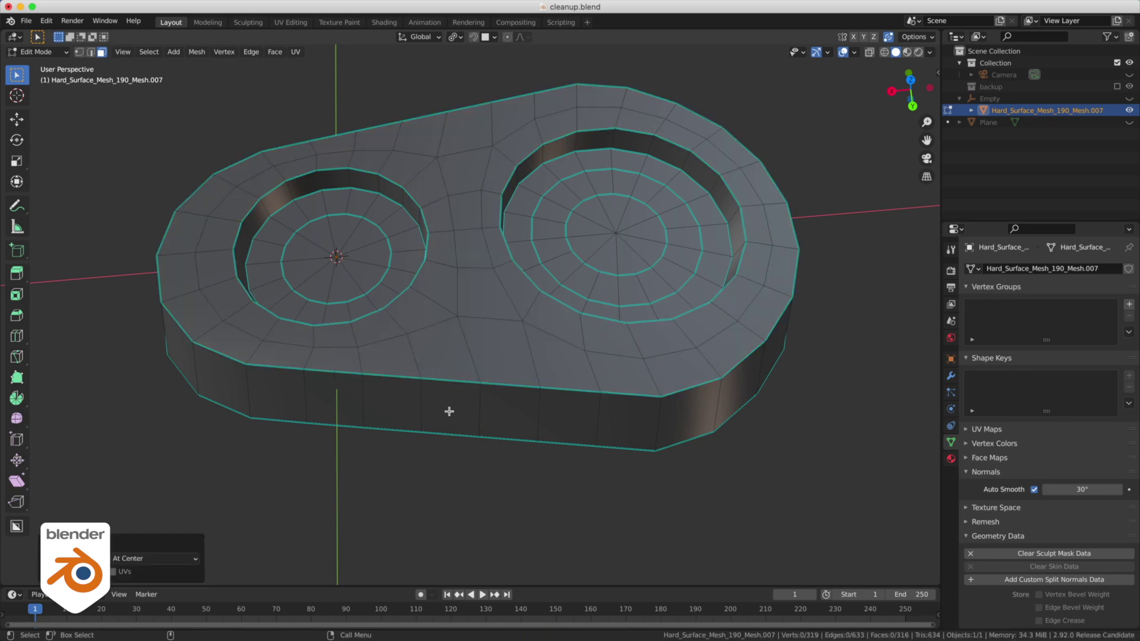
- On the underside, select the column of seven lengthwise edges across the inner rings and subdivide them with one cut
middle_drag(458, 473, 467, 279)
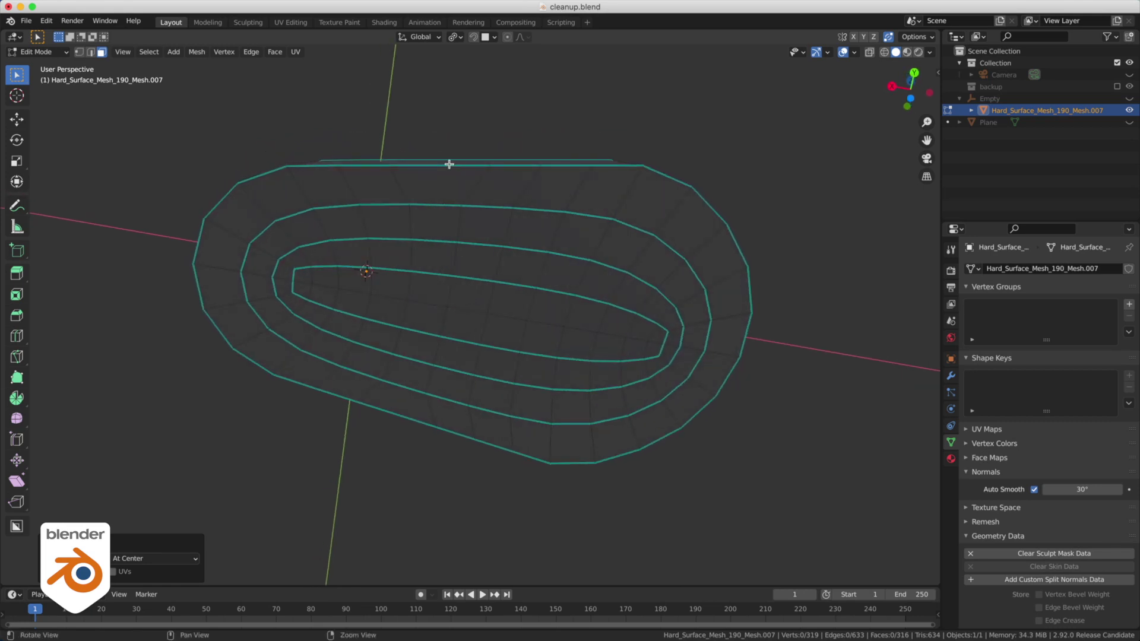
middle_drag(449, 185, 429, 201)
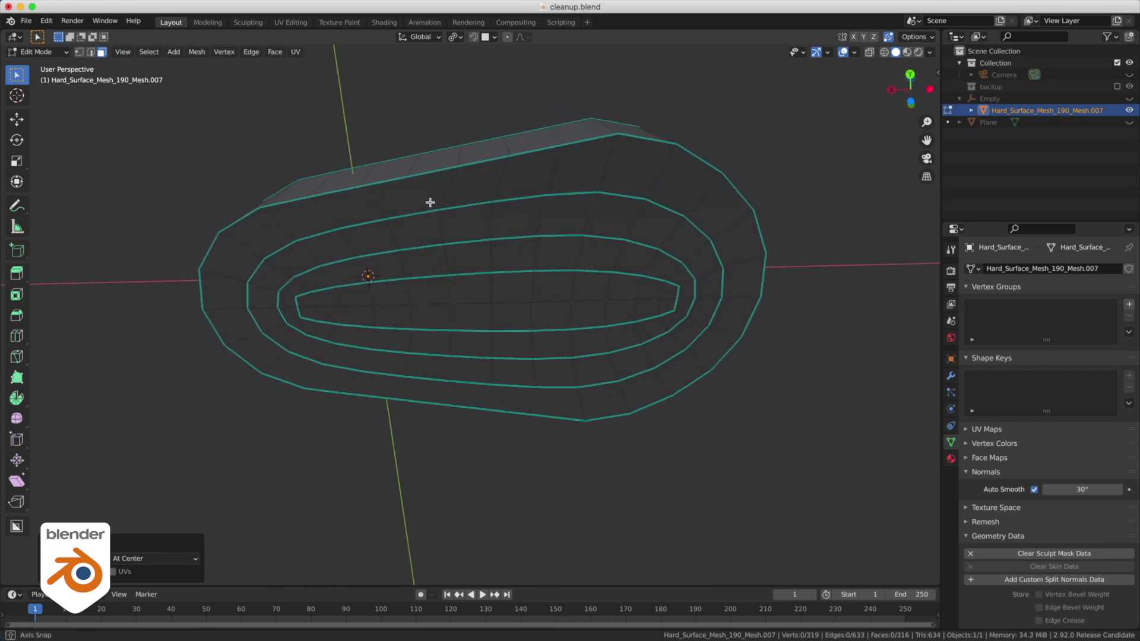
key(Tab)
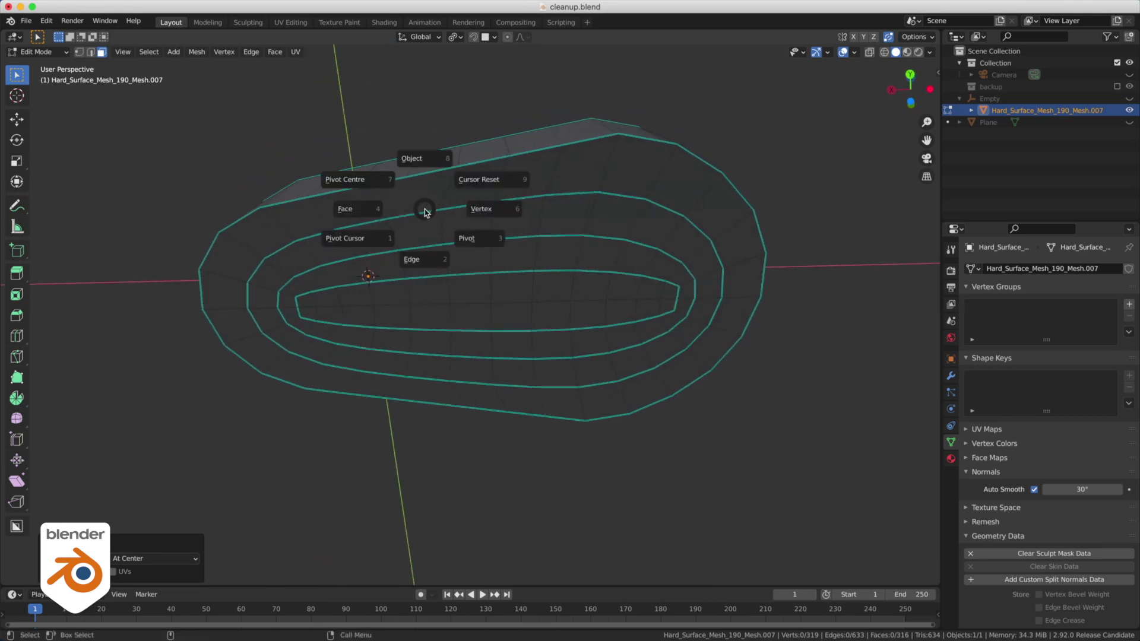
click(371, 211)
key(Tab)
click(423, 265)
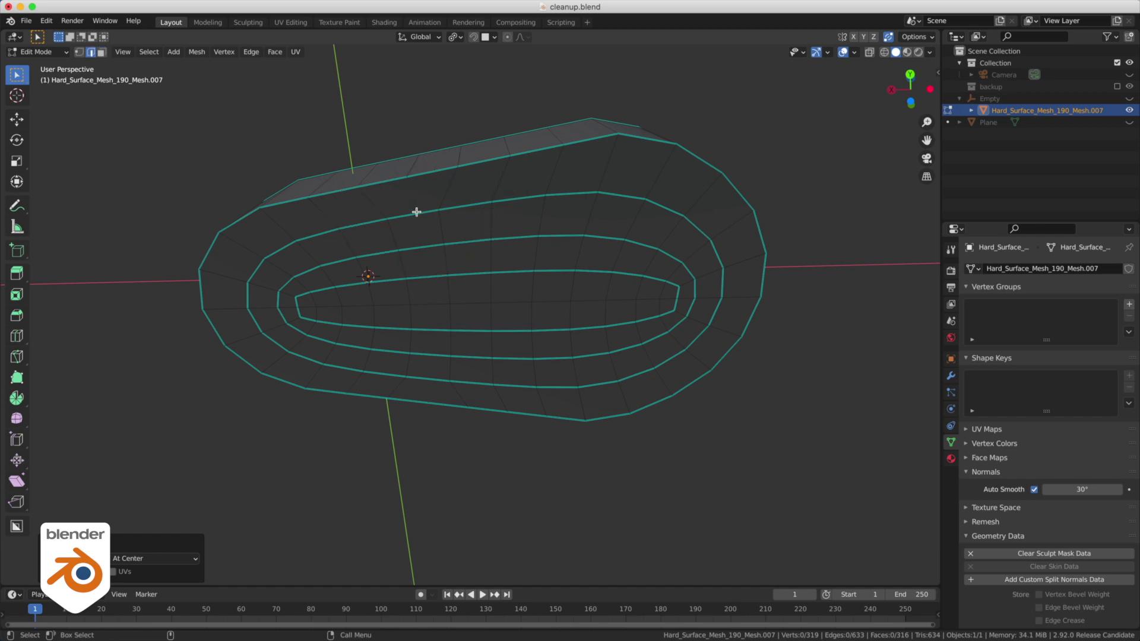
click(416, 212)
shift+click(422, 246)
shift+click(428, 276)
shift+click(431, 304)
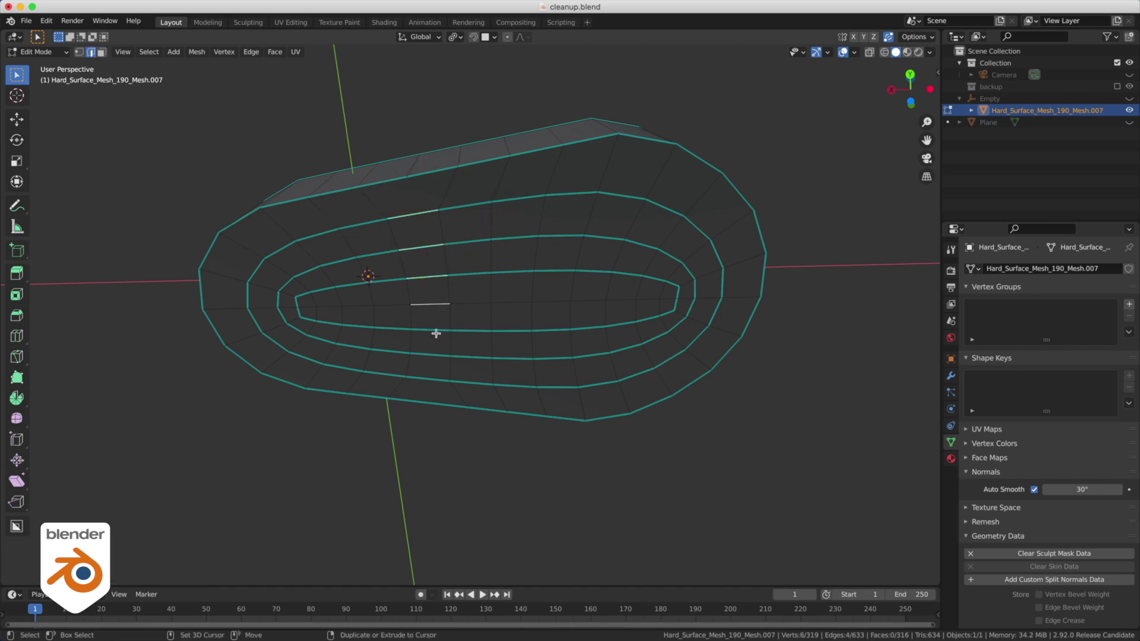
shift+click(436, 330)
shift+click(432, 355)
shift+click(431, 376)
key(shift+r)
- Connect both end vertices of the new underside cut to the adjacent outer border vertices
key(Tab)
click(493, 254)
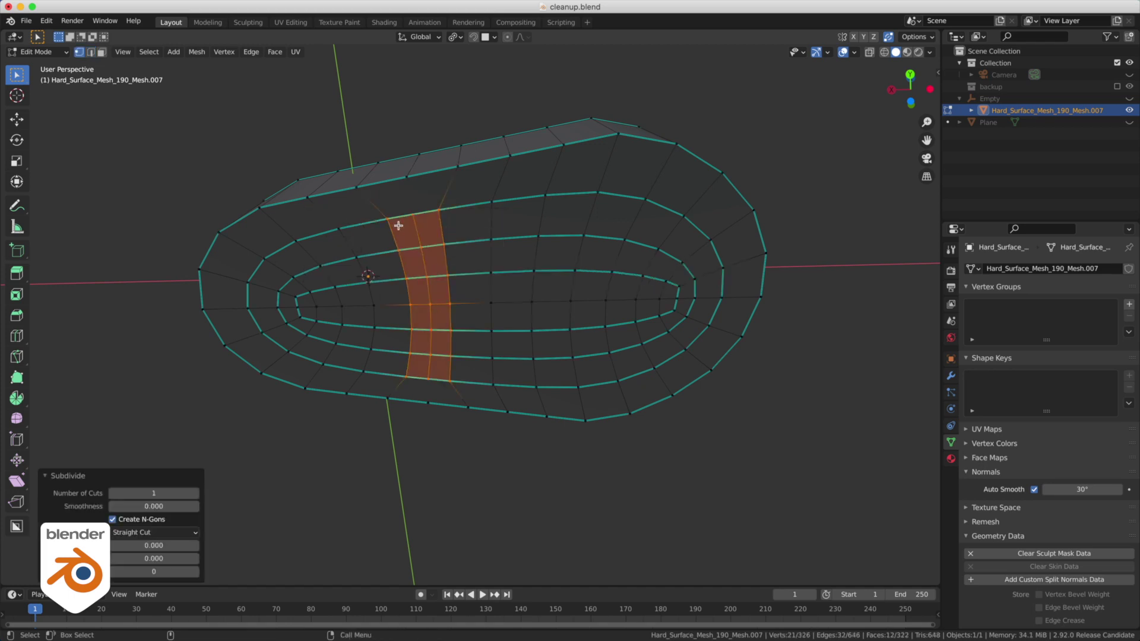
click(408, 210)
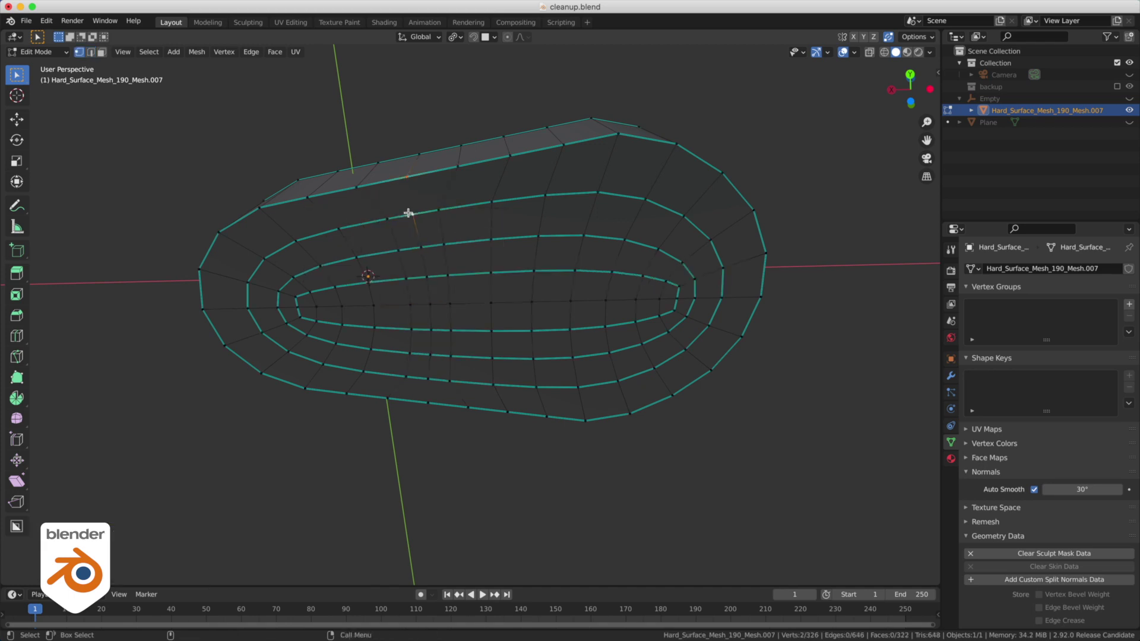
click(429, 378)
shift+click(428, 401)
- Select the similar faces of the flat underside, relax the underside topology with the Smooth sculpt brush, and return to Object Mode
key(ctrl+Tab)
click(504, 300)
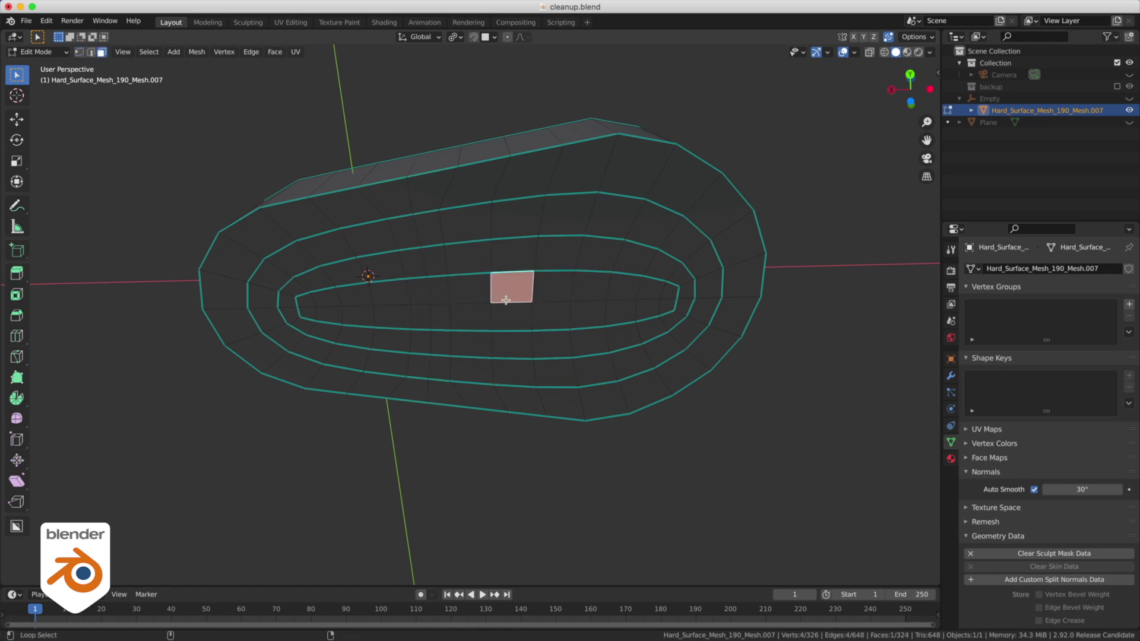
key(shift+g)
click(506, 300)
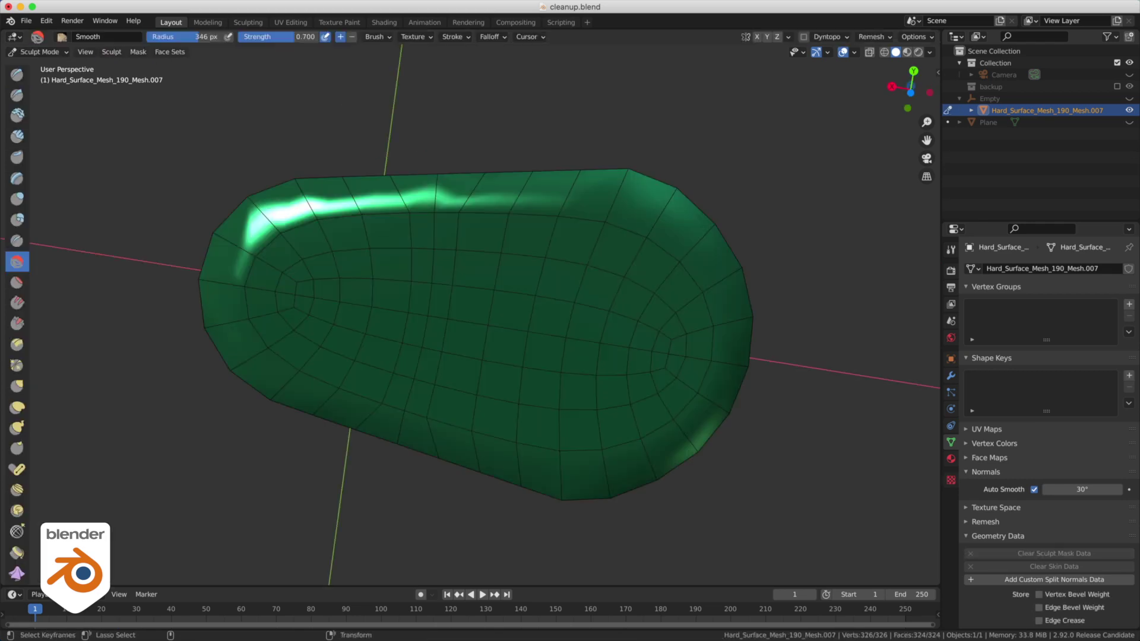
middle_drag(495, 373, 490, 357)
mouse_move(461, 320)
mouse_down()
mouse_move(448, 300)
mouse_move(397, 305)
mouse_move(446, 332)
mouse_up()
key(Tab)
click(449, 283)
click(460, 99)
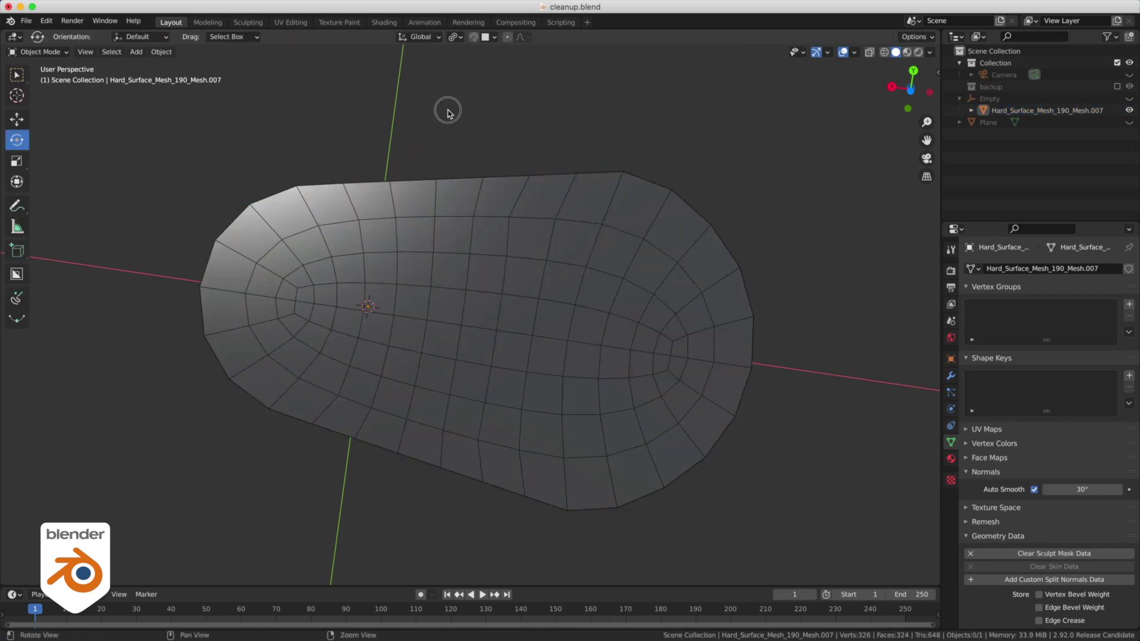
- Hide the wireframe overlay and inspect the shading of the part with its Bevel and Subdivision modifiers active
middle_drag(448, 112, 403, 304)
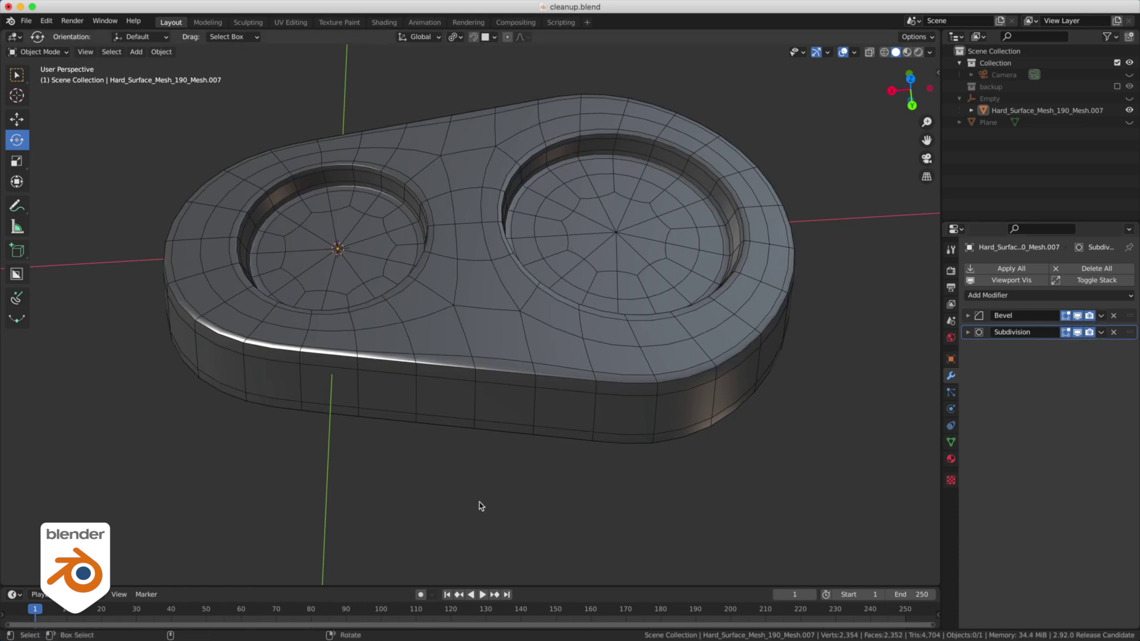
key(shift+s)
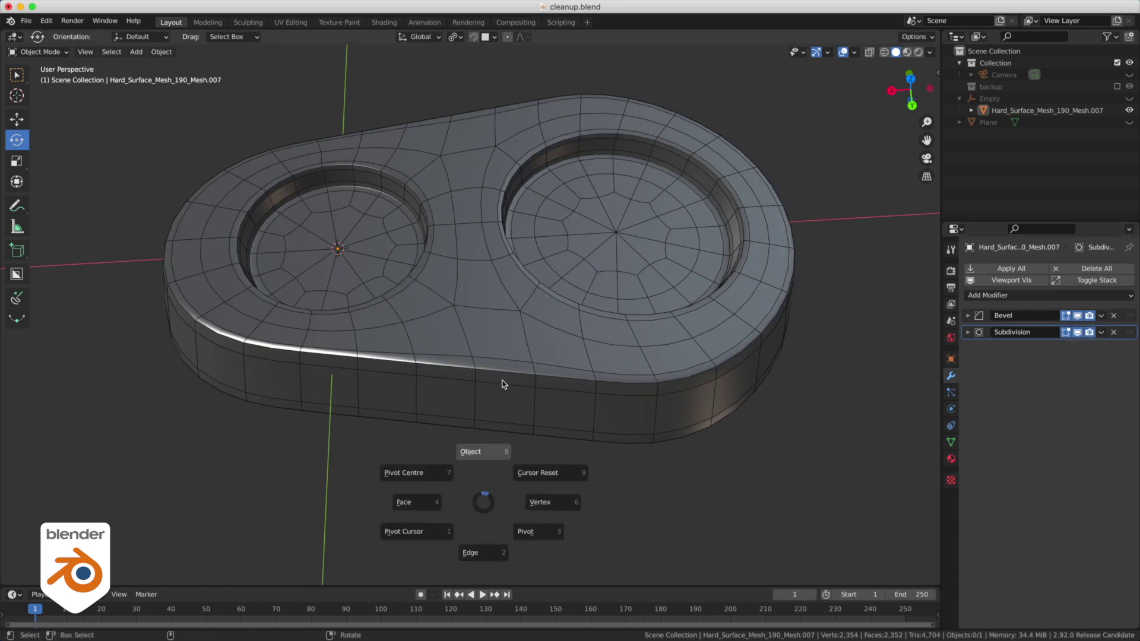
click(503, 385)
key(z)
click(539, 516)
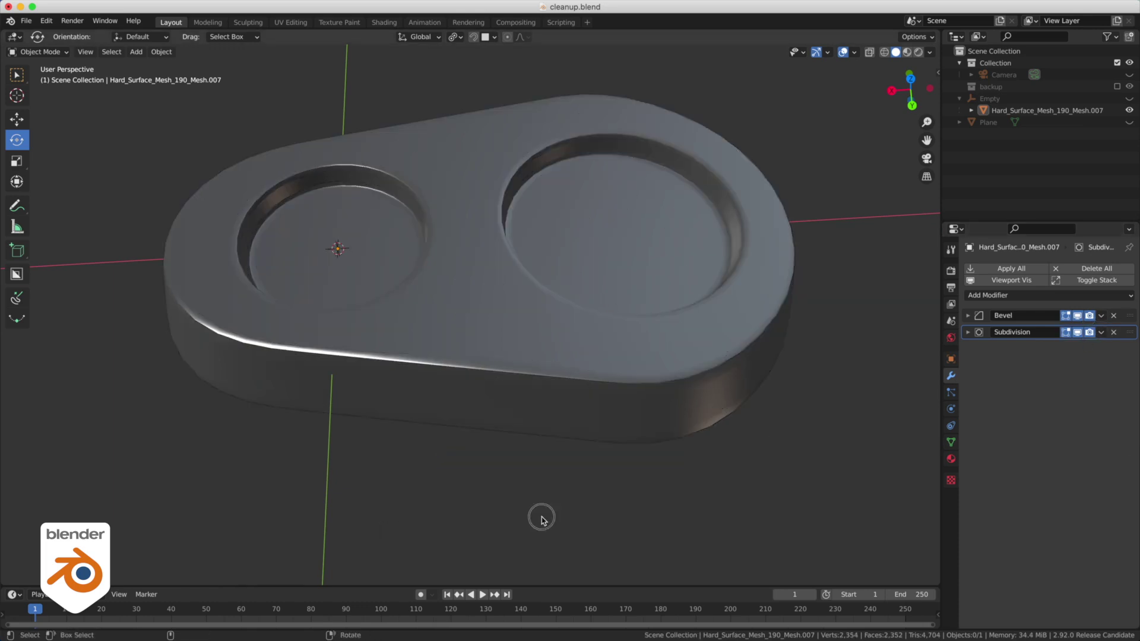
mouse_move(539, 519)
middle_down()
mouse_move(534, 546)
mouse_move(649, 473)
mouse_move(603, 536)
mouse_move(568, 542)
mouse_move(529, 524)
mouse_move(616, 183)
mouse_move(541, 194)
mouse_move(560, 211)
middle_up()
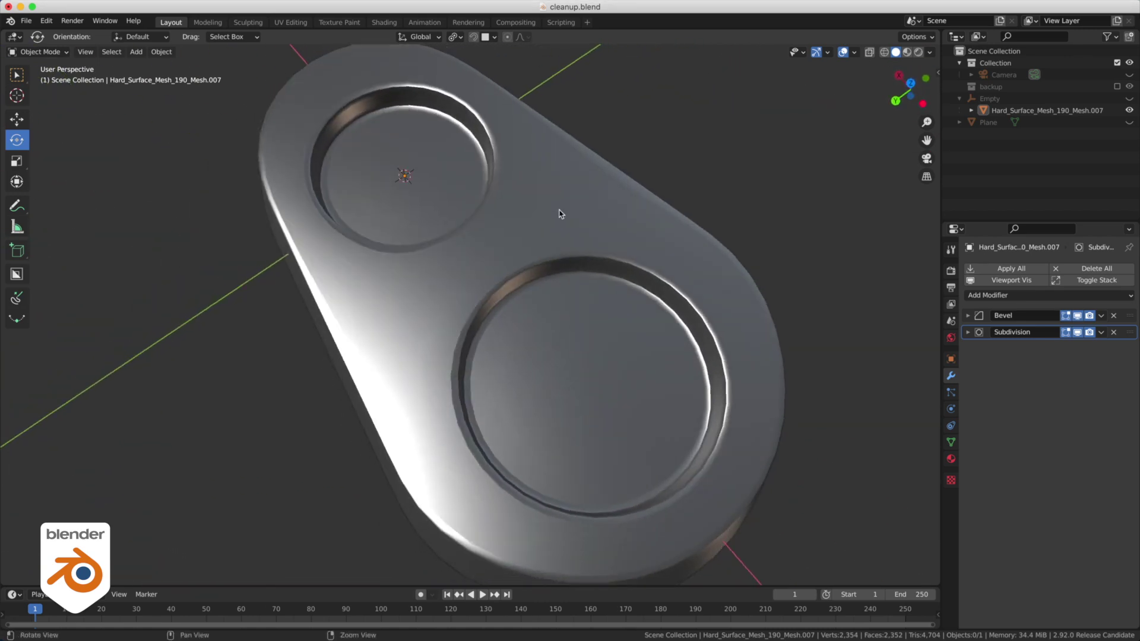
- Set the Subdivision modifier's viewport level to 2 on the rebuilt part
click(560, 212)
click(968, 332)
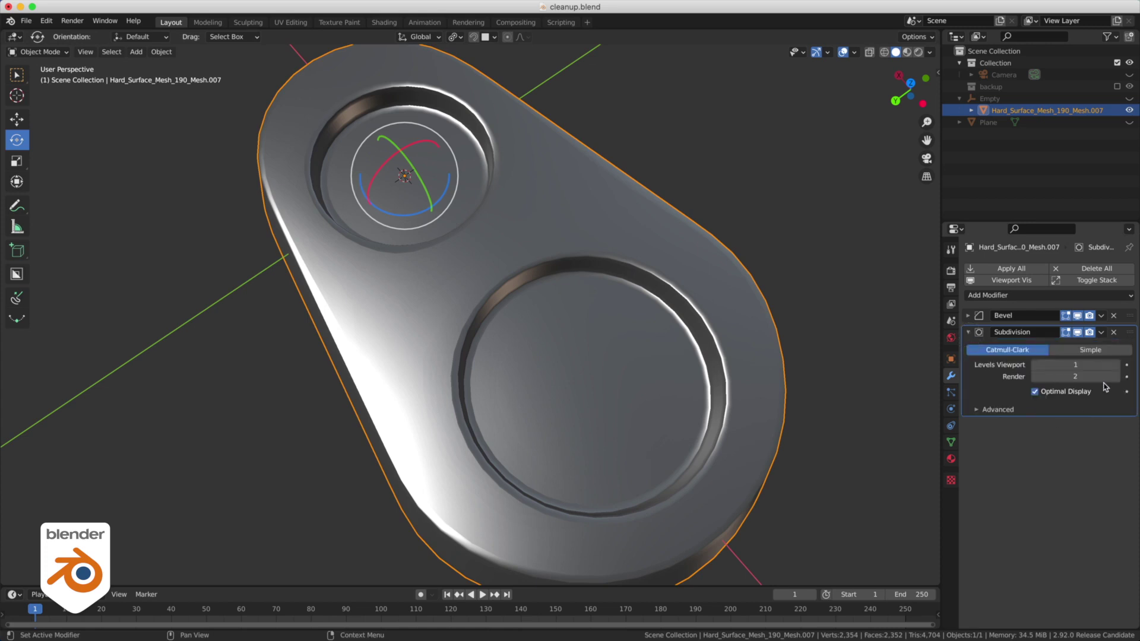
click(1119, 365)
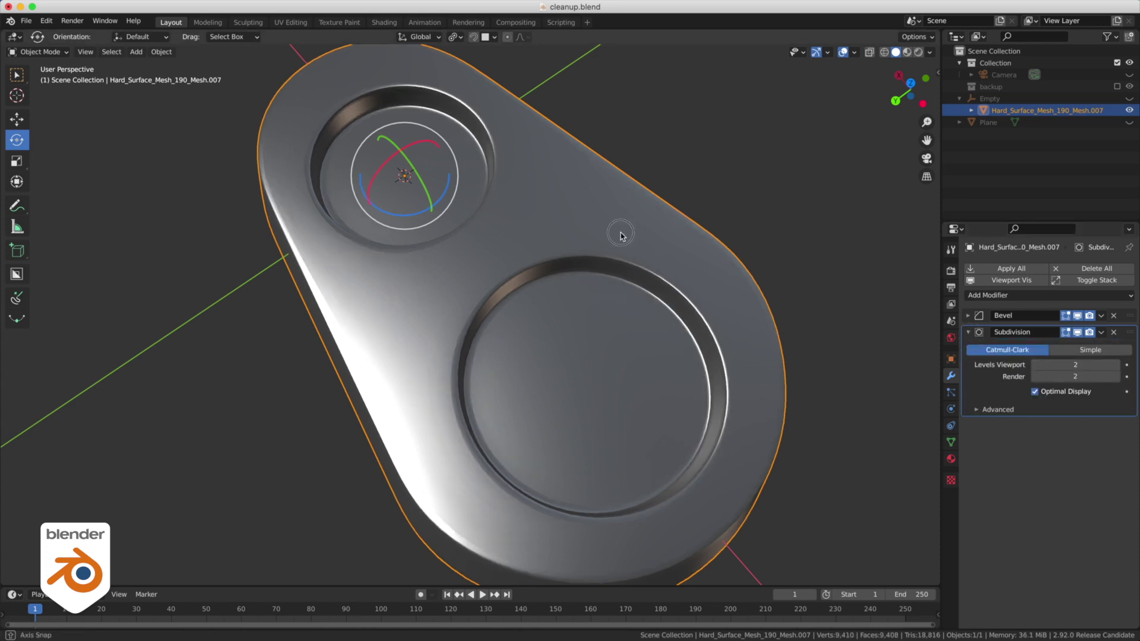
middle_drag(620, 235, 636, 216)
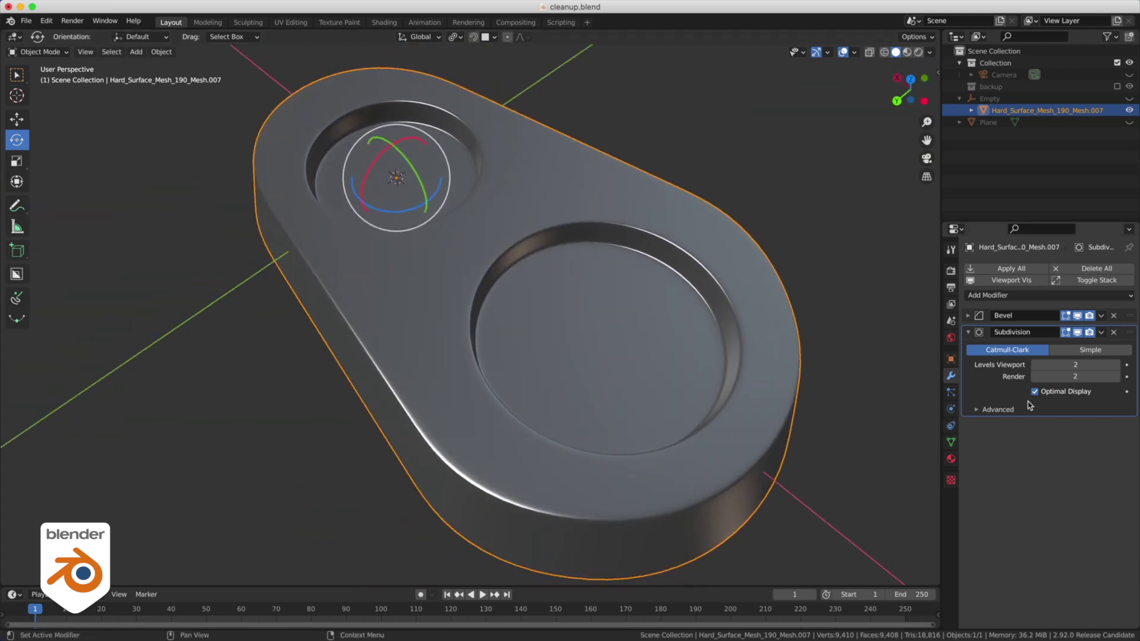
- Clear the part's sculpt mask data and disable Auto Smooth for its normals
click(952, 443)
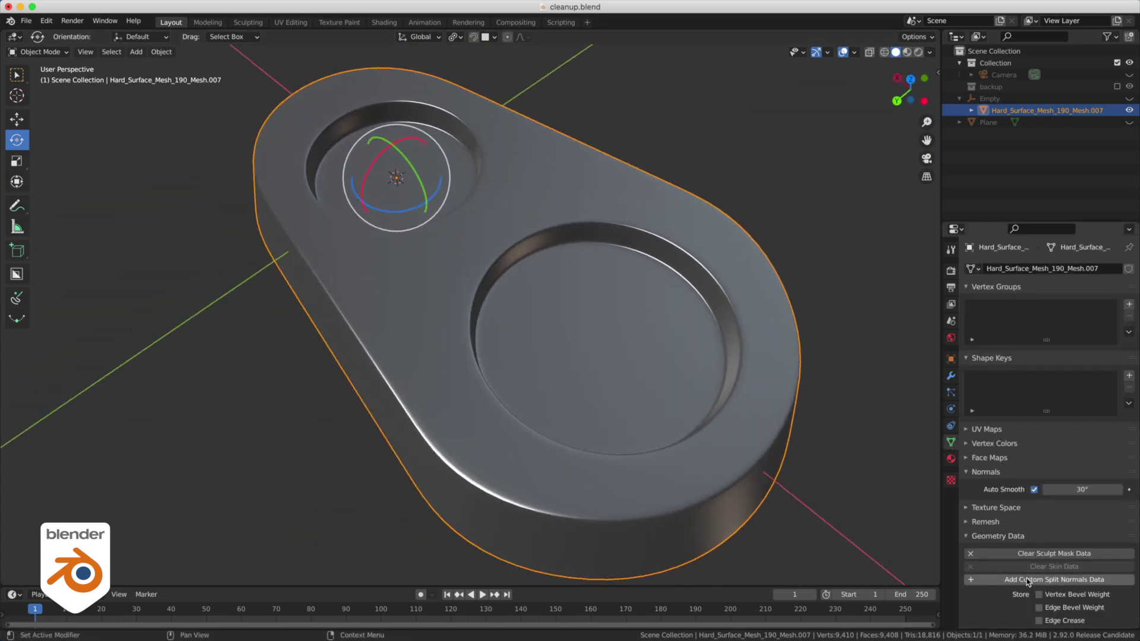
click(1029, 554)
click(723, 380)
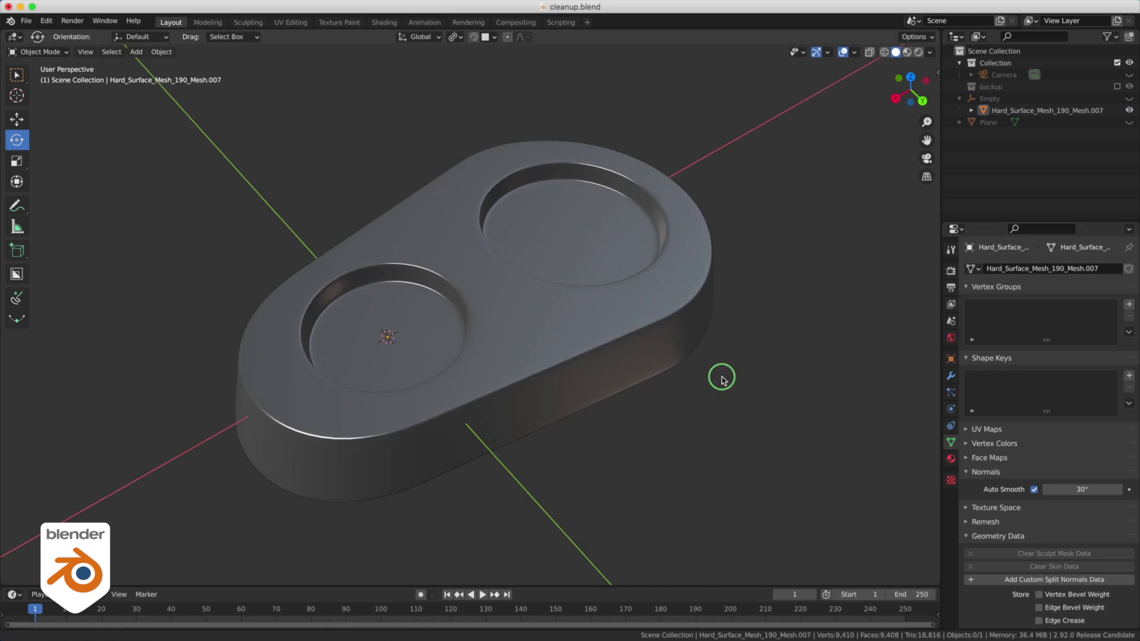
scroll(723, 383, up, 2)
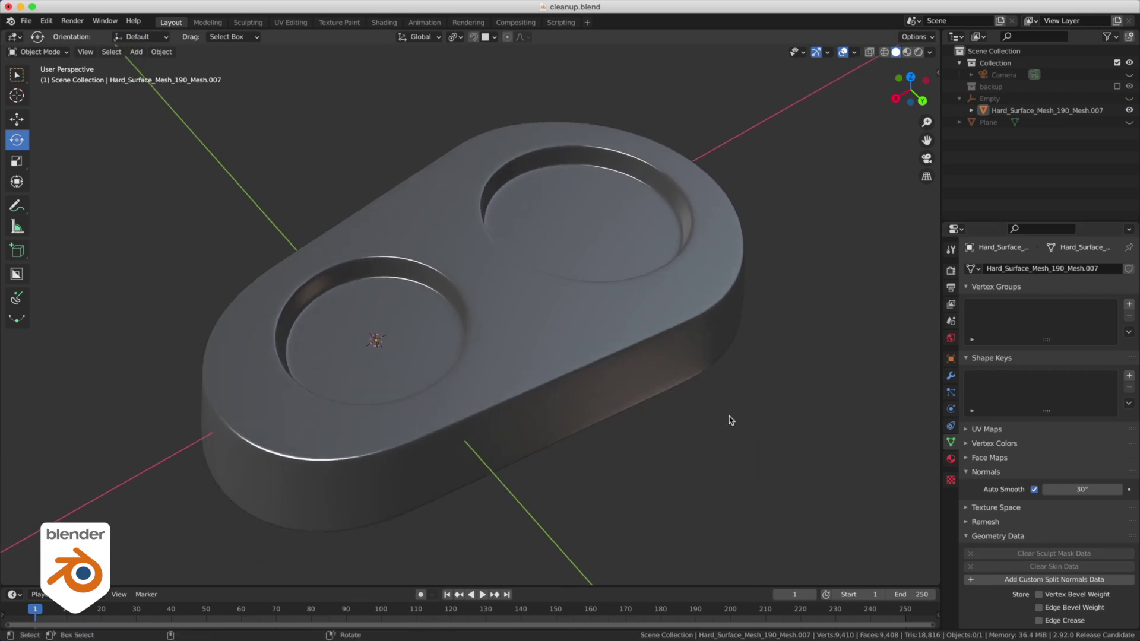
click(1034, 489)
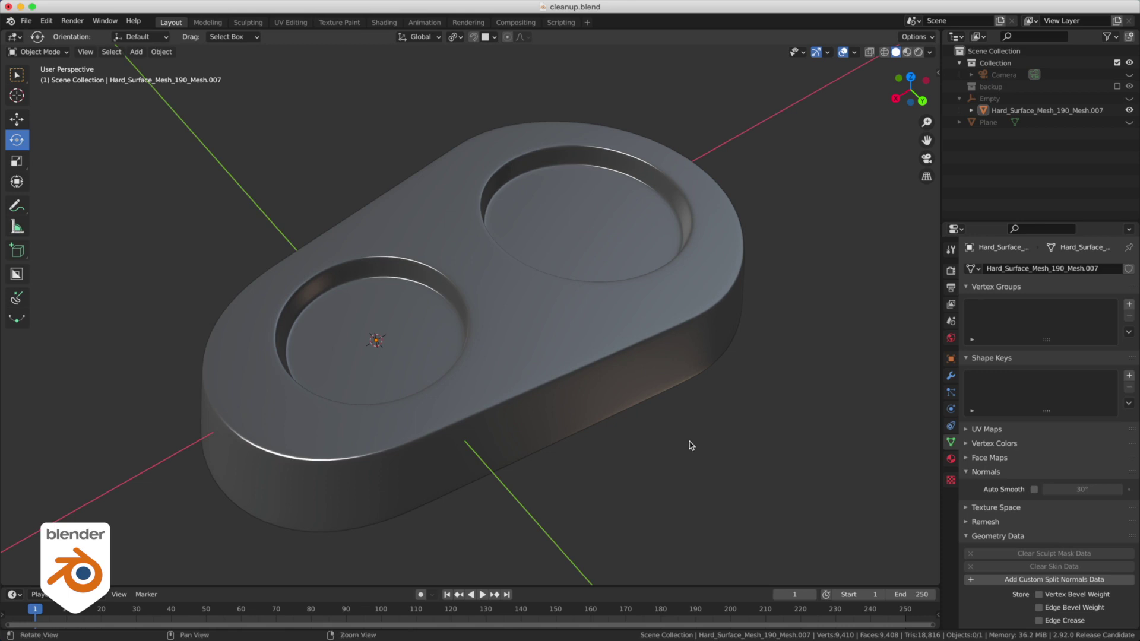
middle_drag(691, 445, 653, 449)
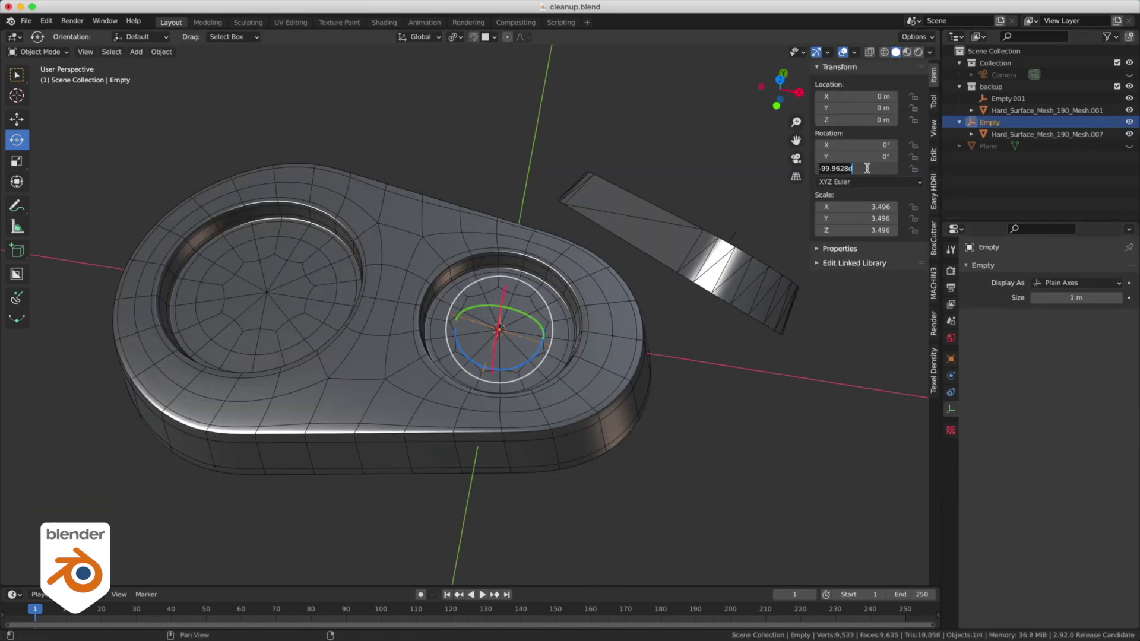
- Set the Empty's Z rotation to 0° and give it a Copy Transforms constraint targeting Empty.001 from the backup collection
text(0)
key(Return)
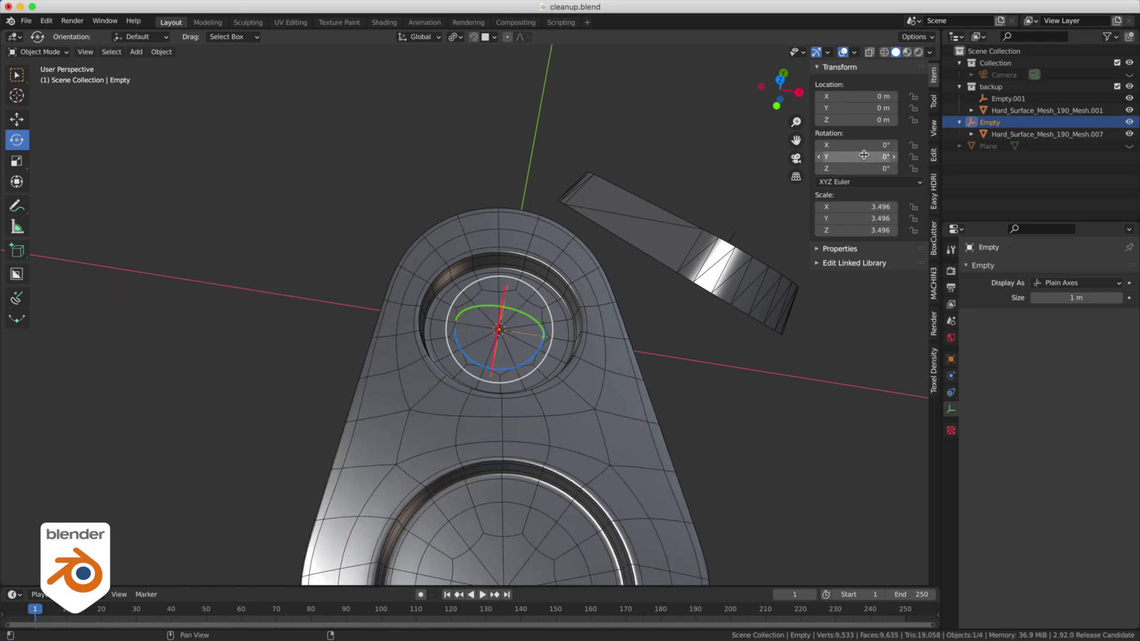
click(951, 375)
click(952, 393)
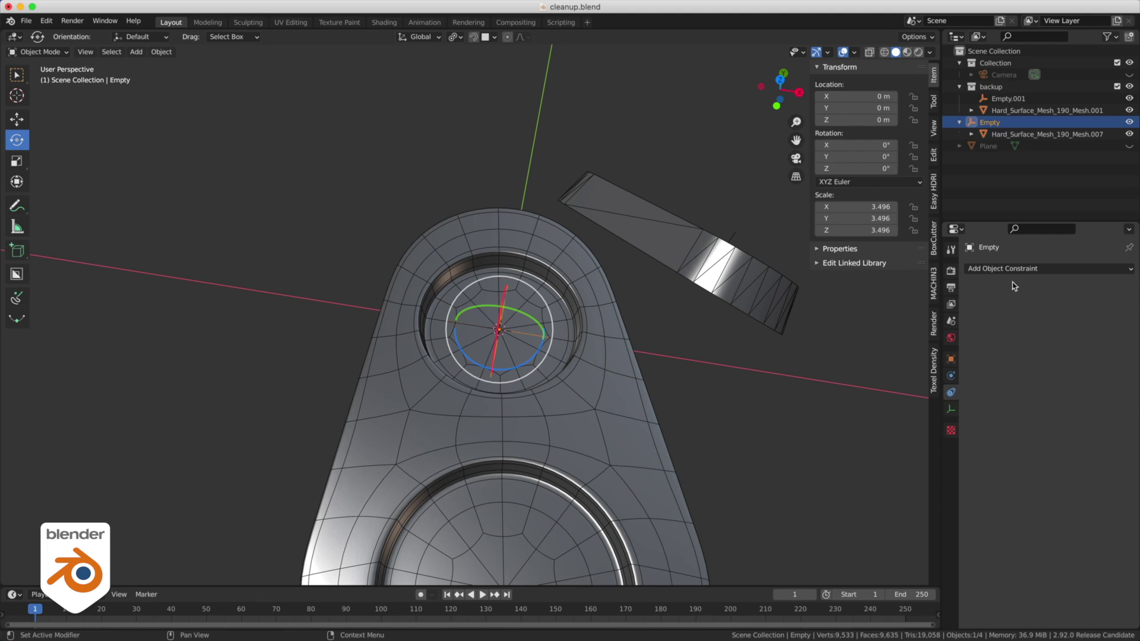
click(1008, 269)
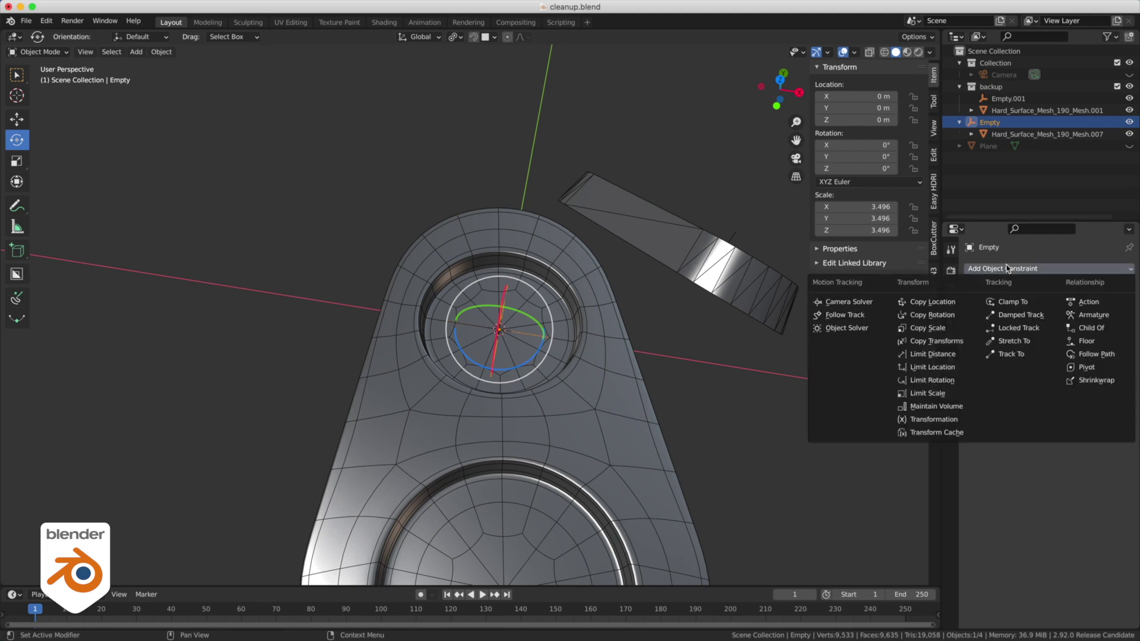
click(937, 341)
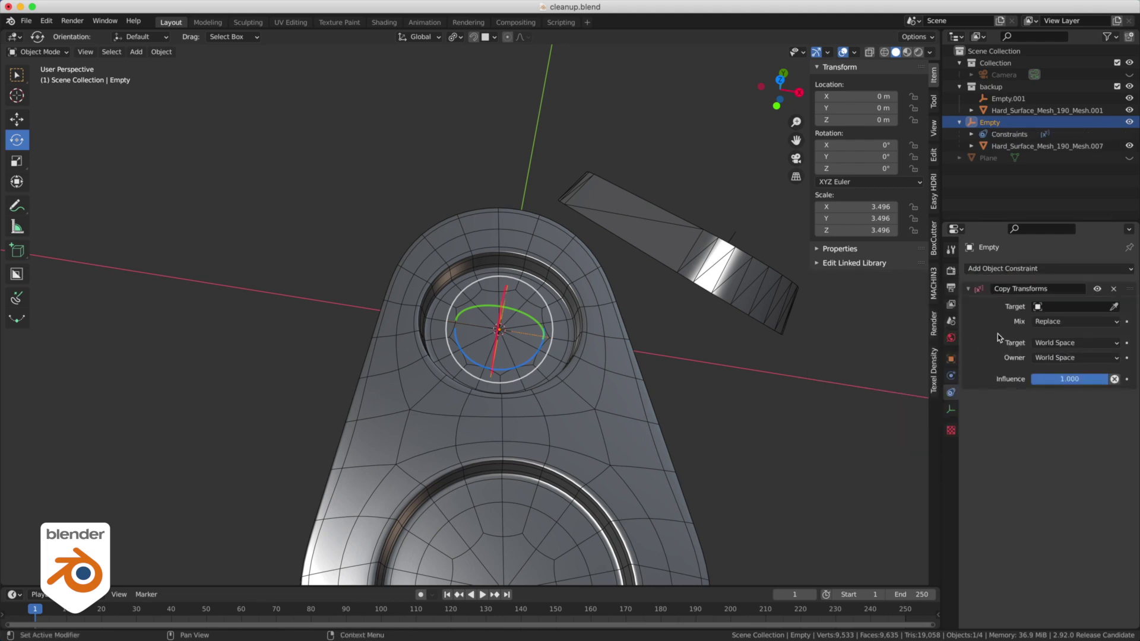
click(1115, 308)
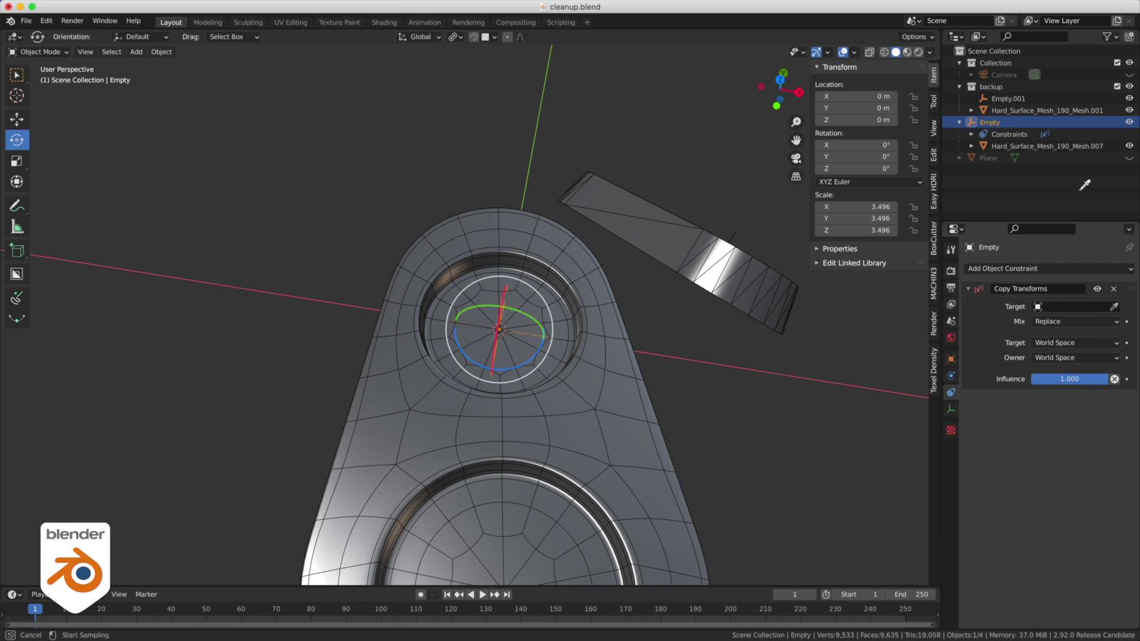
click(1018, 95)
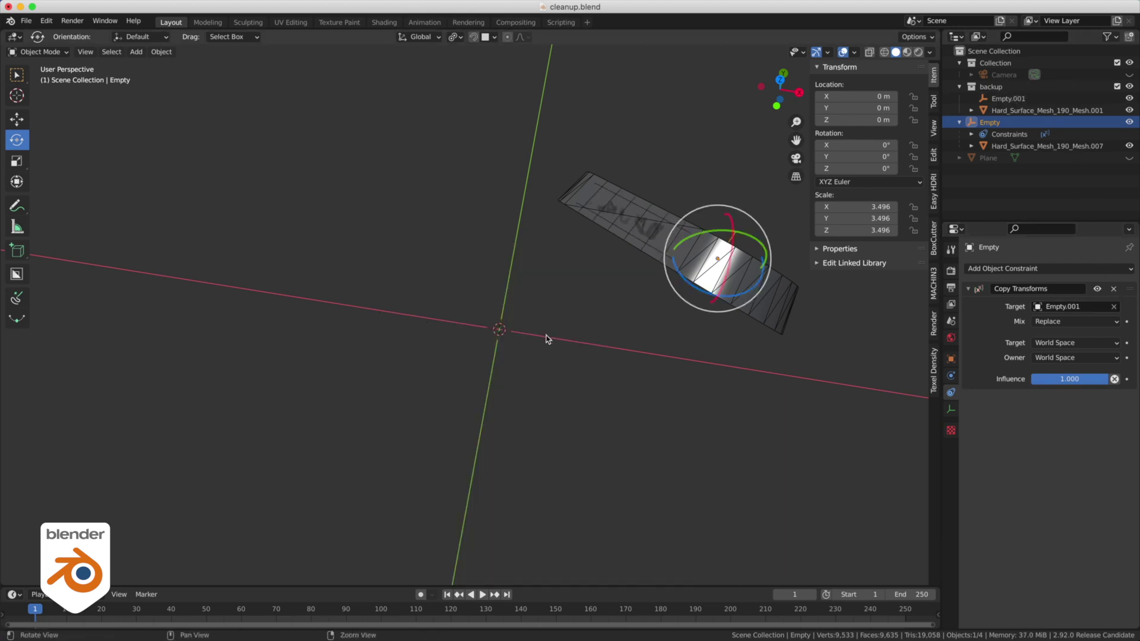
- Unparent the rebuilt mesh Hard_Surface_Mesh_190_Mesh.007 from the Empty while keeping its transformation, and exclude the backup collection from the view layer
middle_drag(542, 334, 618, 134)
click(1016, 146)
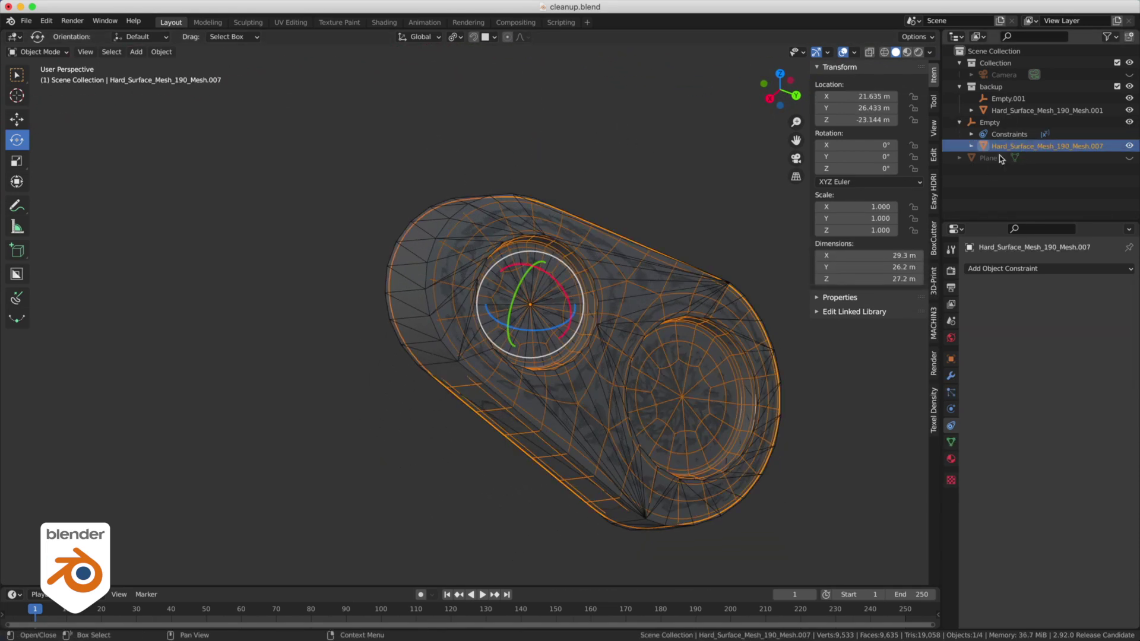
key(alt+p)
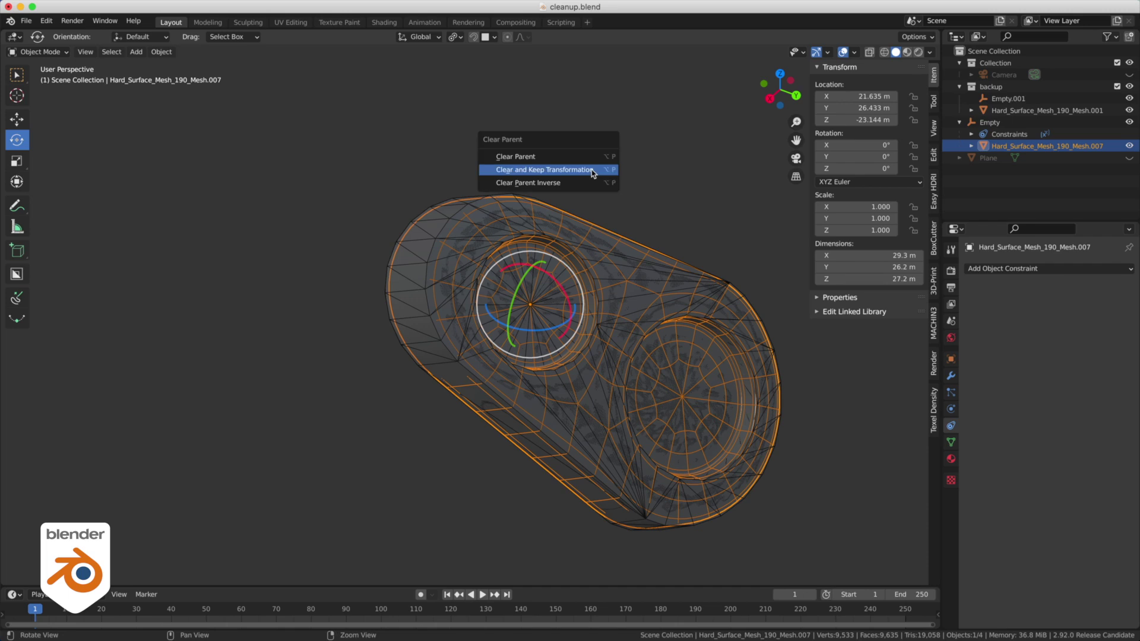
click(592, 171)
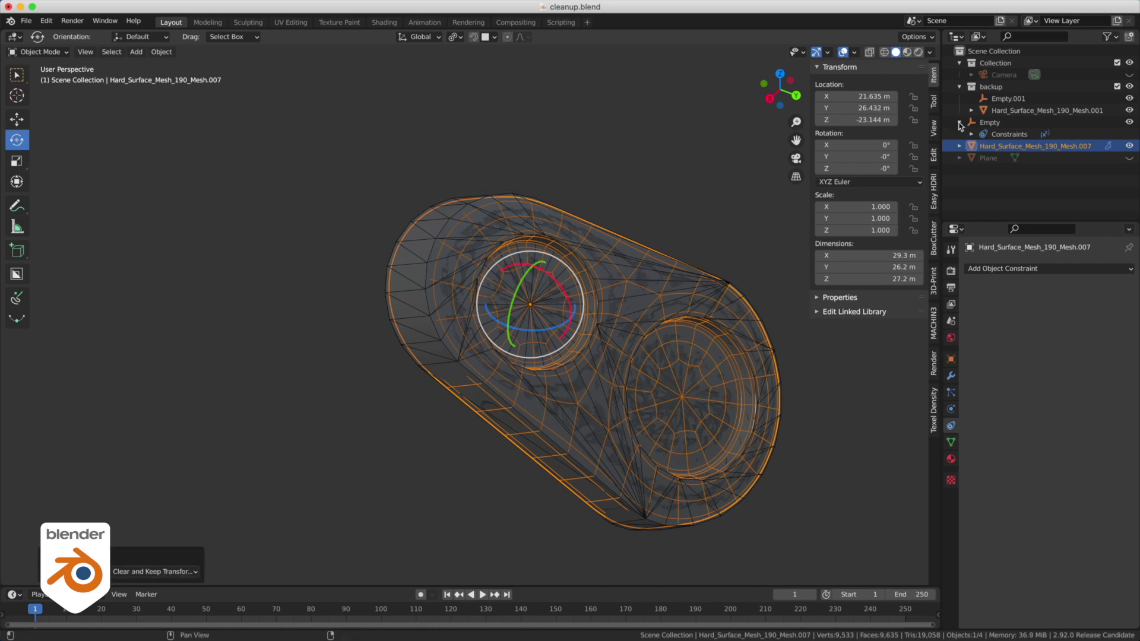
click(960, 87)
click(1117, 87)
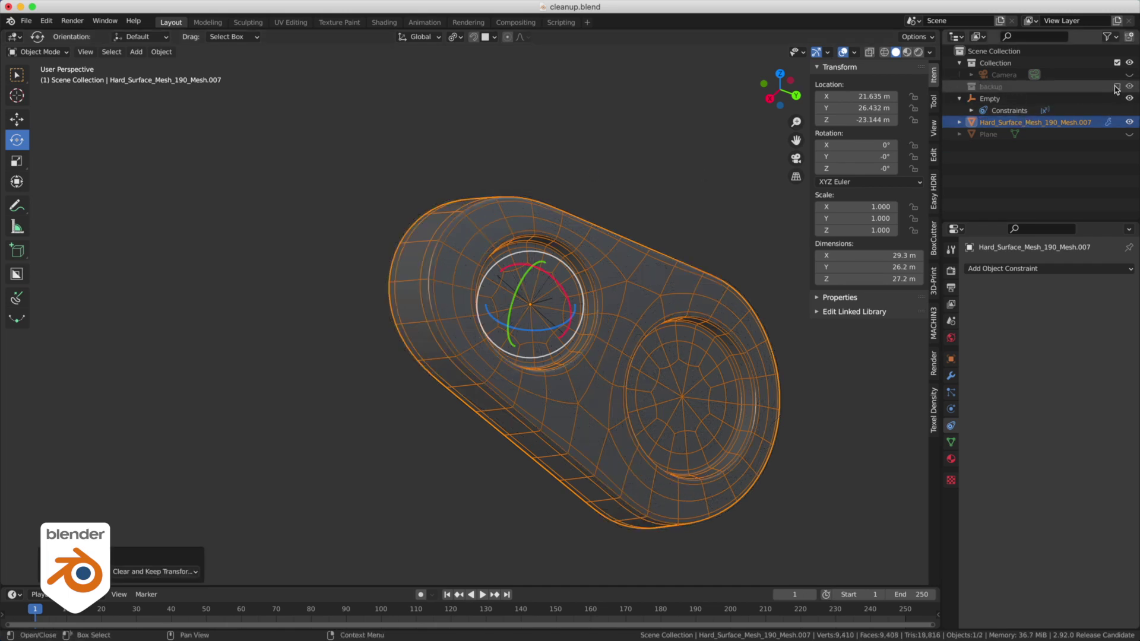